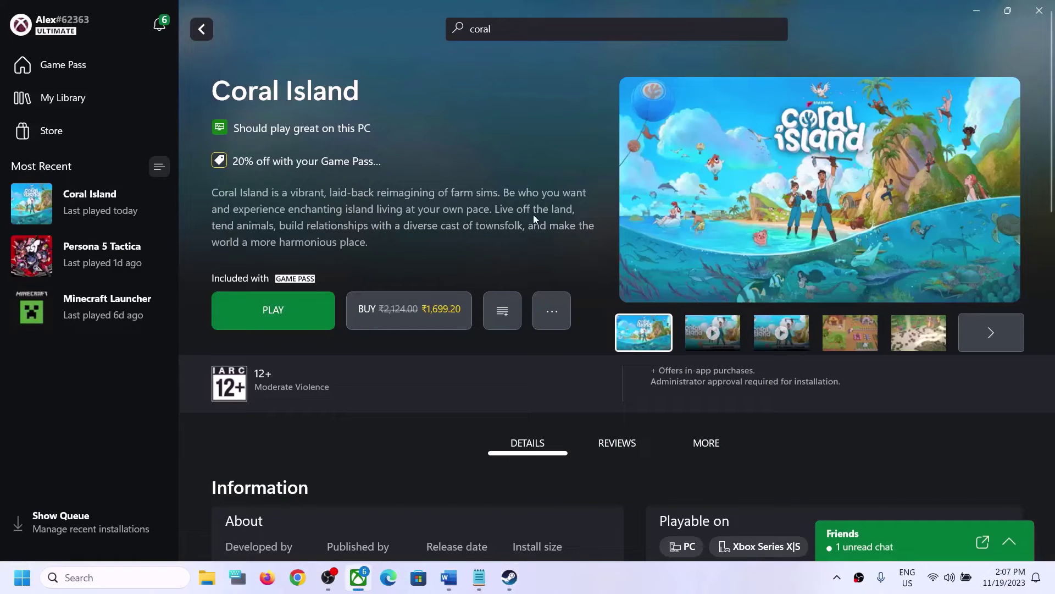
# Switch to the Word troubleshooting notes, highlight the Step 1 instruction about restarting the PC, and restore the window to a smaller size.
pyautogui.click(450, 577)
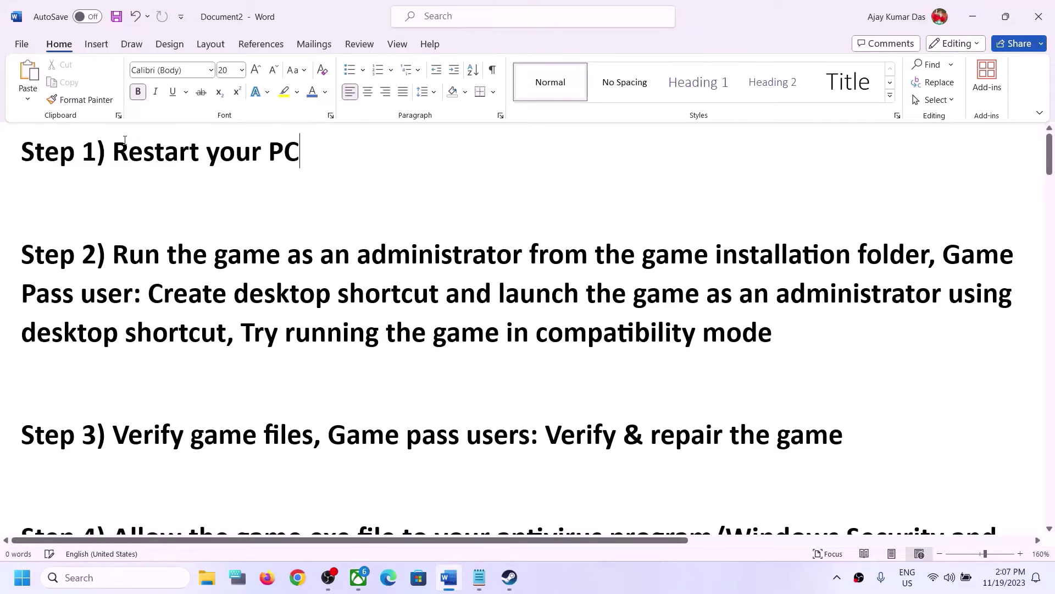
pyautogui.moveTo(124, 144); pyautogui.dragTo(276, 159)
pyautogui.click(1006, 16)
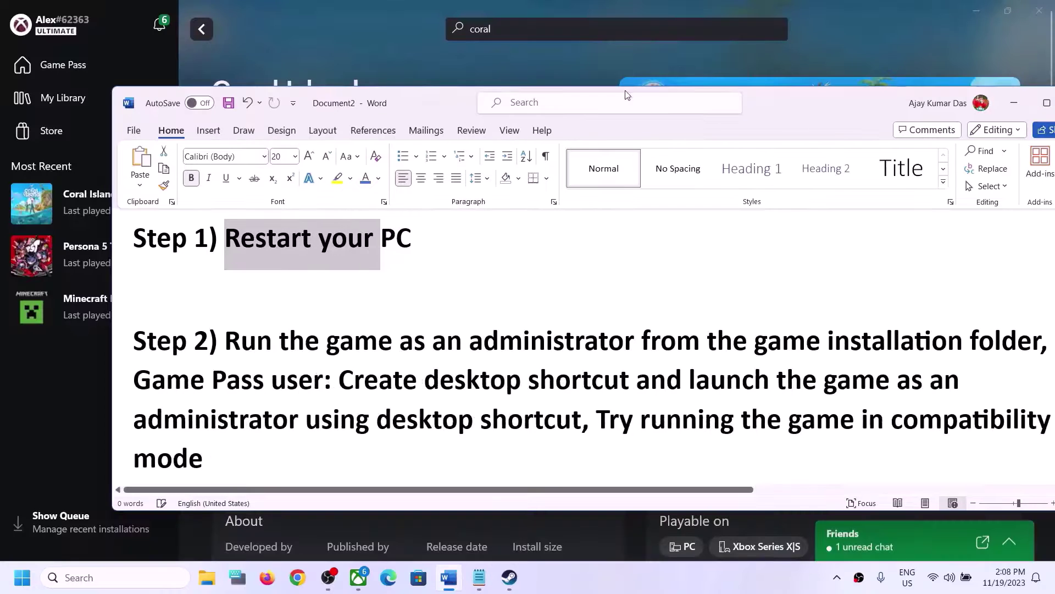
# Show the Windows power options that include Restart, dismiss them without restarting, and minimize the Word notes.
pyautogui.click(22, 577)
pyautogui.click(400, 529)
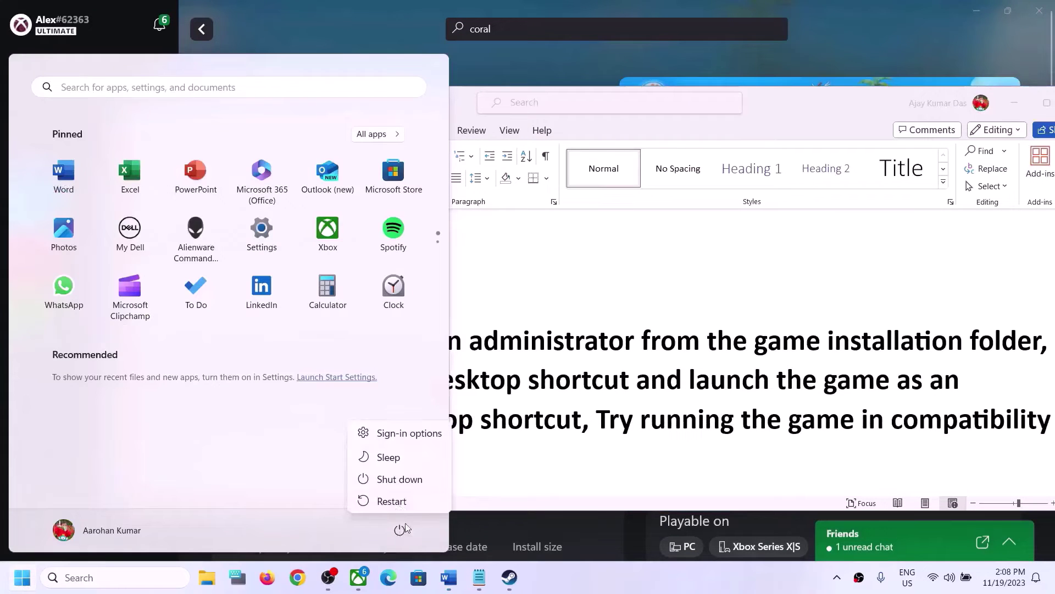
pyautogui.click(769, 284)
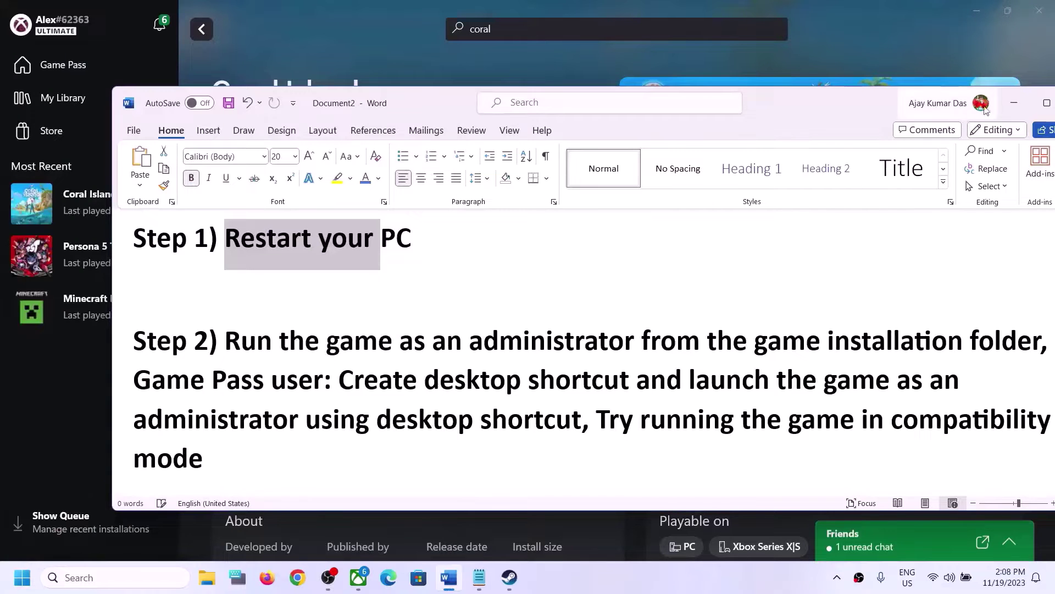
pyautogui.click(1014, 103)
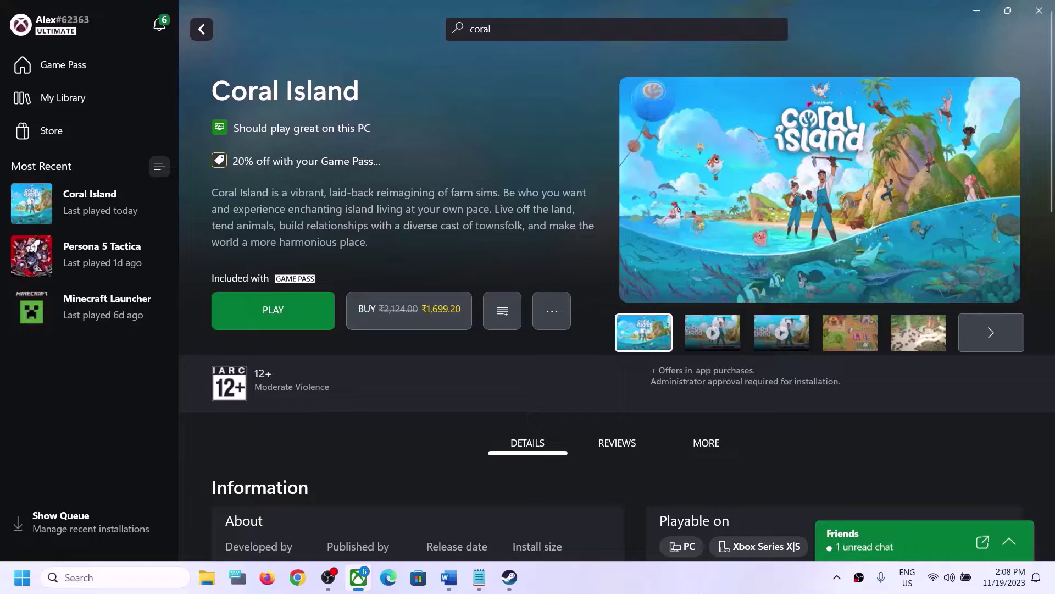
# Glance at the Steam library, then highlight the Step 2 instruction in the Word notes about running the game as administrator from its installation folder.
pyautogui.click(509, 578)
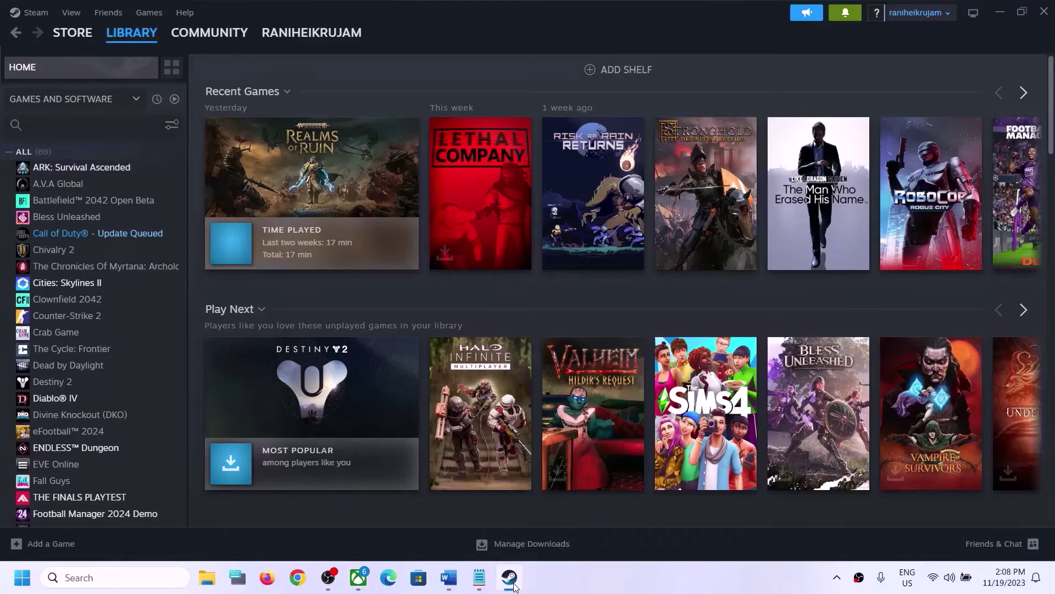
pyautogui.click(512, 585)
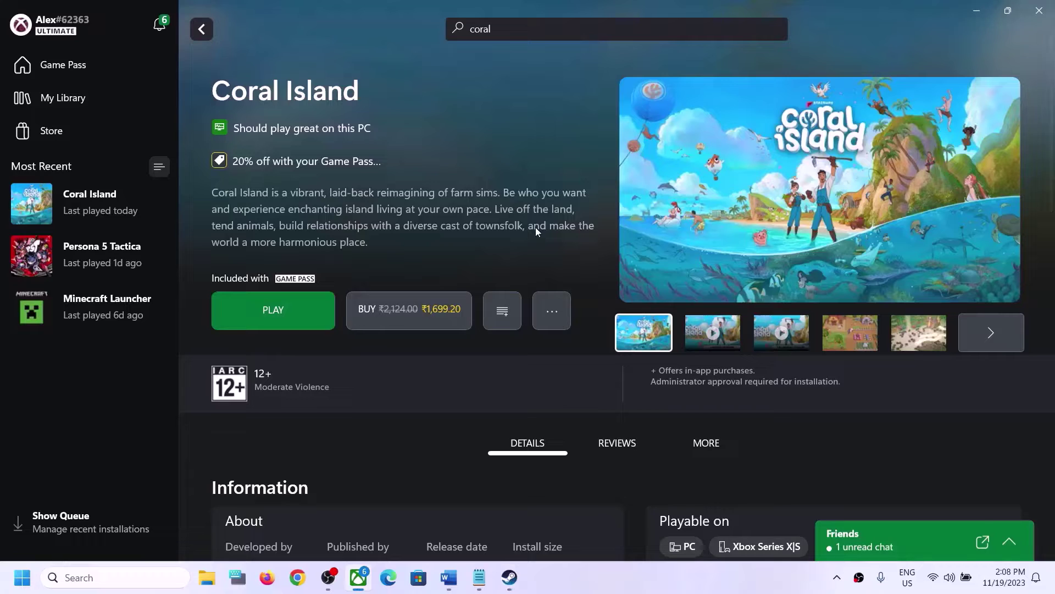
pyautogui.click(450, 577)
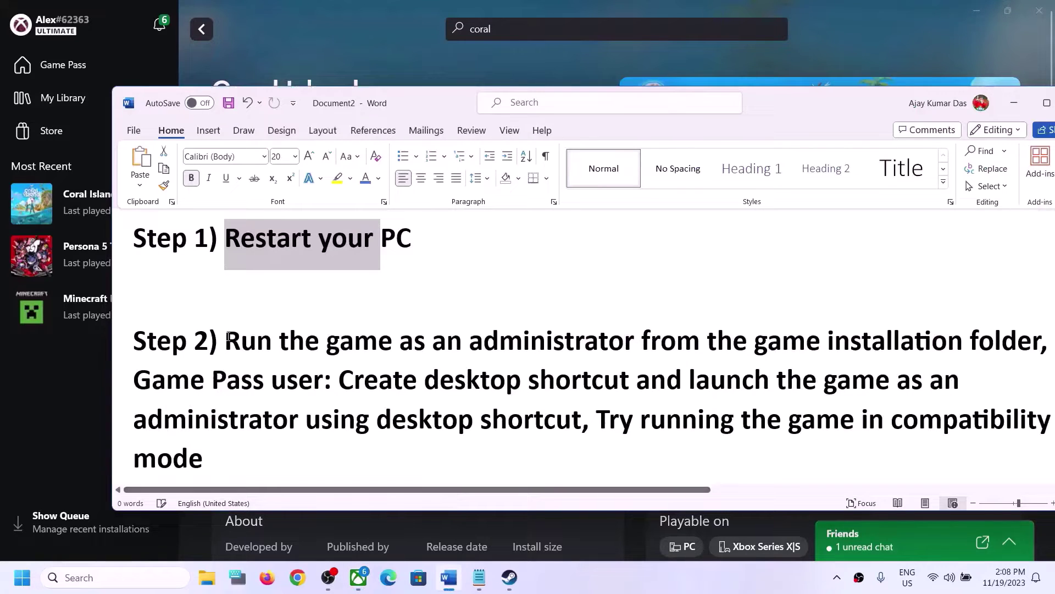
pyautogui.moveTo(225, 341); pyautogui.dragTo(1005, 345)
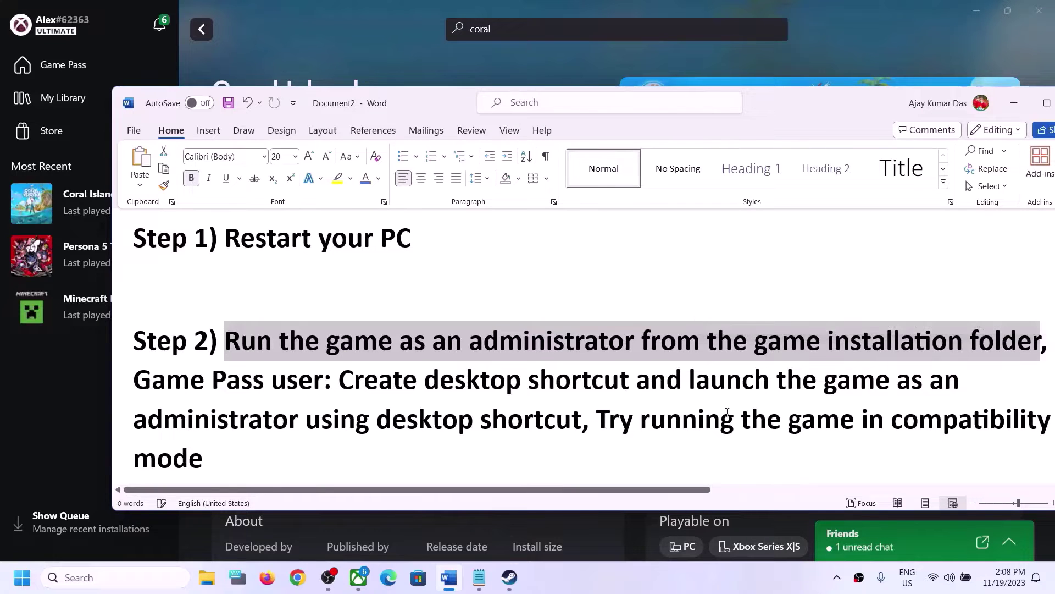
pyautogui.click(502, 51)
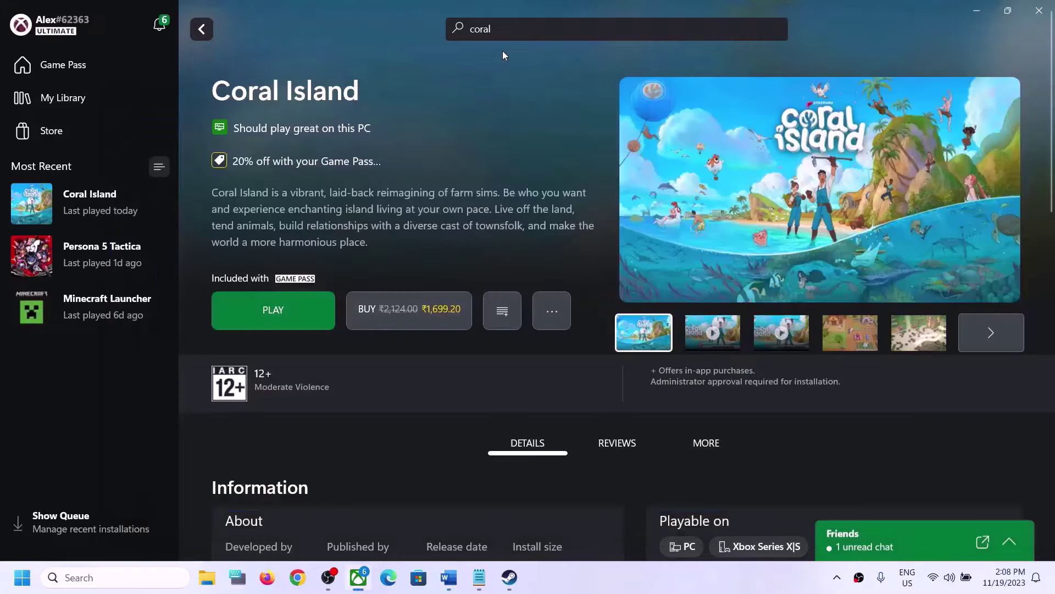
# Switch to Steam, browse the local files of Call of Duty, and bring its installation folder forward in File Explorer.
pyautogui.click(521, 586)
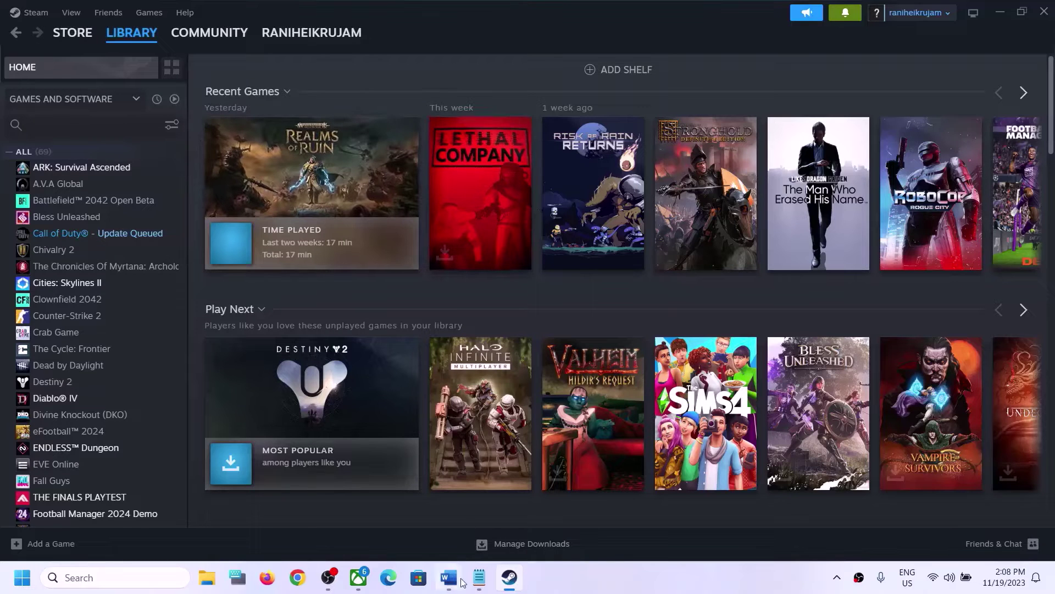
pyautogui.click(358, 578)
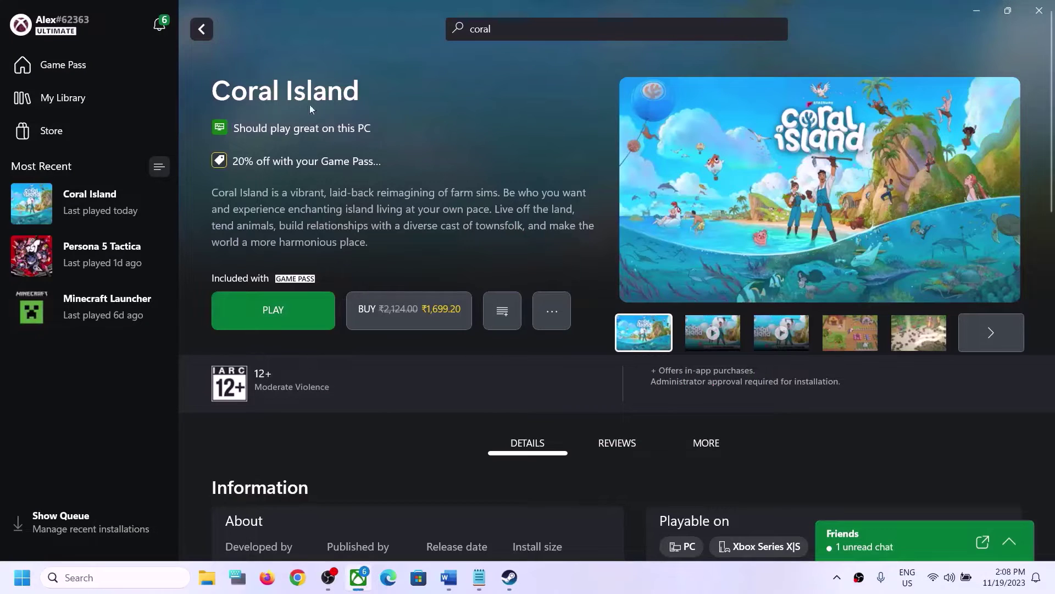
pyautogui.click(509, 578)
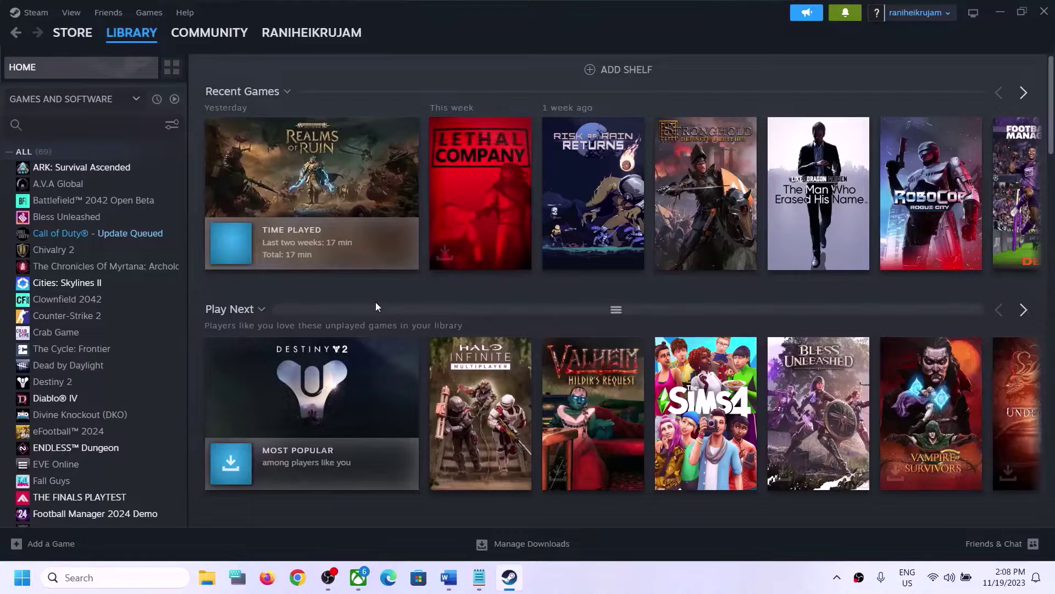
pyautogui.moveTo(302, 217)
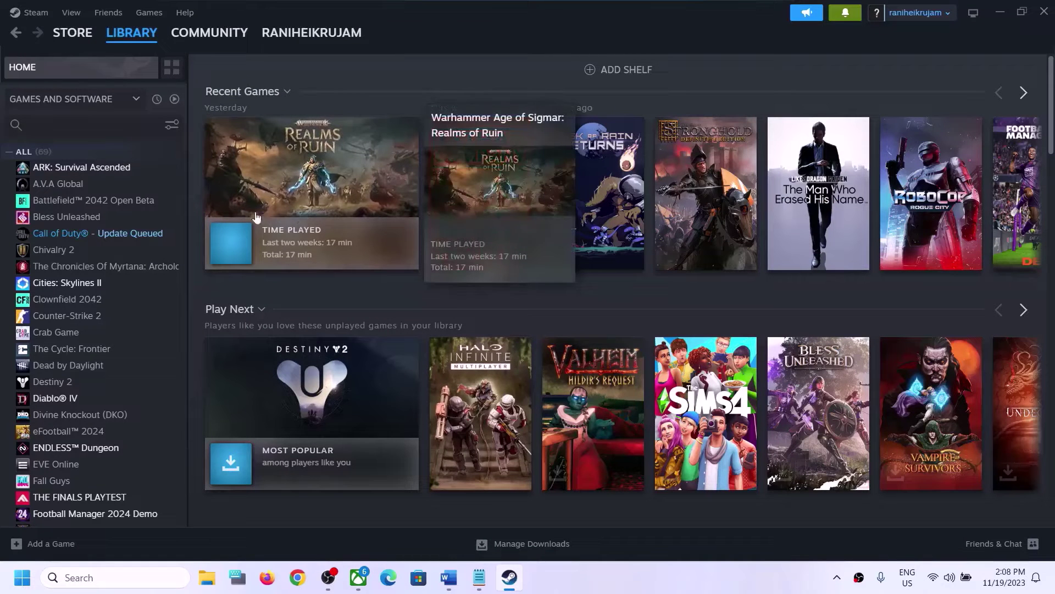
pyautogui.rightClick(118, 238)
pyautogui.moveTo(160, 317)
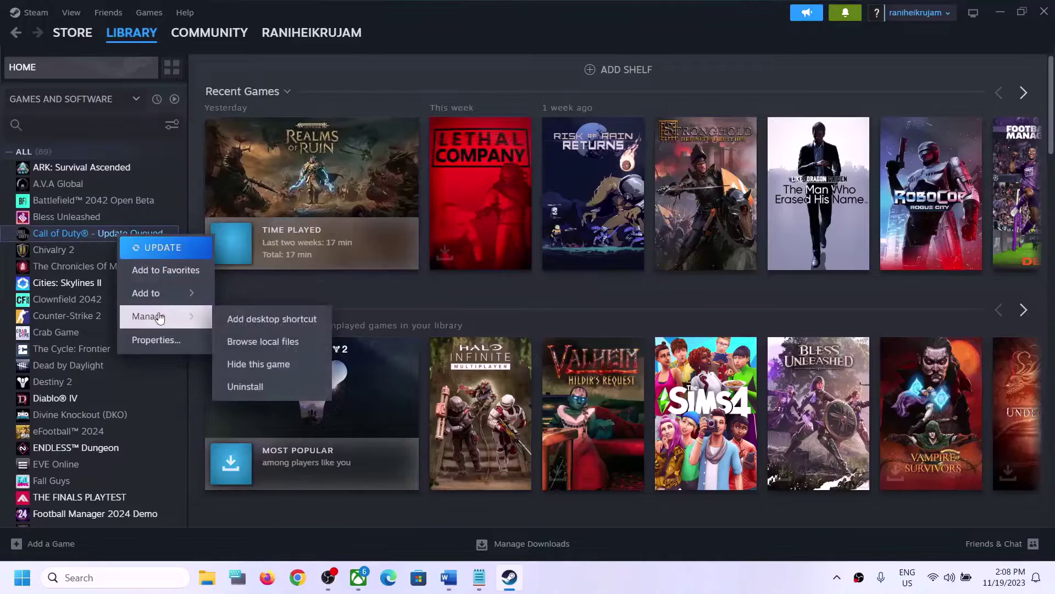
pyautogui.doubleClick(282, 351)
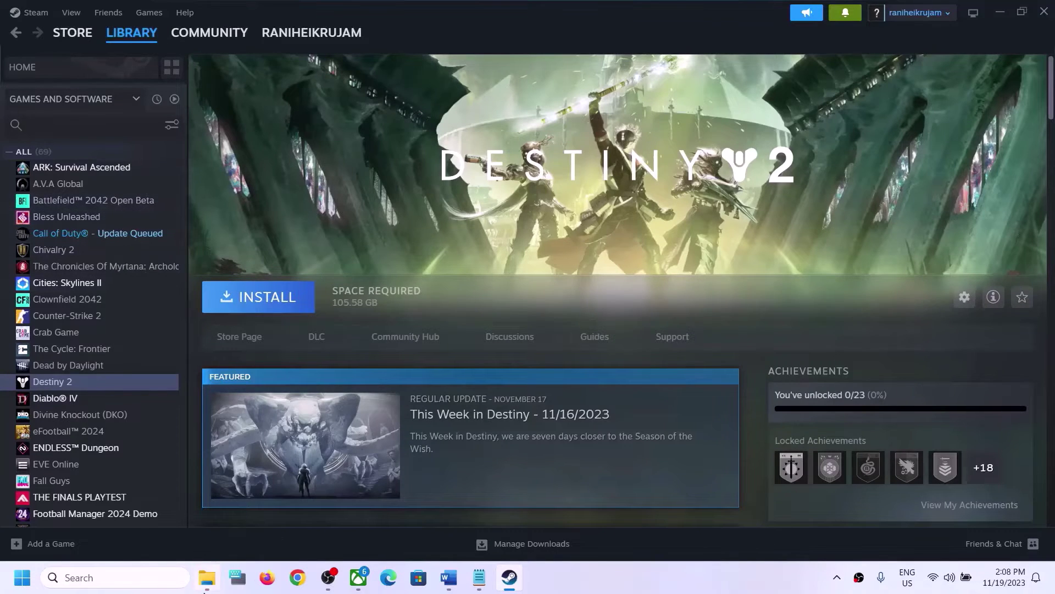
pyautogui.click(206, 587)
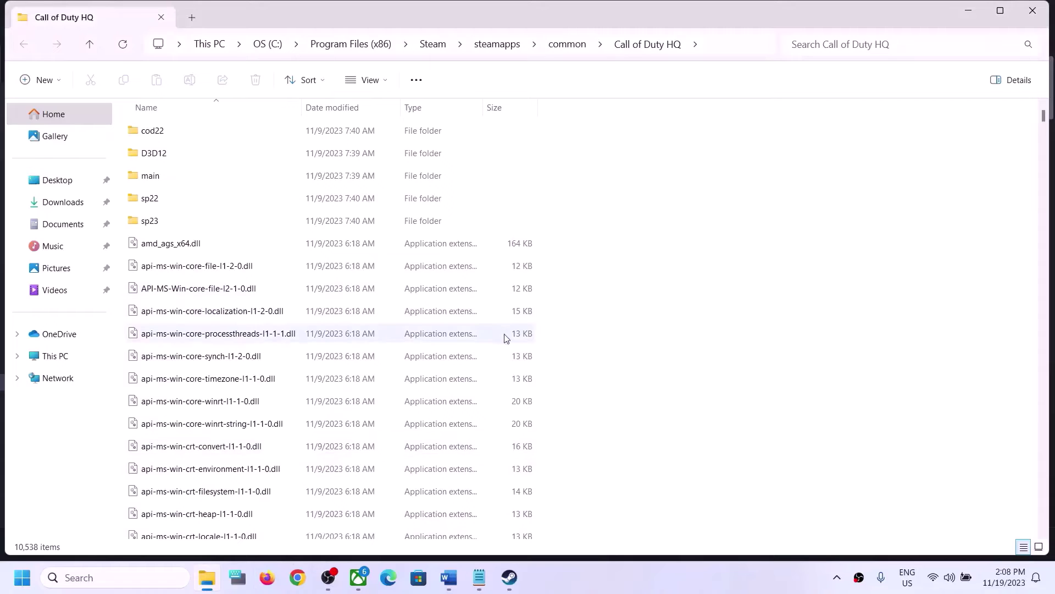
# Set the cod application in the Call of Duty HQ folder to run as an administrator and save the change.
pyautogui.scroll(-12, 507, 337)
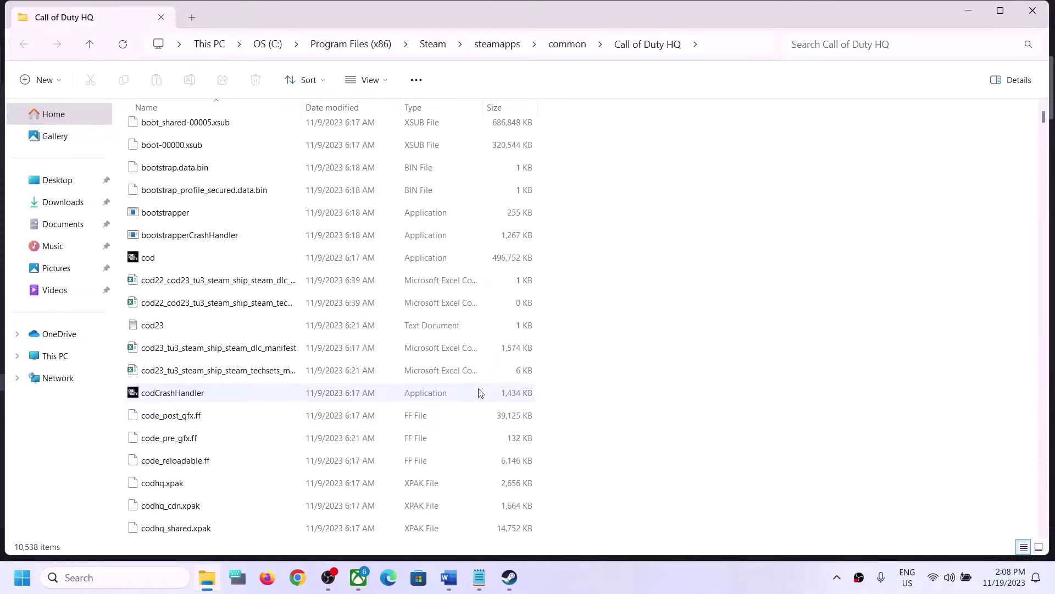
pyautogui.click(148, 260)
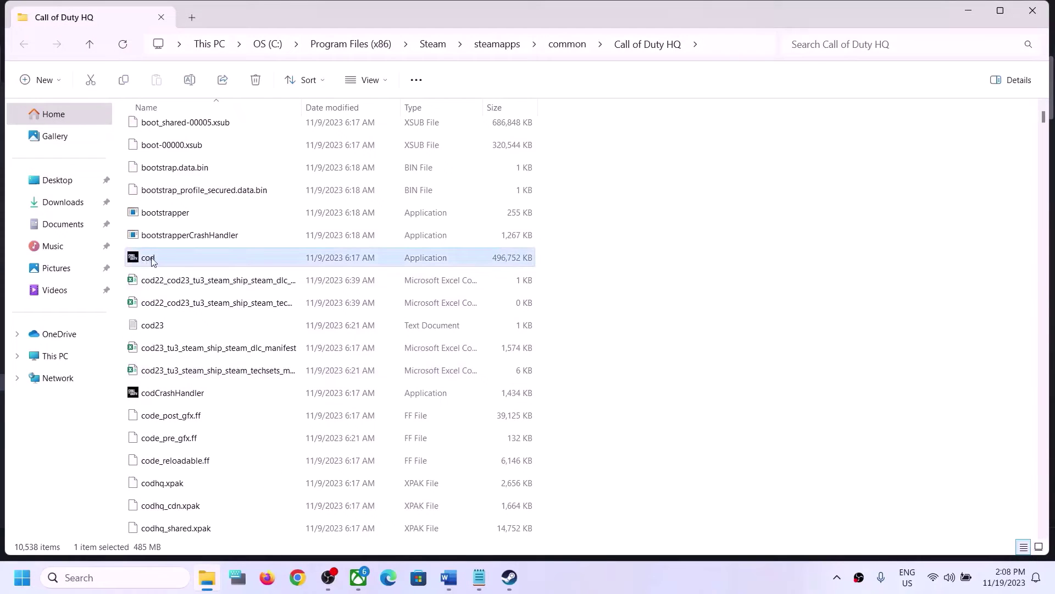
pyautogui.scroll(2, 152, 260)
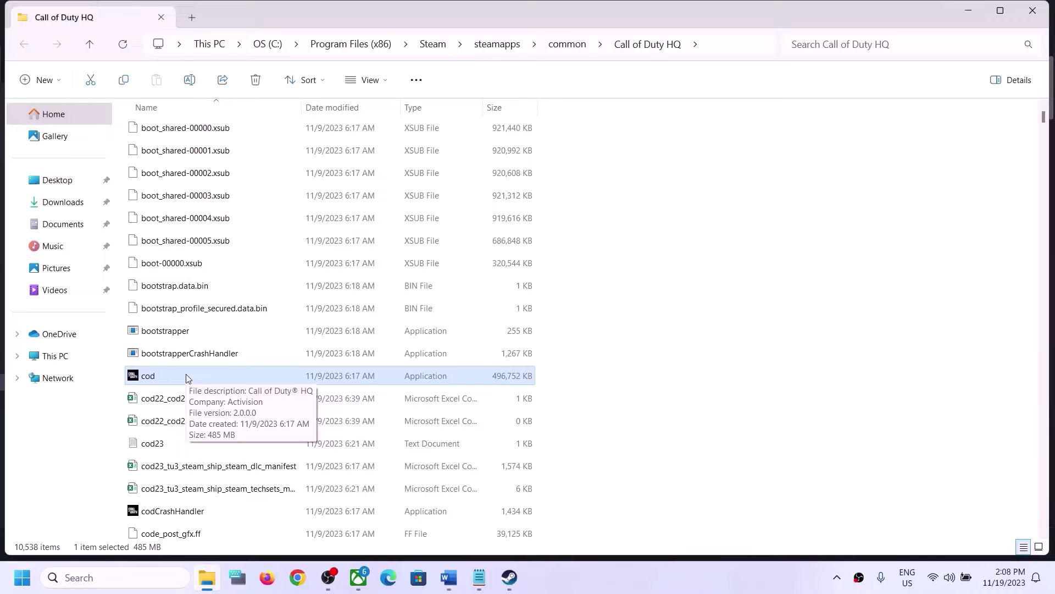
pyautogui.rightClick(186, 375)
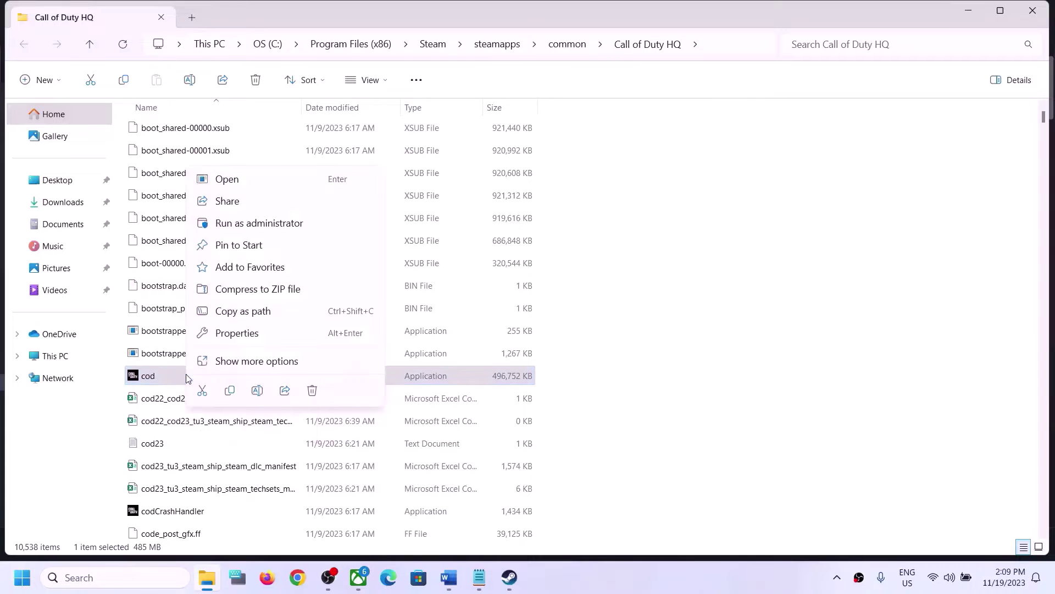
pyautogui.click(258, 340)
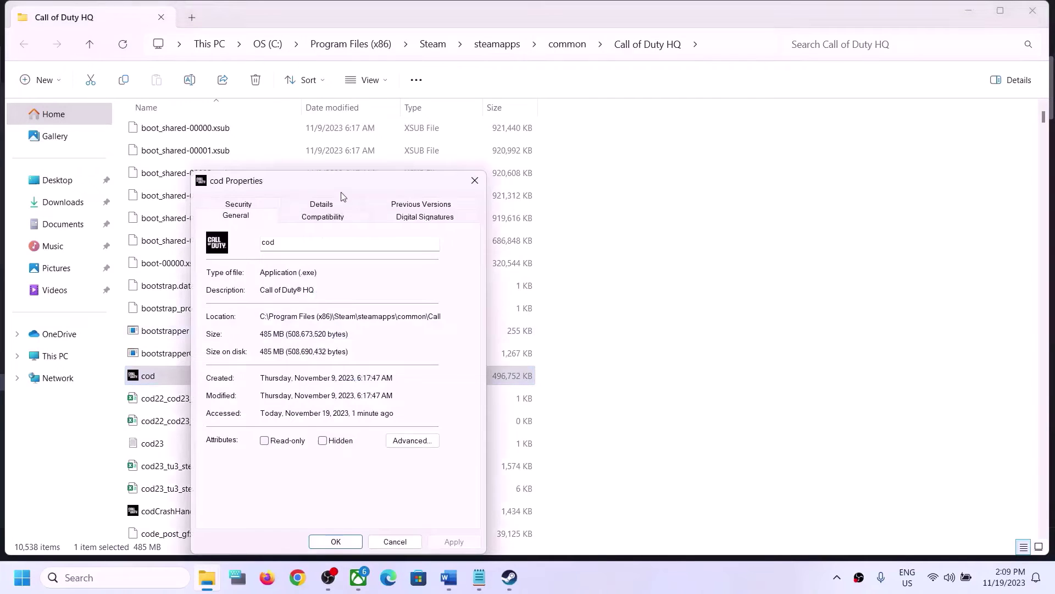
pyautogui.moveTo(341, 187); pyautogui.dragTo(298, 142)
pyautogui.click(270, 177)
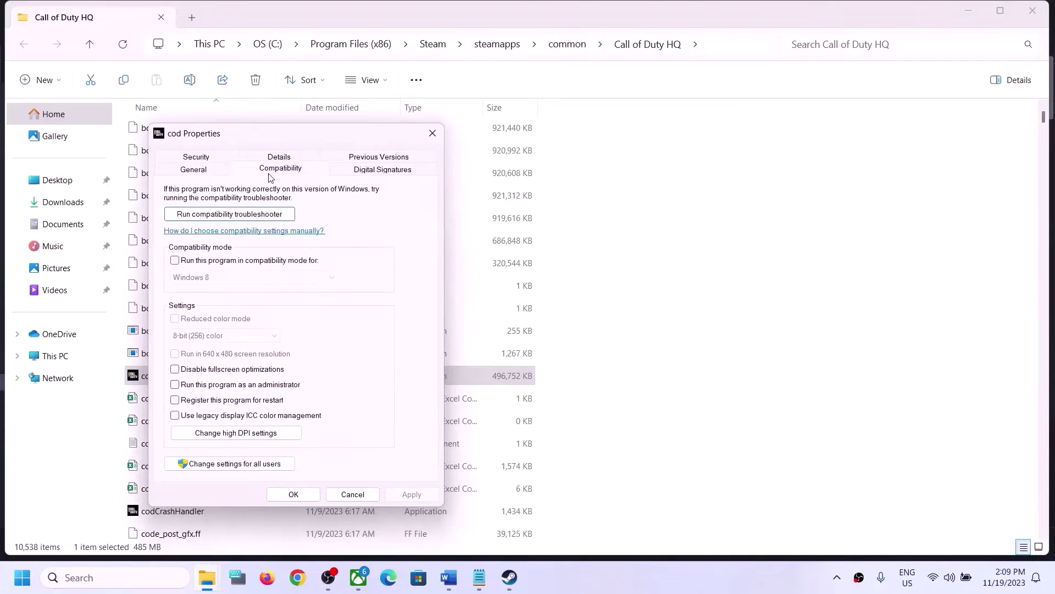
pyautogui.click(175, 384)
pyautogui.click(412, 494)
pyautogui.click(293, 495)
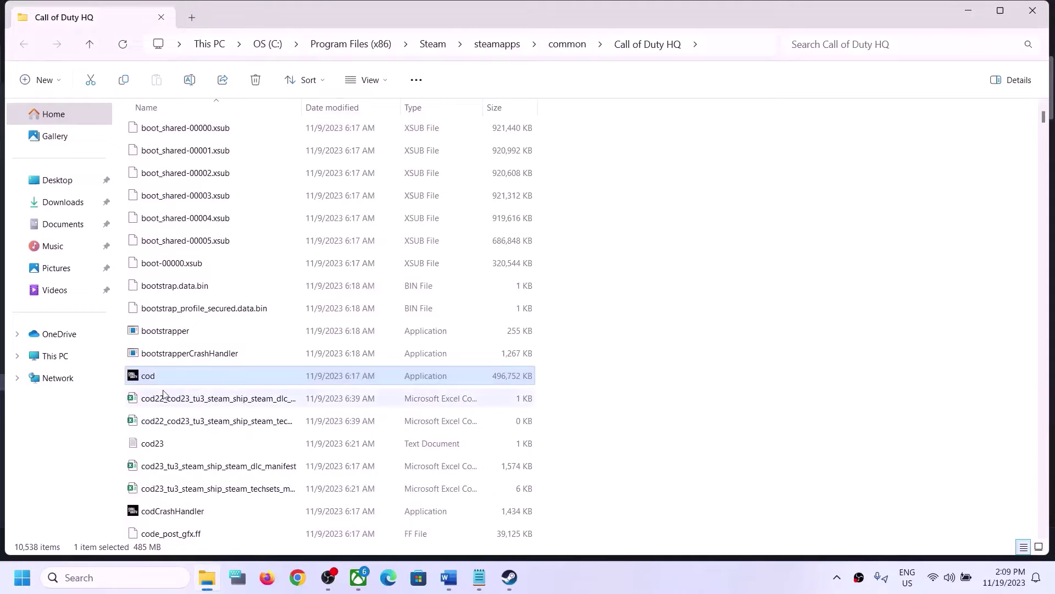
# Disable fullscreen optimizations for the cod application, enable compatibility mode for Windows 8, and save the settings.
pyautogui.rightClick(207, 380)
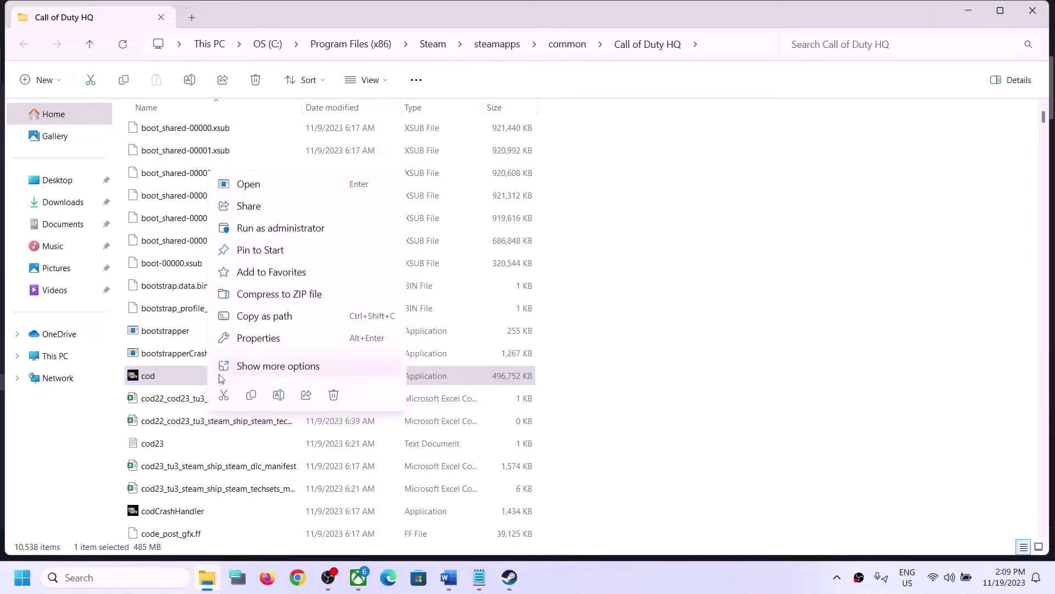
pyautogui.click(258, 338)
pyautogui.click(347, 215)
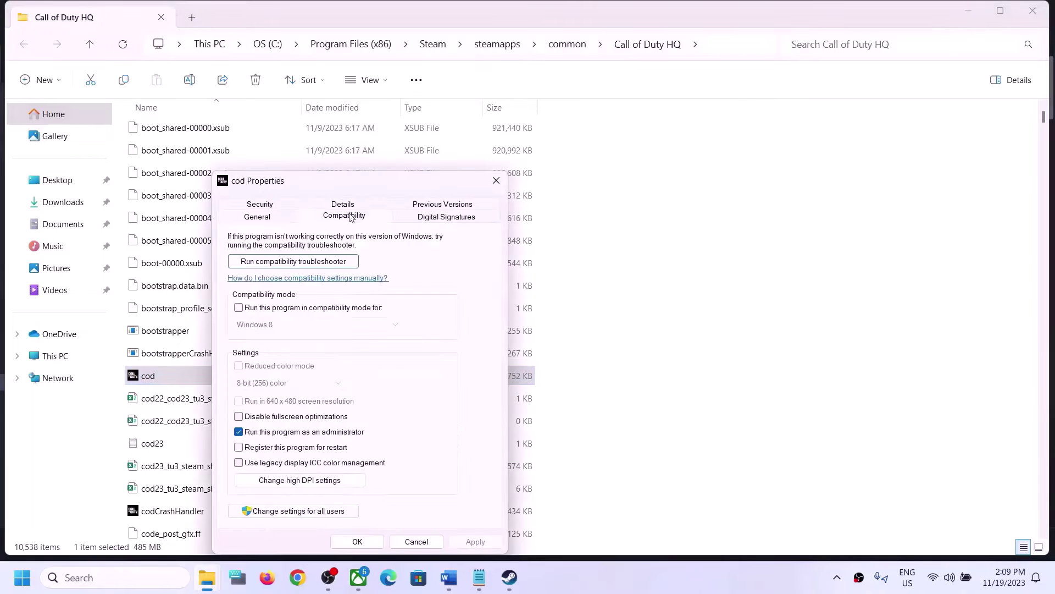
pyautogui.click(239, 417)
pyautogui.click(239, 308)
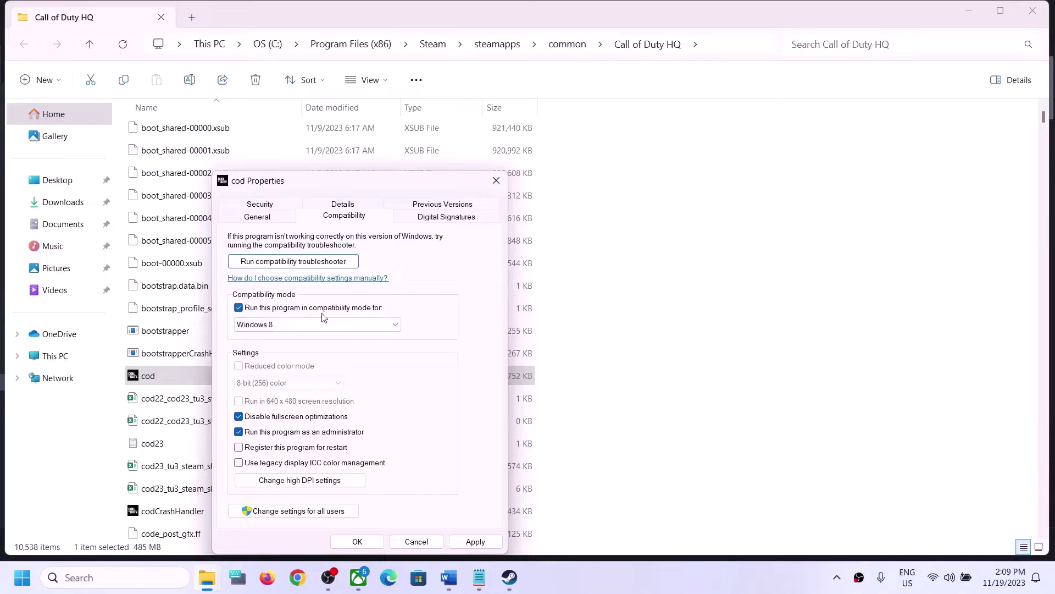
pyautogui.click(333, 327)
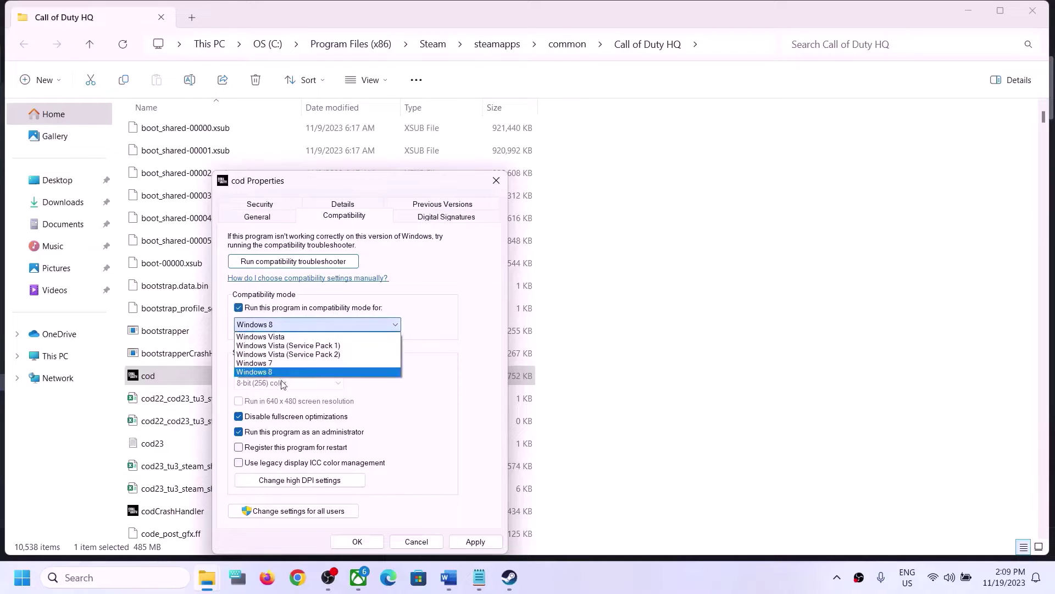
pyautogui.click(282, 374)
pyautogui.click(476, 541)
pyautogui.click(357, 542)
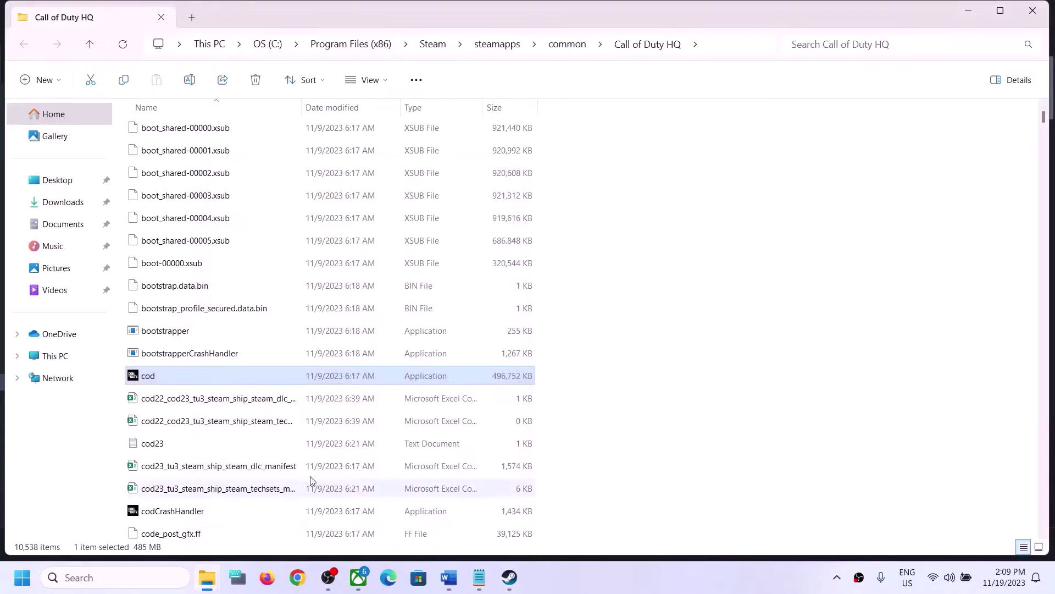
# Set the cod application's compatibility mode to Windows 7 and save the settings.
pyautogui.rightClick(181, 375)
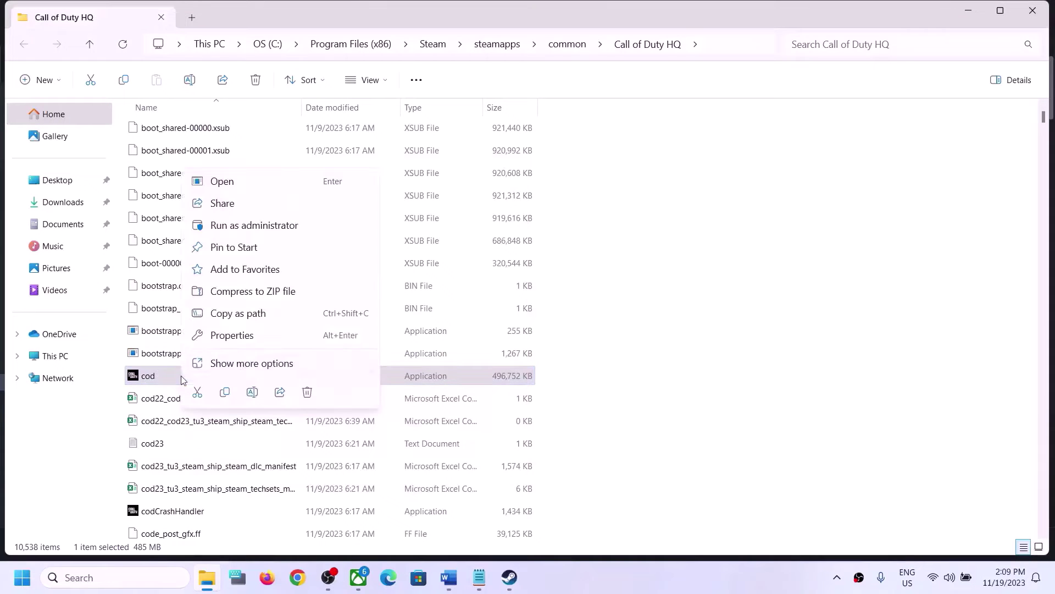
pyautogui.click(248, 341)
pyautogui.click(323, 220)
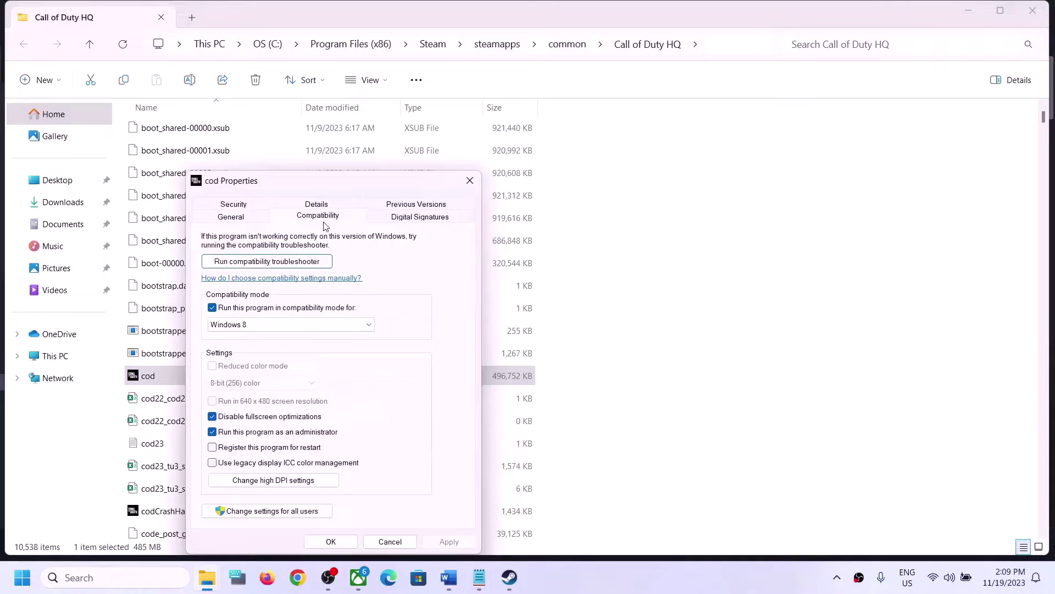
pyautogui.click(244, 330)
pyautogui.click(242, 365)
pyautogui.click(449, 542)
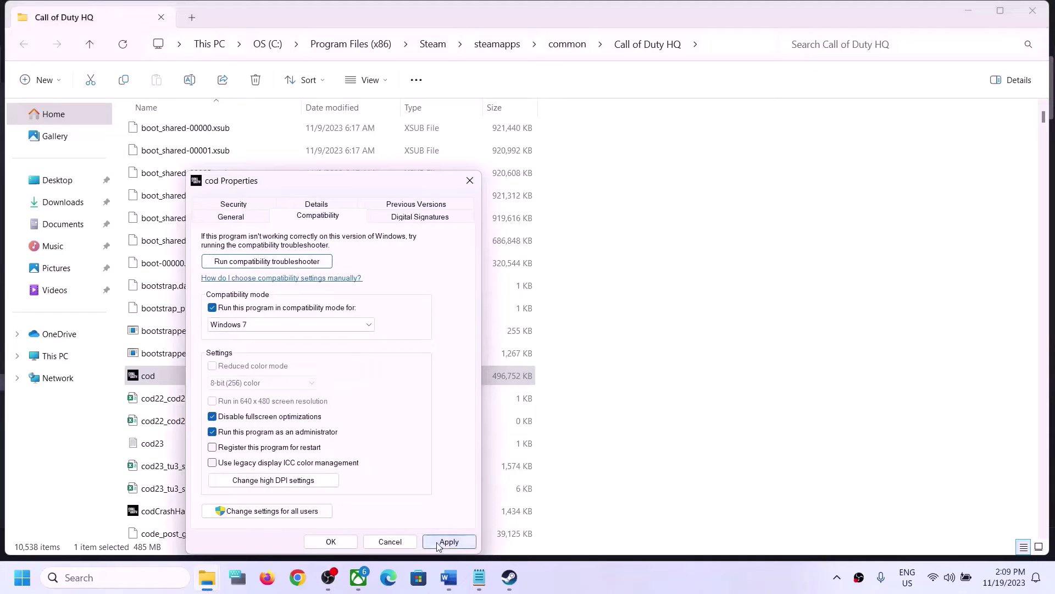
pyautogui.click(332, 541)
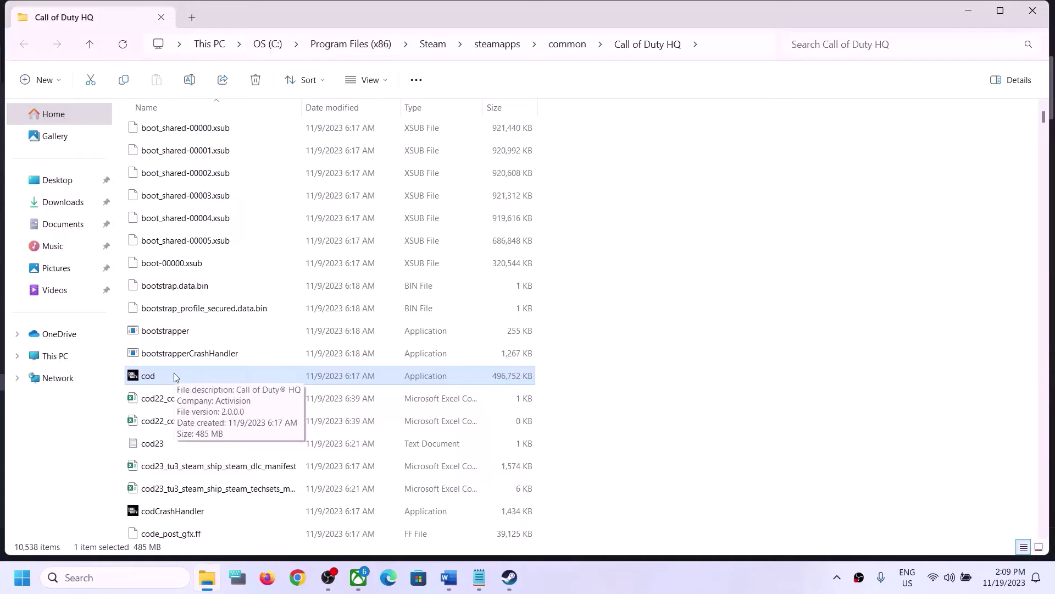
# Turn off compatibility mode, the fullscreen optimizations override and running as administrator for the cod application, and save the settings.
pyautogui.rightClick(187, 369)
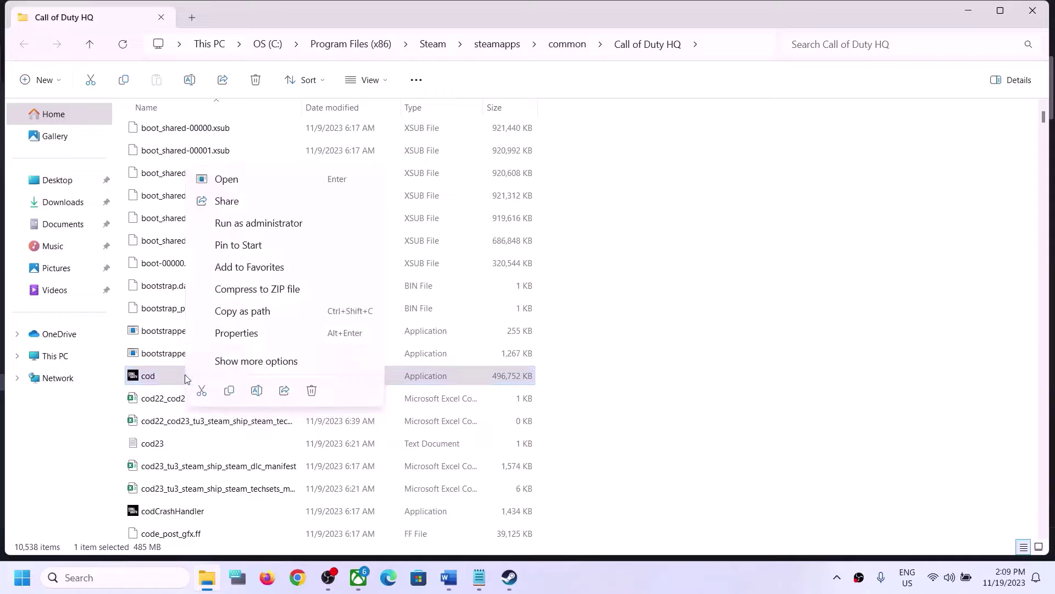
pyautogui.click(237, 333)
pyautogui.click(327, 218)
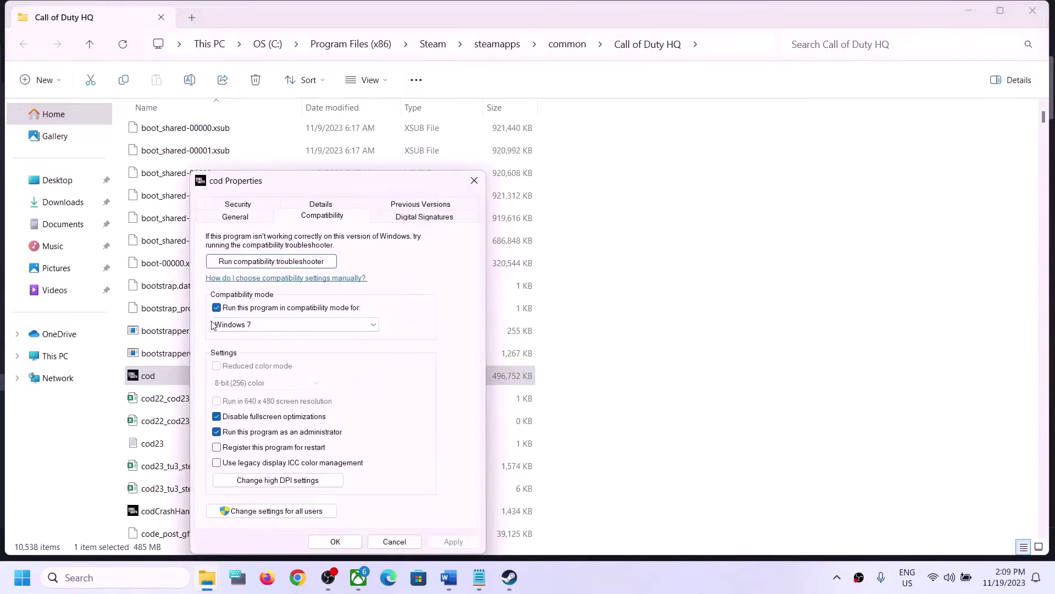
pyautogui.click(216, 308)
pyautogui.click(217, 416)
pyautogui.click(217, 432)
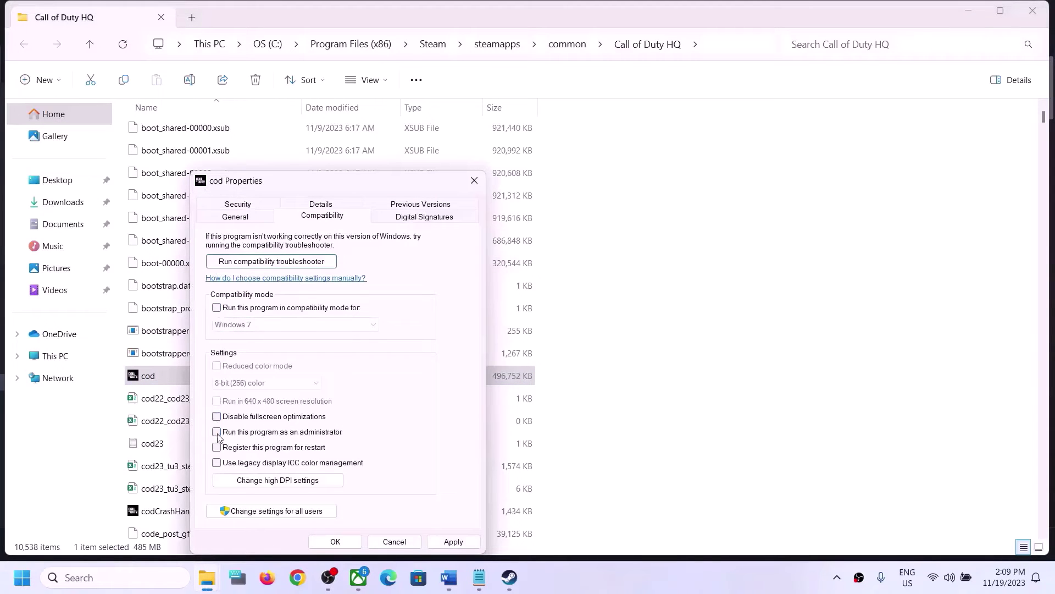
pyautogui.click(338, 543)
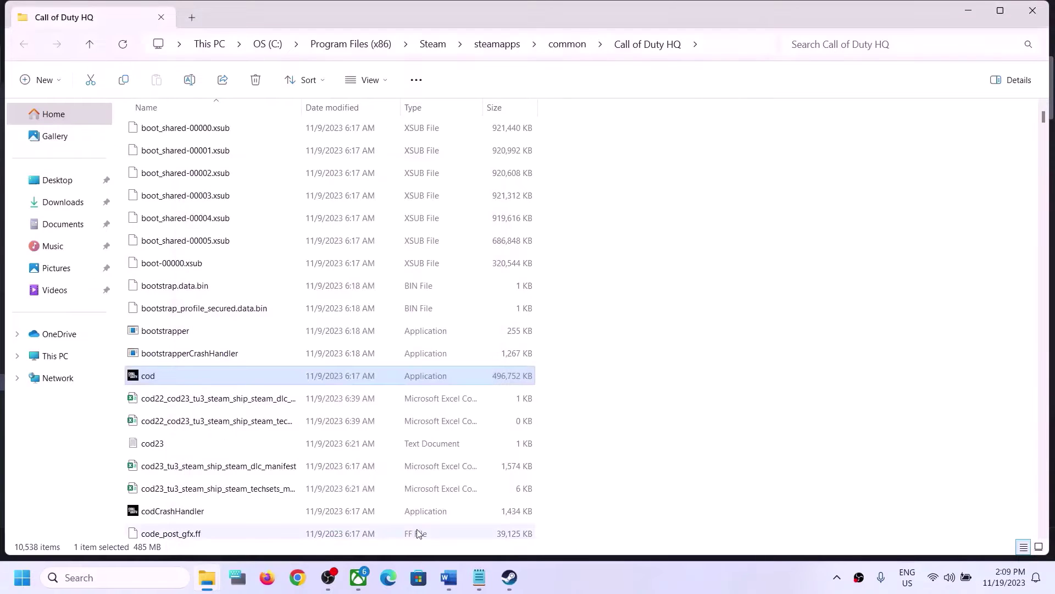
# Switch to the Xbox app, create a desktop shortcut for Coral Island, and check the shortcut's run-as-administrator option on the desktop.
pyautogui.click(359, 577)
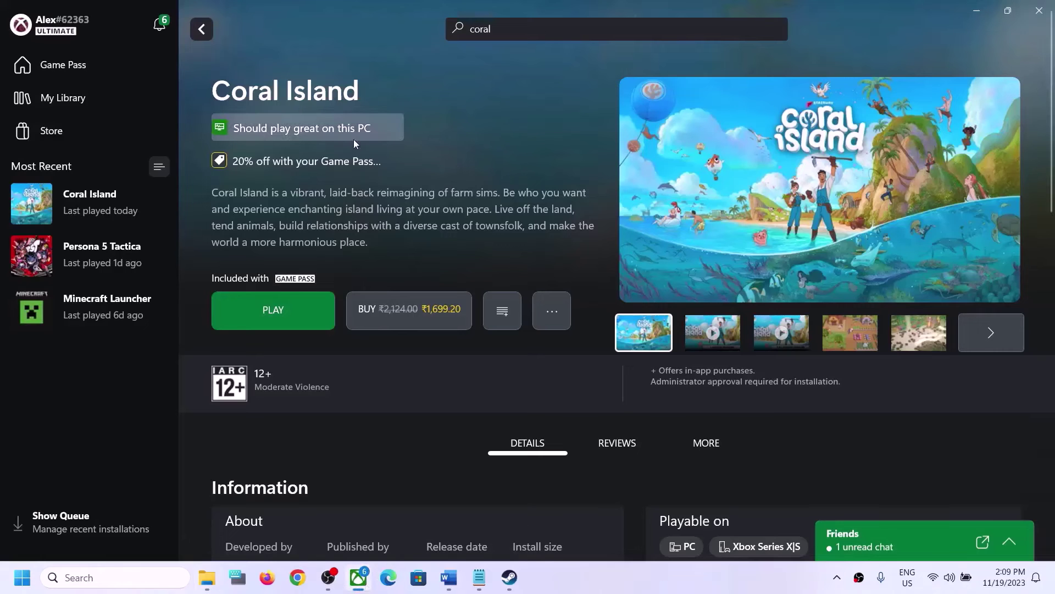
pyautogui.rightClick(95, 204)
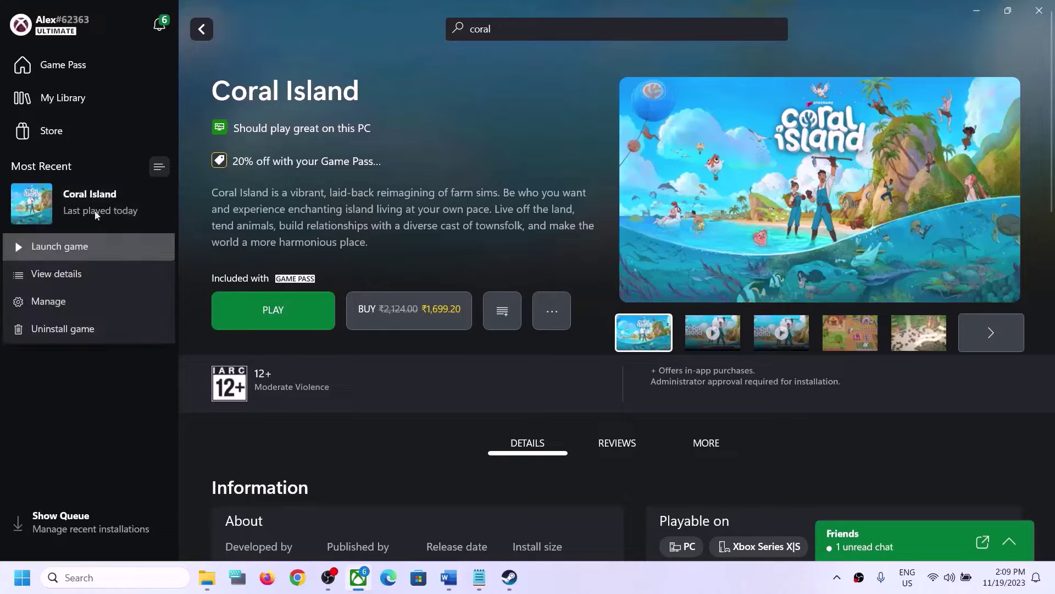
pyautogui.click(74, 298)
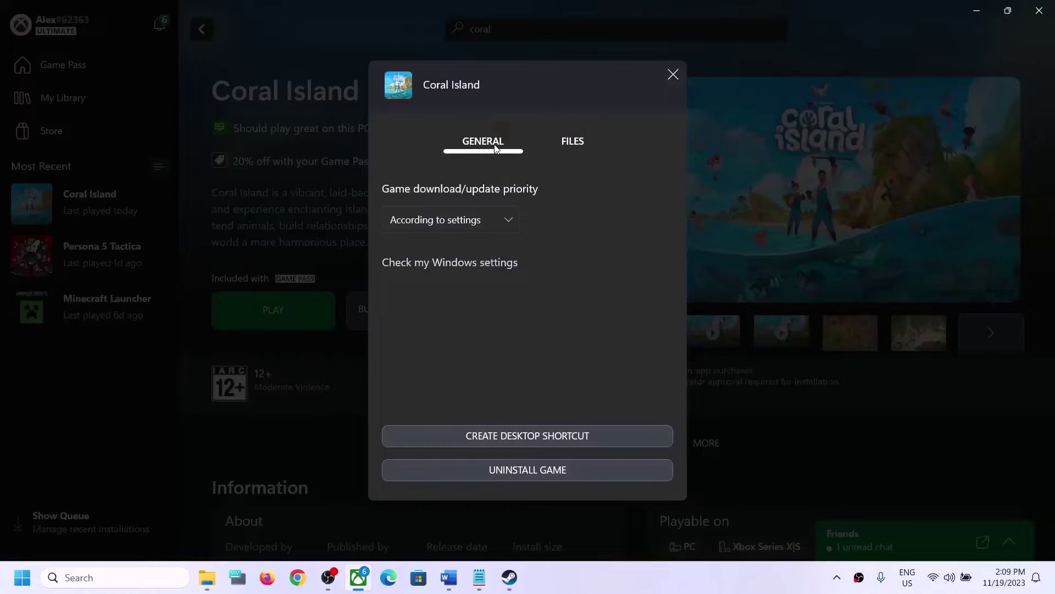
pyautogui.click(510, 439)
pyautogui.press('super+d')
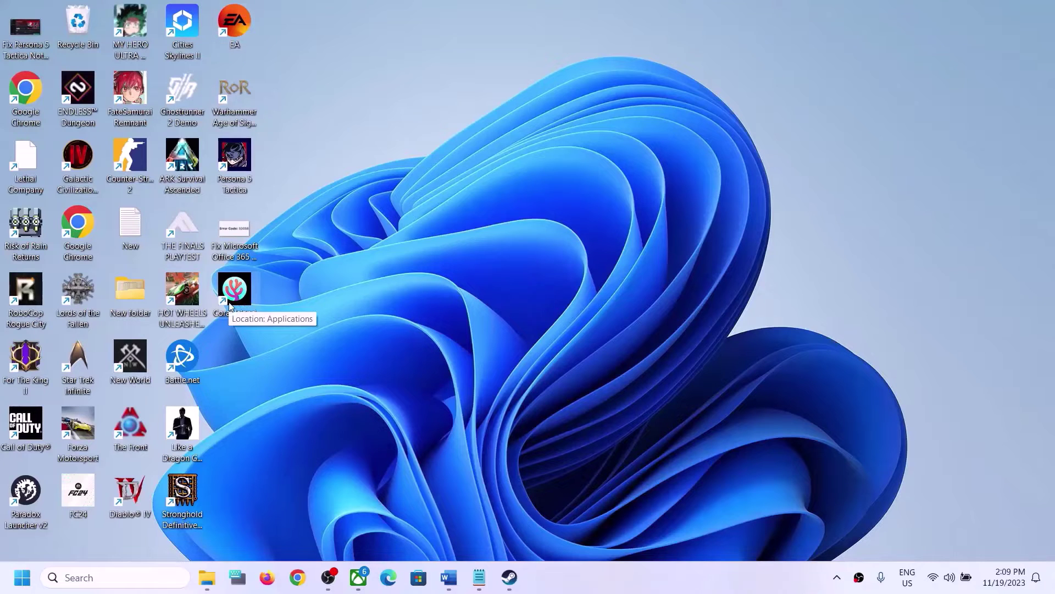
pyautogui.rightClick(238, 304)
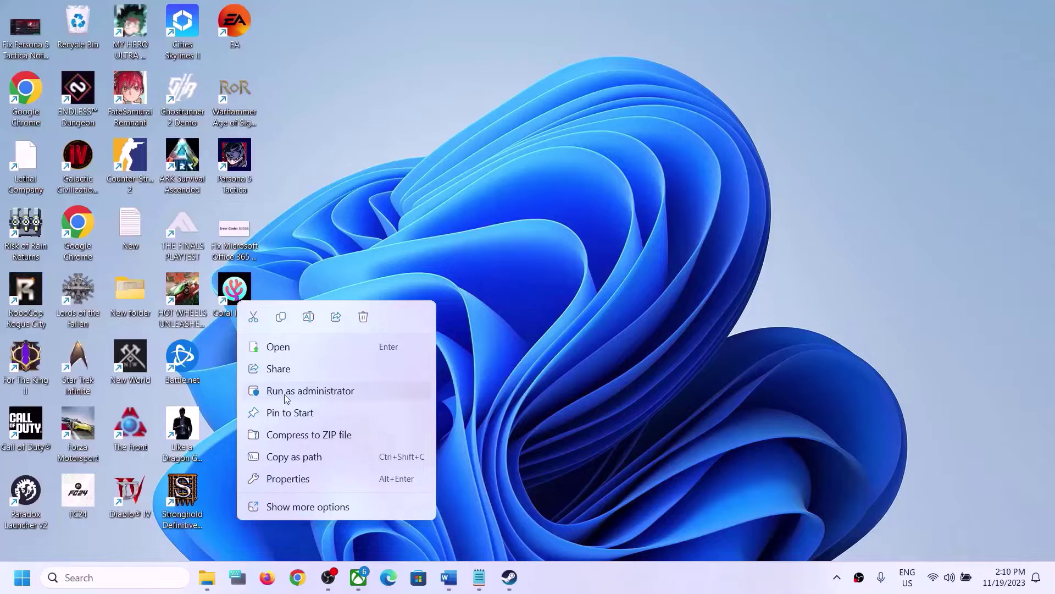
pyautogui.click(650, 365)
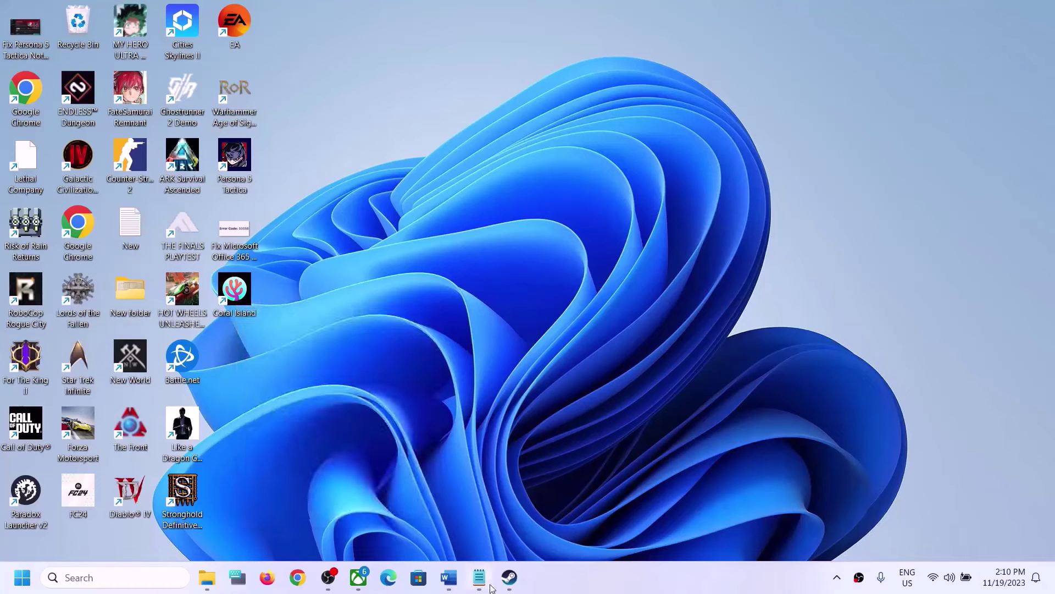
# Review Step 3 in the Word document, and examine the file verification option in Call of Duty's installed files properties in Steam.
pyautogui.click(456, 583)
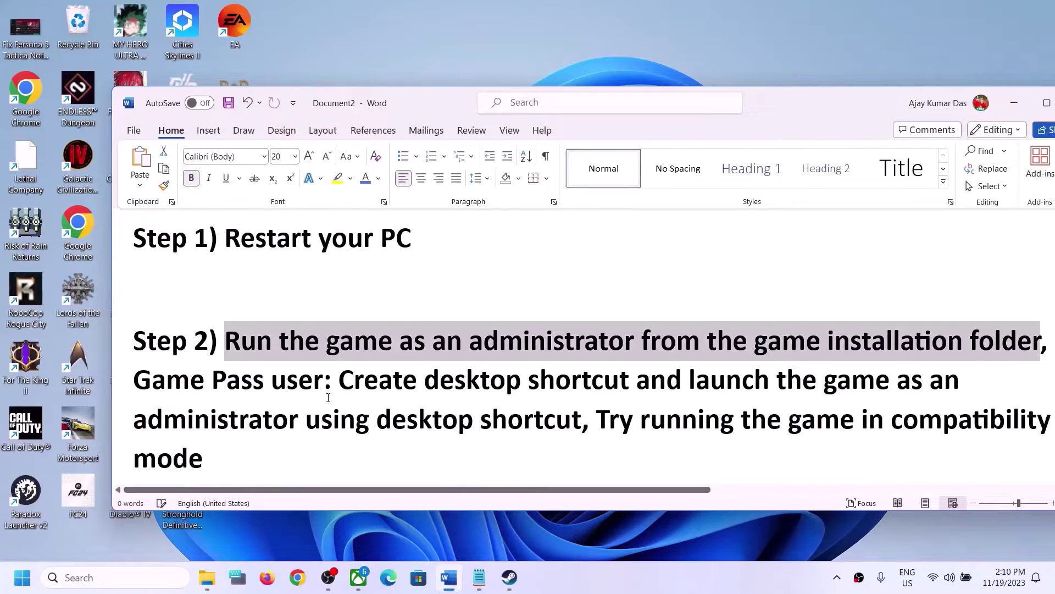
pyautogui.scroll(-3, 328, 397)
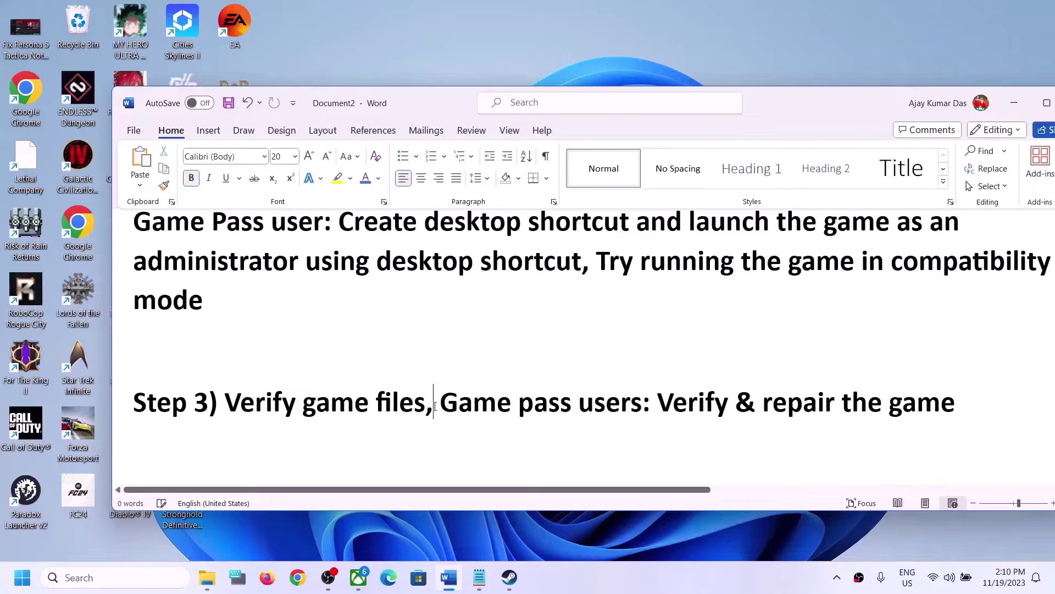
pyautogui.click(509, 577)
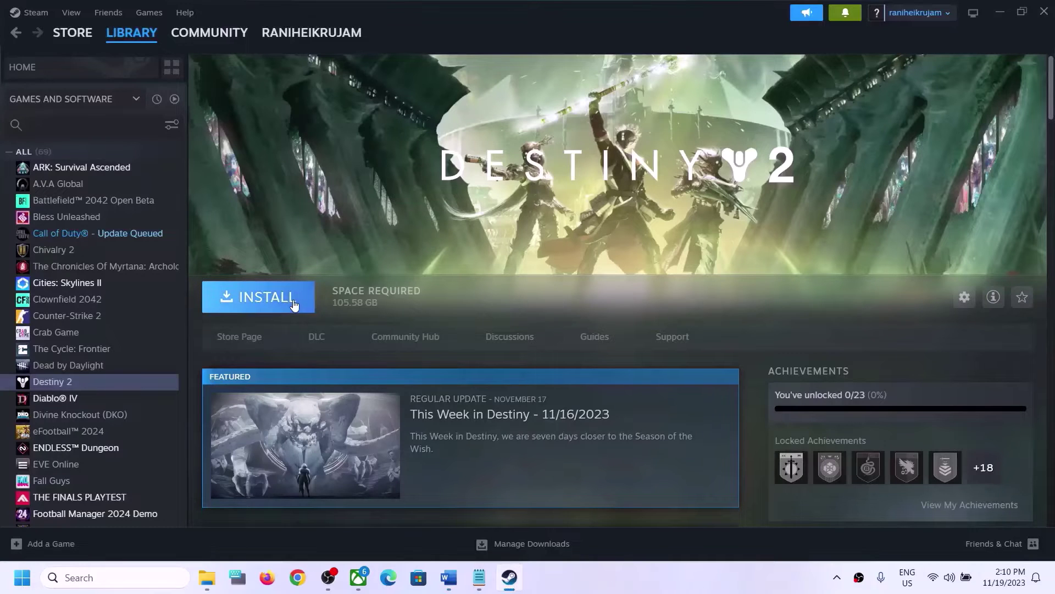
pyautogui.rightClick(107, 234)
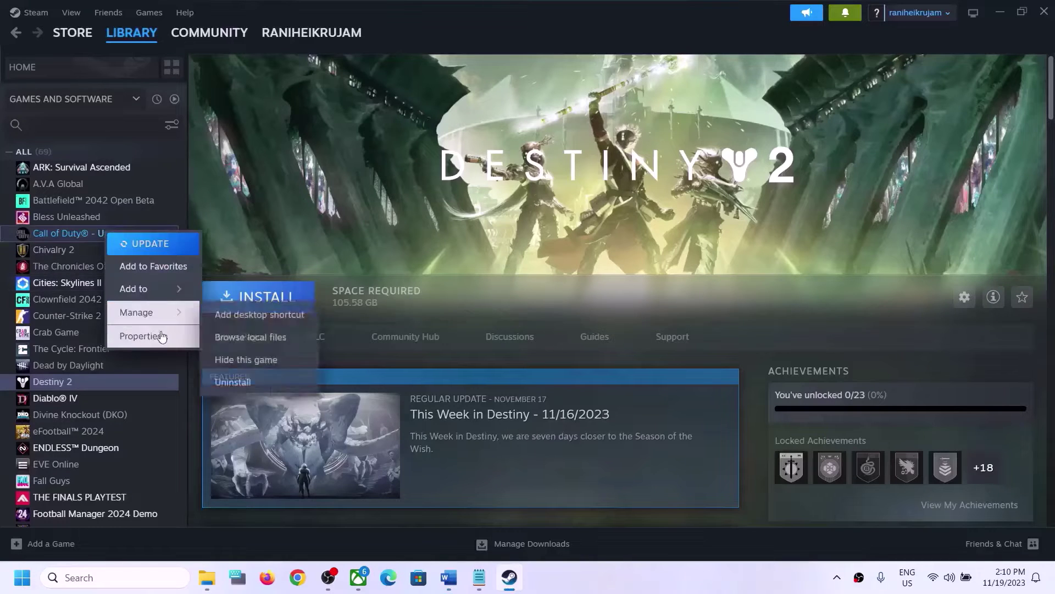
pyautogui.click(144, 336)
pyautogui.click(315, 199)
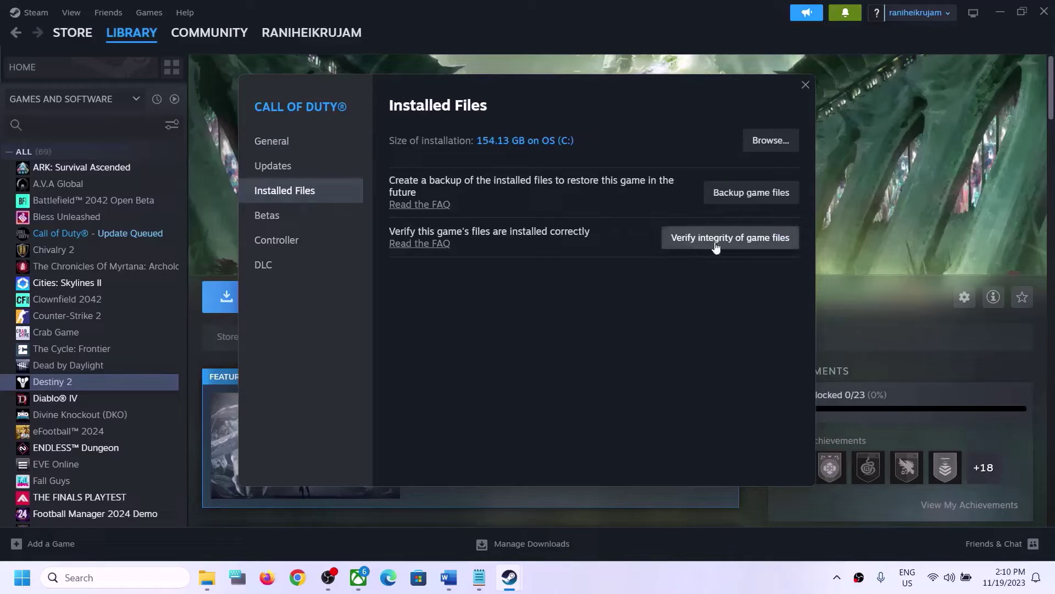
pyautogui.click(805, 90)
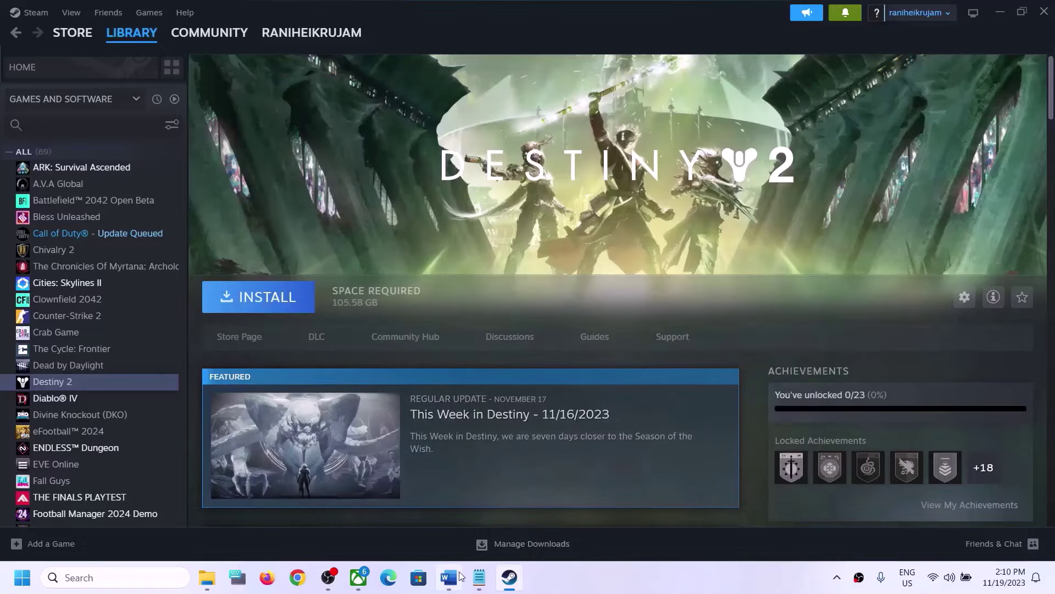
# Switch to the Xbox app and verify and repair Coral Island's files from its management options.
pyautogui.moveTo(458, 580)
pyautogui.click(360, 578)
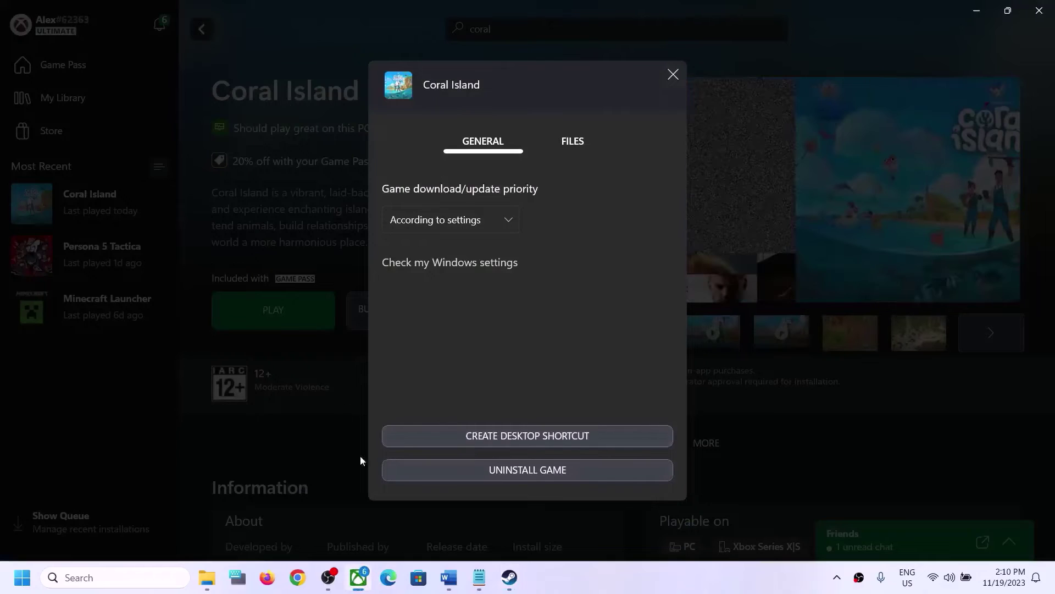
pyautogui.click(673, 74)
pyautogui.click(113, 201)
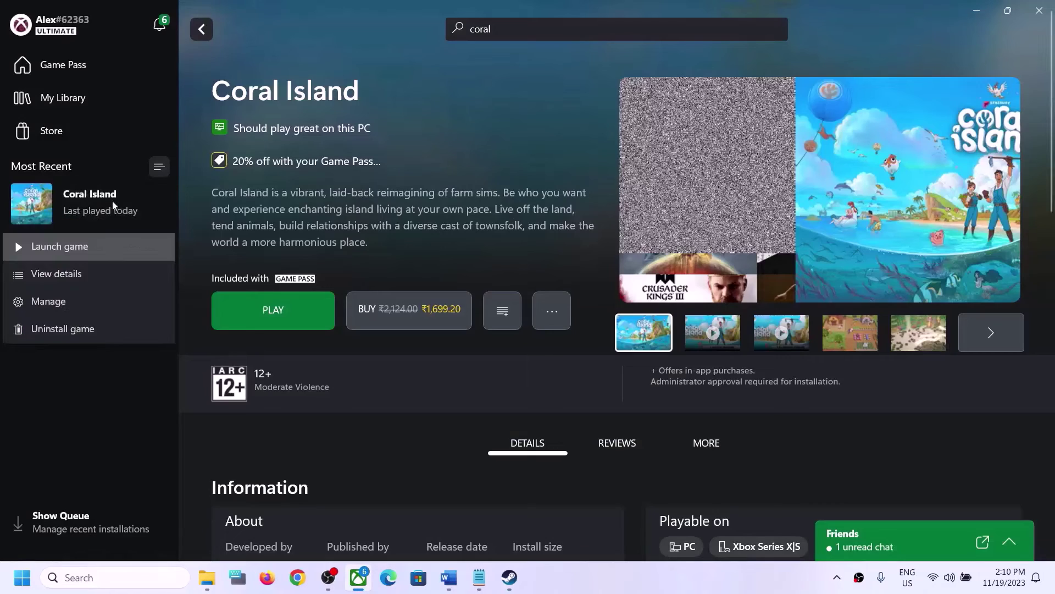
pyautogui.click(66, 314)
pyautogui.click(572, 142)
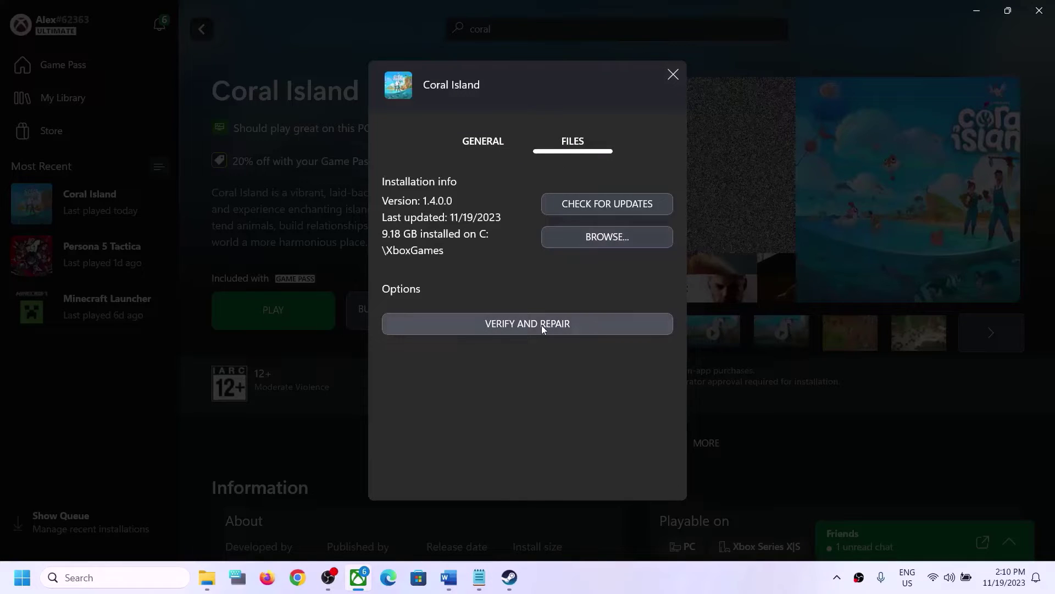
pyautogui.click(542, 327)
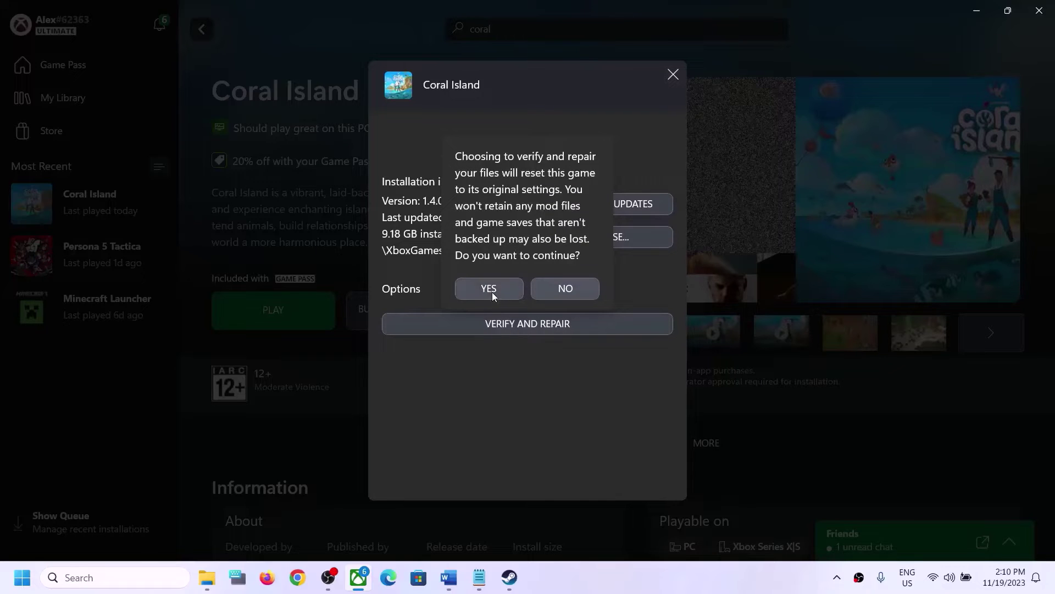
pyautogui.click(488, 290)
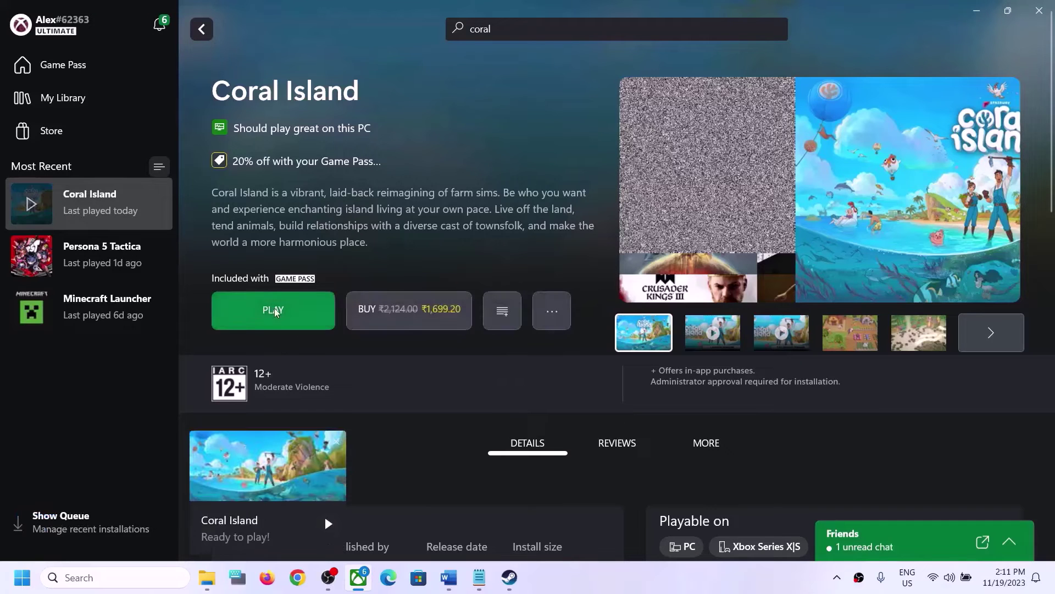
# Switch to Word and highlight the Step 4 text about allowing the game exe through the antivirus program and Windows Security.
pyautogui.click(450, 578)
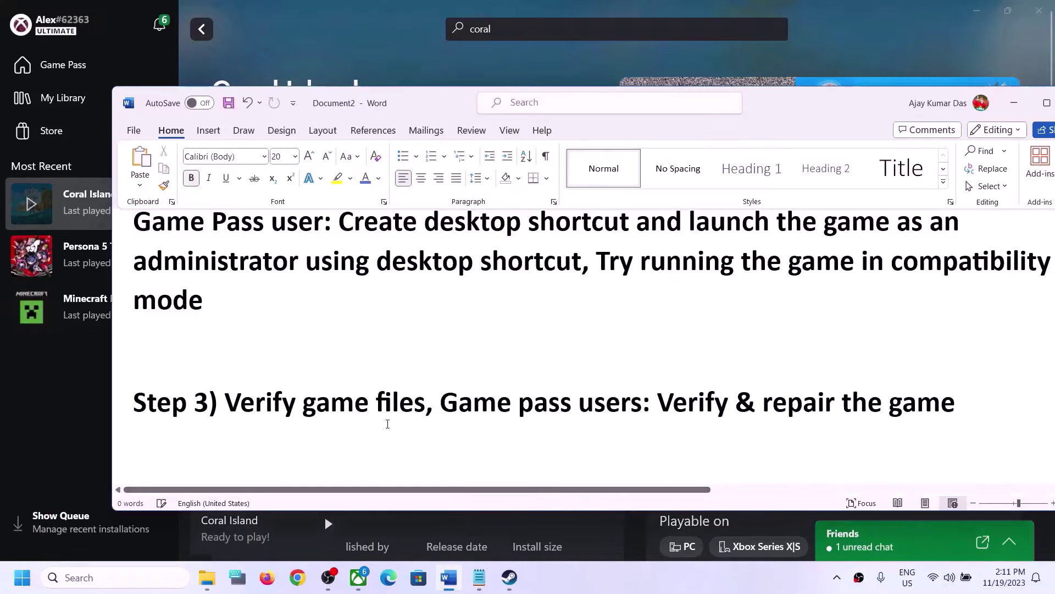
pyautogui.scroll(-3, 388, 424)
pyautogui.scroll(-1, 388, 424)
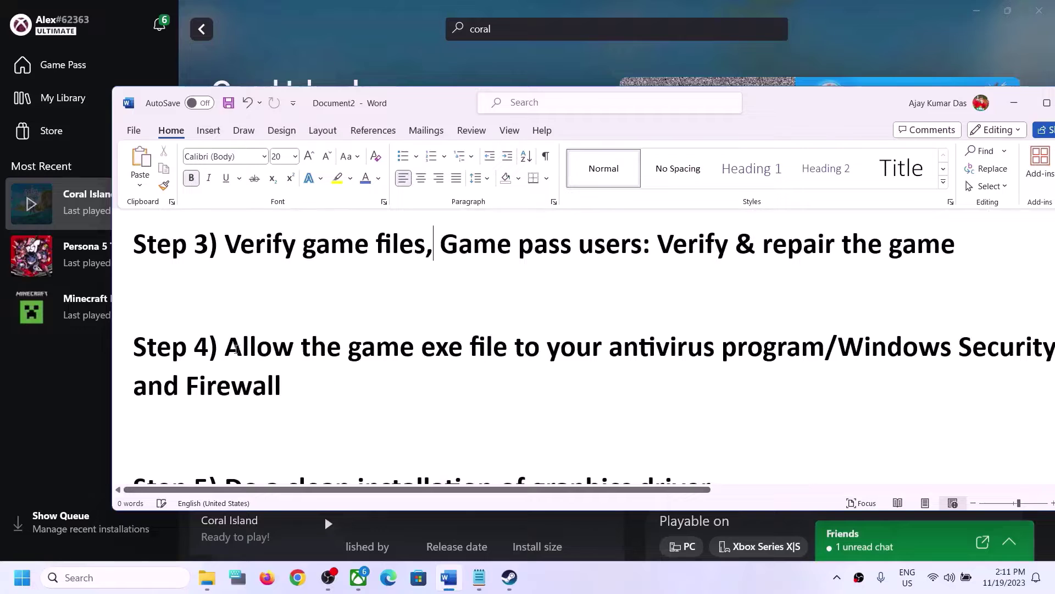
pyautogui.moveTo(226, 348); pyautogui.dragTo(768, 342)
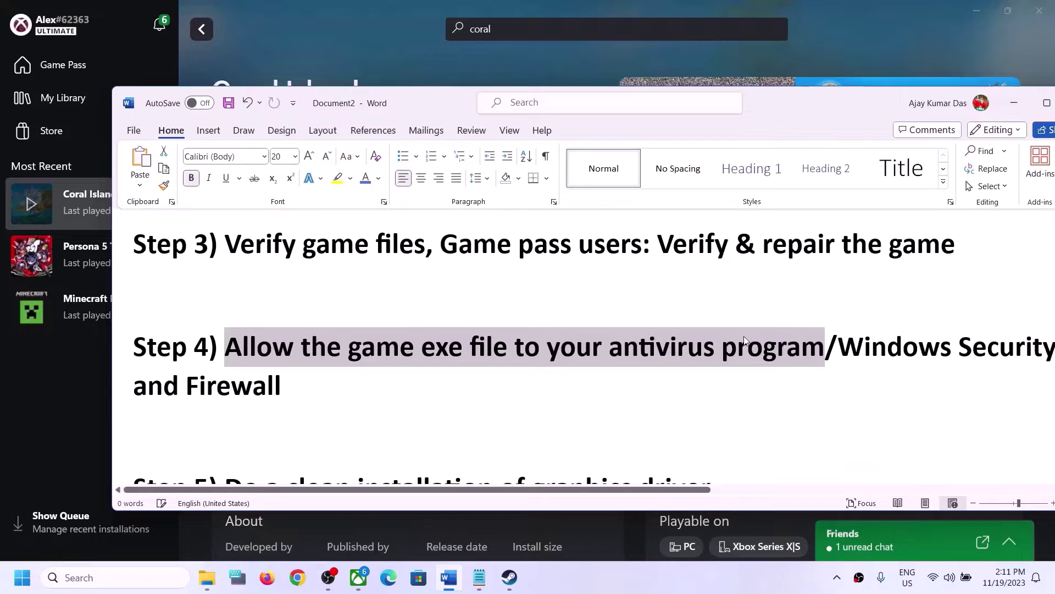
pyautogui.moveTo(851, 349); pyautogui.dragTo(1051, 348)
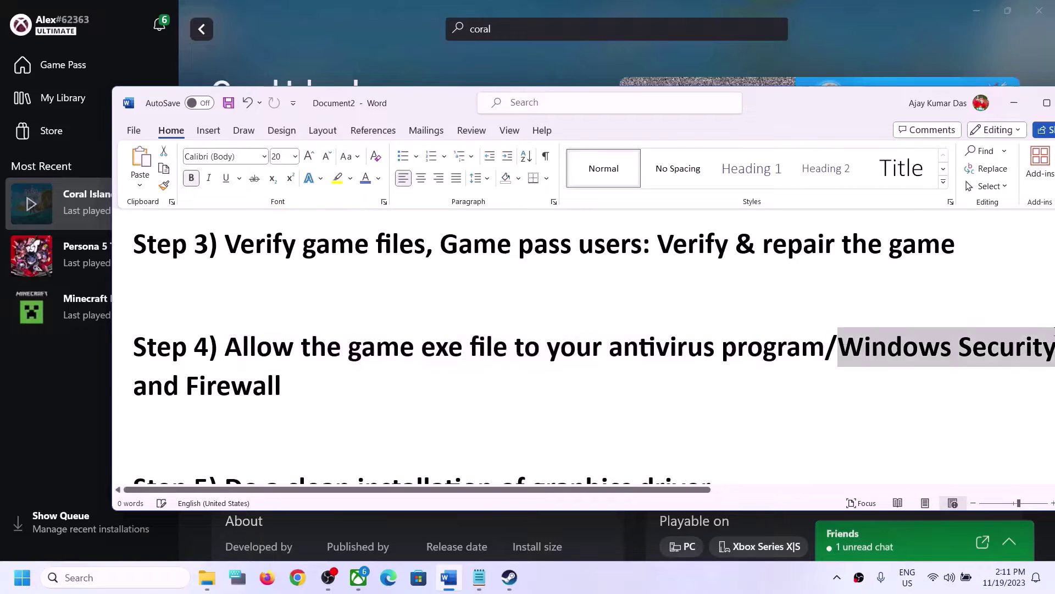
# Open Windows Settings and go through the Privacy & security options to Windows Security's virus and threat protection.
pyautogui.click(11, 591)
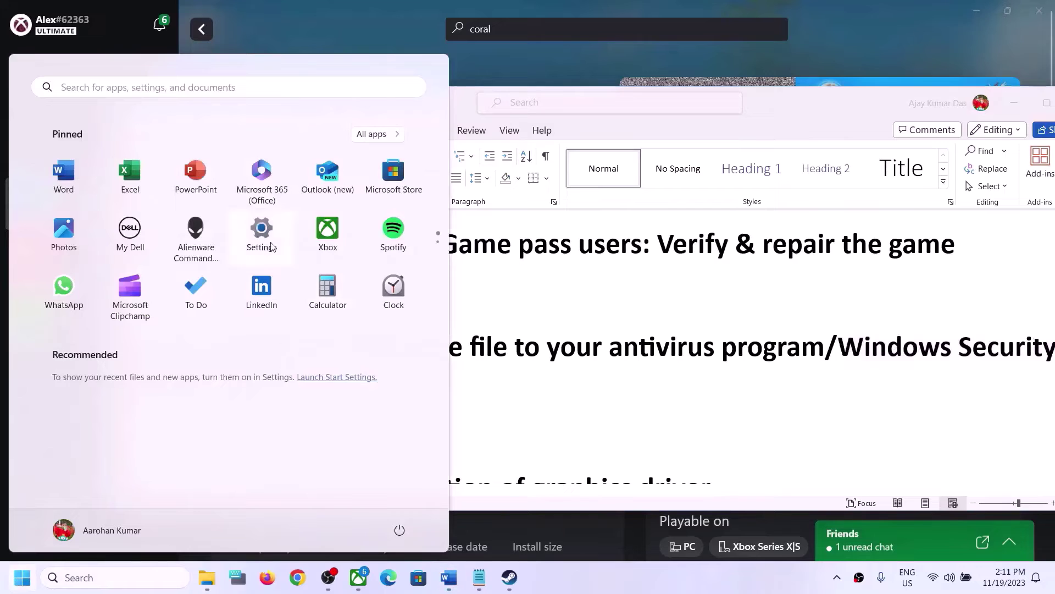
pyautogui.click(273, 246)
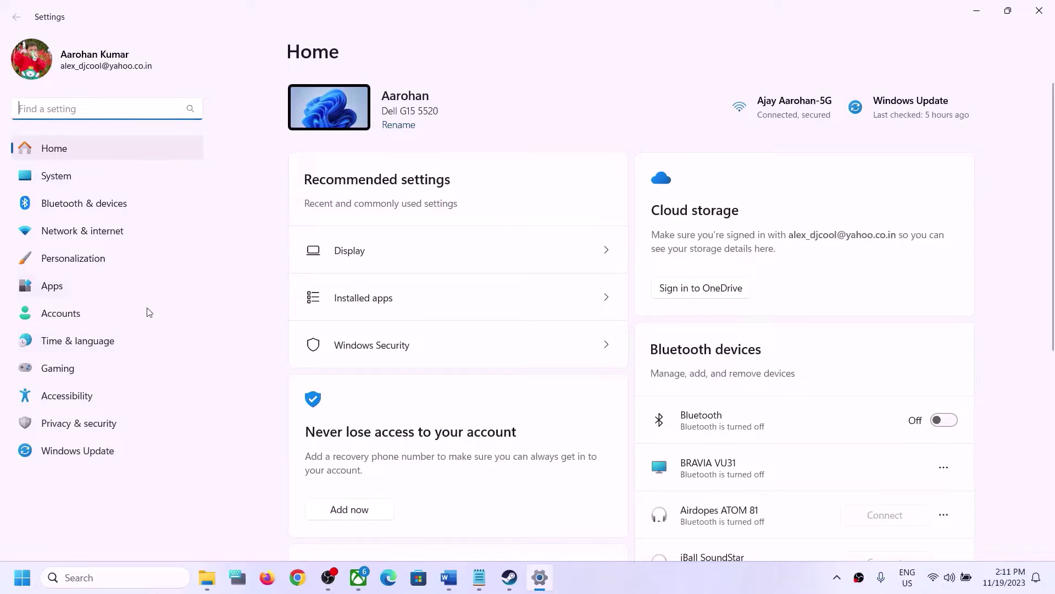
pyautogui.click(98, 425)
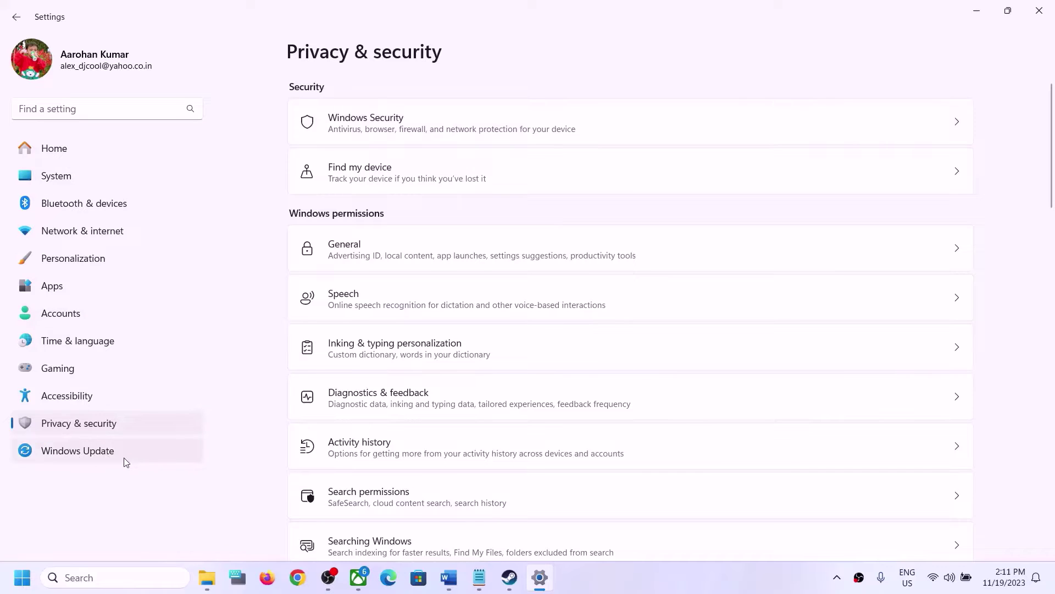
pyautogui.click(415, 132)
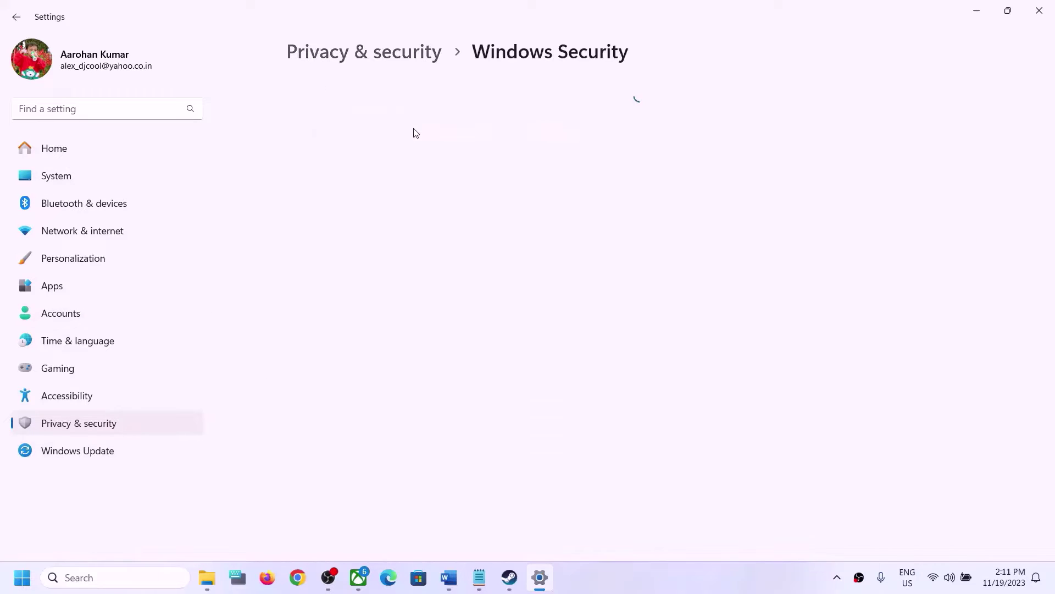
pyautogui.click(373, 209)
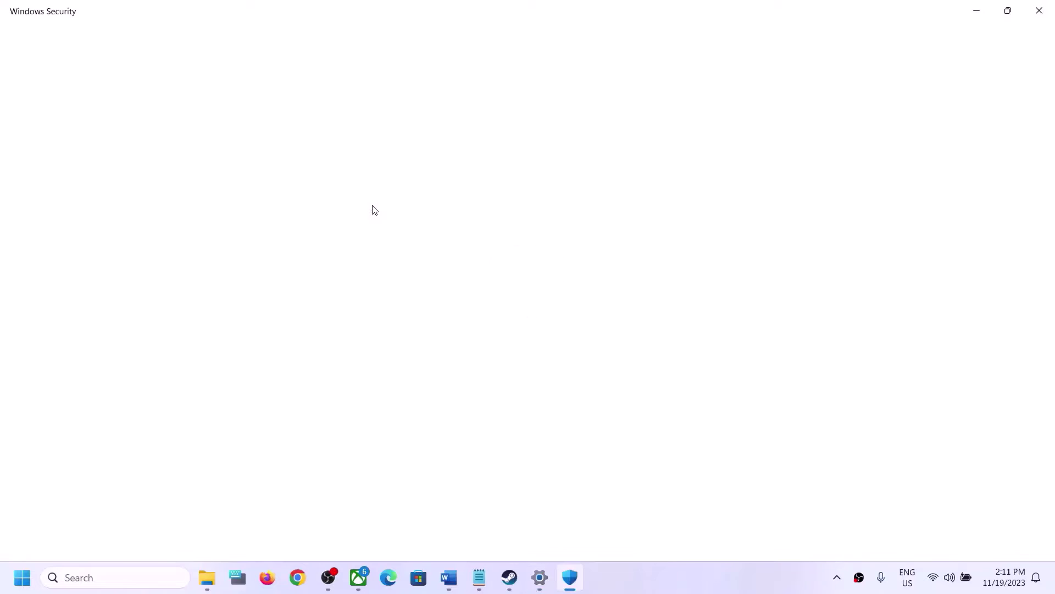
# Open the list of apps allowed through Controlled folder access in the ransomware protection settings.
pyautogui.scroll(-3, 412, 473)
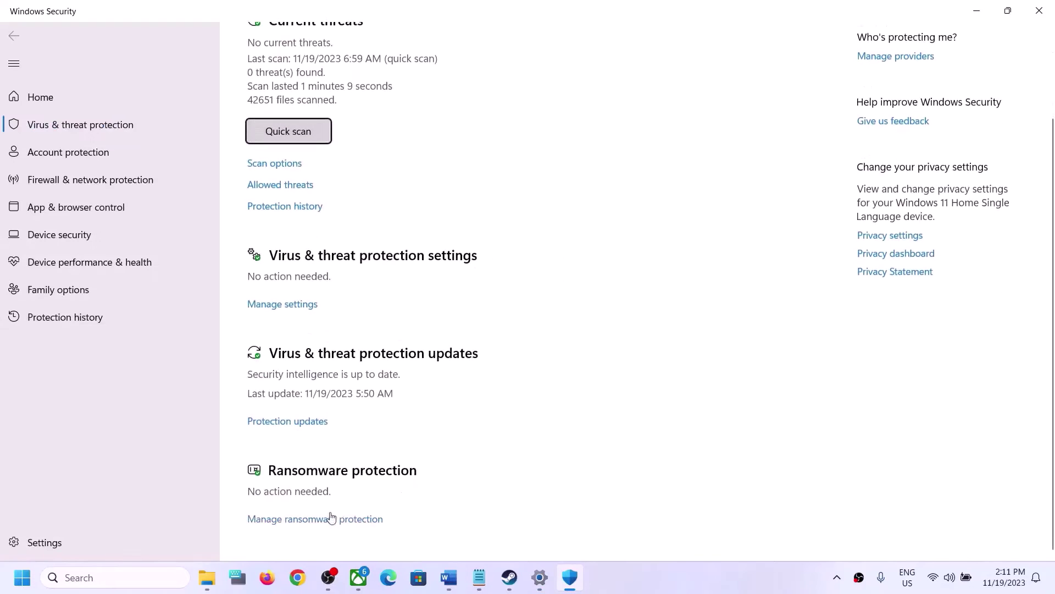
pyautogui.click(333, 520)
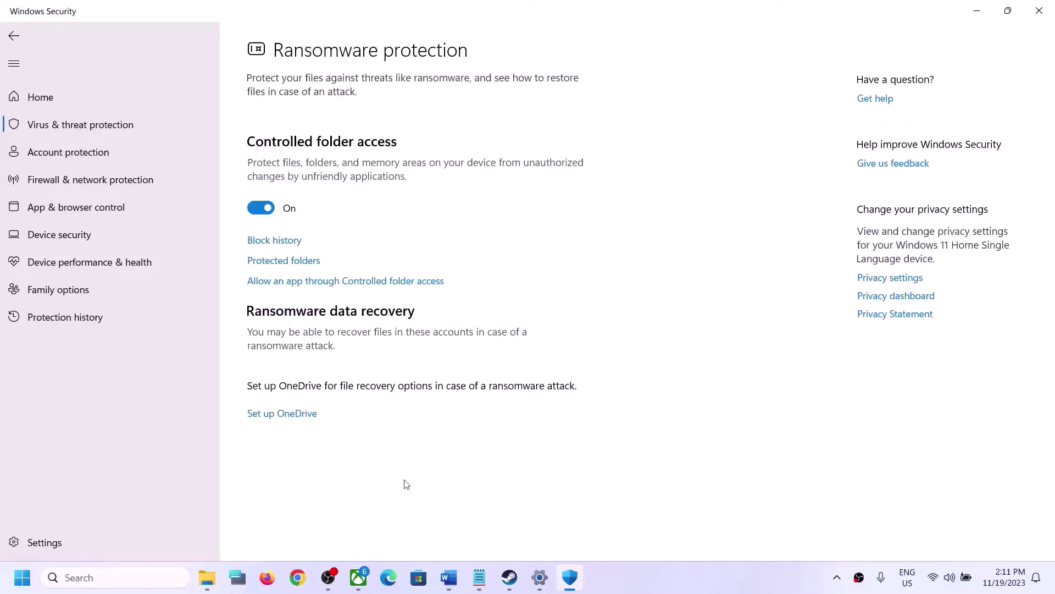
pyautogui.click(377, 282)
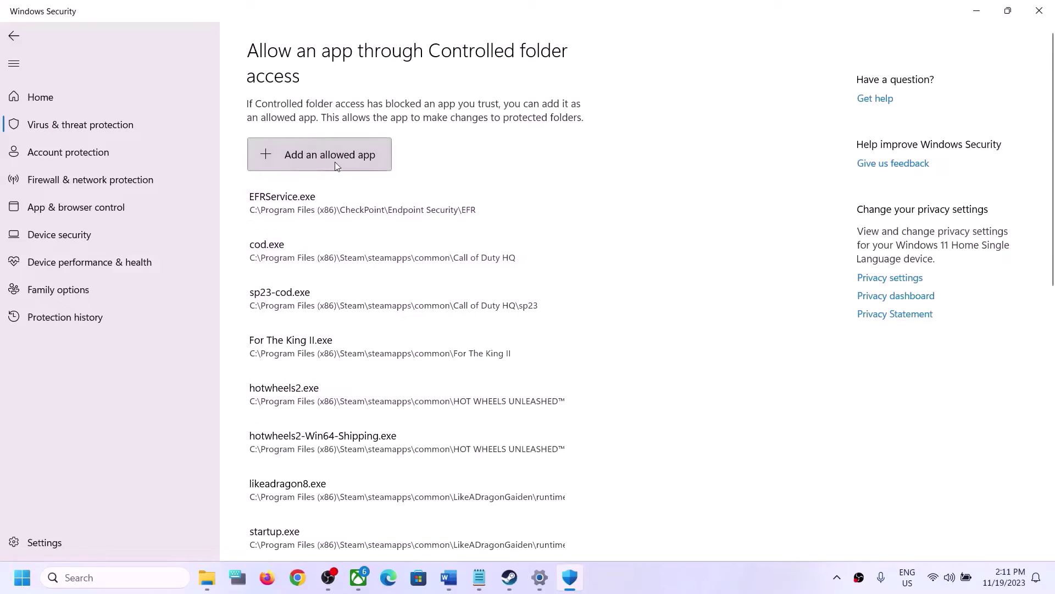
# Start adding an allowed app by browsing all apps and open the folder C:\Program Files (x86)\Steam\steamapps\common.
pyautogui.click(336, 161)
pyautogui.click(305, 209)
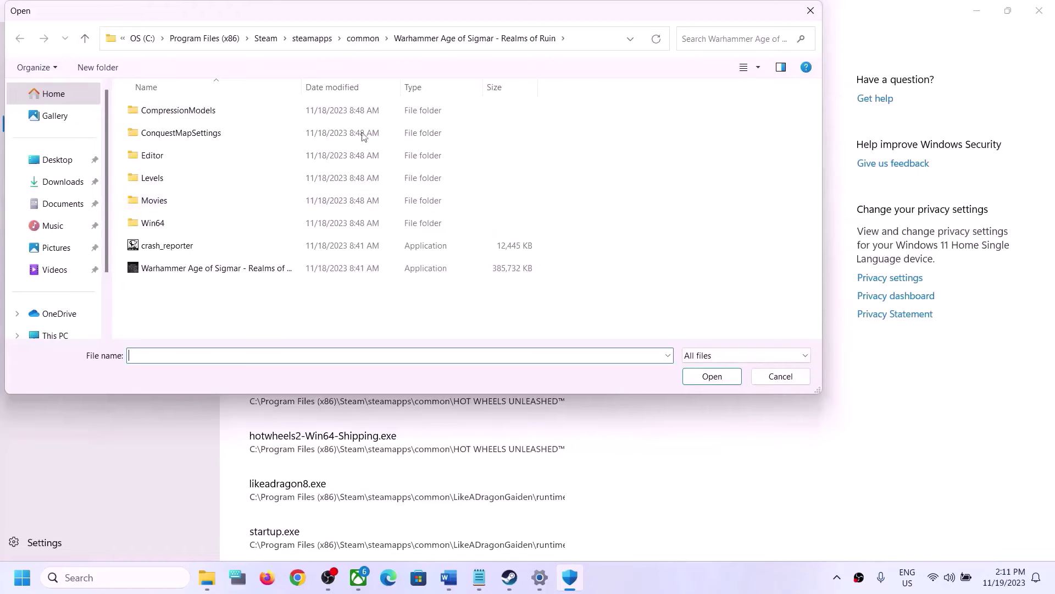
pyautogui.click(53, 334)
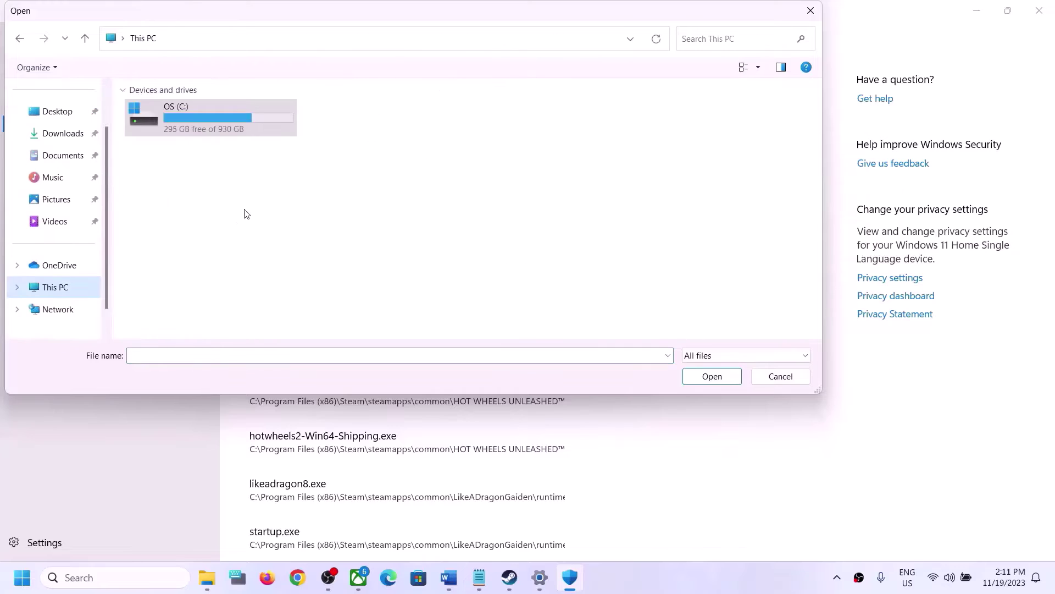
pyautogui.doubleClick(190, 108)
pyautogui.scroll(-3, 198, 243)
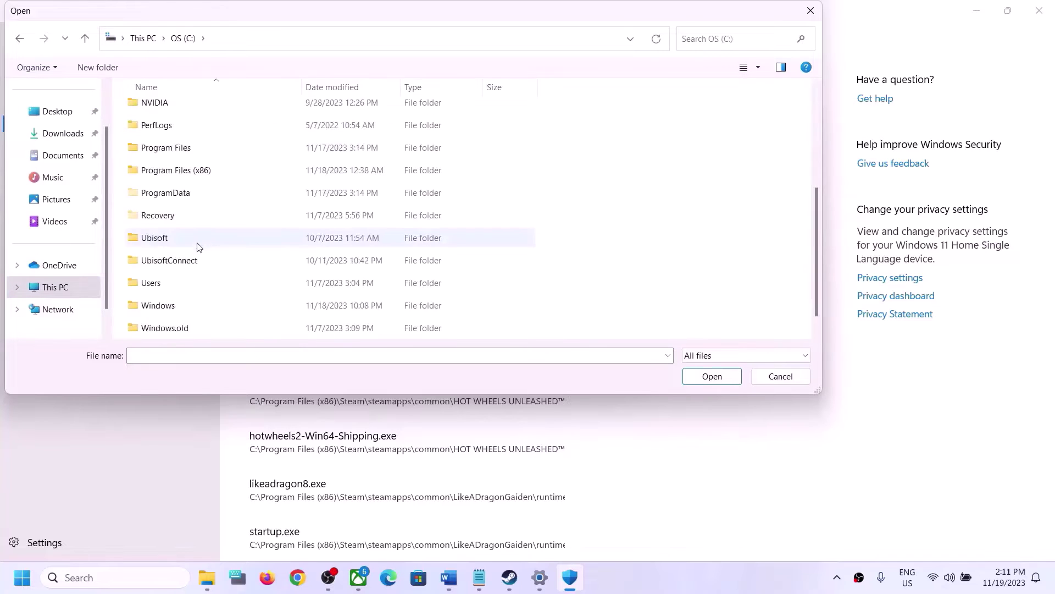
pyautogui.doubleClick(208, 170)
pyautogui.scroll(-5, 220, 209)
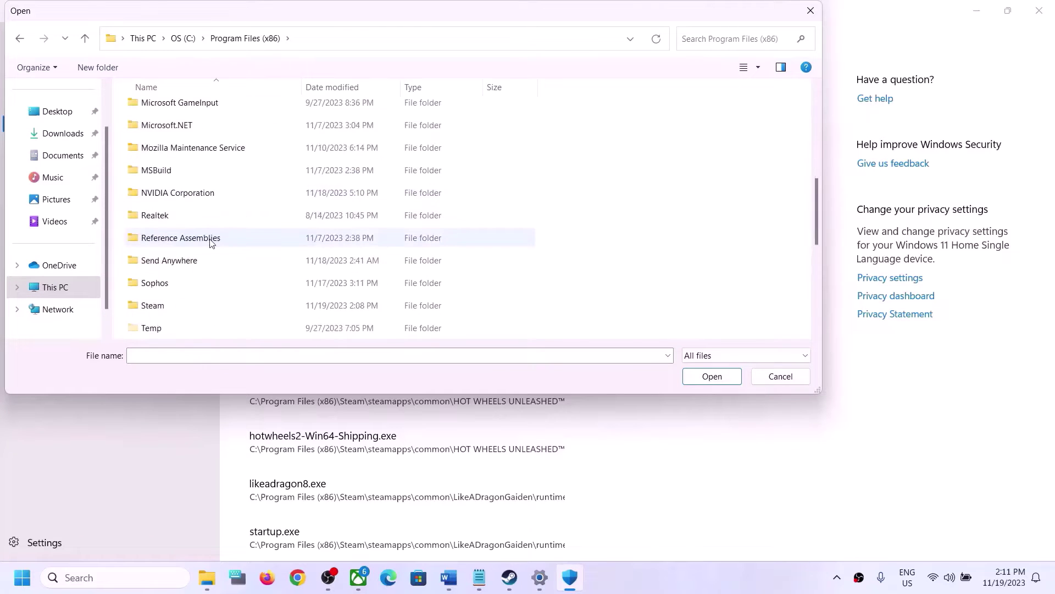
pyautogui.doubleClick(154, 306)
pyautogui.scroll(-3, 189, 220)
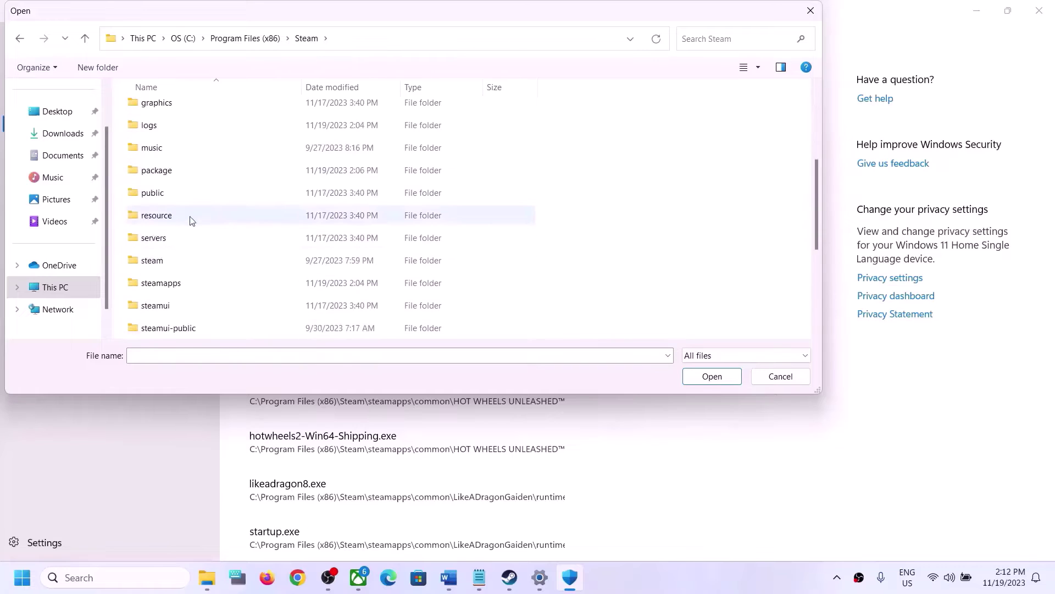
pyautogui.click(154, 284)
pyautogui.doubleClick(154, 285)
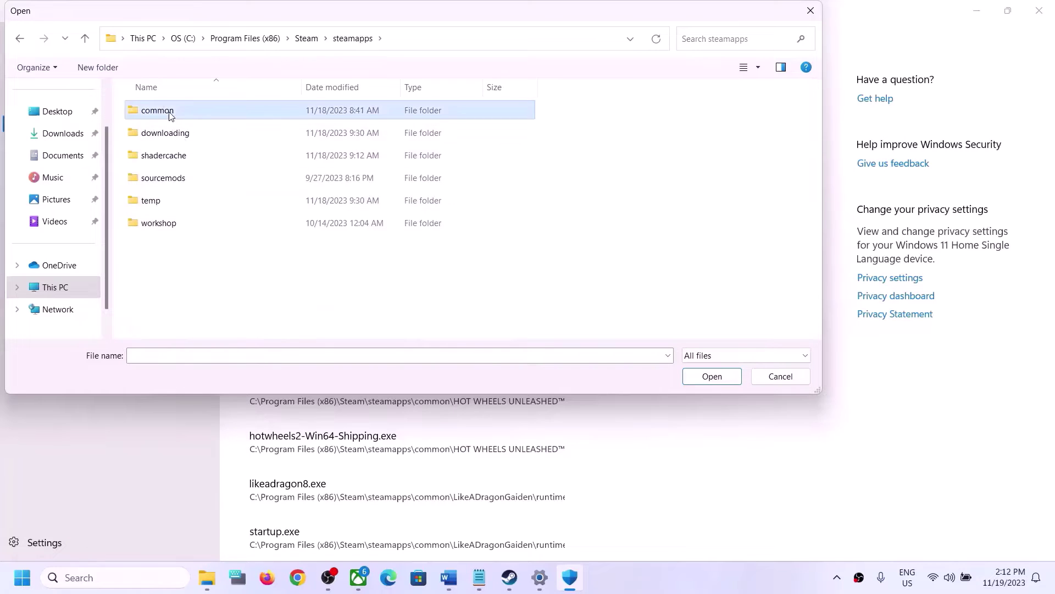
pyautogui.doubleClick(167, 110)
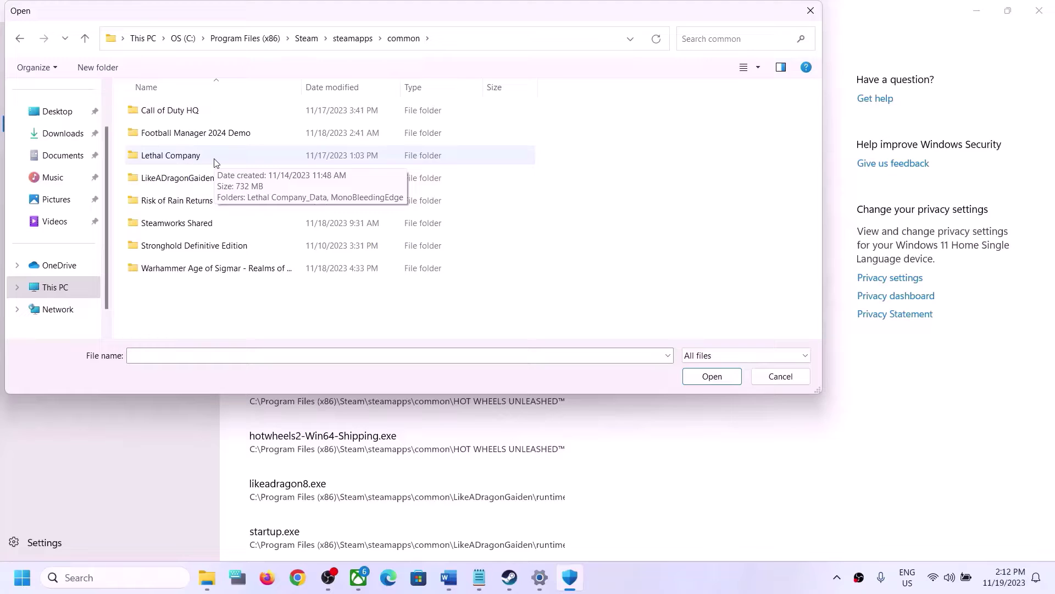
# Add the Risk of Rain Returns application from its game folder to the apps allowed through Controlled folder access.
pyautogui.doubleClick(197, 157)
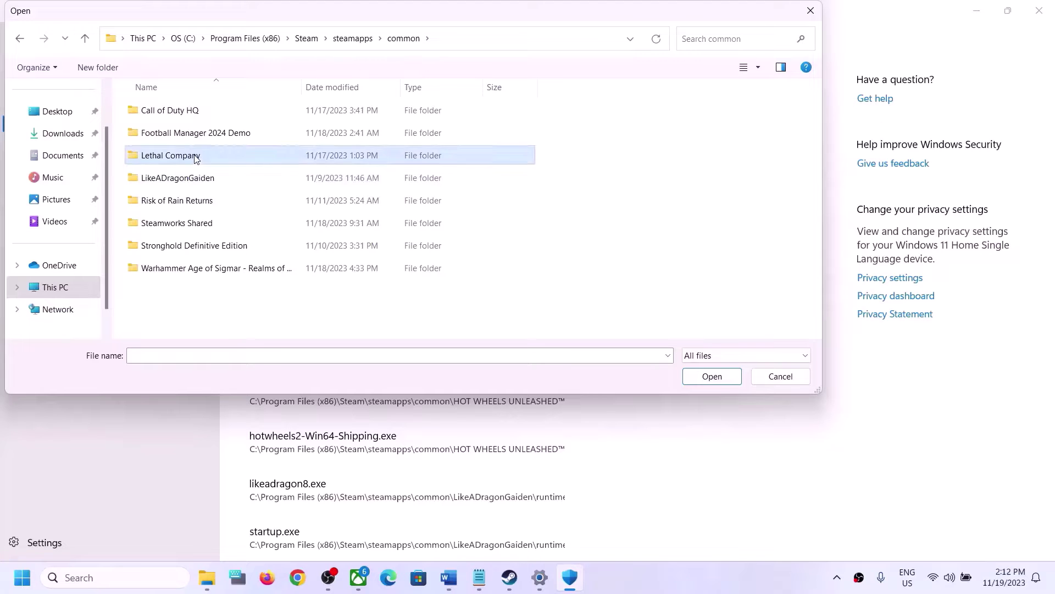
pyautogui.click(85, 38)
pyautogui.doubleClick(170, 201)
pyautogui.click(177, 157)
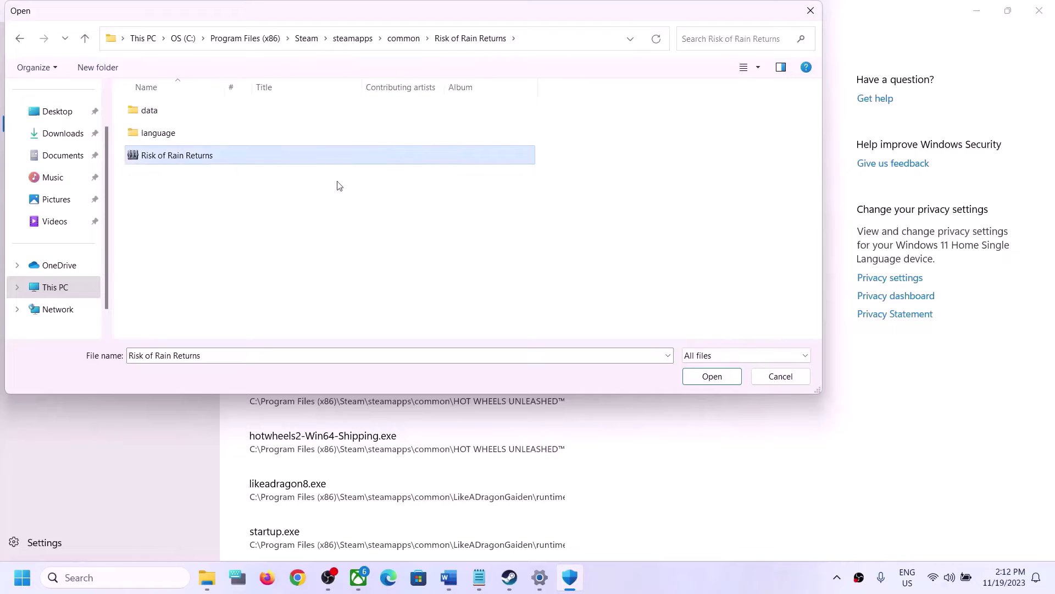
pyautogui.click(711, 377)
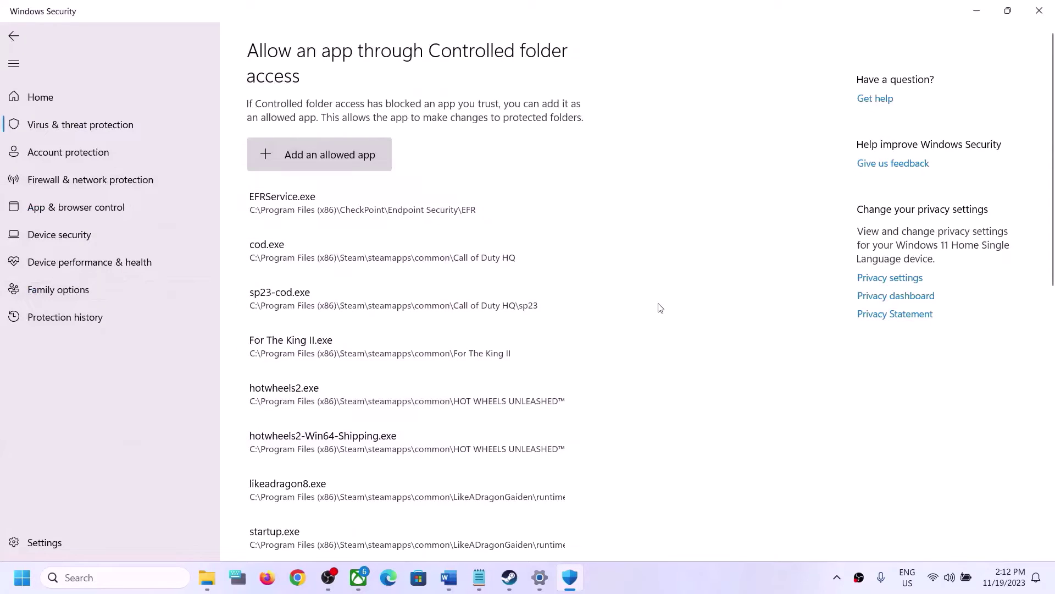
# Find and open Control Panel, and go through System and Security to Windows Defender Firewall's allowed apps.
pyautogui.click(153, 577)
pyautogui.write('control')
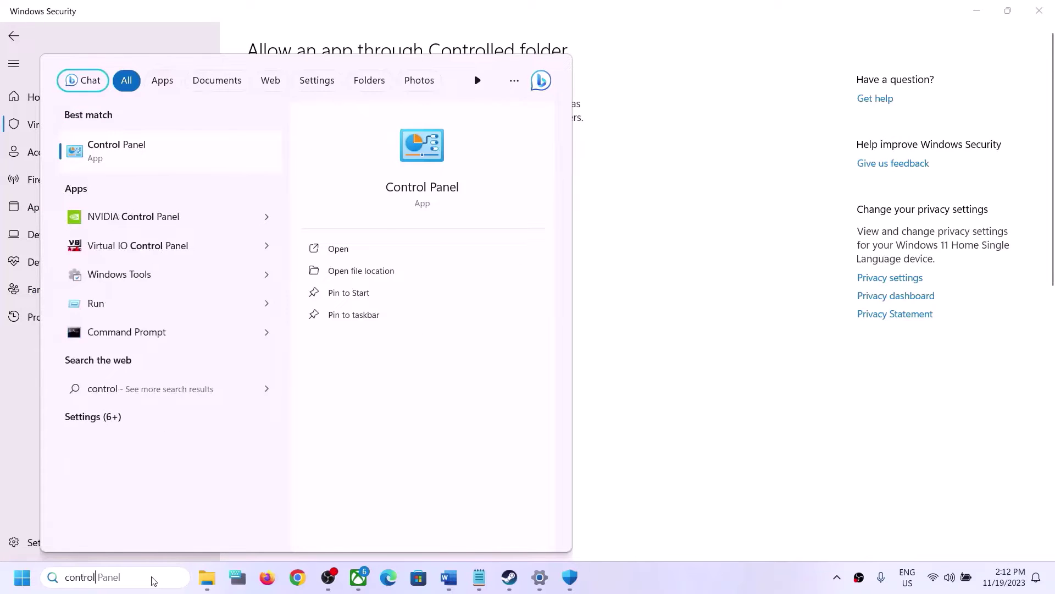
pyautogui.write(' Panel')
pyautogui.click(223, 149)
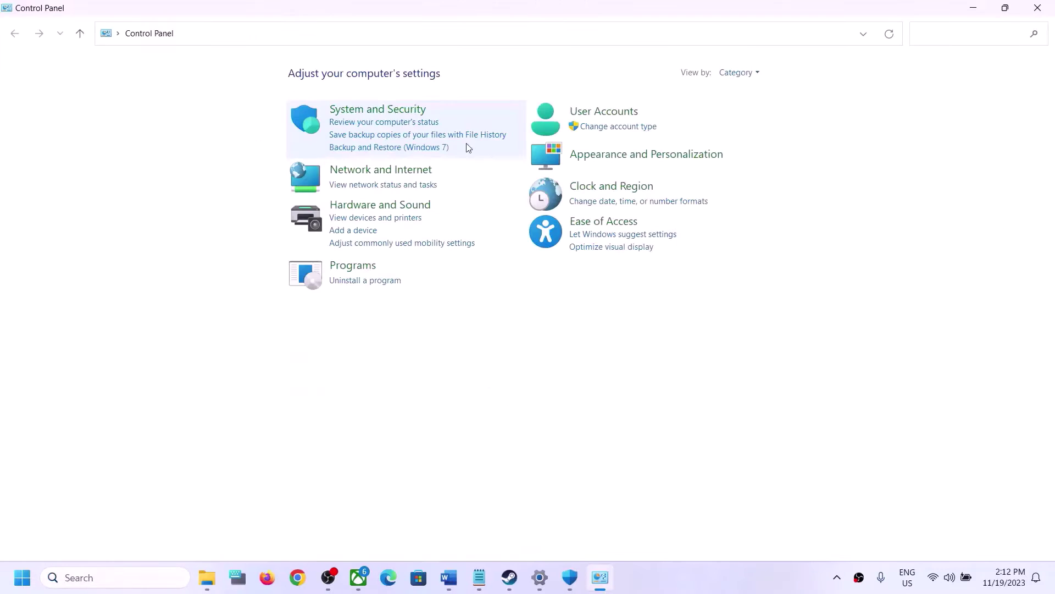
pyautogui.click(379, 109)
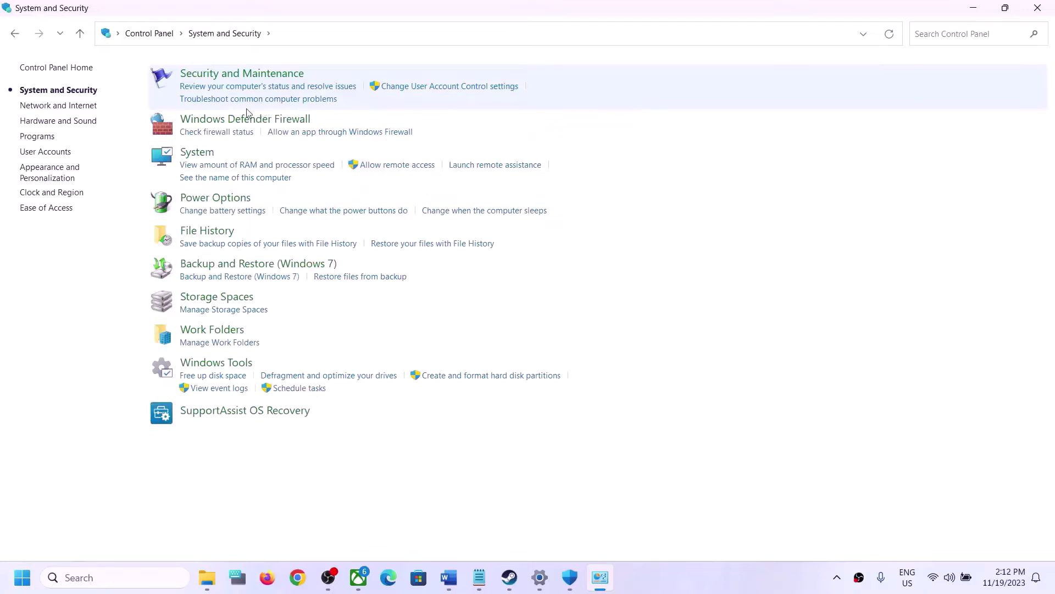
pyautogui.click(230, 119)
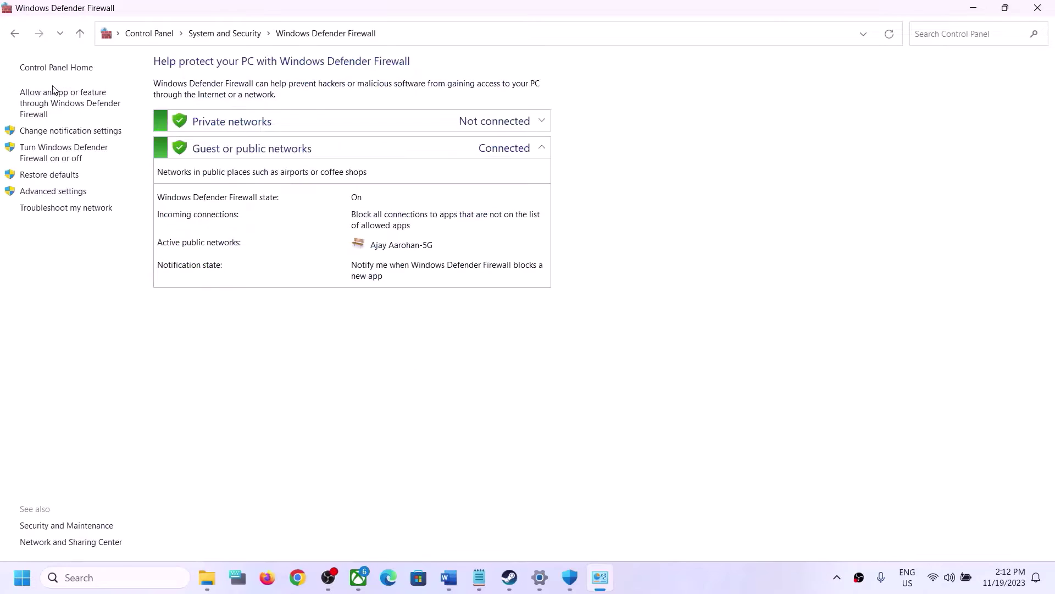
pyautogui.click(76, 108)
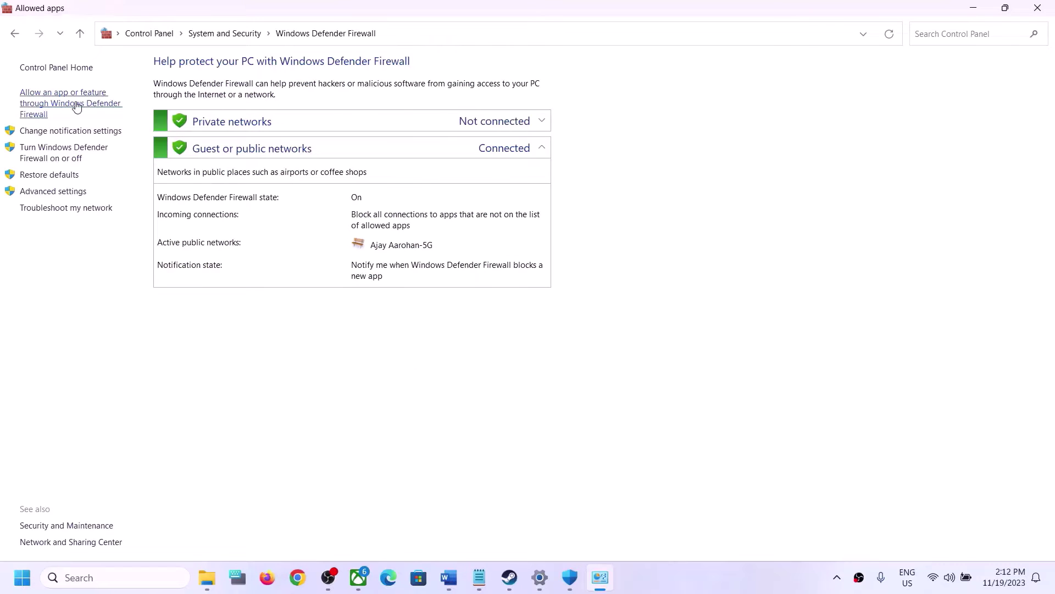
# Start allowing another app through the firewall, select the Warhammer Age of Sigmar - Realms of Ruin application, and cancel adding it.
pyautogui.click(665, 107)
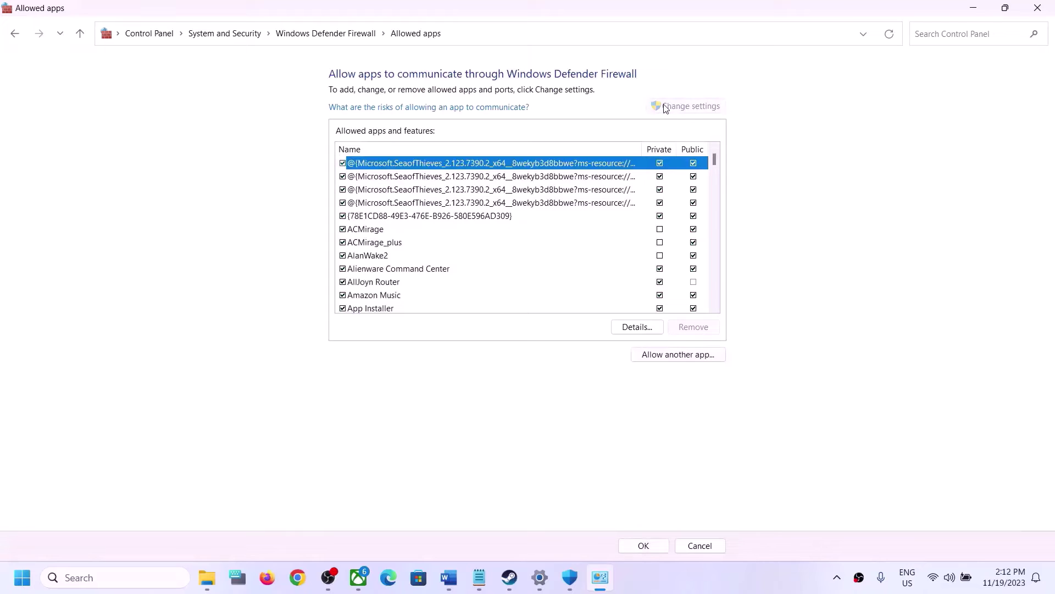
pyautogui.click(667, 352)
pyautogui.click(616, 351)
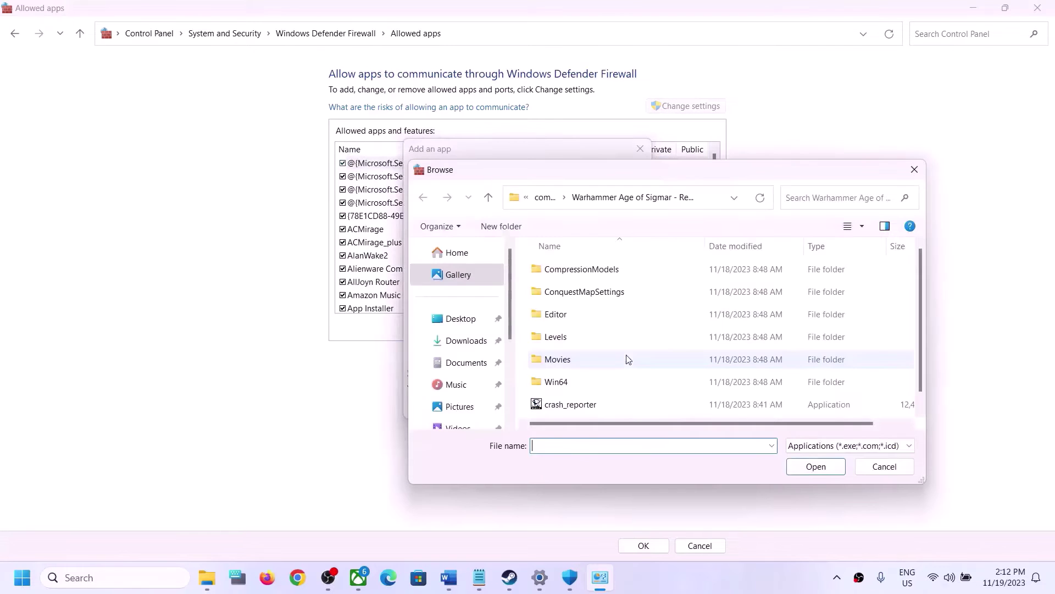
pyautogui.scroll(-1, 605, 330)
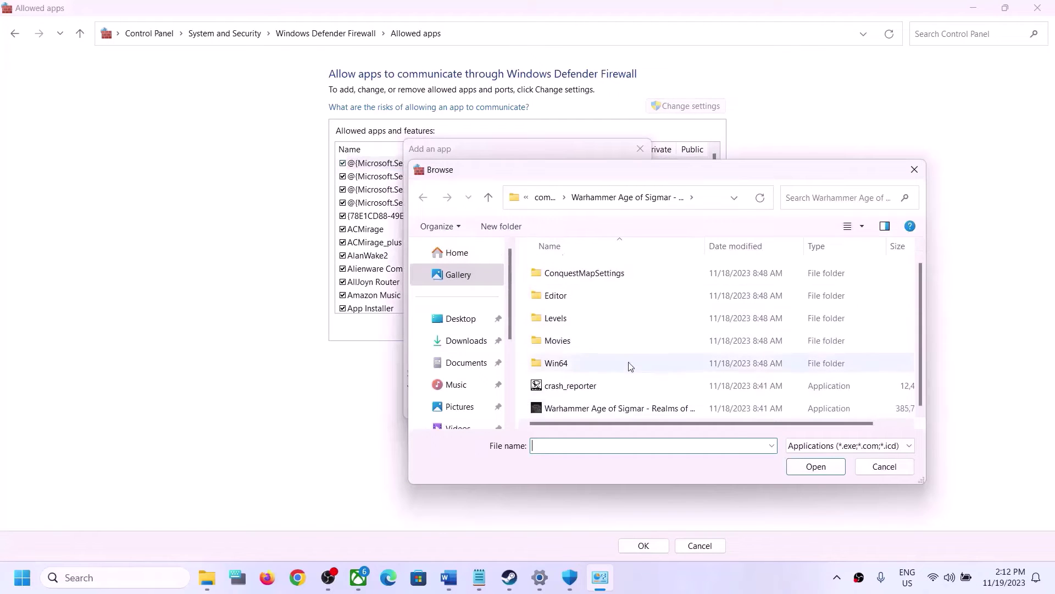
pyautogui.click(580, 413)
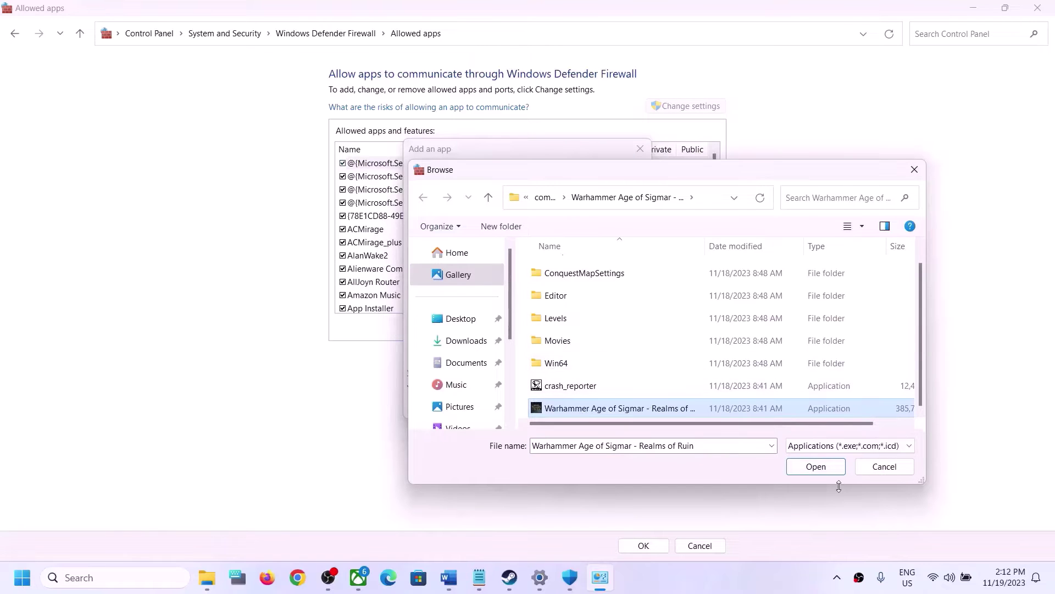
pyautogui.click(886, 467)
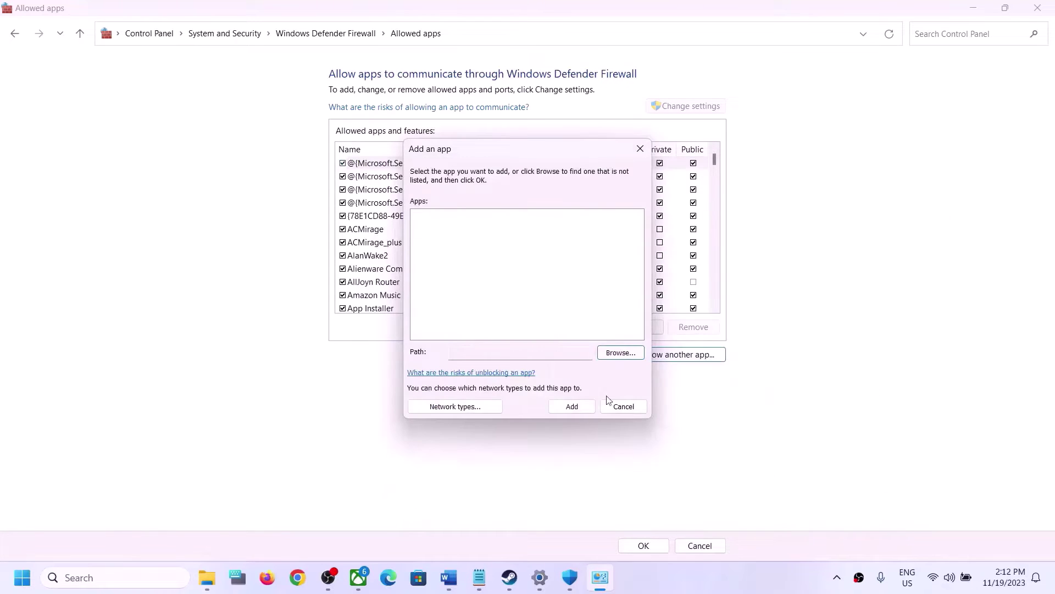
pyautogui.click(624, 406)
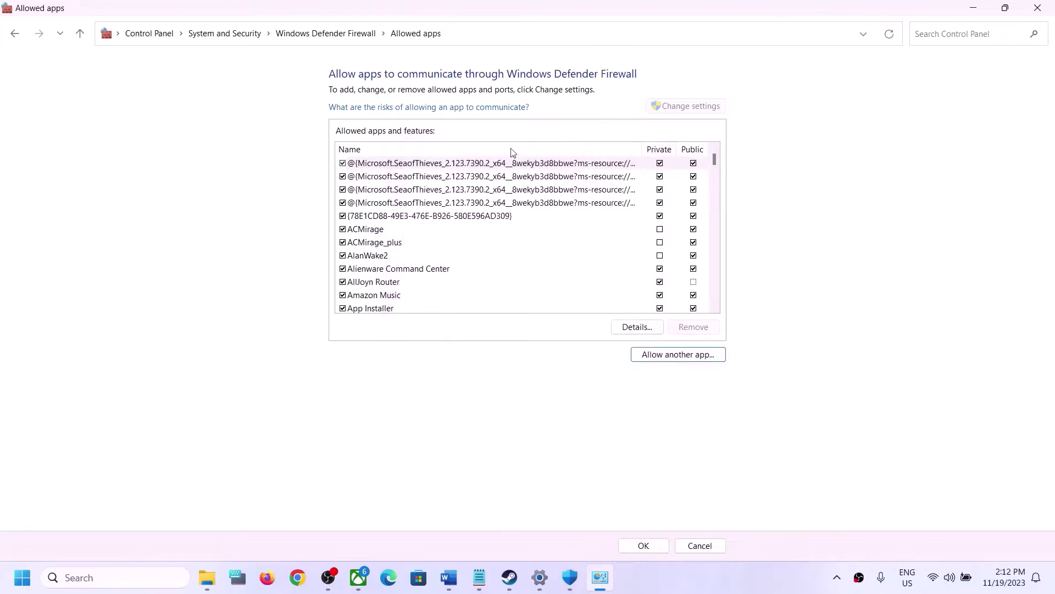
# Close the Control Panel, Windows Security and Settings windows to return to the Word document.
pyautogui.click(1038, 8)
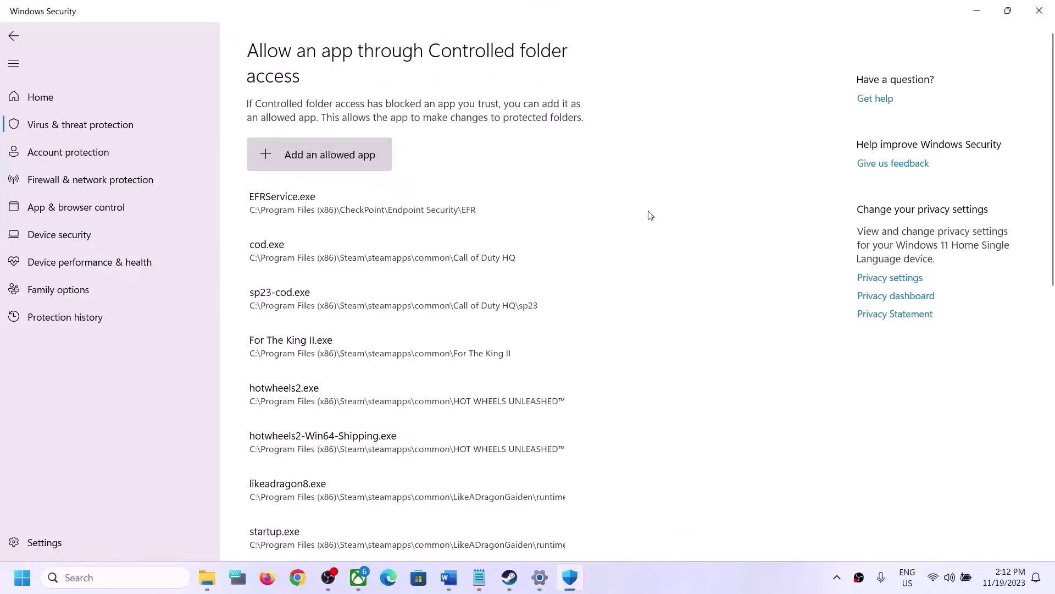
pyautogui.click(1038, 8)
pyautogui.click(1038, 8)
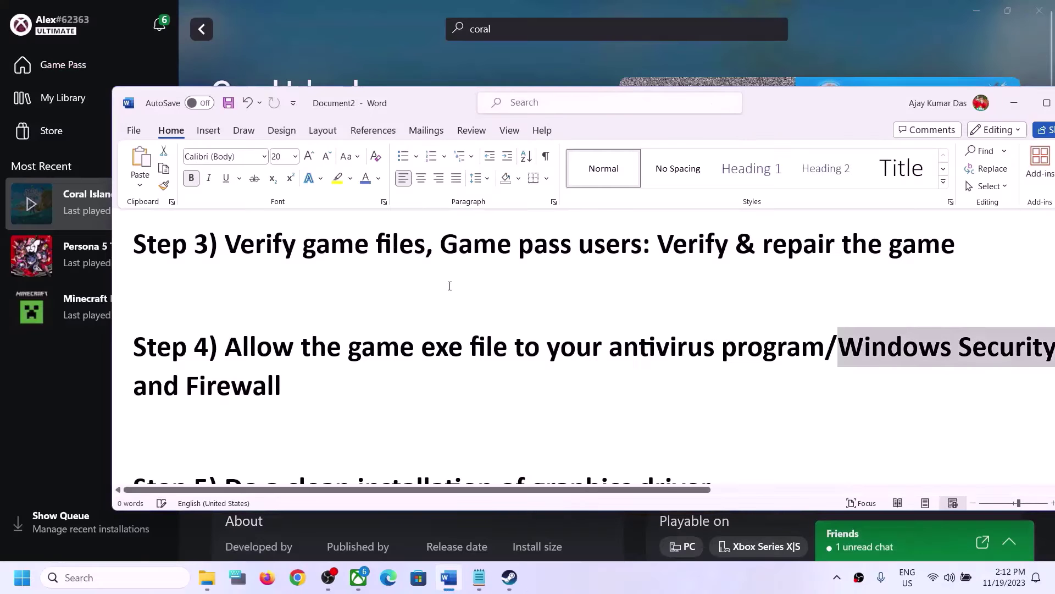
# Highlight the Step 5 text about a clean graphics driver installation and the NVIDIA and AMD links beneath it.
pyautogui.scroll(-3, 326, 369)
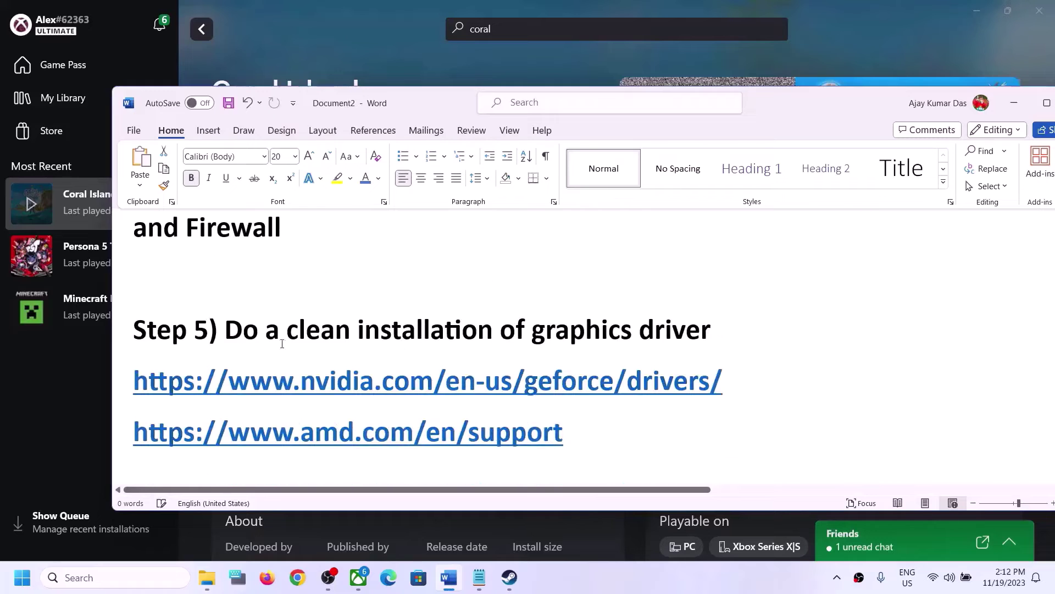
pyautogui.moveTo(227, 330); pyautogui.dragTo(737, 329)
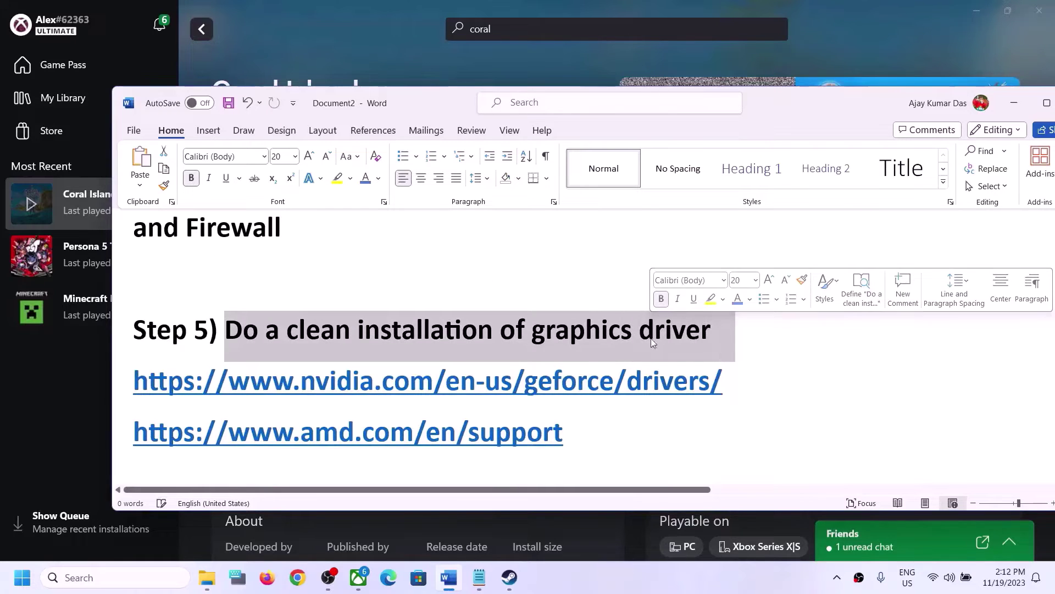
pyautogui.moveTo(183, 387); pyautogui.dragTo(626, 385)
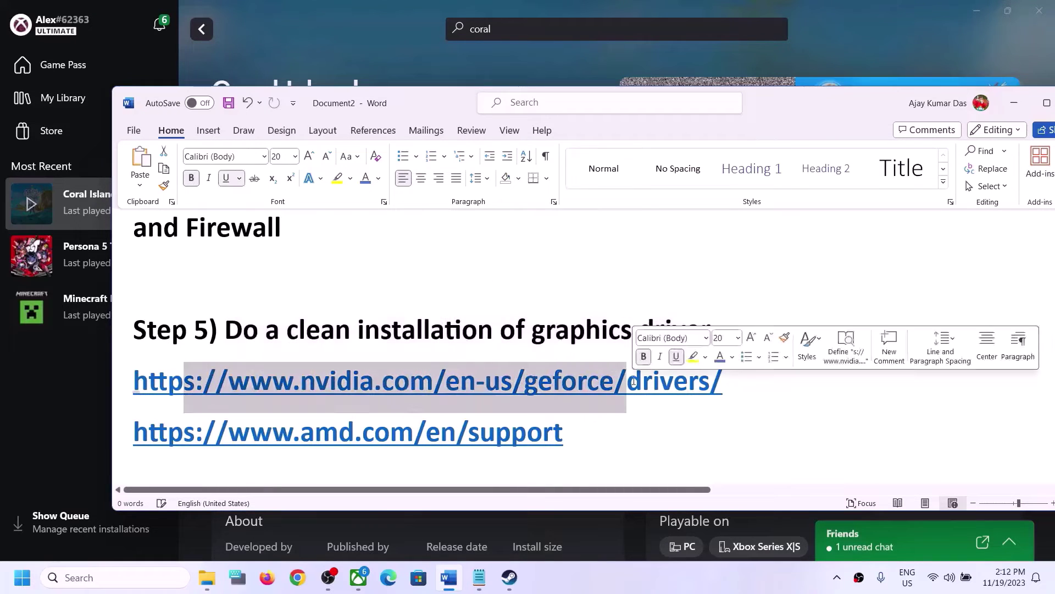
pyautogui.moveTo(133, 433); pyautogui.dragTo(589, 431)
pyautogui.click(591, 431)
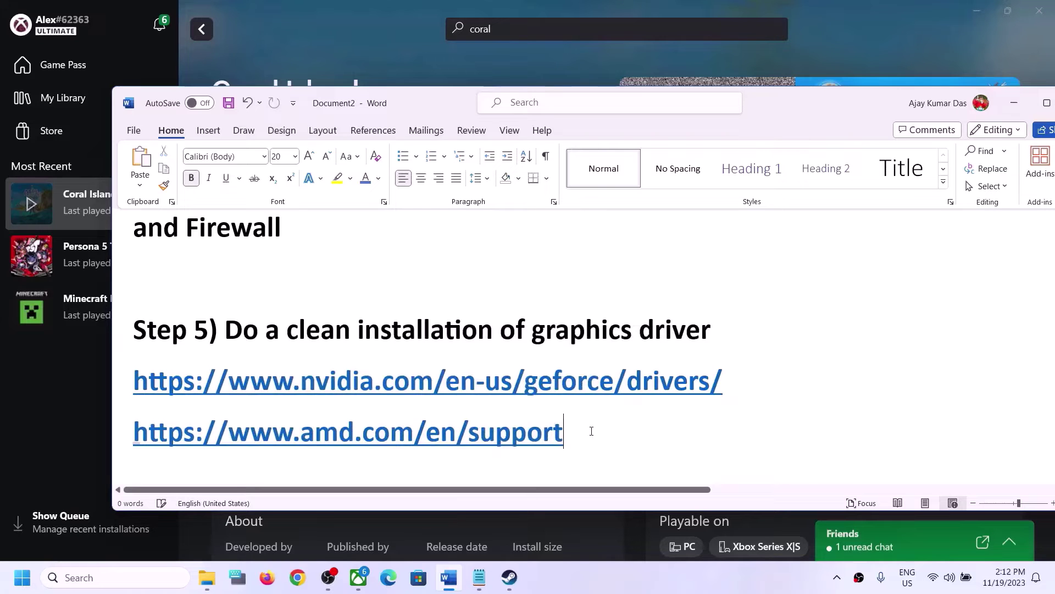
pyautogui.moveTo(301, 385); pyautogui.dragTo(587, 385)
# On NVIDIA's GeForce drivers page in Chrome, set the manual search to GeForce, GeForce RTX 30 Series (Notebooks) and GeForce RTX 3050 Laptop GPU.
pyautogui.click(675, 573)
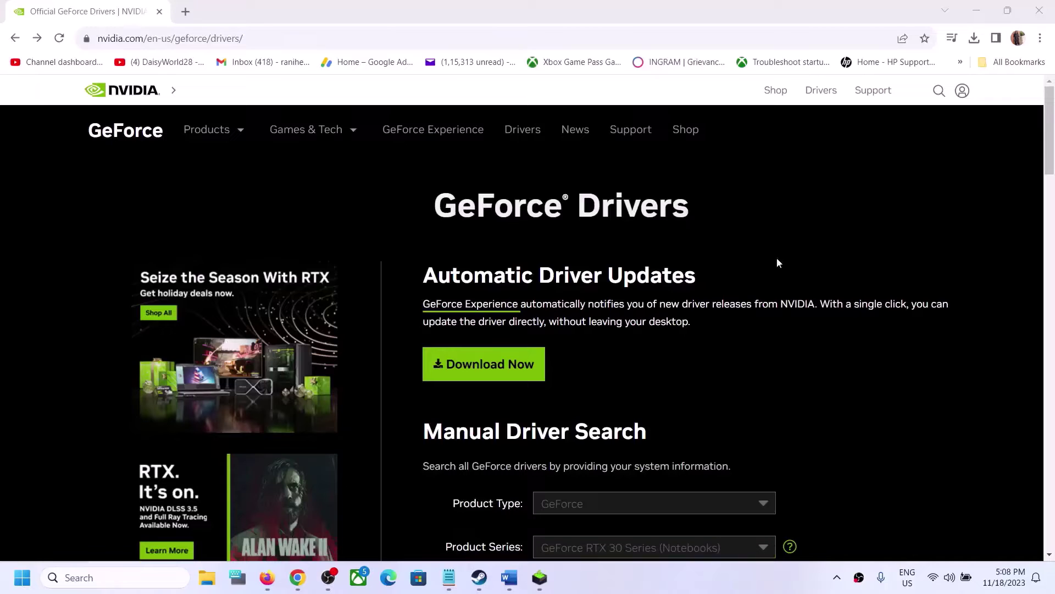
pyautogui.scroll(-5, 522, 318)
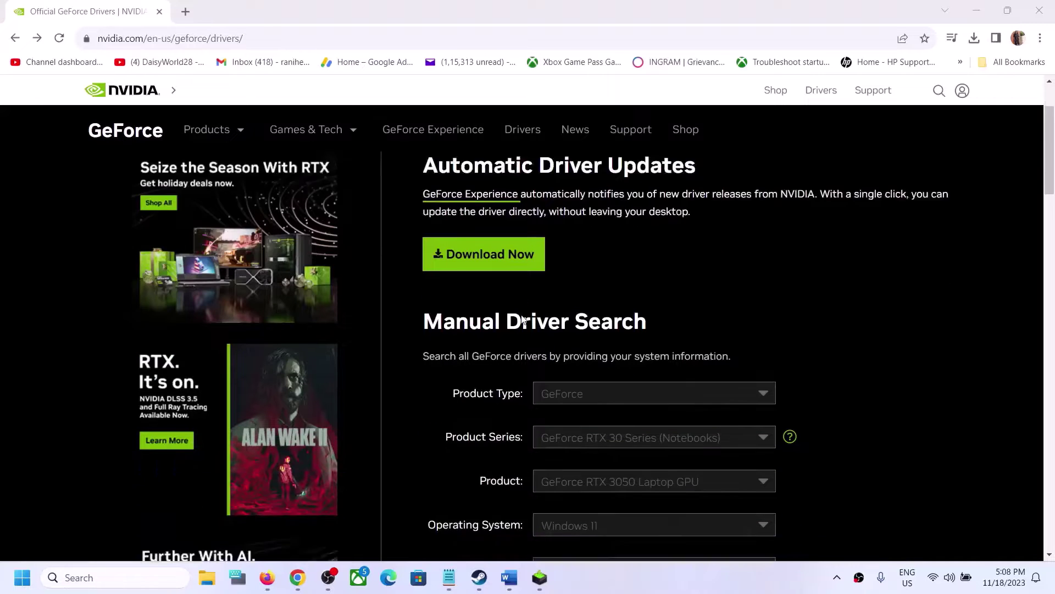
pyautogui.click(593, 264)
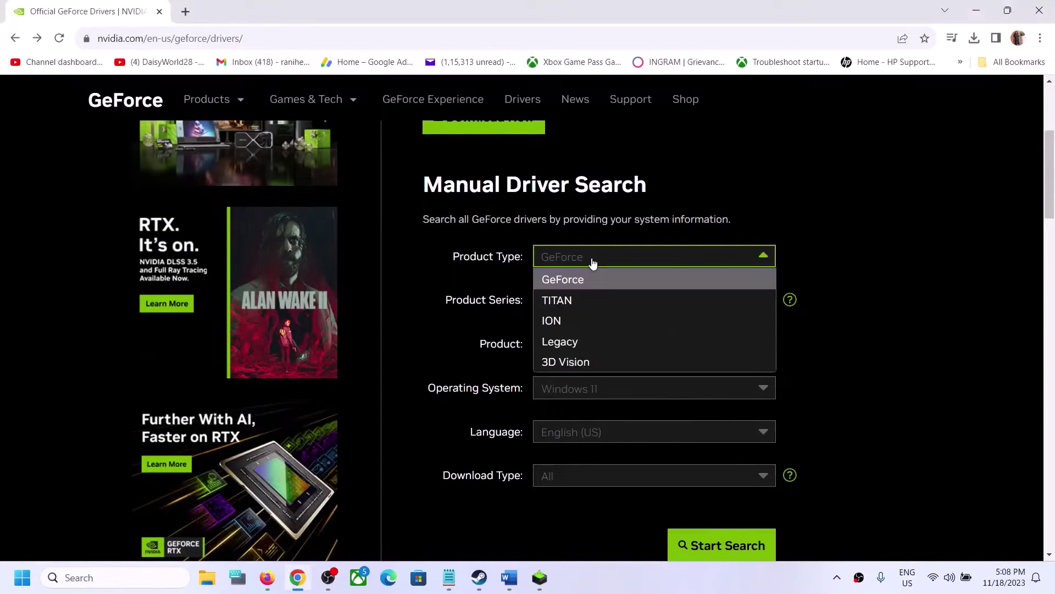
pyautogui.click(593, 281)
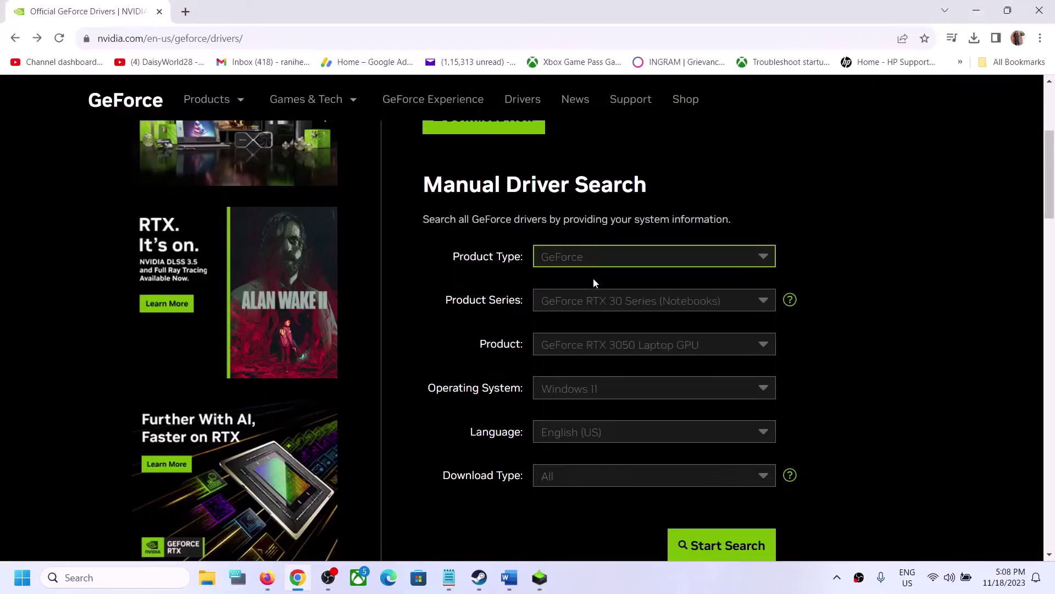
pyautogui.click(626, 306)
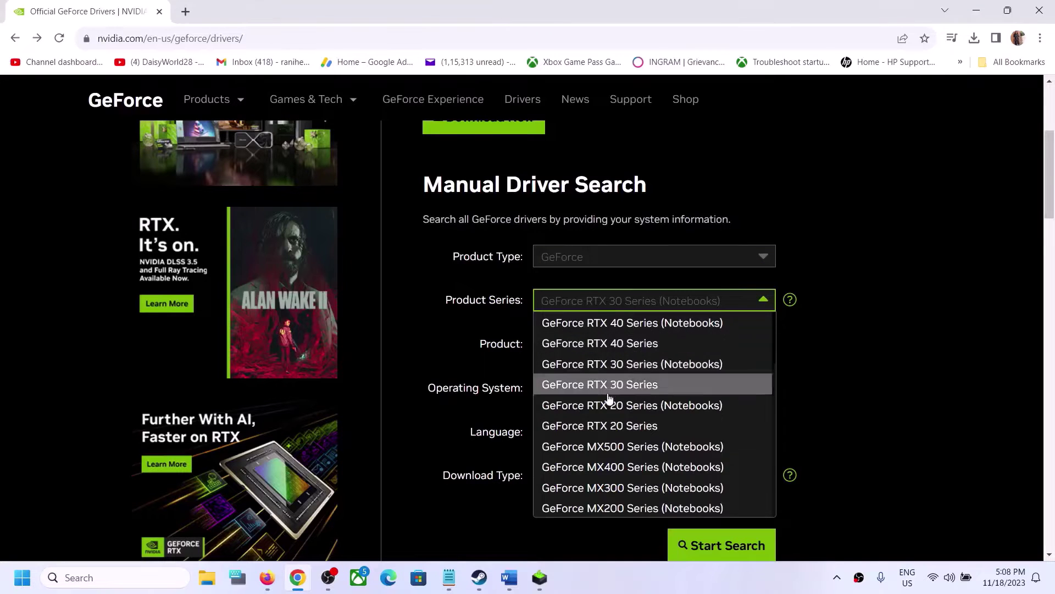
pyautogui.click(642, 363)
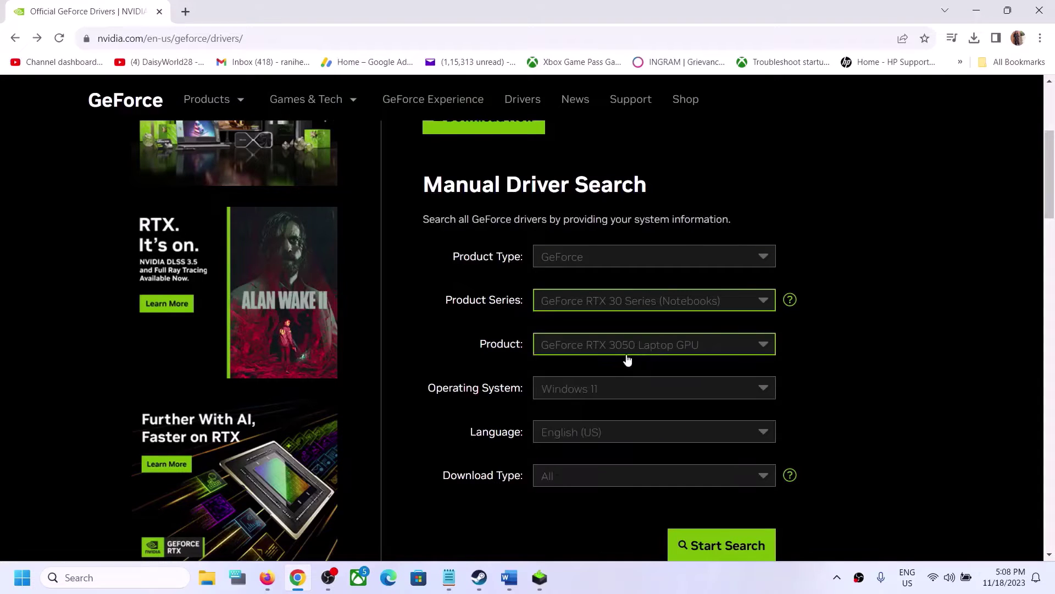
pyautogui.click(627, 351)
pyautogui.click(659, 490)
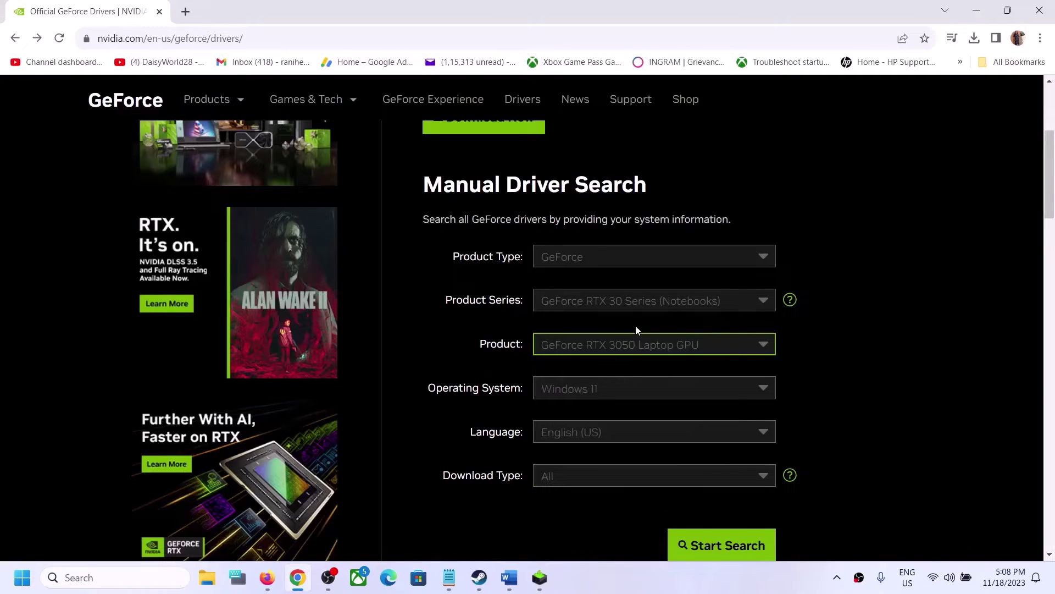
# Set the operating system to Windows 11 and start the driver search.
pyautogui.click(604, 393)
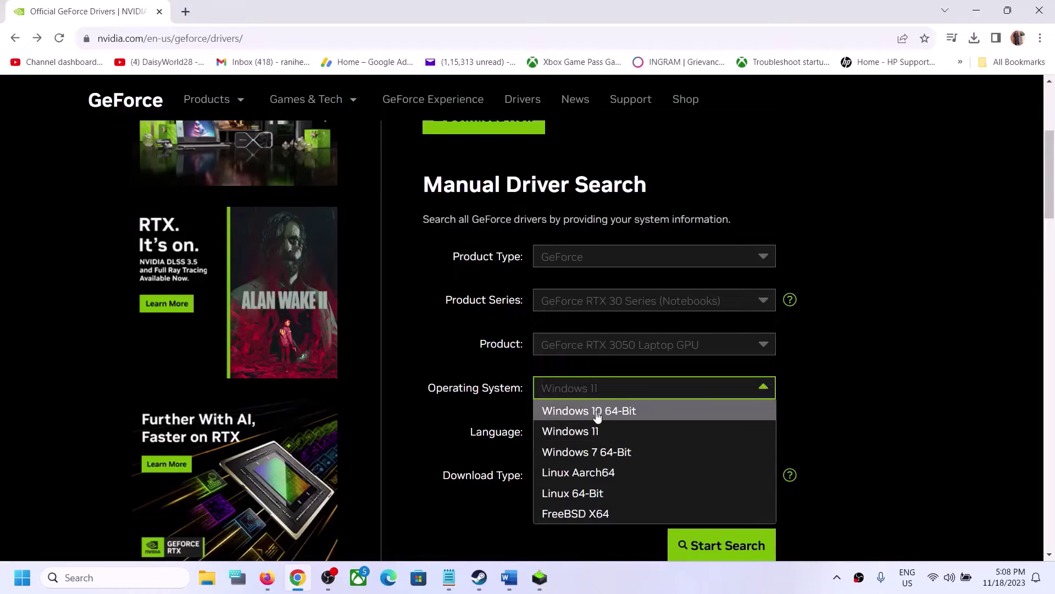
pyautogui.click(605, 434)
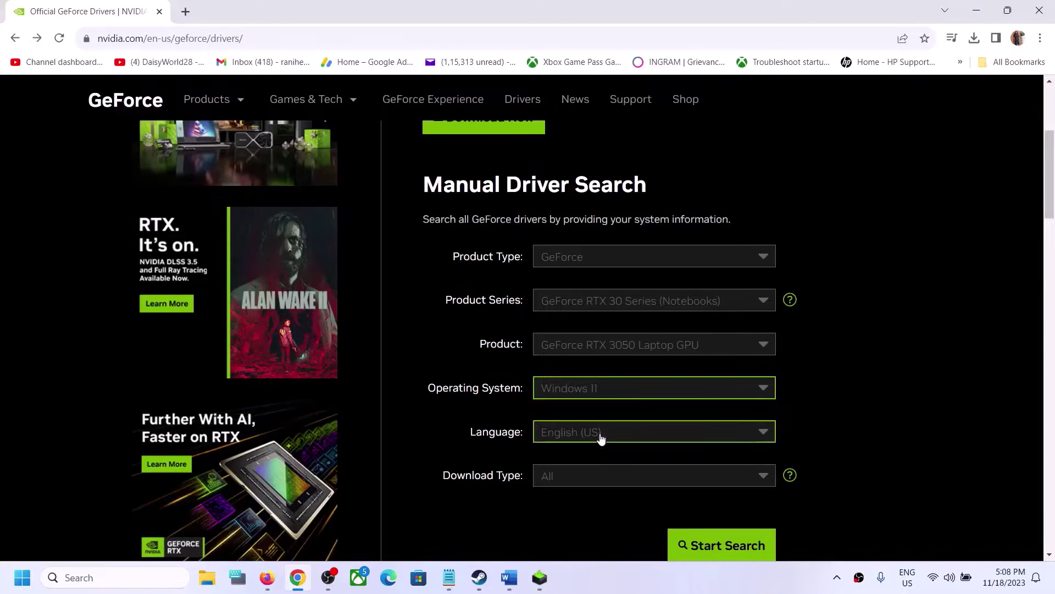
pyautogui.scroll(-2, 647, 418)
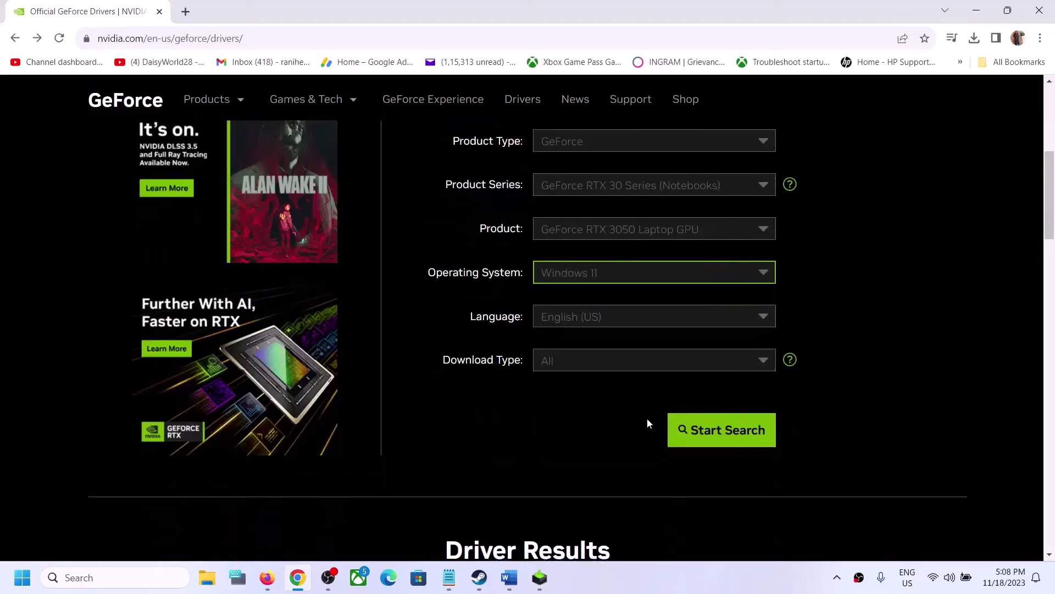
pyautogui.click(728, 437)
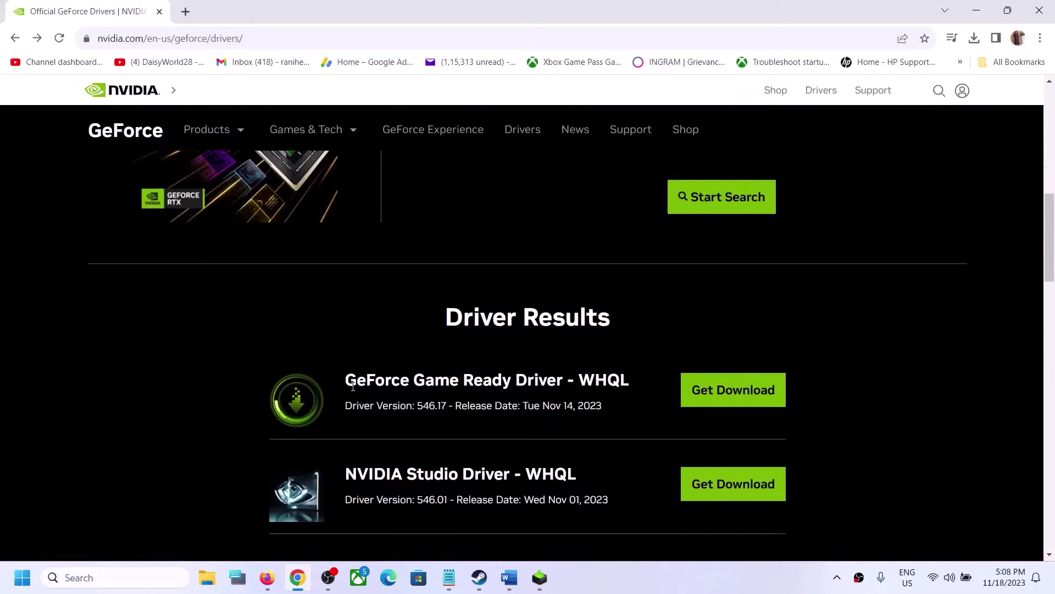
# Highlight the GeForce Game Ready Driver name and its driver version in the driver results.
pyautogui.moveTo(347, 383); pyautogui.dragTo(562, 380)
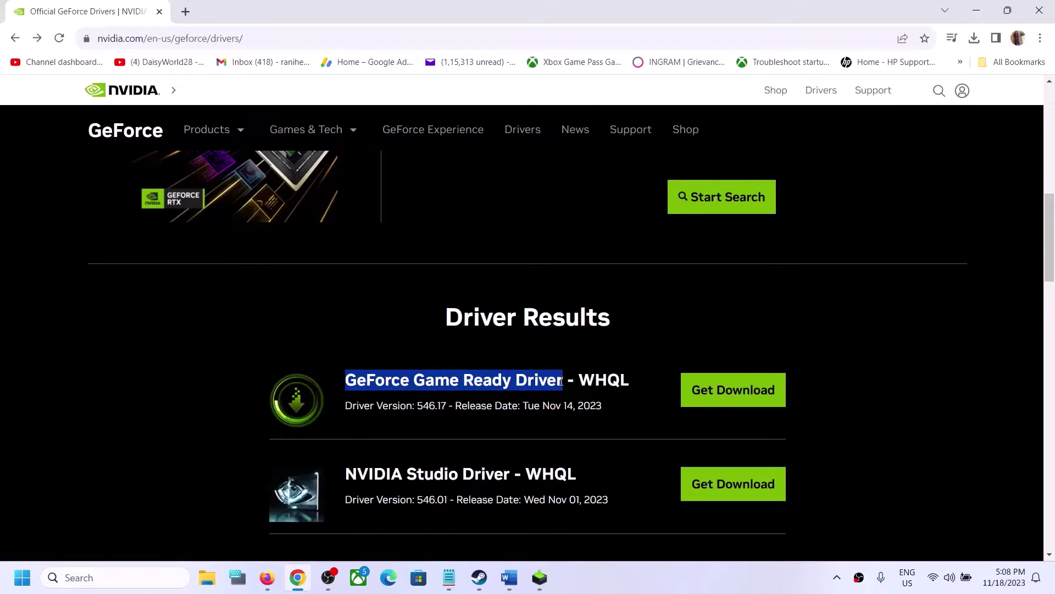
pyautogui.moveTo(362, 407); pyautogui.dragTo(437, 407)
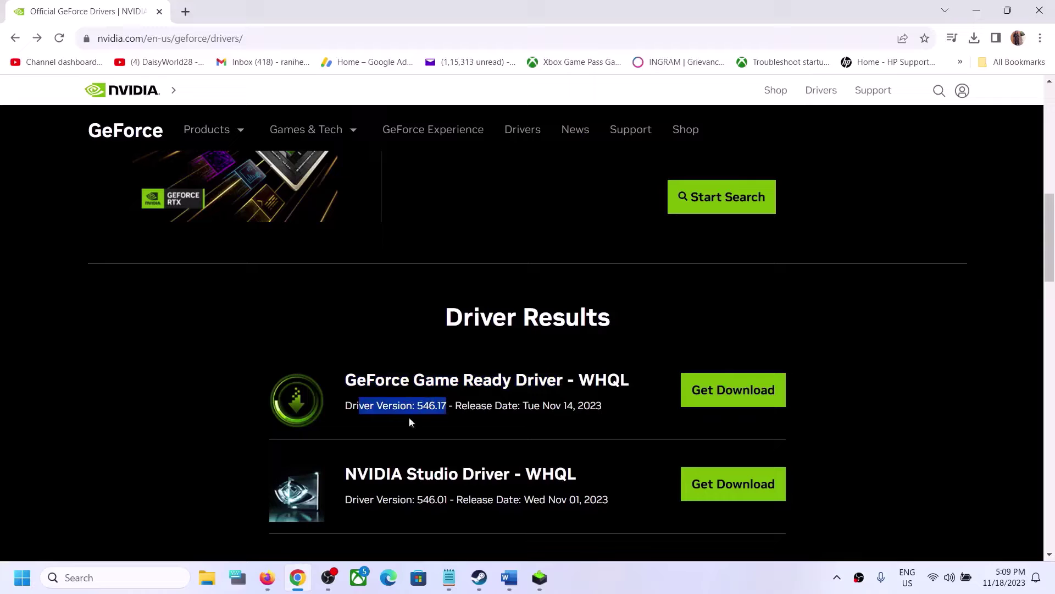
pyautogui.click(359, 411)
pyautogui.moveTo(352, 408); pyautogui.dragTo(449, 407)
# Download the GeForce Game Ready Driver and show the recent download history.
pyautogui.click(732, 392)
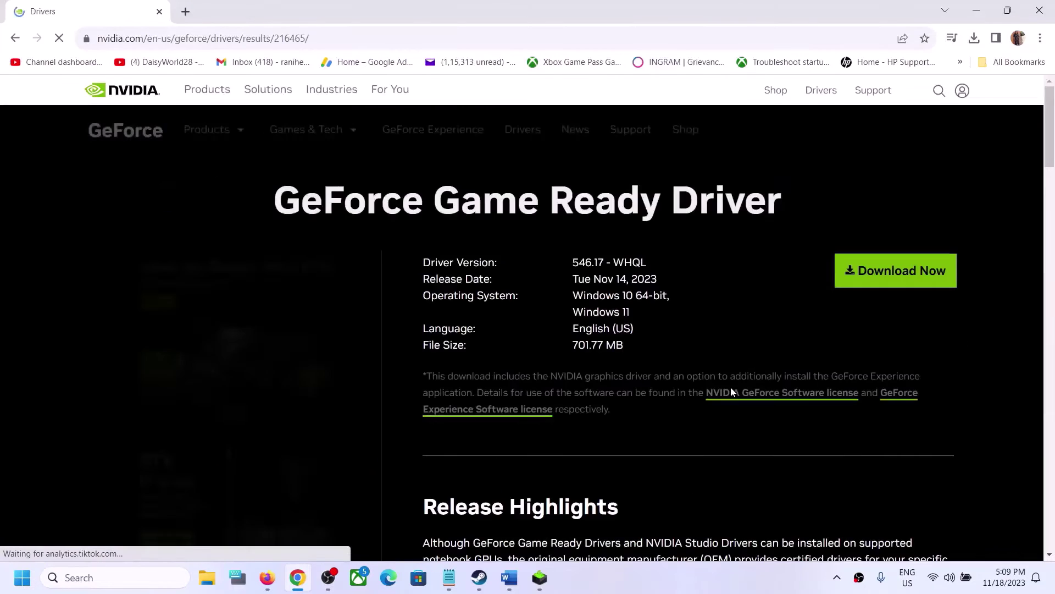
pyautogui.click(874, 273)
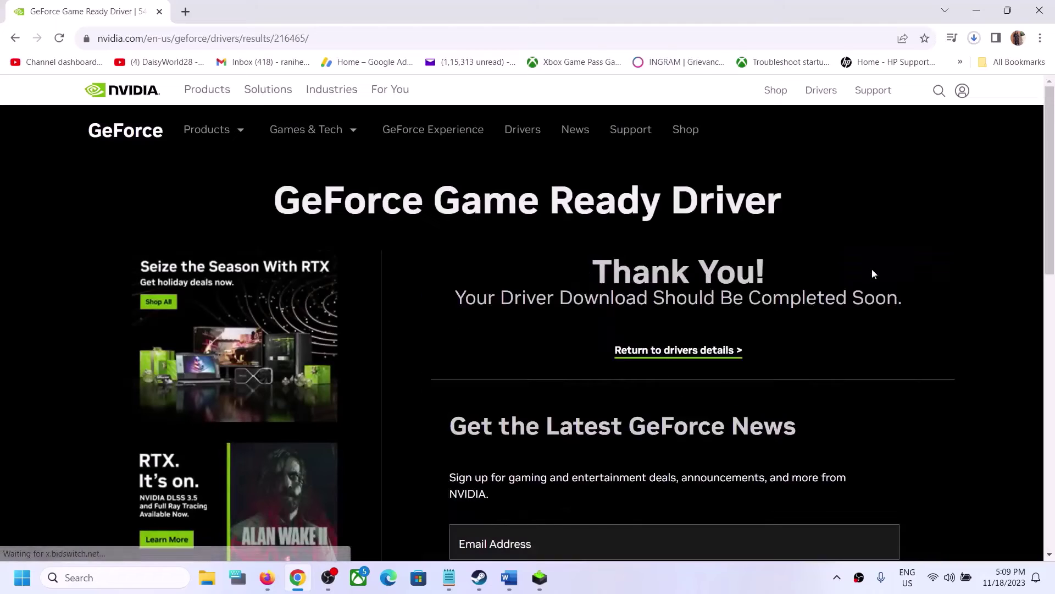
pyautogui.click(973, 43)
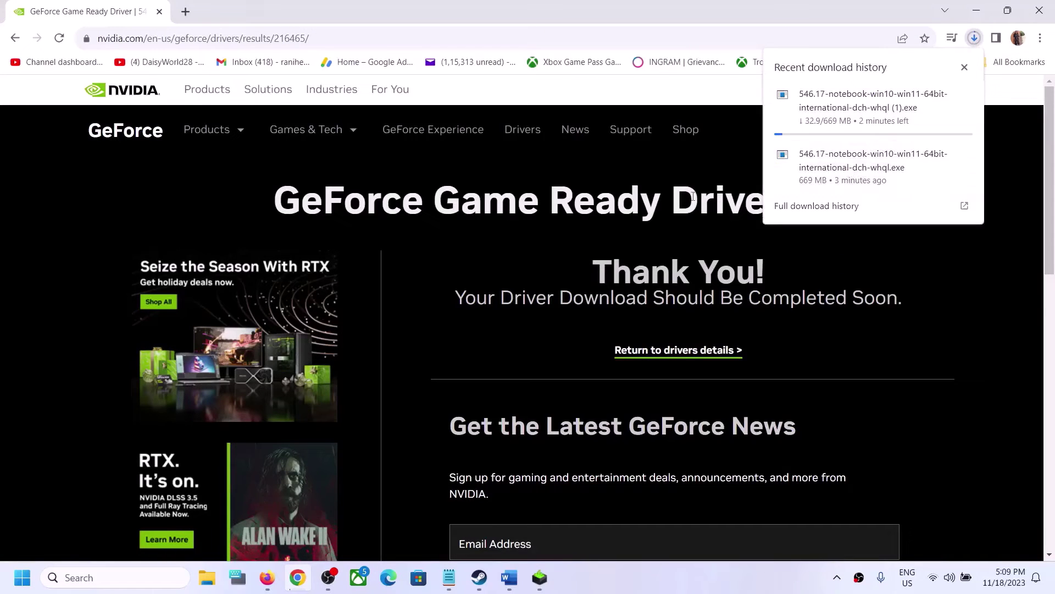
# In the NVIDIA Installer, accept the license, choose Custom (Advanced), enable a clean installation and start installing the driver.
pyautogui.click(539, 577)
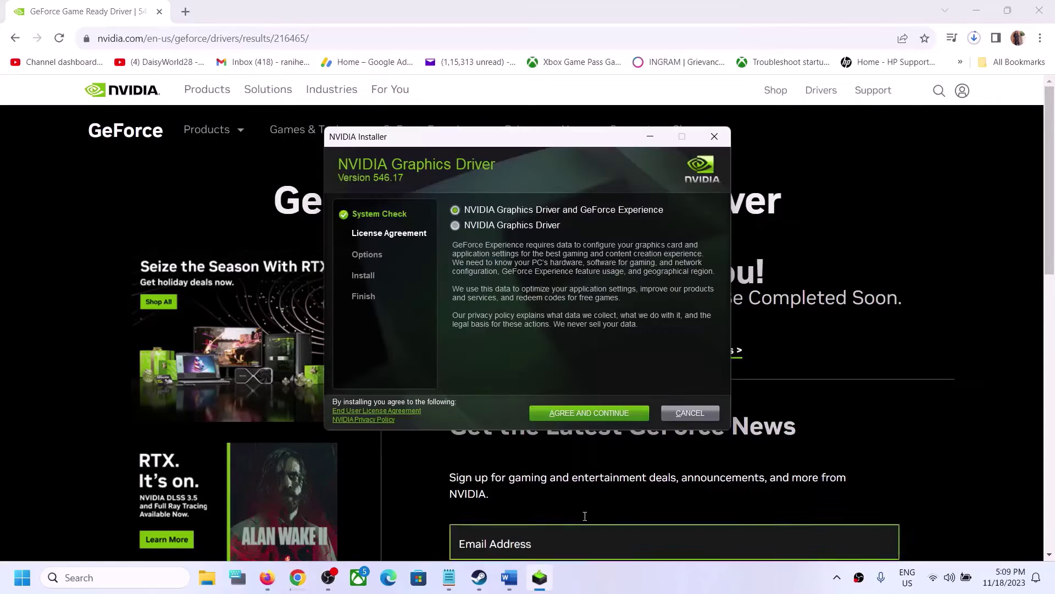
pyautogui.click(567, 411)
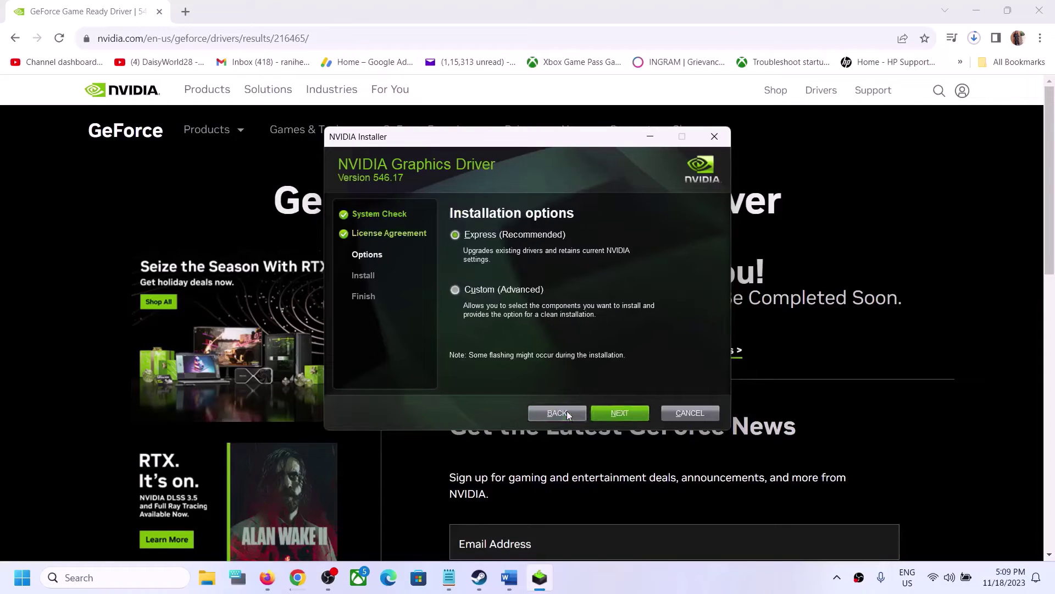
pyautogui.click(468, 294)
pyautogui.click(613, 413)
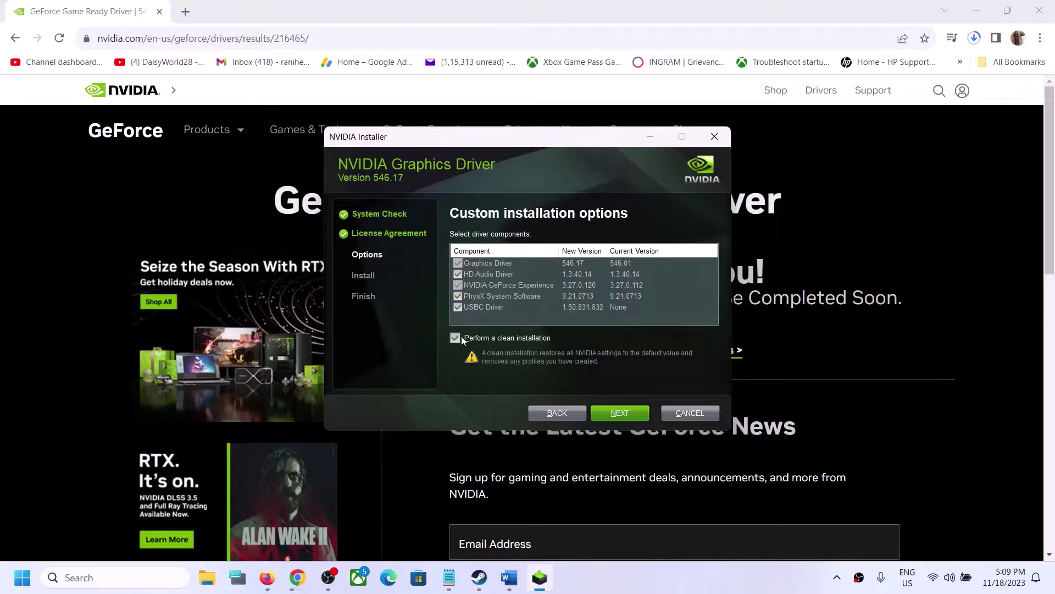
pyautogui.click(629, 417)
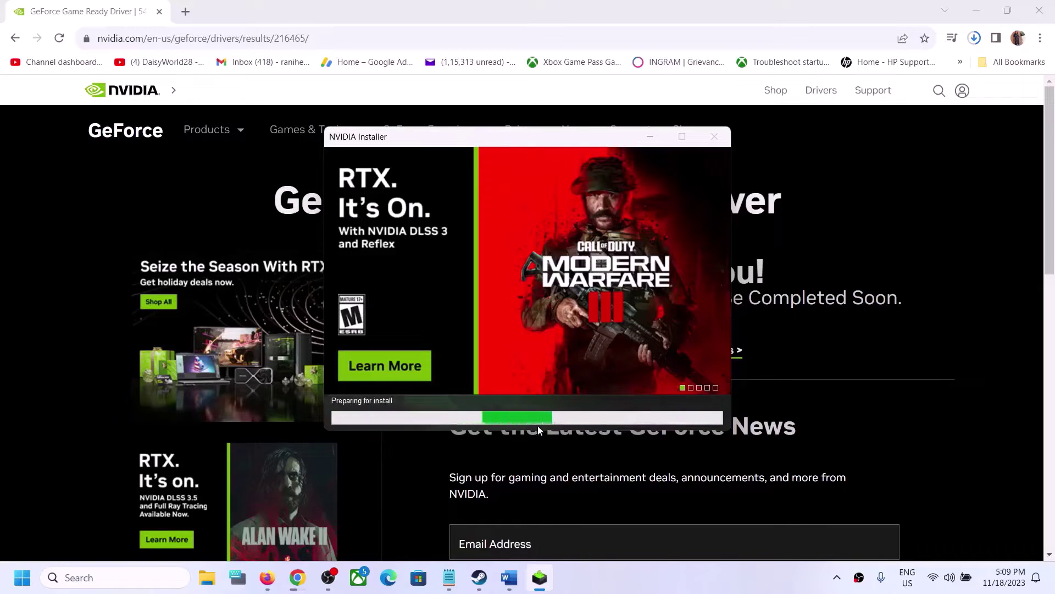
# Return to the Word document and highlight the Step 6 text about running the game on the dedicated graphics card.
pyautogui.click(637, 583)
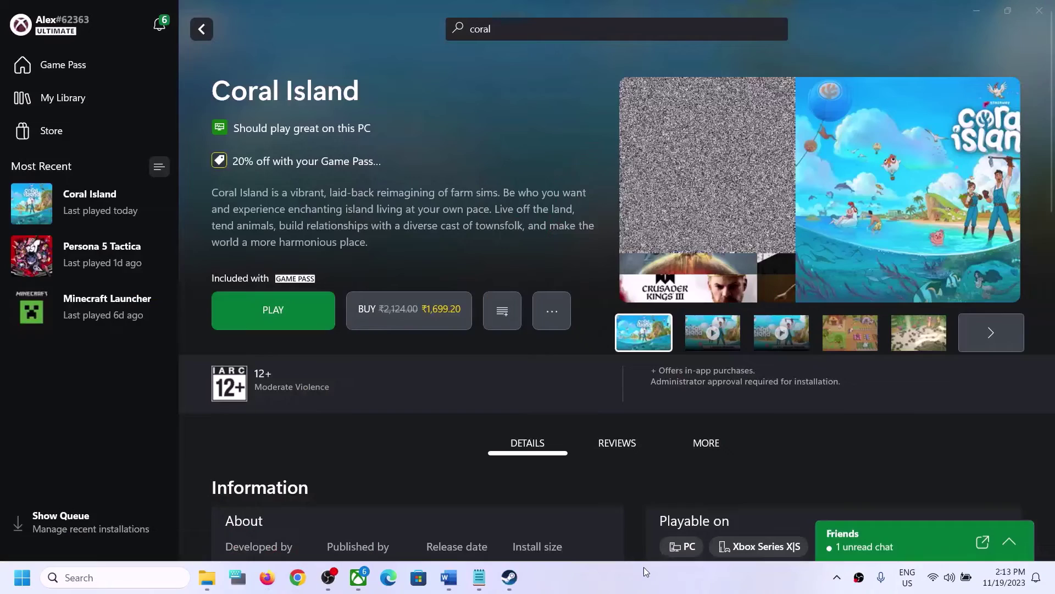
pyautogui.click(449, 578)
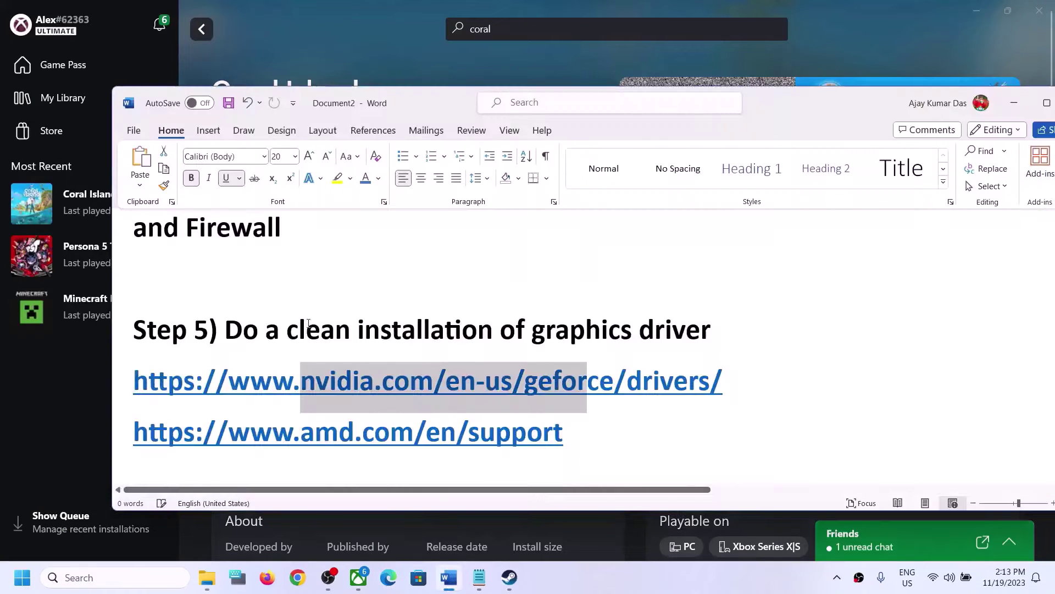
pyautogui.scroll(-3, 256, 377)
pyautogui.moveTo(256, 377); pyautogui.dragTo(671, 379)
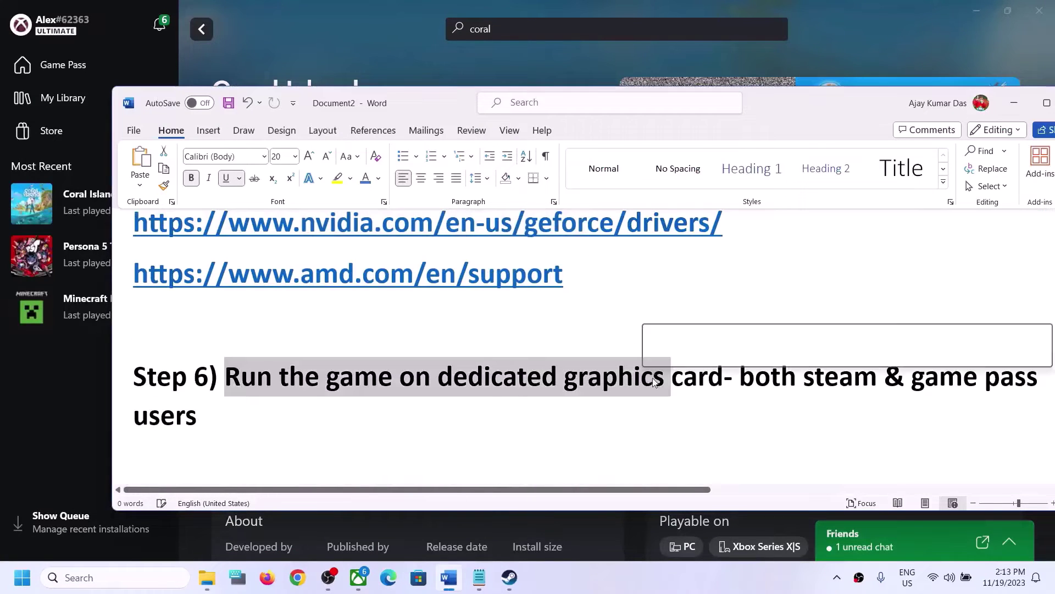
pyautogui.click(646, 401)
# Copy the word "graphics" from Step 6 and search Windows for it to open the Graphics settings.
pyautogui.click(620, 378)
pyautogui.doubleClick(620, 378)
pyautogui.hotkey('ctrl', 'c')
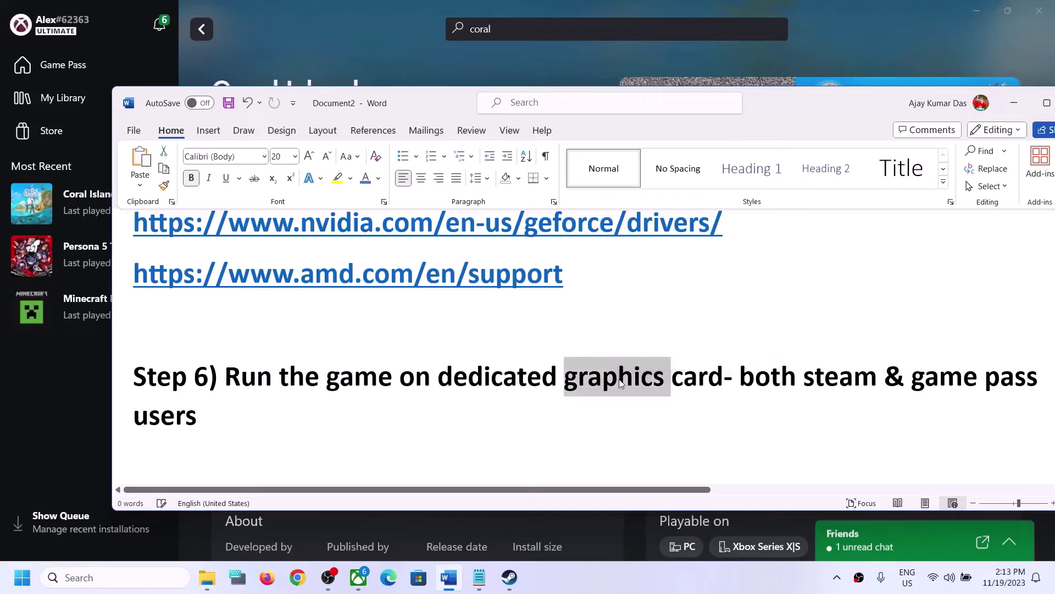
pyautogui.click(115, 578)
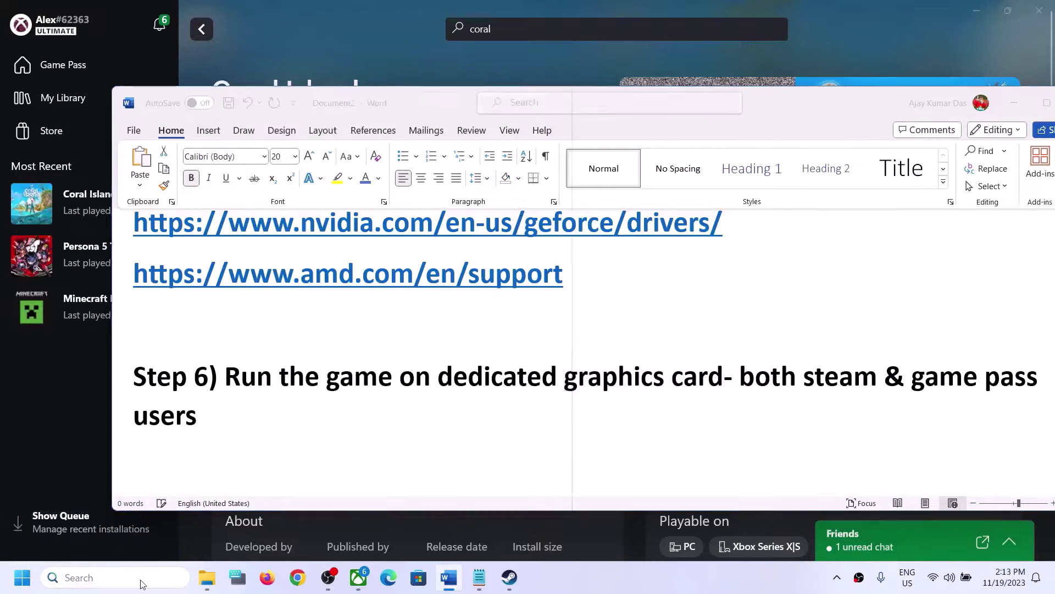
pyautogui.hotkey('ctrl', 'v')
pyautogui.click(125, 149)
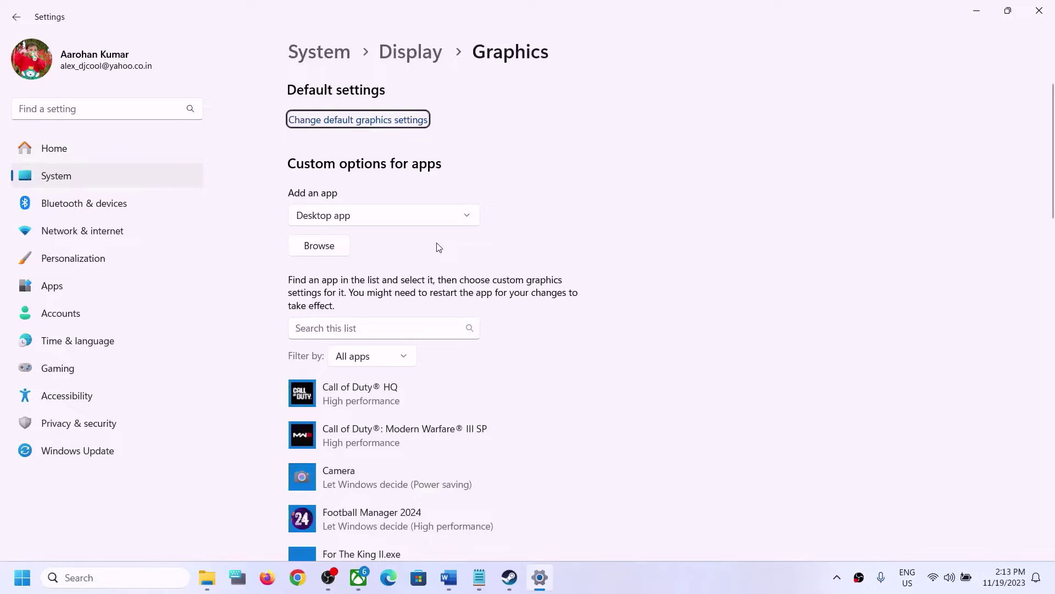
# Browse for a desktop app and add Warhammer Age of Sigmar - Realms of Ruin to the custom graphics options.
pyautogui.click(334, 246)
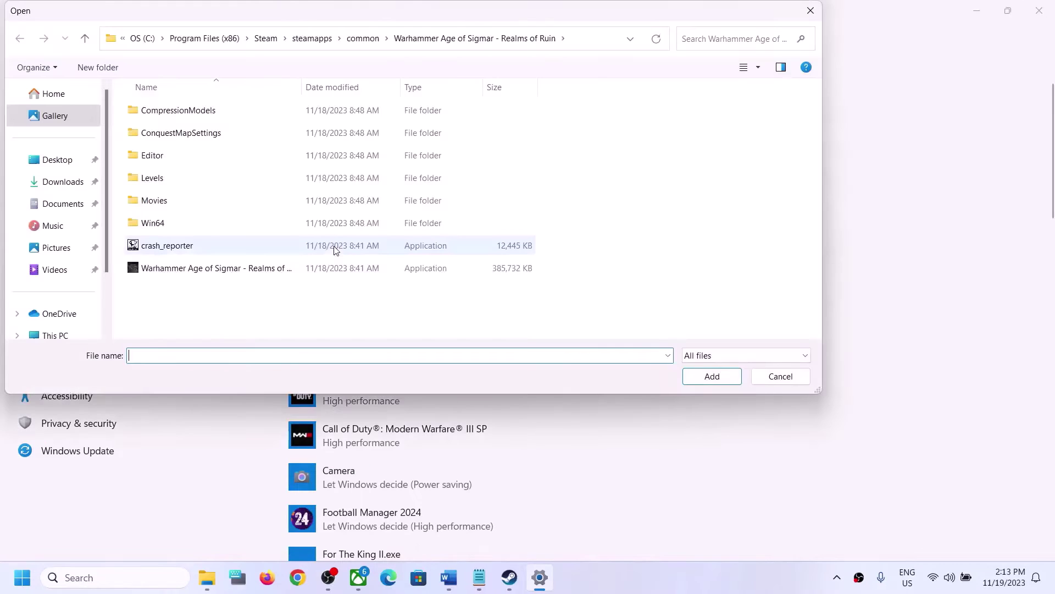
pyautogui.click(247, 267)
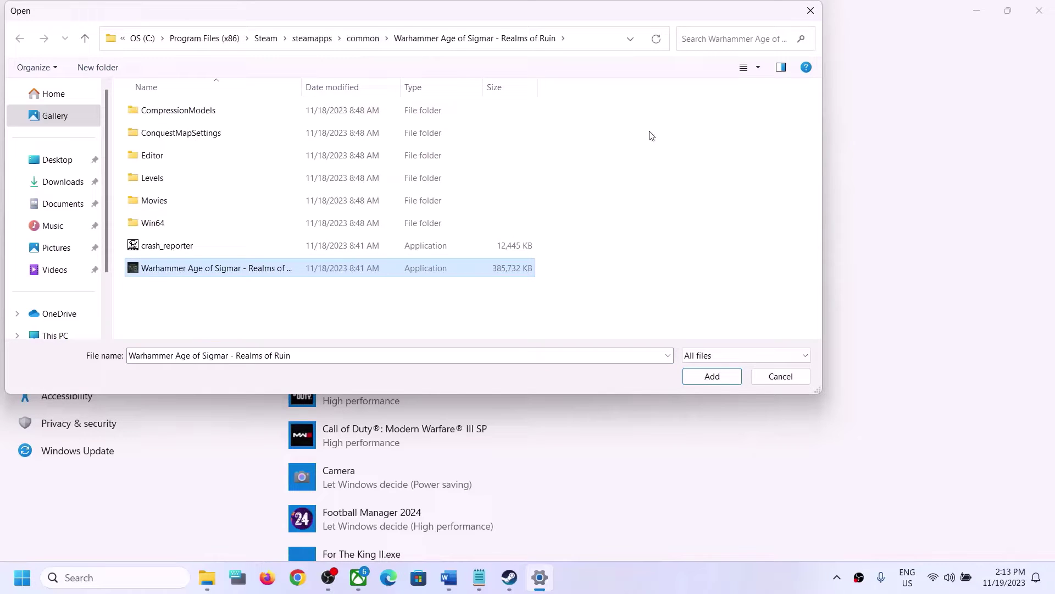
pyautogui.click(735, 382)
# Open the graphics preference options for Call of Duty HQ in the app list and close them again.
pyautogui.scroll(-4, 487, 384)
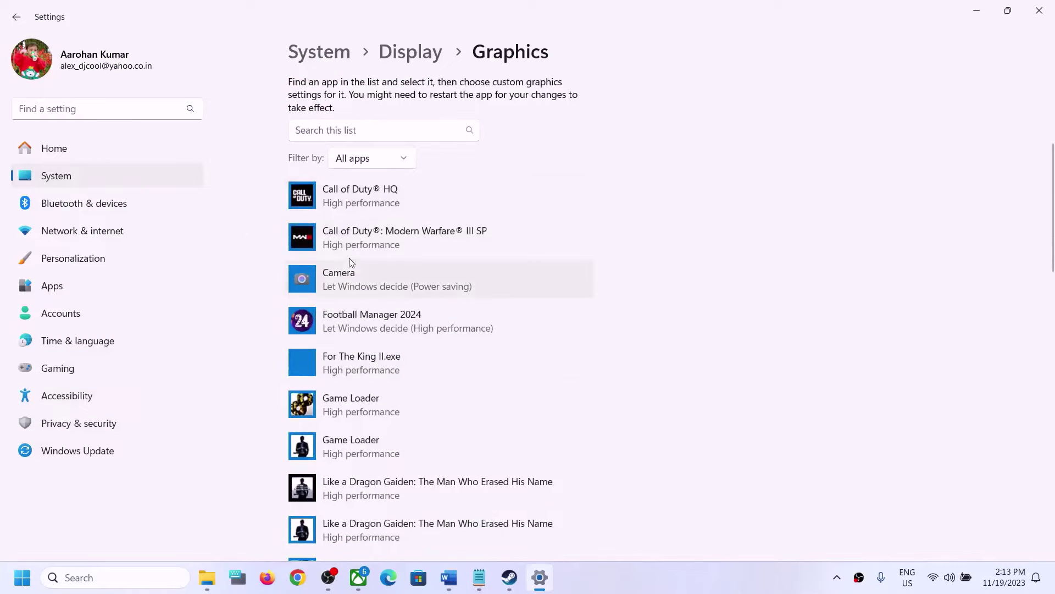
pyautogui.click(379, 204)
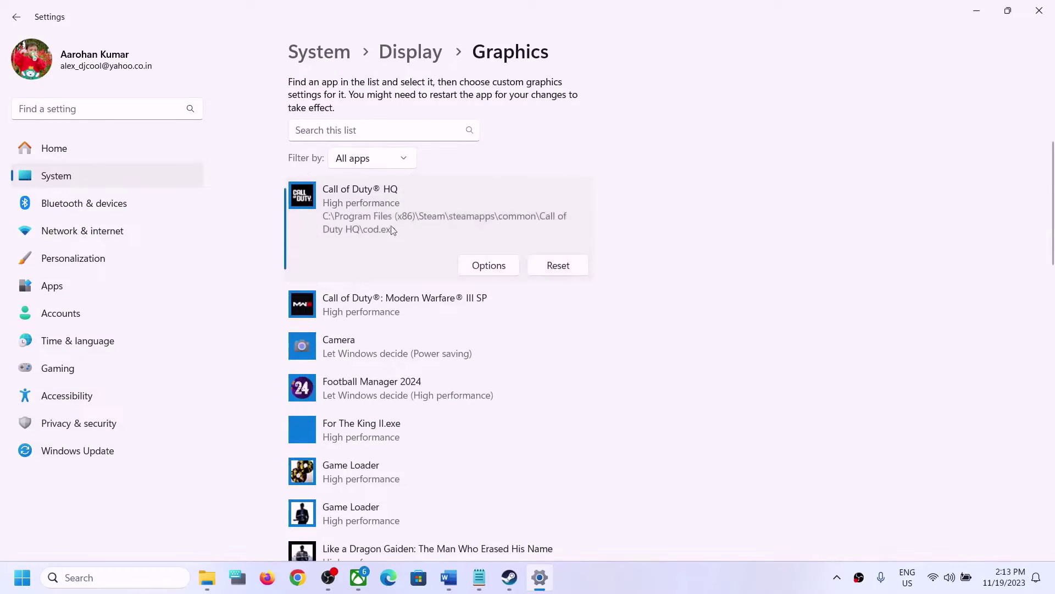
pyautogui.click(502, 266)
pyautogui.click(460, 397)
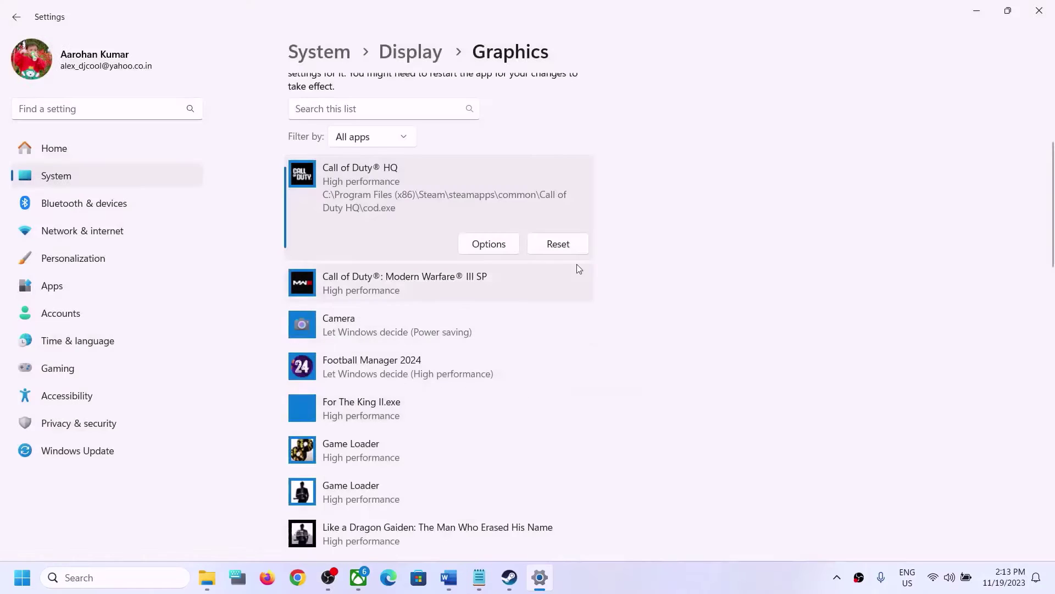
# Add the Microsoft Store app Coral Island to the custom graphics options.
pyautogui.scroll(-1, 577, 420)
pyautogui.scroll(5, 577, 420)
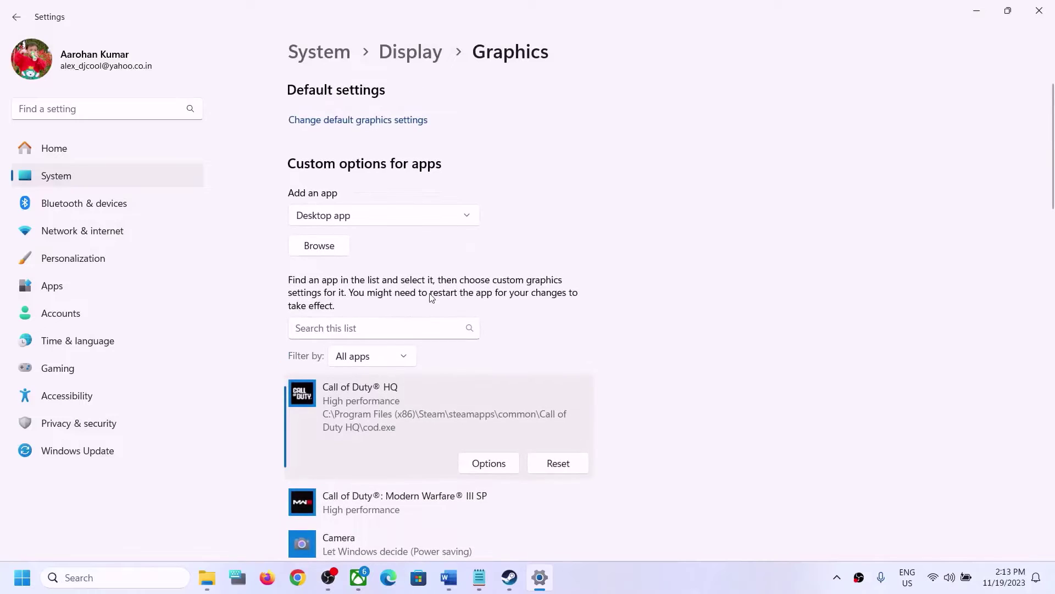
pyautogui.click(470, 219)
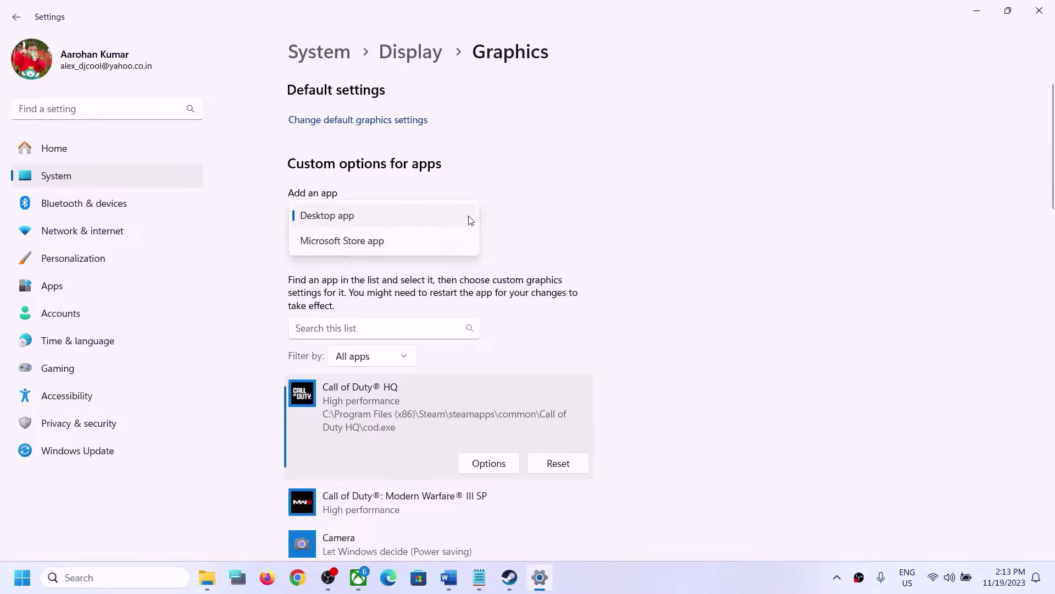
pyautogui.click(339, 244)
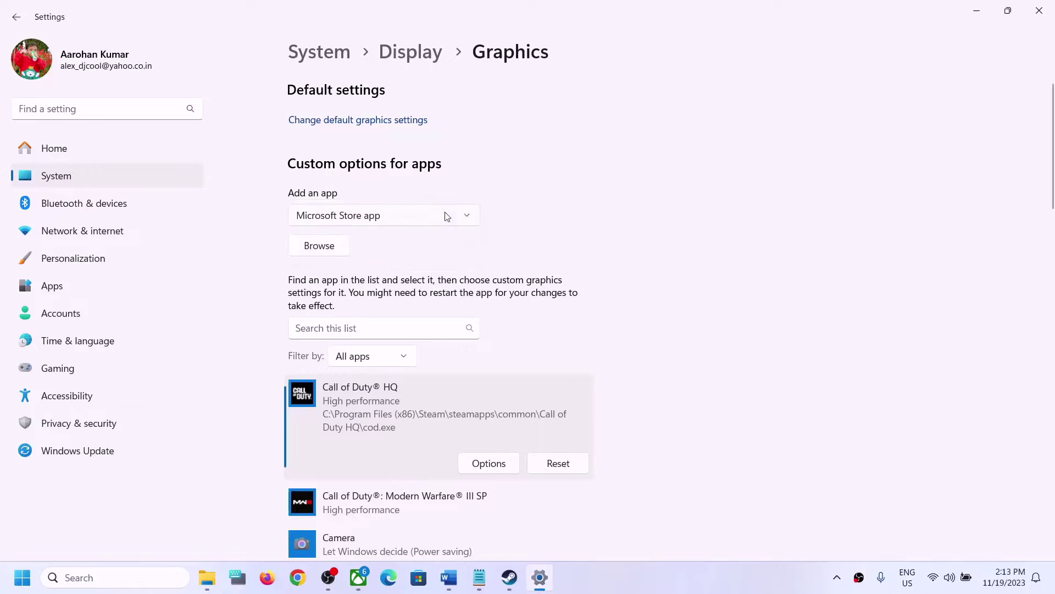
pyautogui.click(330, 252)
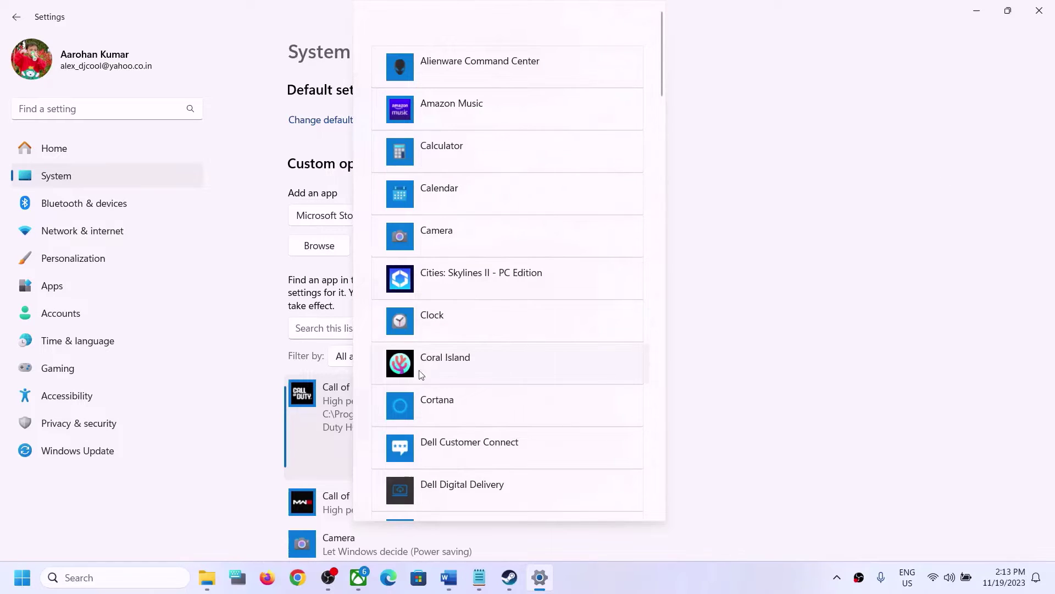
pyautogui.click(467, 367)
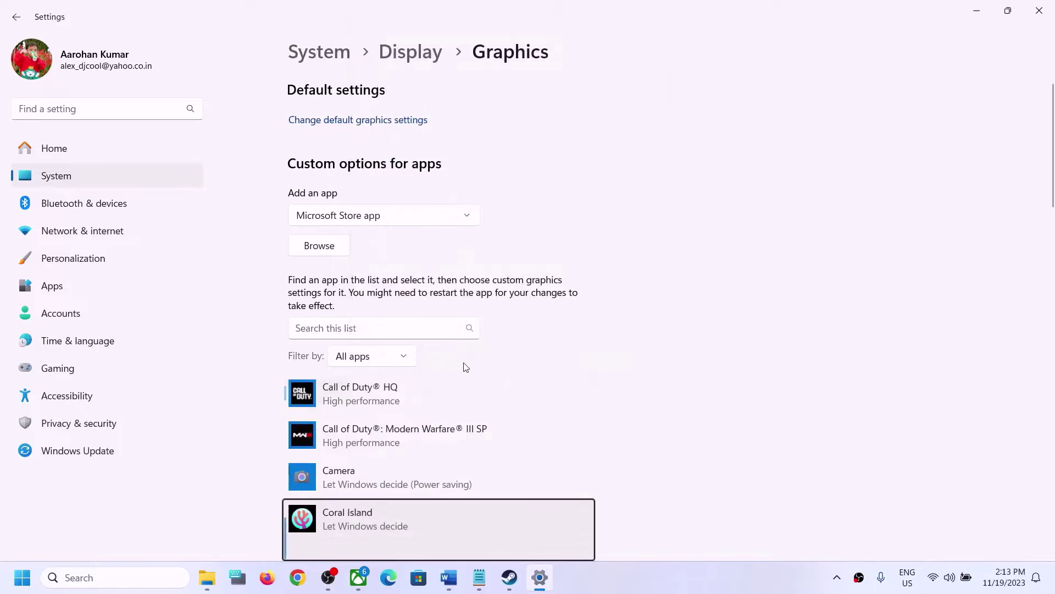
# Set Coral Island's graphics preference to High performance and save it.
pyautogui.scroll(-3, 410, 419)
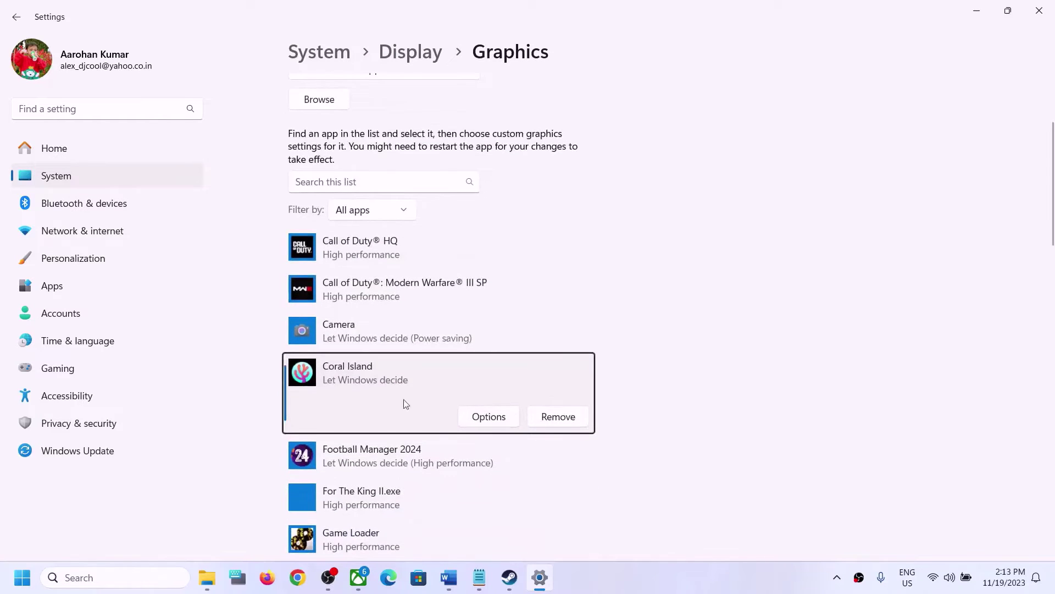
pyautogui.click(477, 418)
pyautogui.click(461, 282)
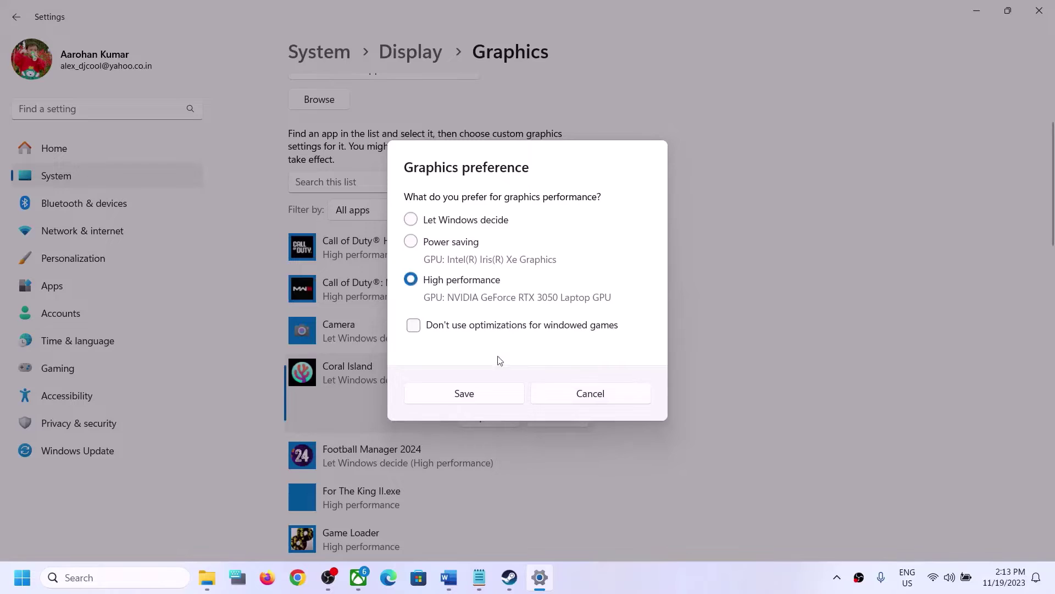
pyautogui.click(484, 395)
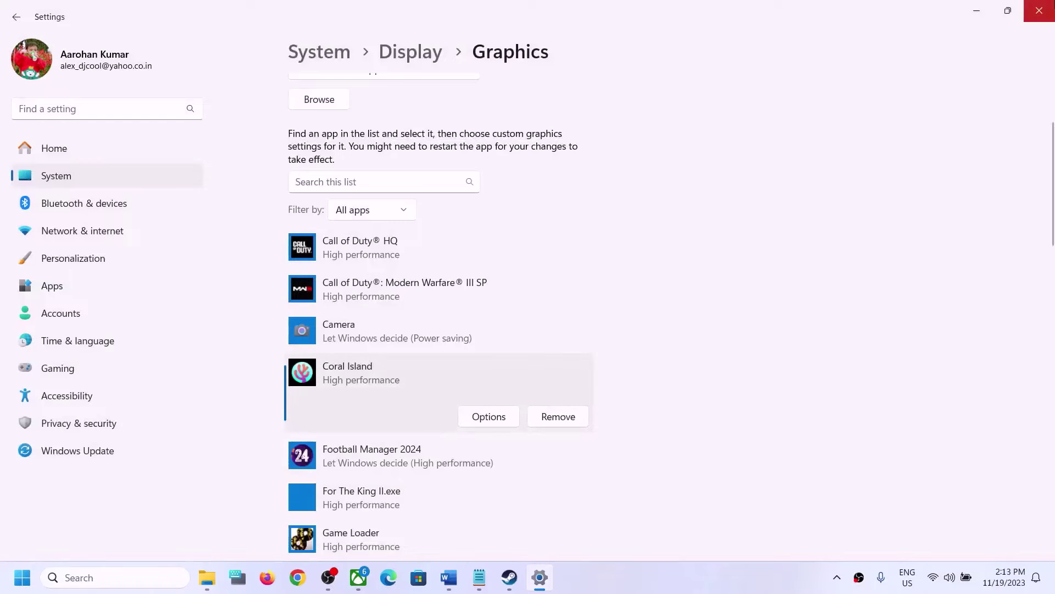
# Close Settings and highlight the -dx11/-dx12 text of Step 7 in the Word document.
pyautogui.click(1042, 21)
pyautogui.scroll(-3, 329, 415)
pyautogui.scroll(1, 330, 415)
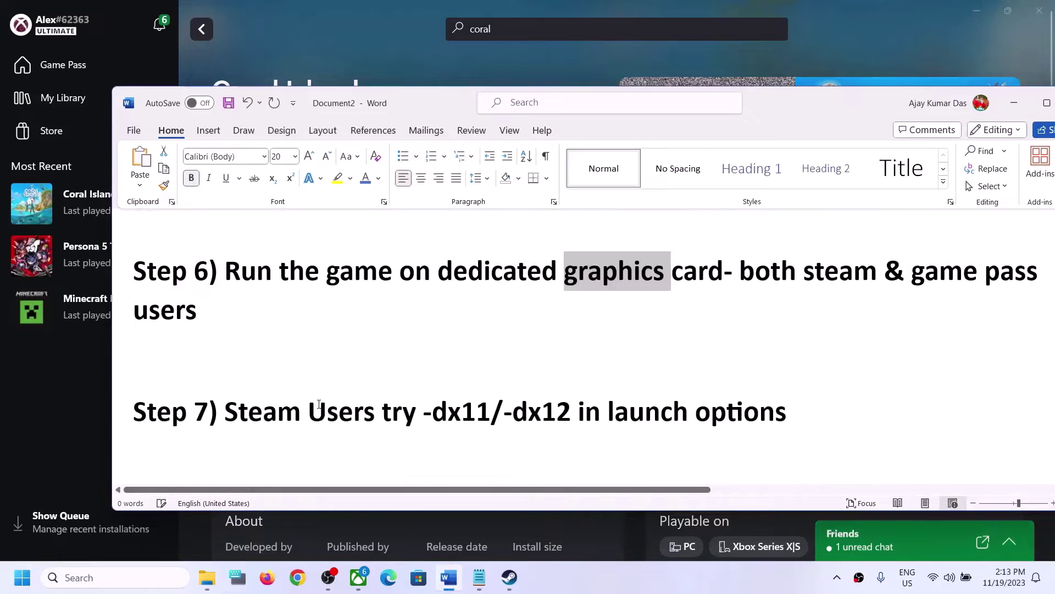
pyautogui.moveTo(226, 412); pyautogui.dragTo(601, 414)
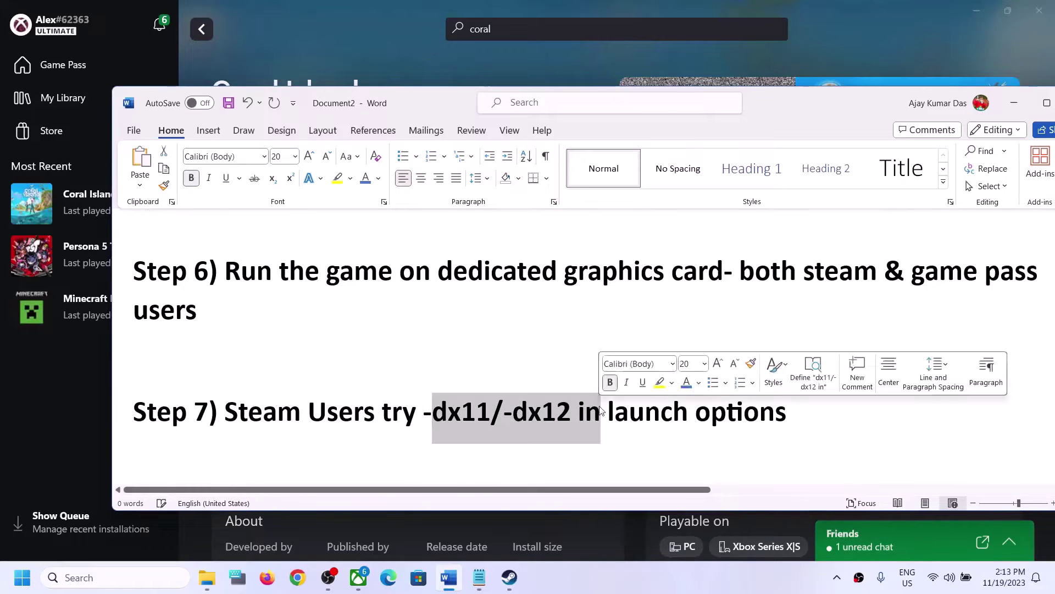
# Switch to Steam and set the launch options of Call of Duty to -dx11 in its properties.
pyautogui.click(523, 588)
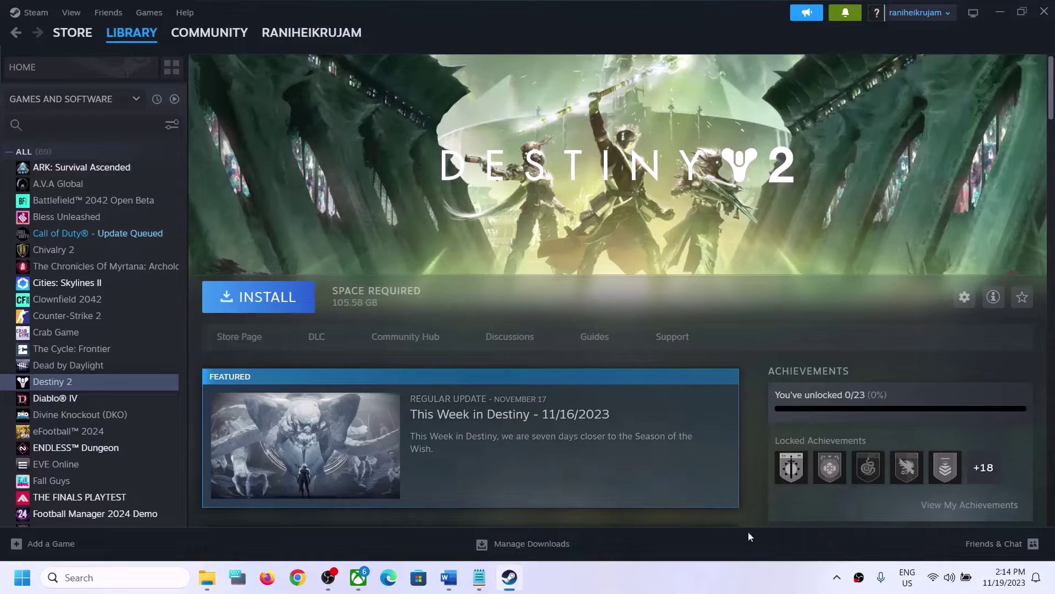
pyautogui.rightClick(102, 236)
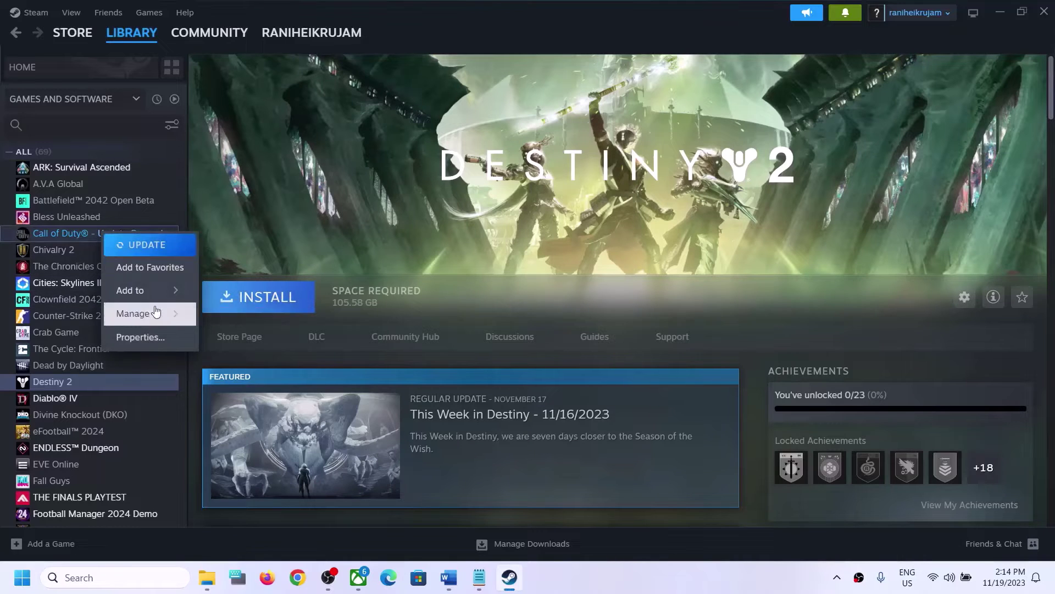
pyautogui.click(144, 337)
pyautogui.click(450, 355)
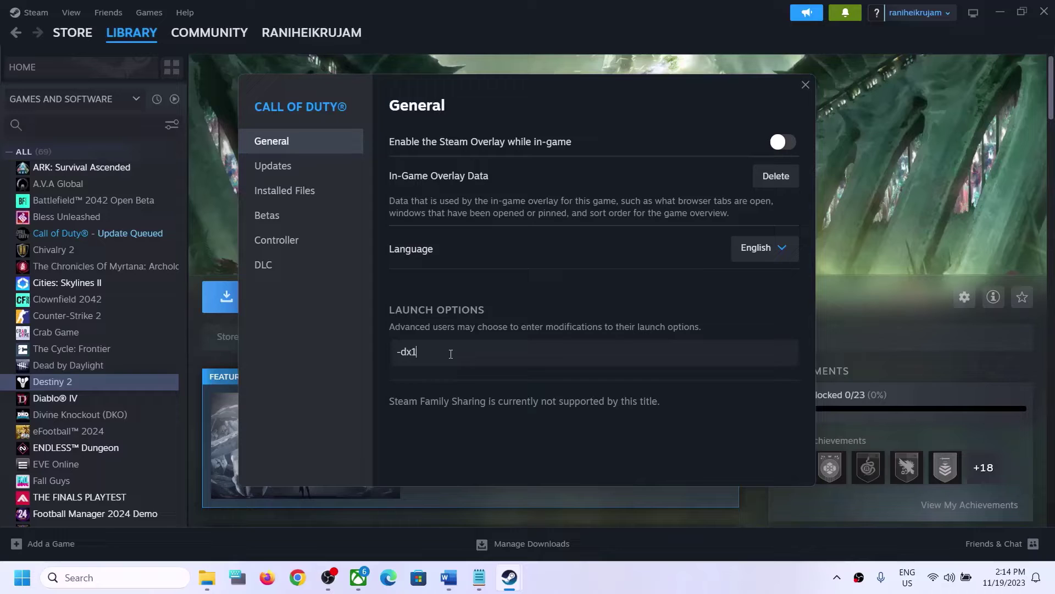
pyautogui.click(725, 275)
pyautogui.click(805, 84)
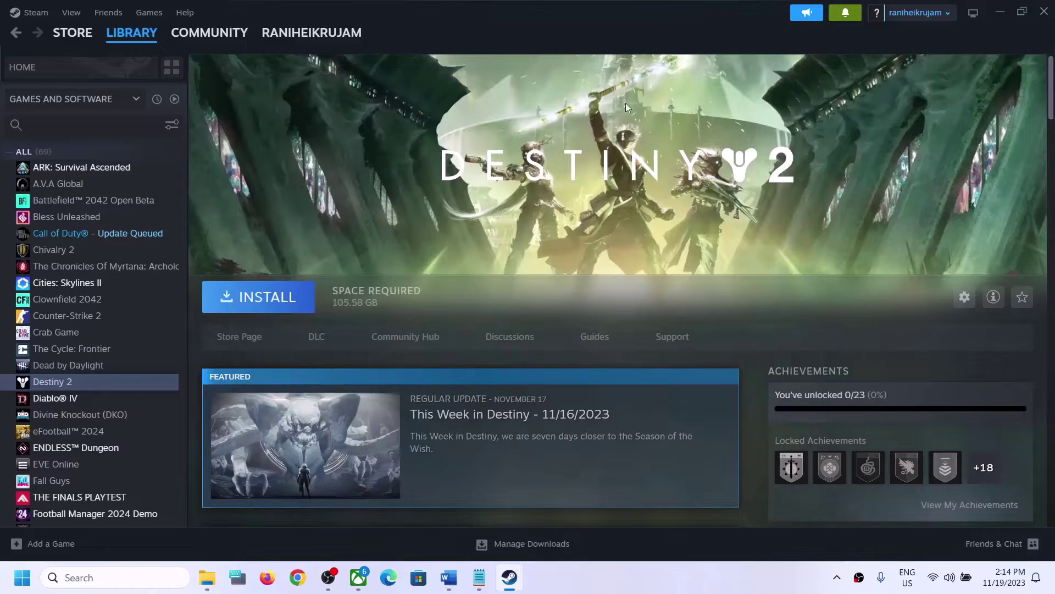
# Reopen the Call of Duty properties and replace the launch option with -dx12.
pyautogui.rightClick(86, 236)
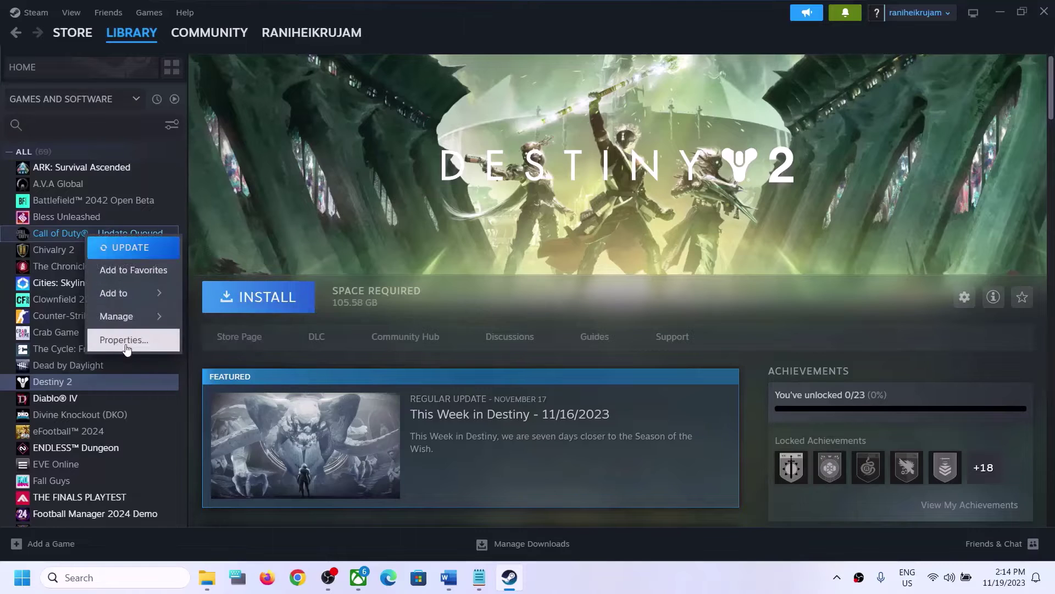
pyautogui.click(123, 338)
pyautogui.tripleClick(447, 351)
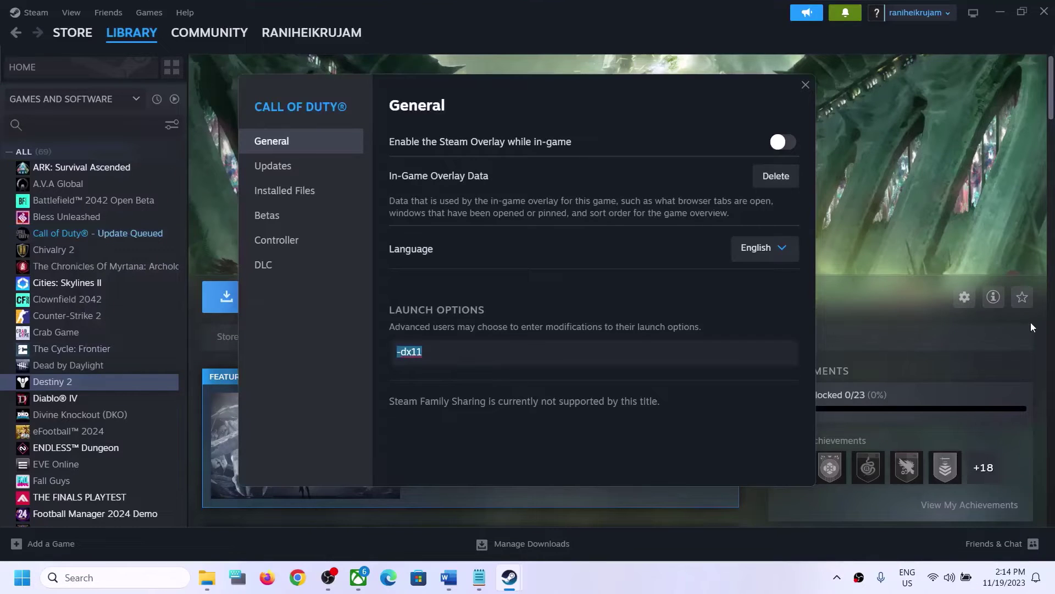
pyautogui.write('-dx12')
# Clear the Call of Duty launch options and close the properties window.
pyautogui.click(478, 358)
pyautogui.tripleClick(479, 359)
pyautogui.press('BackSpace')
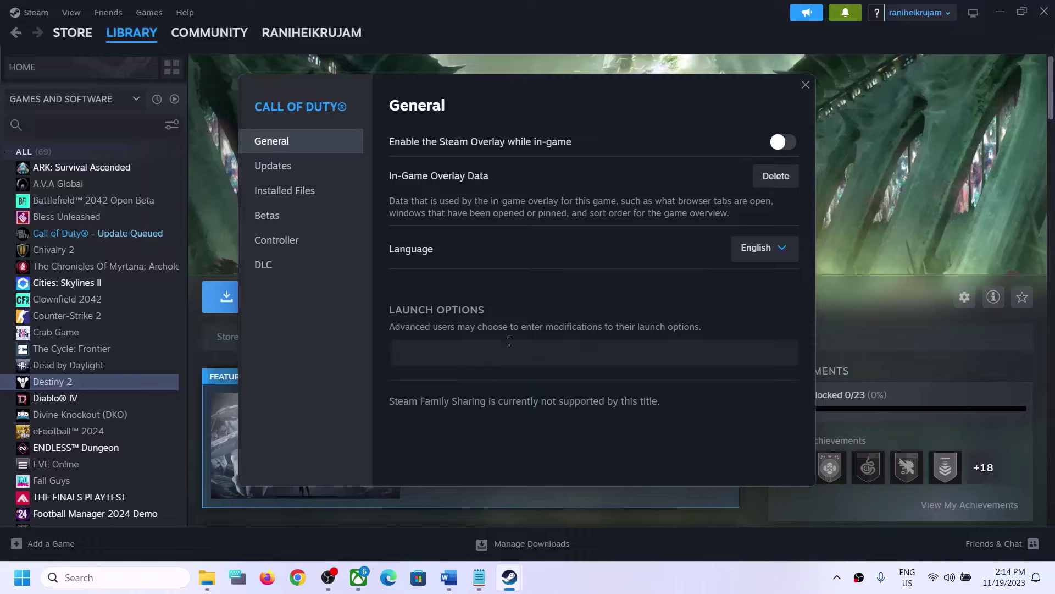
pyautogui.click(806, 85)
# Return to the Word document and highlight the Step 8 text about deleting save game files and losing all progress.
pyautogui.click(454, 587)
pyautogui.scroll(-3, 377, 369)
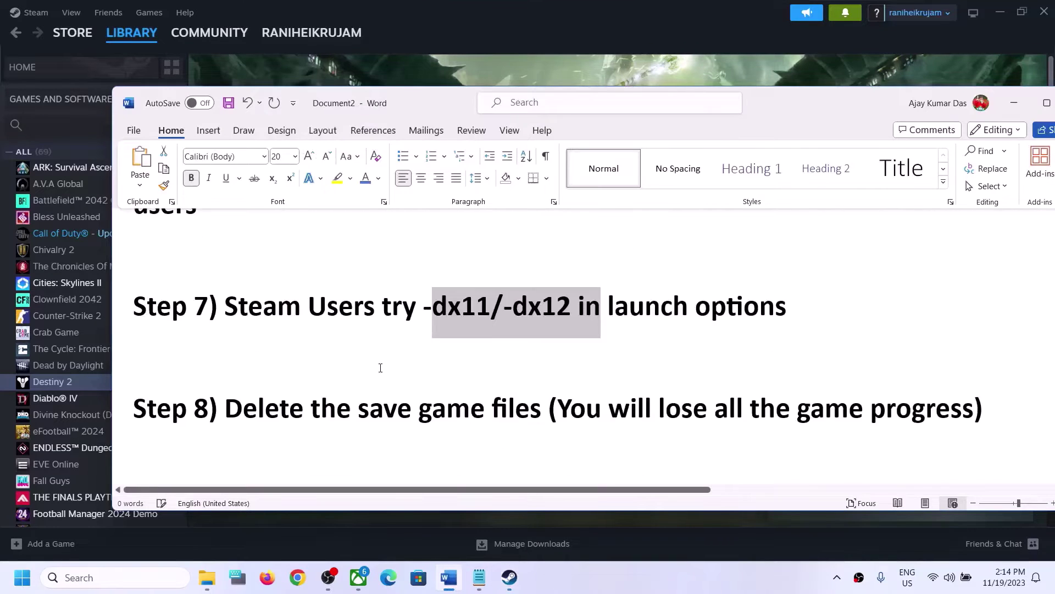
pyautogui.scroll(1, 313, 380)
pyautogui.moveTo(252, 409); pyautogui.dragTo(517, 409)
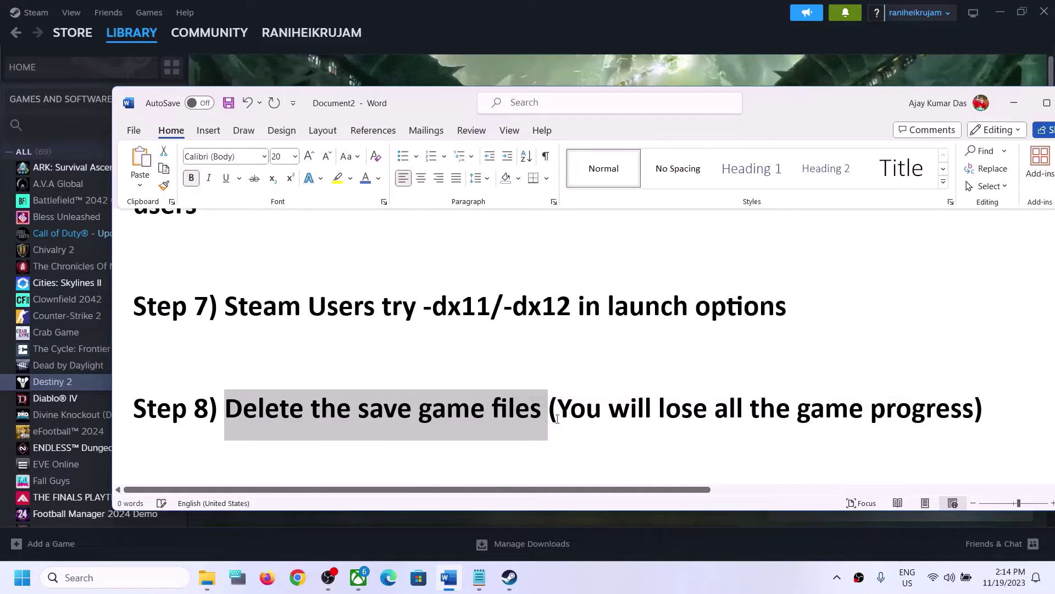
pyautogui.moveTo(559, 409); pyautogui.dragTo(924, 398)
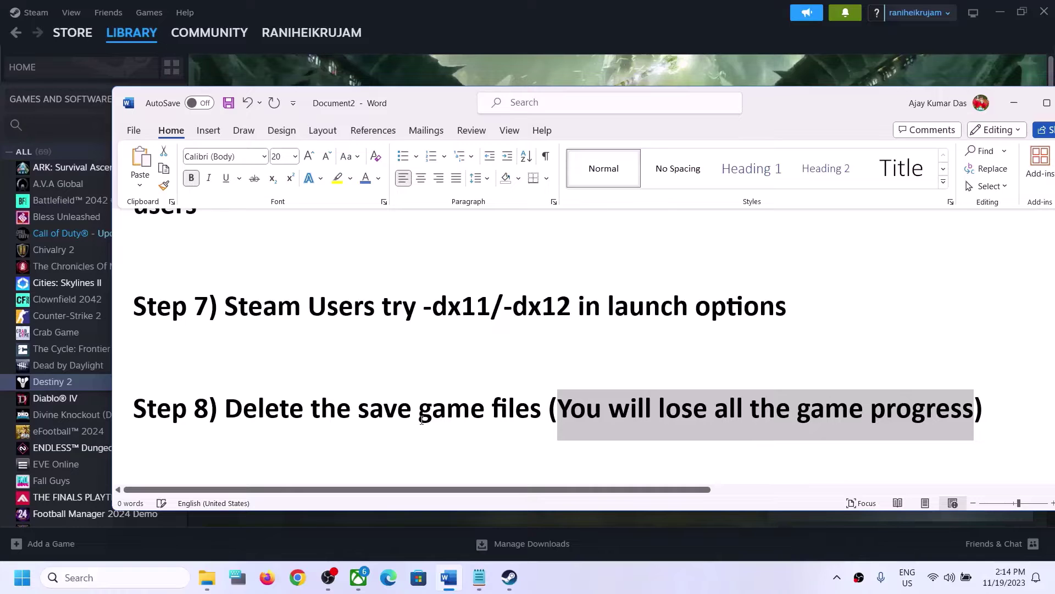
# Switch to File Explorer, browse to the user's profile folder under C:\Users and select the AppData folder.
pyautogui.moveTo(214, 586)
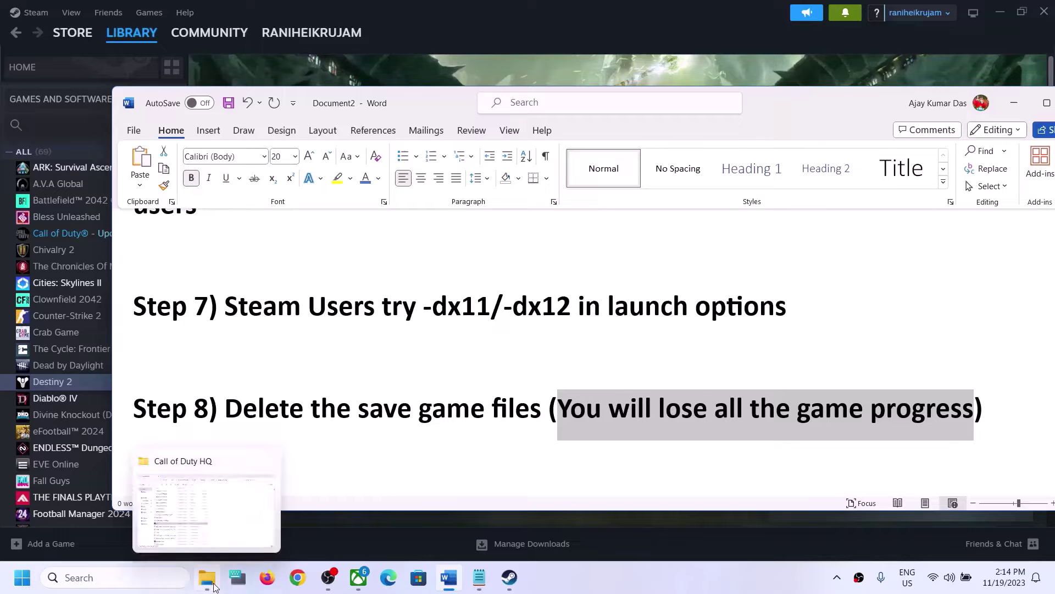
pyautogui.click(214, 586)
pyautogui.click(55, 355)
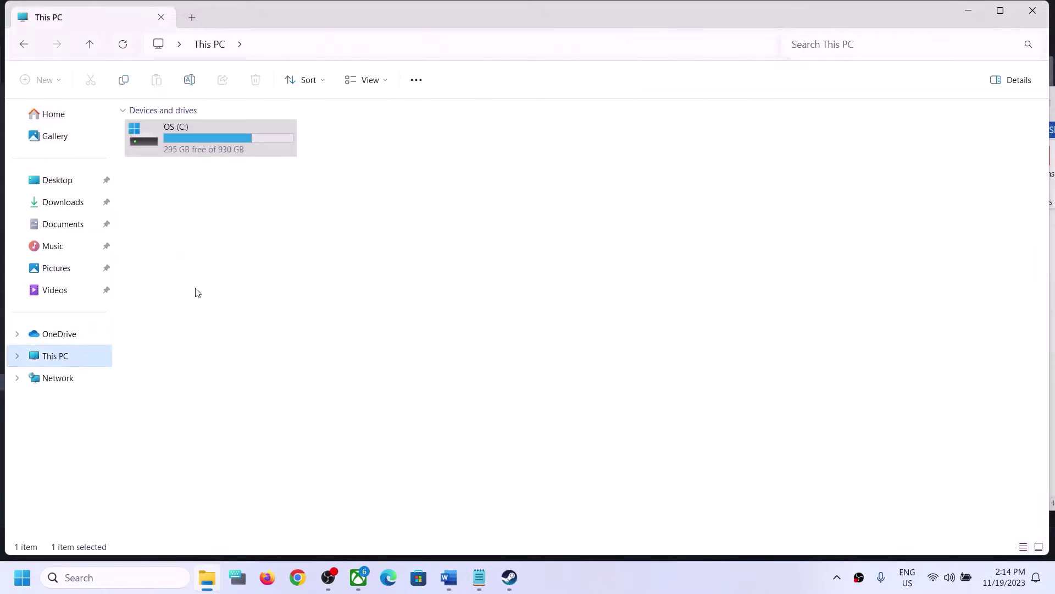
pyautogui.doubleClick(242, 156)
pyautogui.scroll(-2, 176, 467)
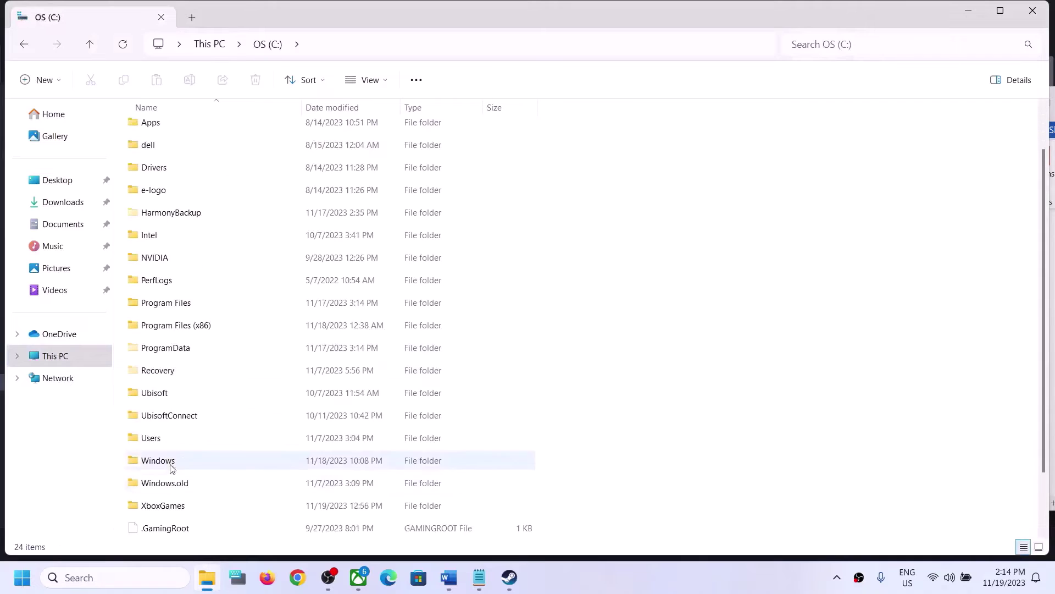
pyautogui.doubleClick(158, 442)
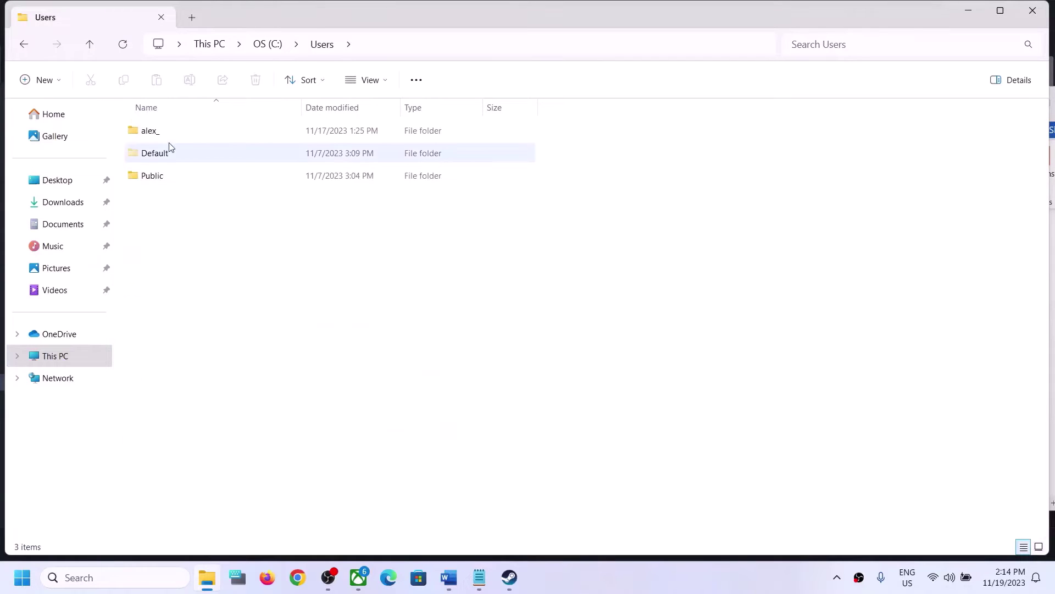
pyautogui.click(191, 133)
pyautogui.doubleClick(191, 136)
pyautogui.click(234, 150)
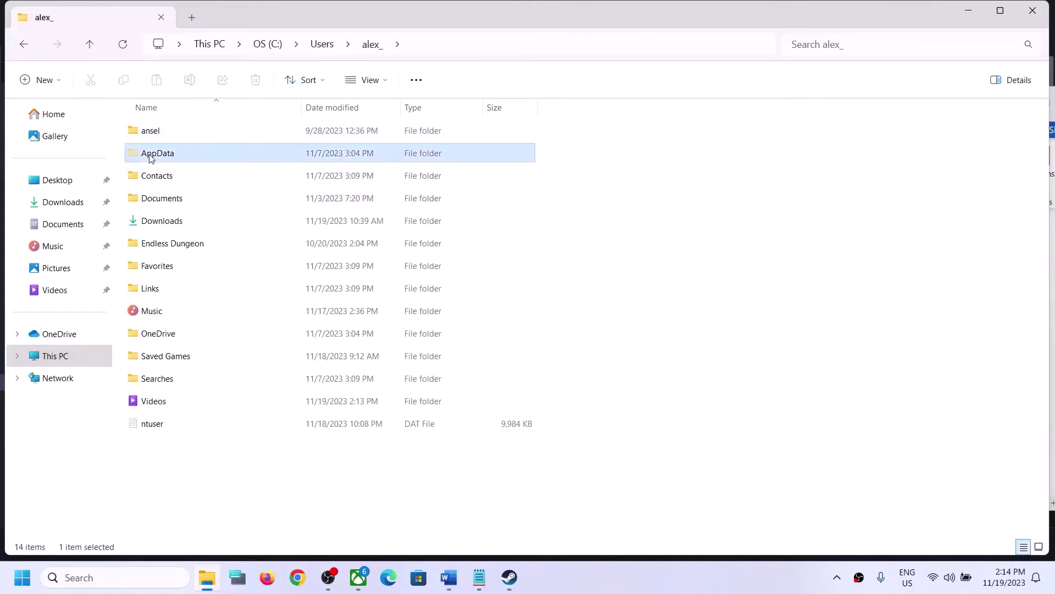
# Check the Hidden items display option for the user's profile folder and leave it as is.
pyautogui.click(388, 82)
pyautogui.moveTo(365, 338)
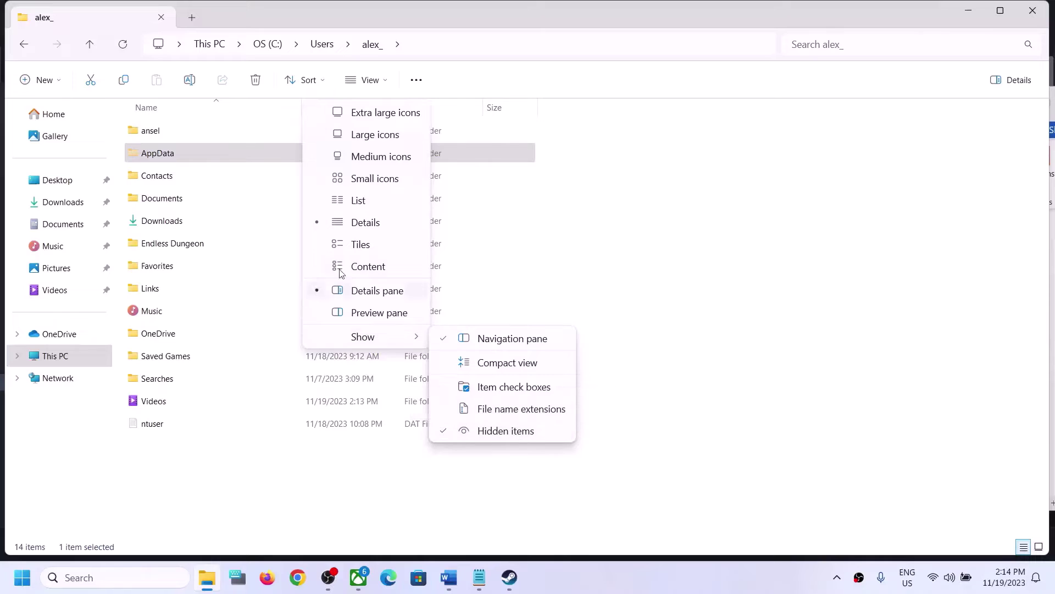
pyautogui.click(159, 156)
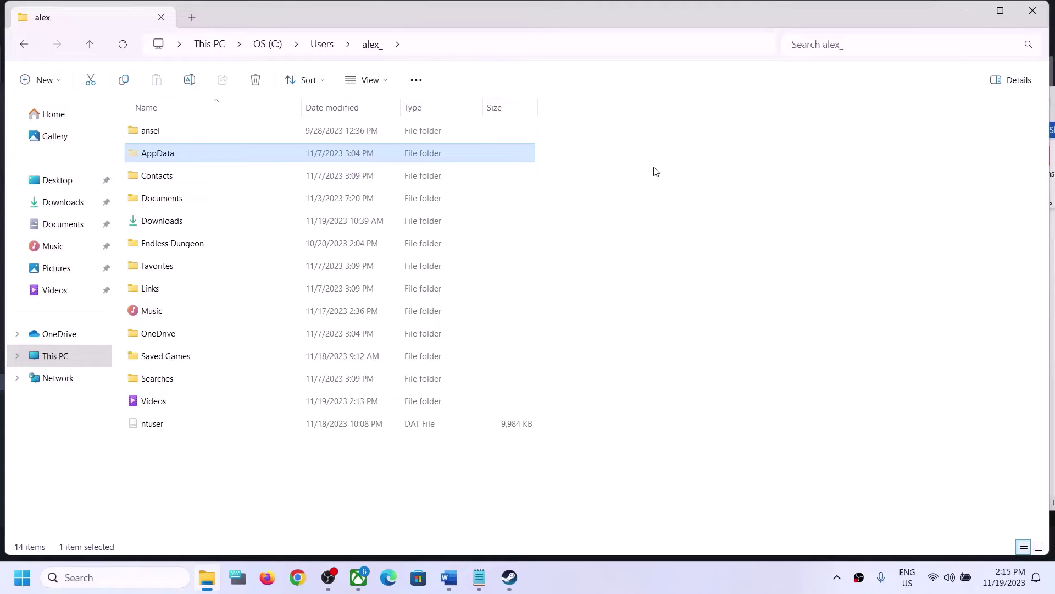
# Open AppData > Local > ProjectCoralGDK > Saved and select the Config and Logs folders.
pyautogui.doubleClick(182, 156)
pyautogui.click(181, 155)
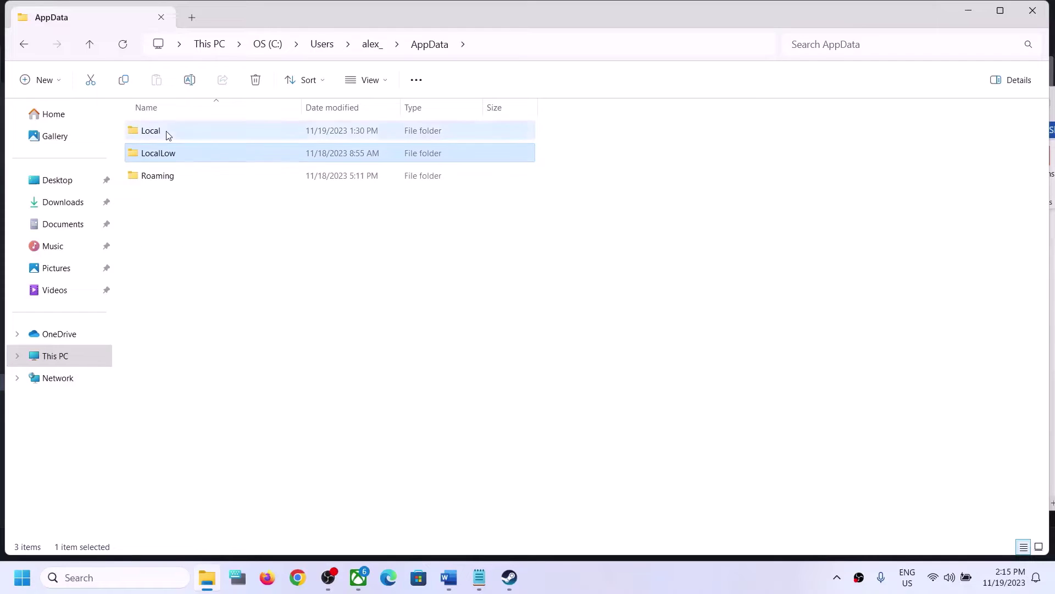
pyautogui.doubleClick(170, 132)
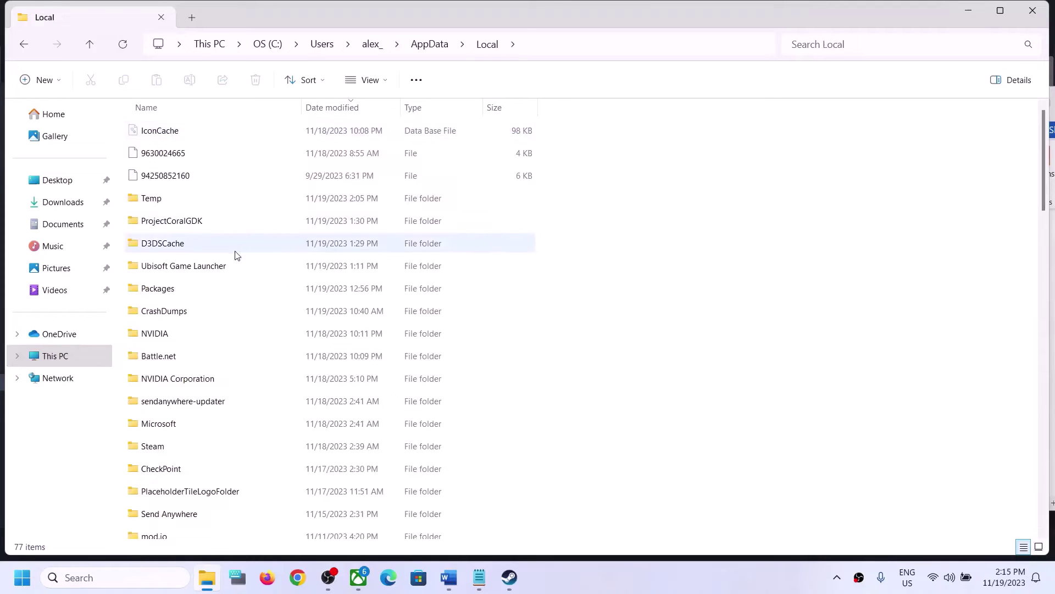
pyautogui.click(165, 225)
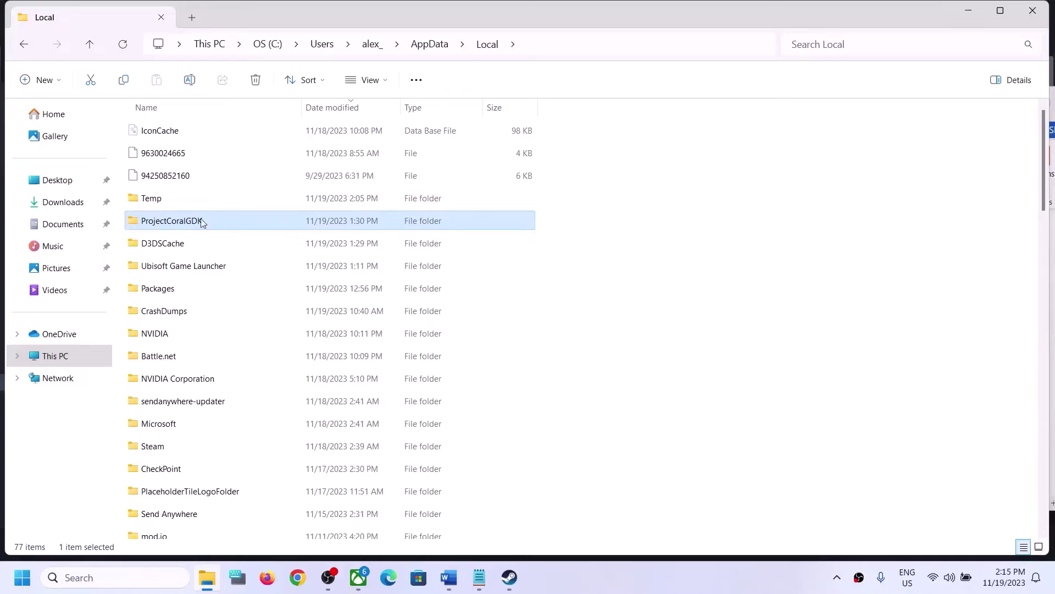
pyautogui.doubleClick(223, 226)
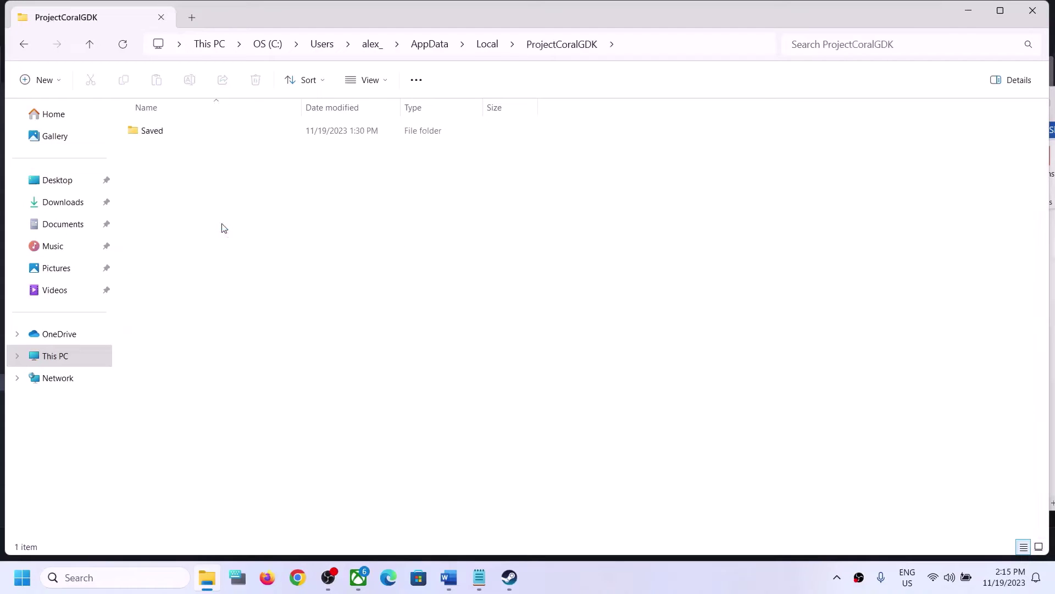
pyautogui.doubleClick(149, 134)
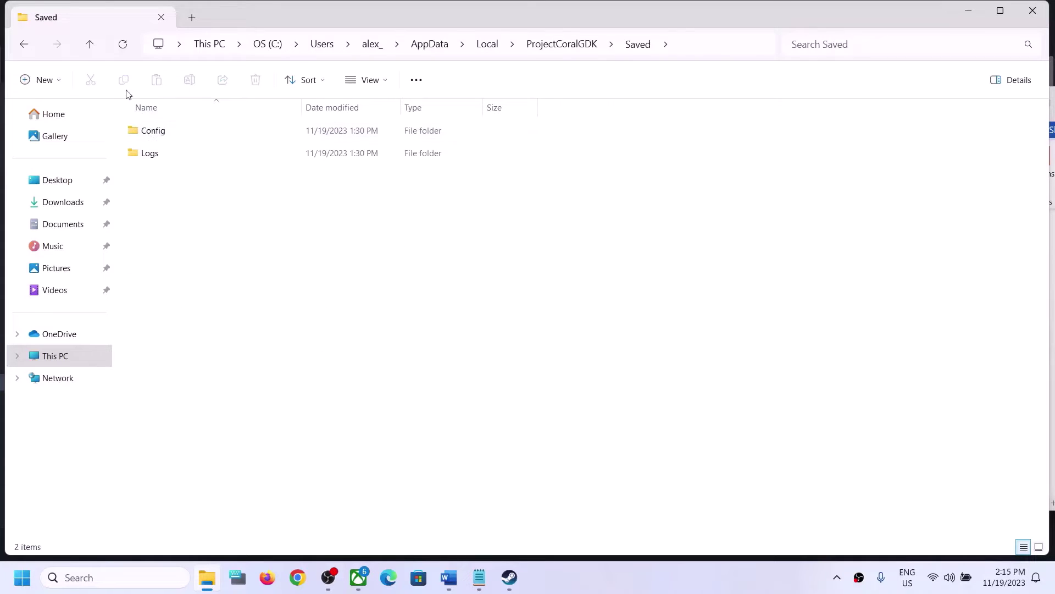
pyautogui.moveTo(282, 224); pyautogui.dragTo(112, 99)
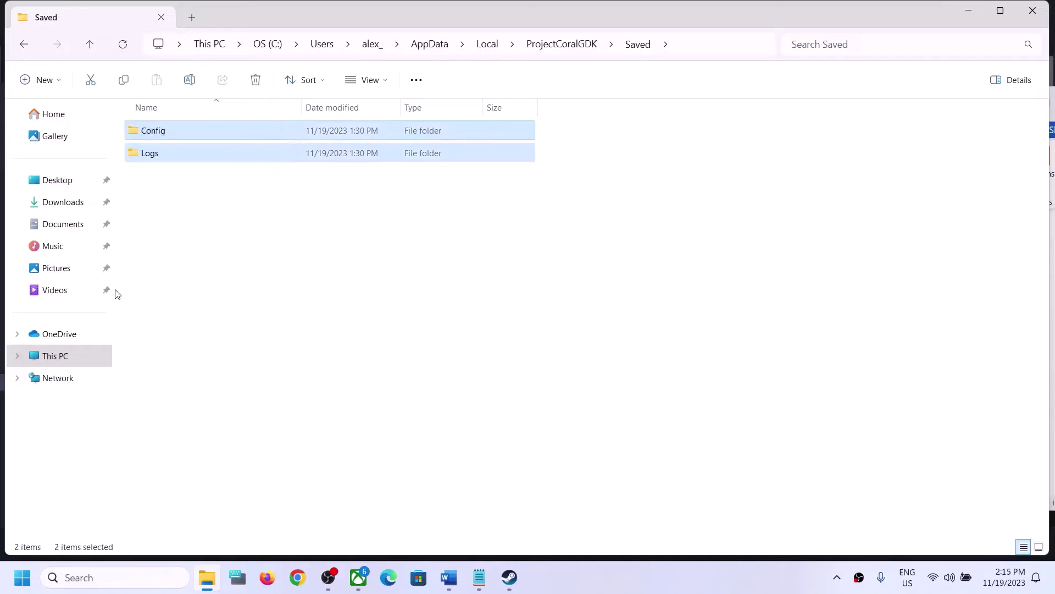
# Go back up from the Saved folder to the AppData folder.
pyautogui.click(89, 45)
pyautogui.click(90, 44)
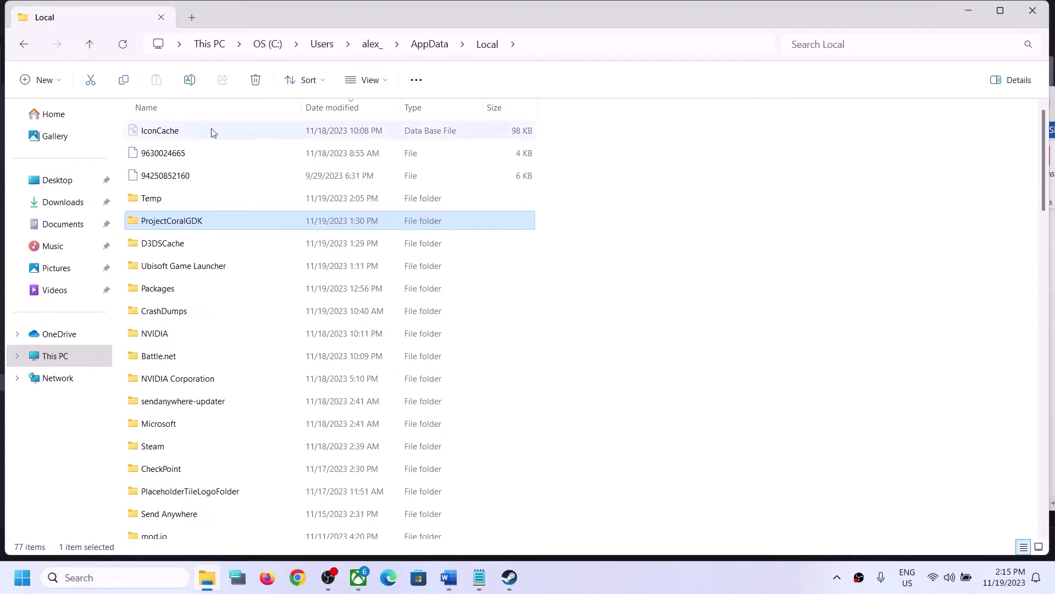
pyautogui.click(90, 43)
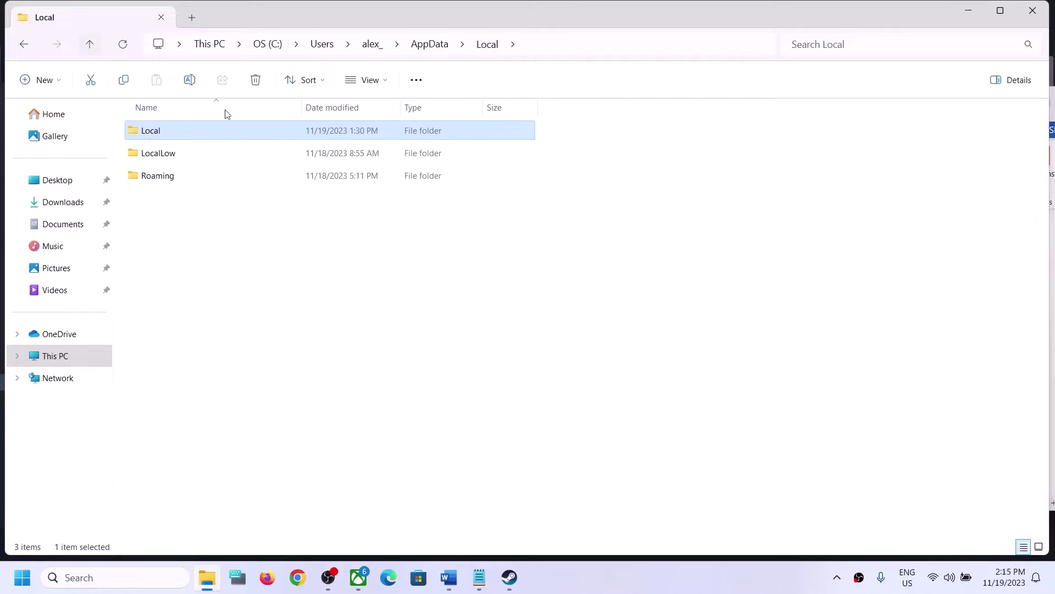
# Open the Local folder, bring up the options for the ProjectCoralGDK folder without choosing one, and close File Explorer.
pyautogui.doubleClick(139, 136)
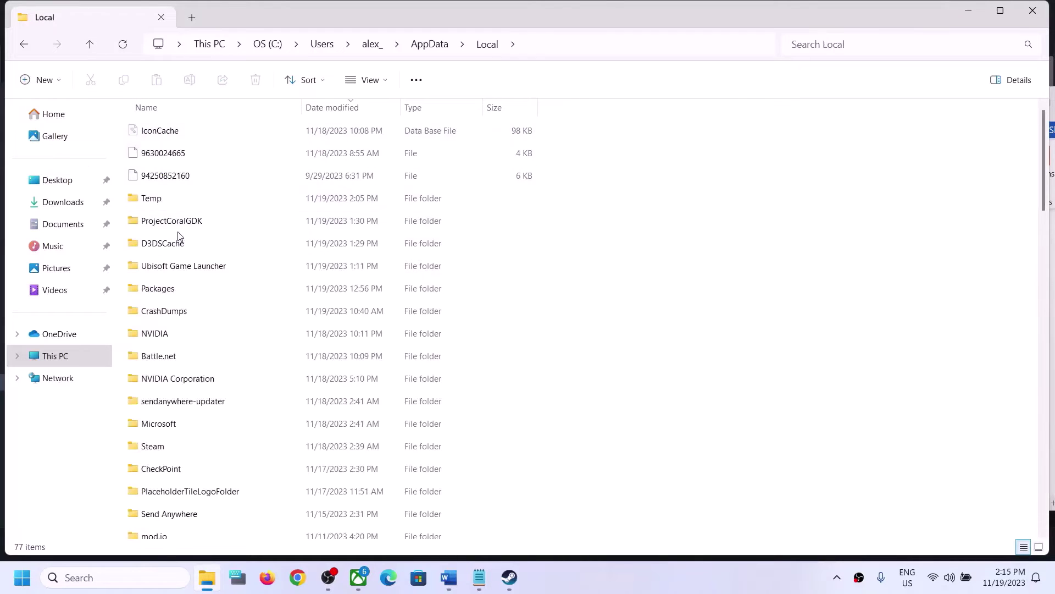
pyautogui.click(175, 227)
pyautogui.rightClick(217, 226)
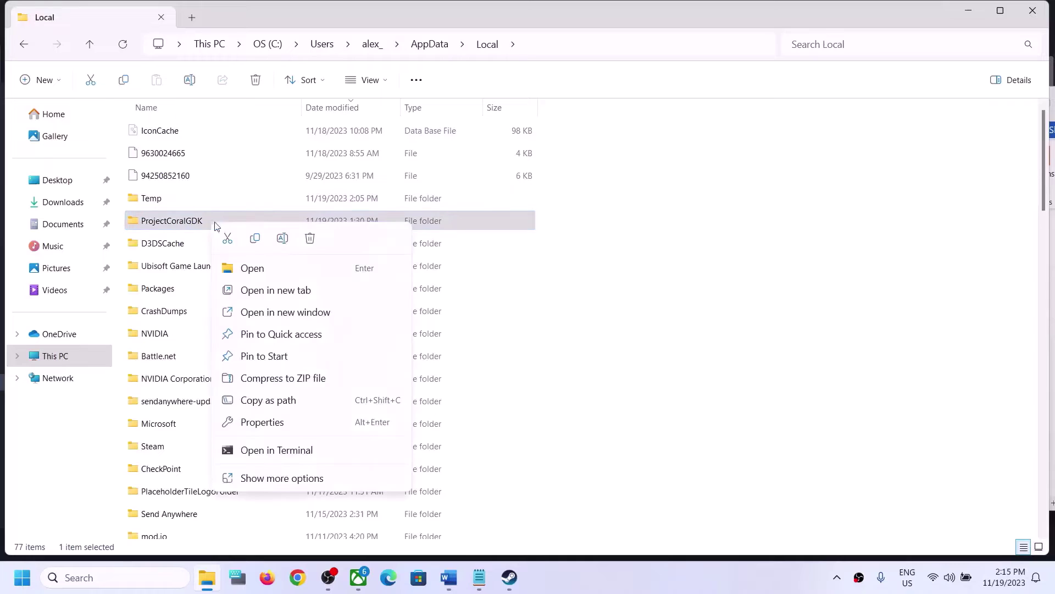
pyautogui.click(698, 311)
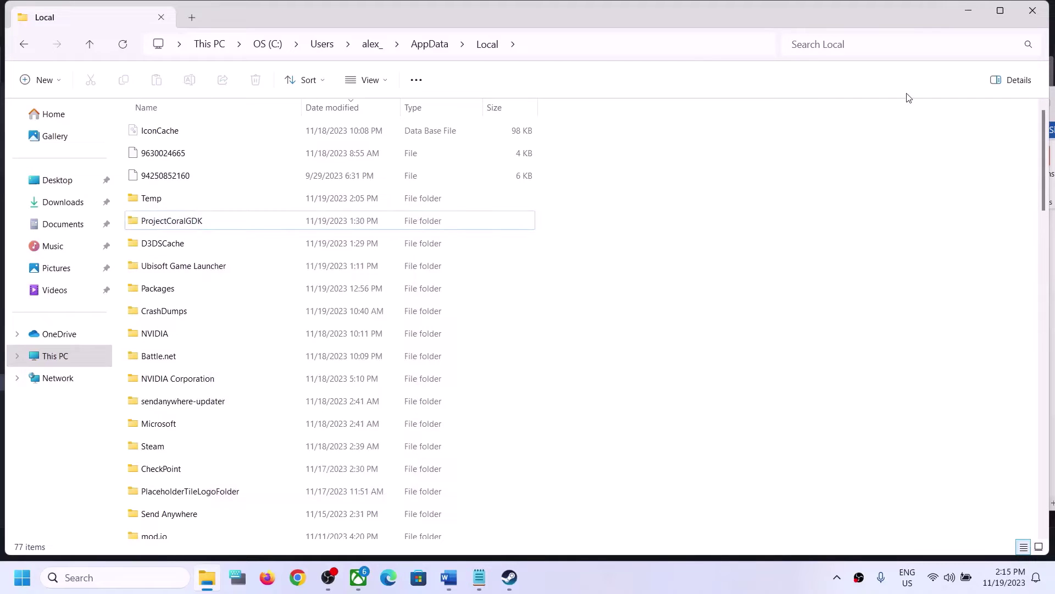
pyautogui.click(1033, 13)
# Copy the Visual C++ download link from Step 9 of the Word document and open it in Chrome.
pyautogui.scroll(-3, 331, 407)
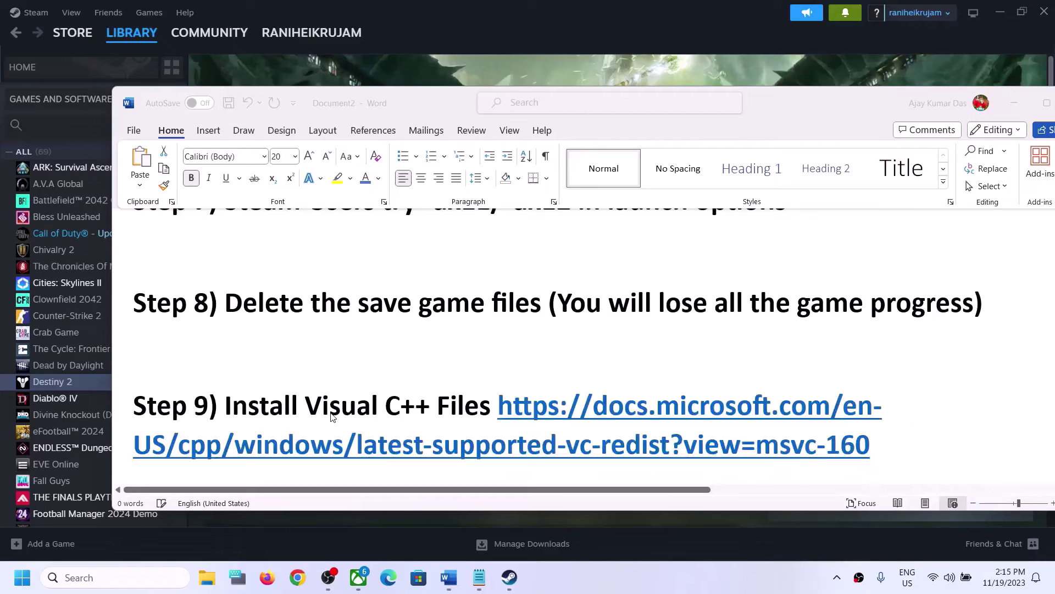
pyautogui.scroll(-1, 331, 417)
pyautogui.moveTo(882, 392); pyautogui.dragTo(505, 354)
pyautogui.rightClick(504, 354)
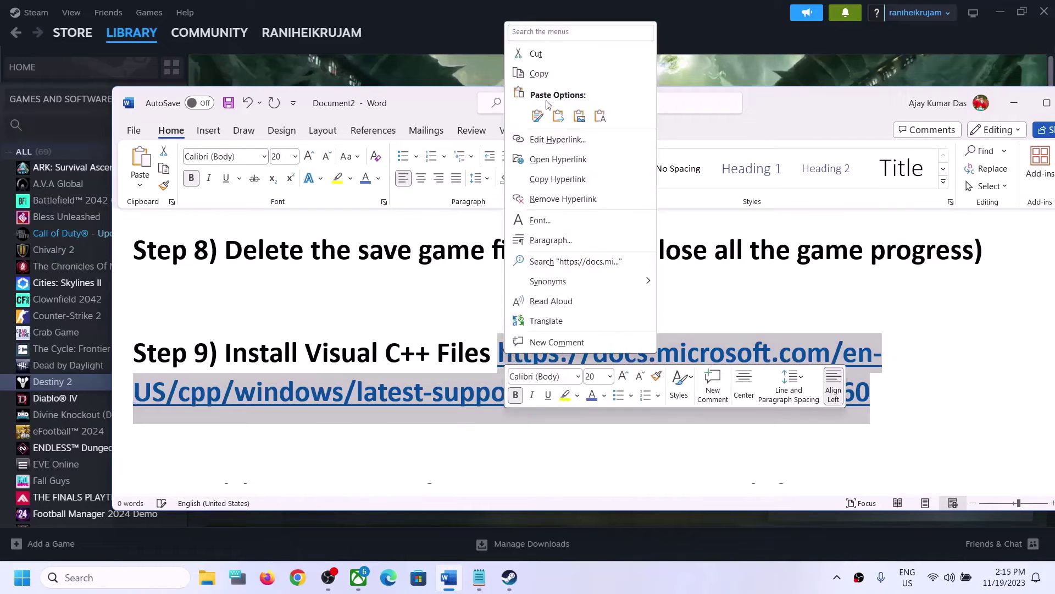
pyautogui.click(547, 77)
pyautogui.click(297, 577)
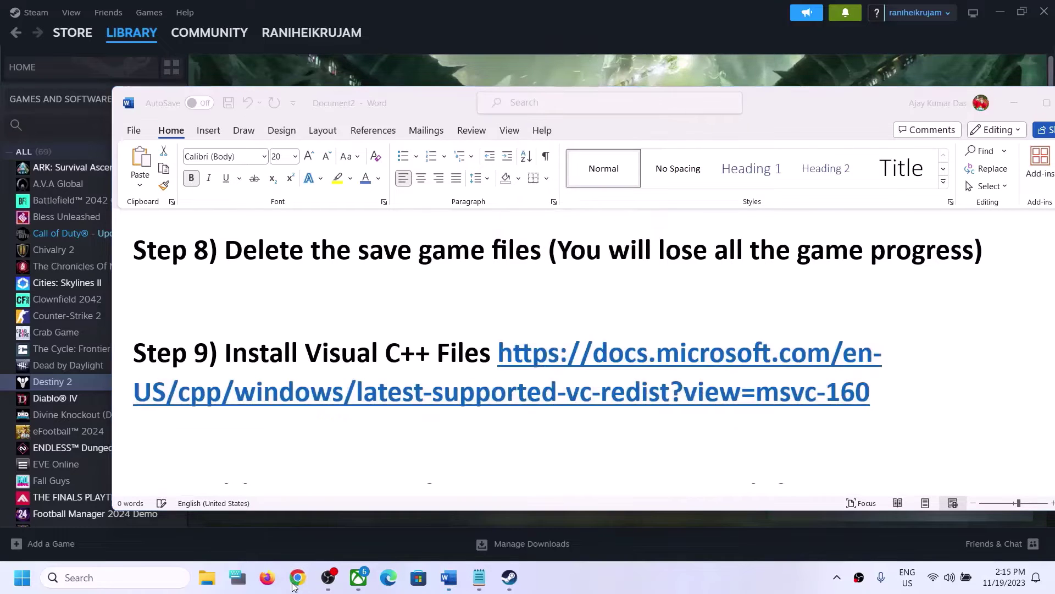
pyautogui.hotkey('ctrl', 'v')
pyautogui.press('Return')
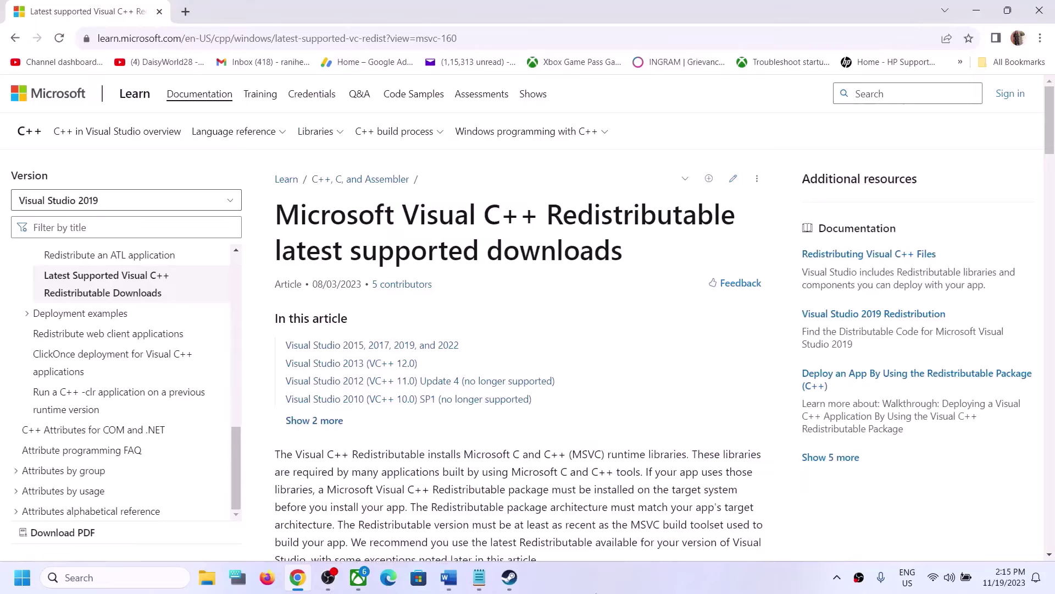
# Download the X86 package from the Visual Studio 2015, 2017, 2019, and 2022 section and run its repair, dismissing the error.
pyautogui.scroll(-6, 448, 370)
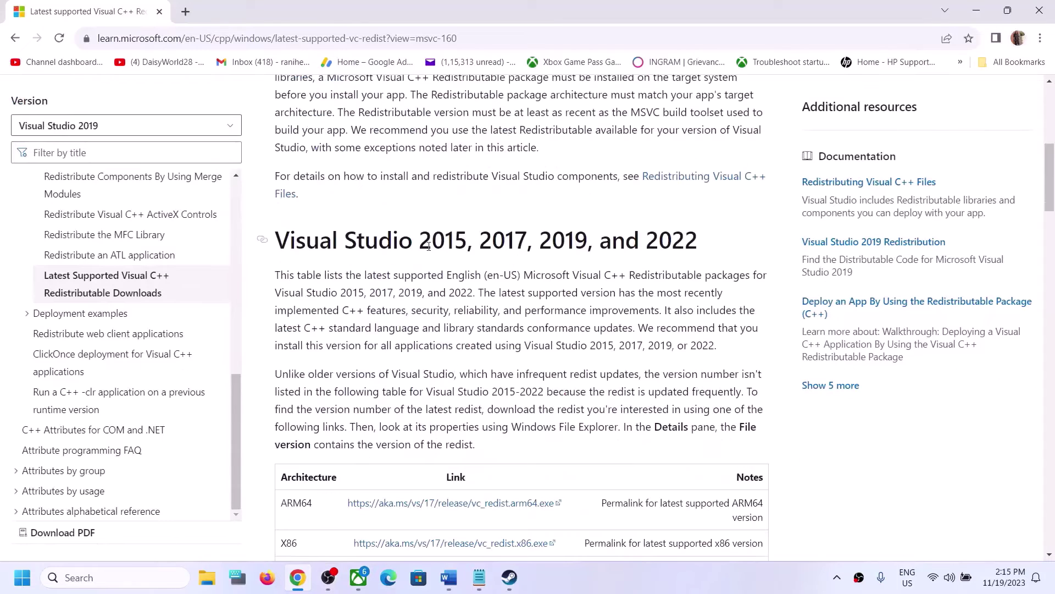
pyautogui.moveTo(428, 246); pyautogui.dragTo(577, 495)
pyautogui.moveTo(419, 240); pyautogui.dragTo(697, 242)
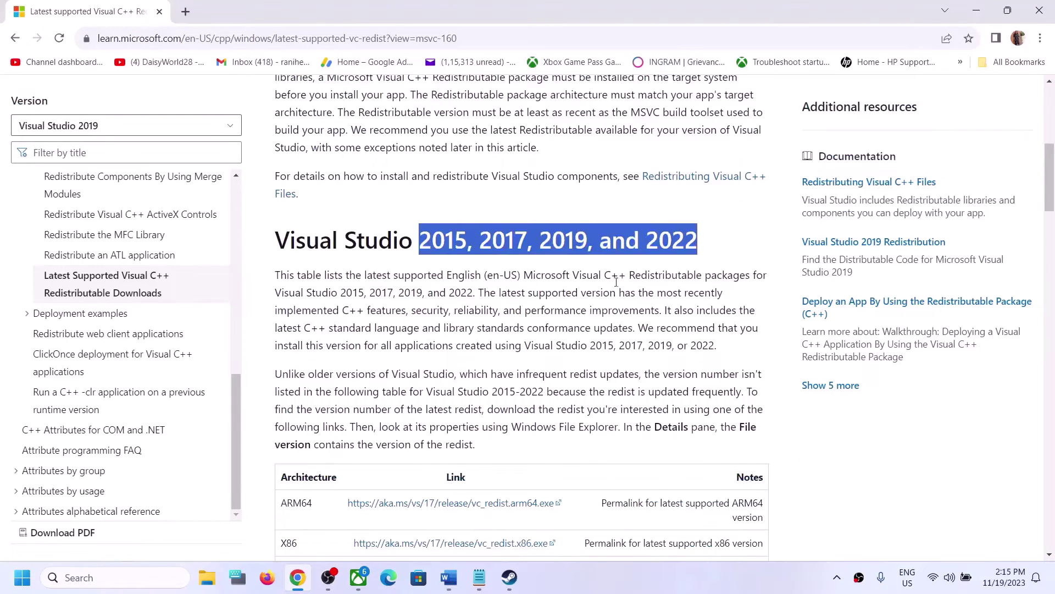
pyautogui.scroll(-3, 341, 406)
pyautogui.click(357, 336)
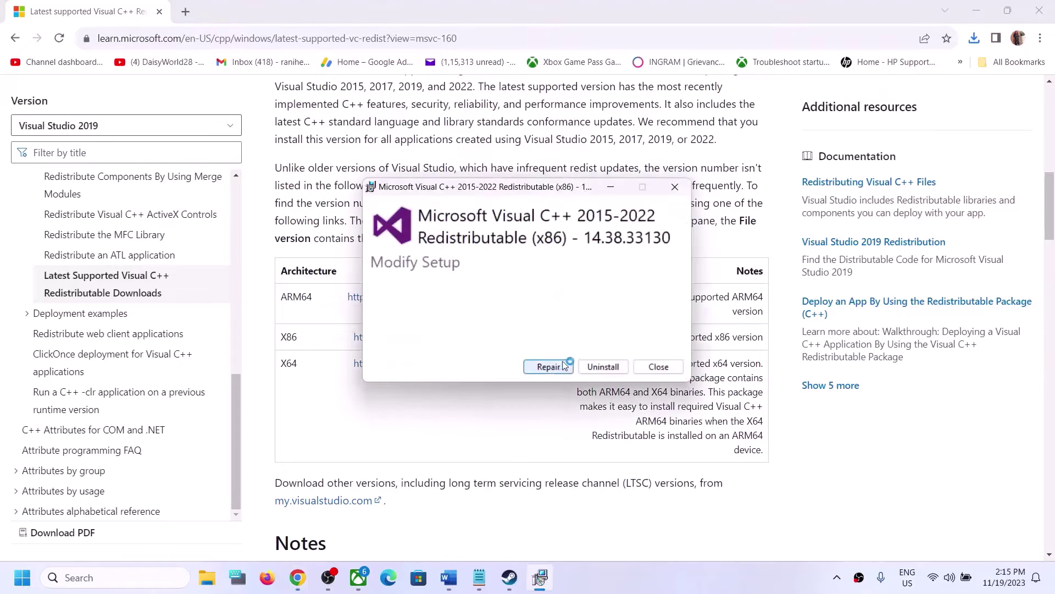
pyautogui.click(549, 367)
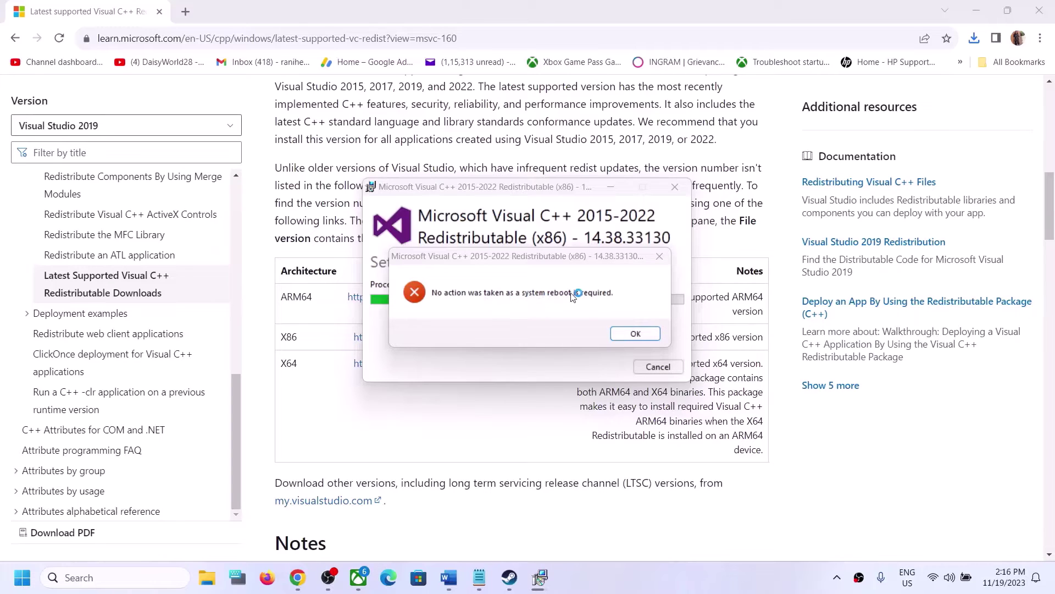
pyautogui.click(637, 335)
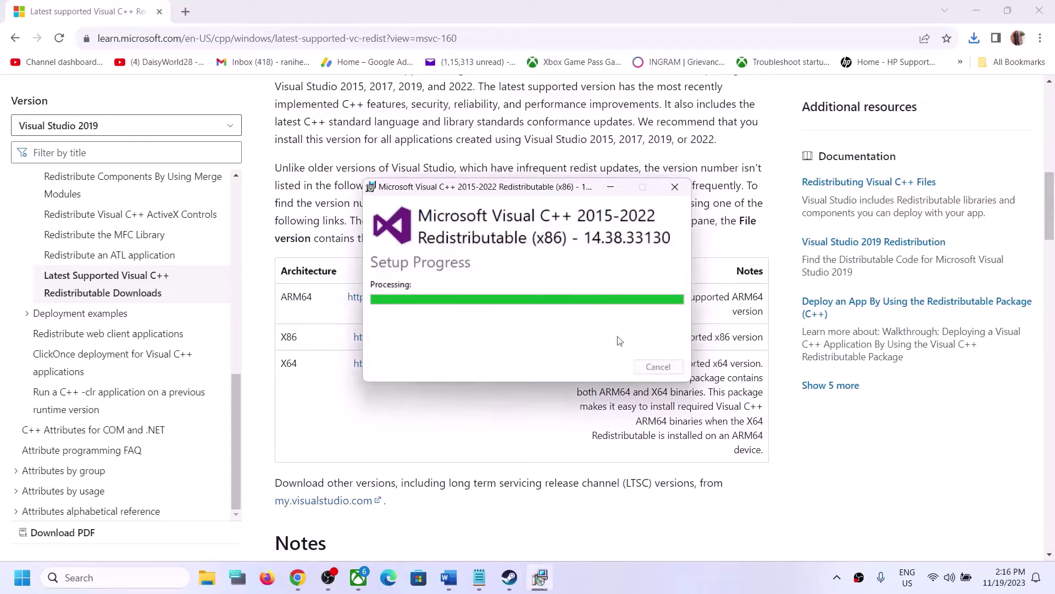
# Download the X64 Visual C++ Redistributable, open the installer and start its repair.
pyautogui.click(295, 364)
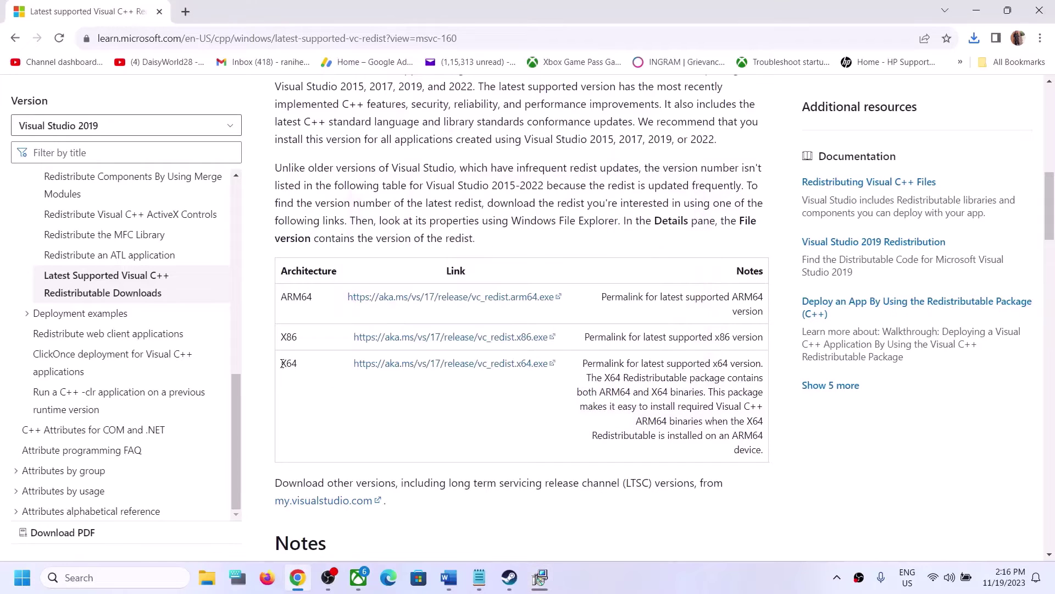
pyautogui.doubleClick(296, 363)
pyautogui.click(448, 365)
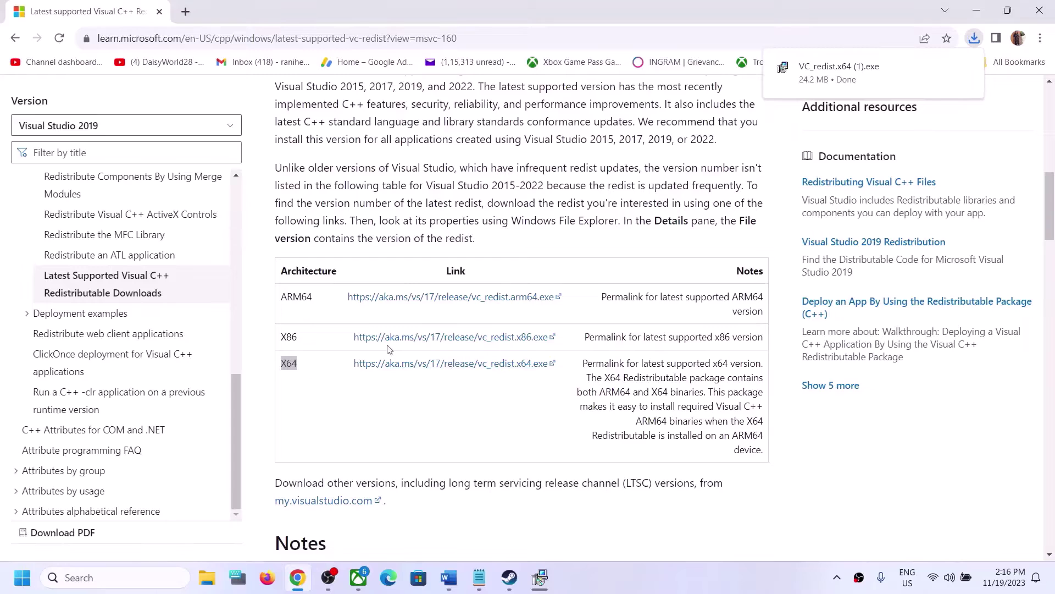
pyautogui.click(835, 82)
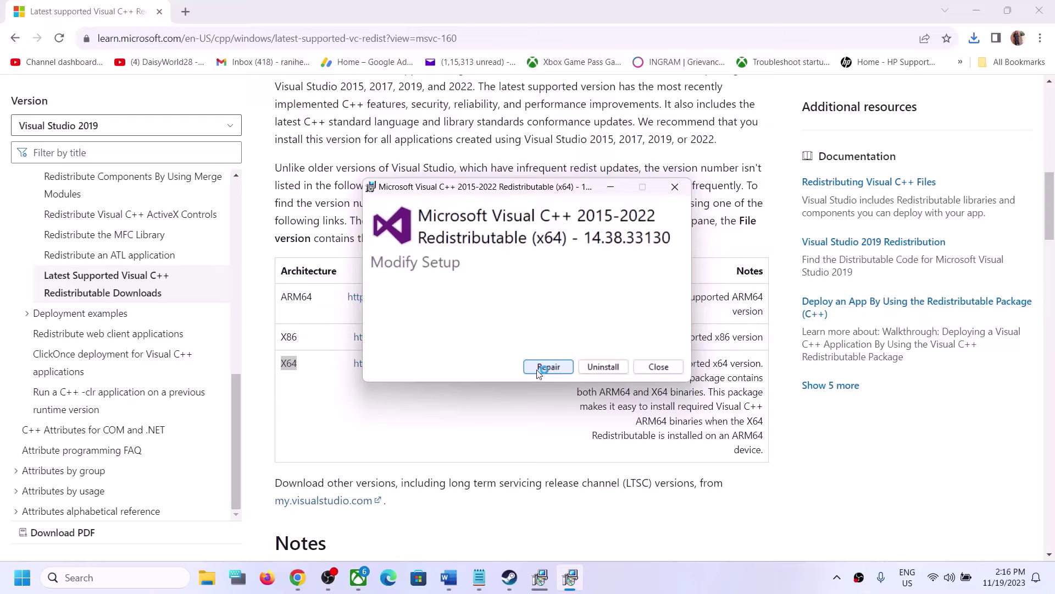
pyautogui.click(538, 368)
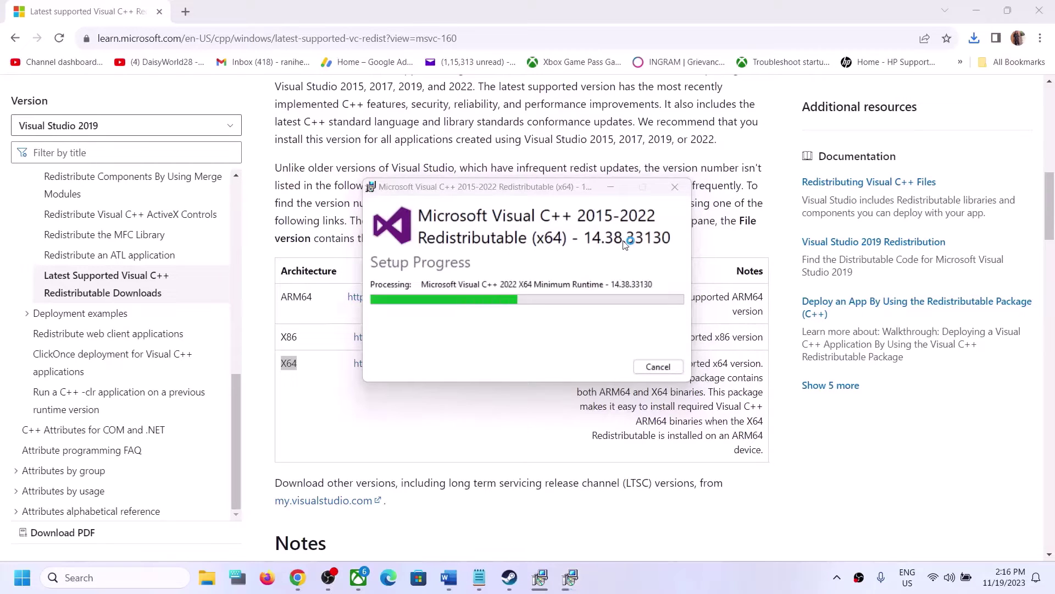
# Arrange the x86 and x64 setup windows side by side to check their progress, and return to the download page.
pyautogui.click(538, 581)
pyautogui.moveTo(558, 191); pyautogui.dragTo(326, 221)
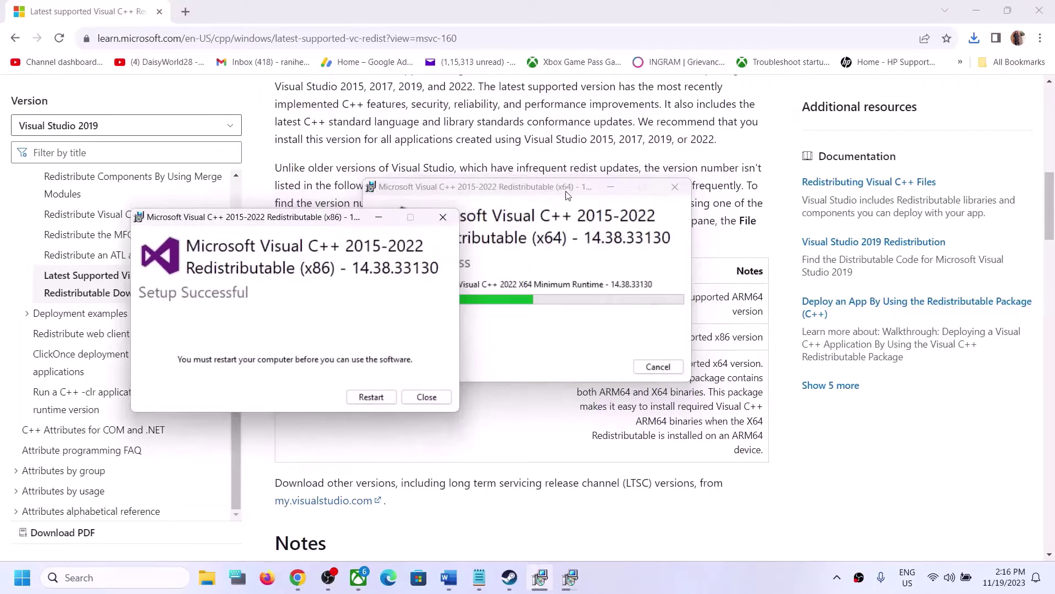
pyautogui.moveTo(564, 198); pyautogui.dragTo(702, 237)
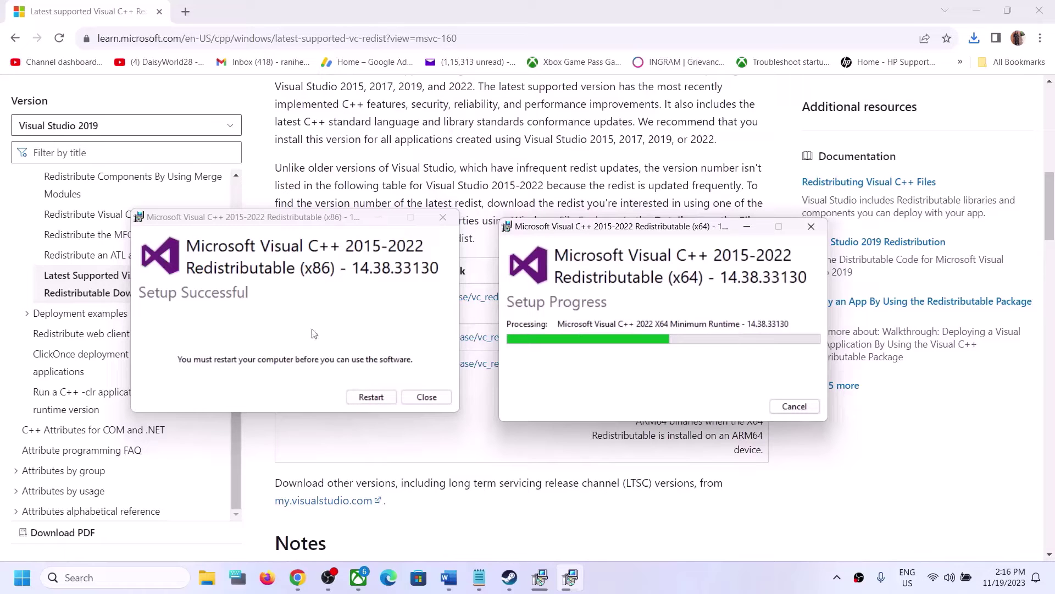
pyautogui.click(481, 451)
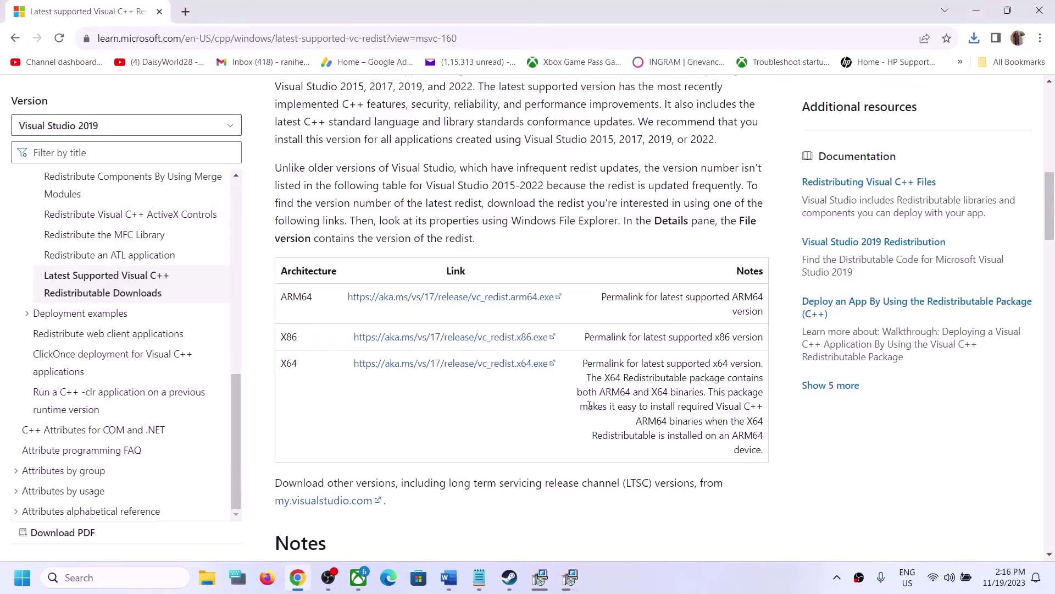
# Switch to the Word document, highlight Step 10's advice on windowed mode and lower graphics settings, and minimize the document.
pyautogui.click(510, 577)
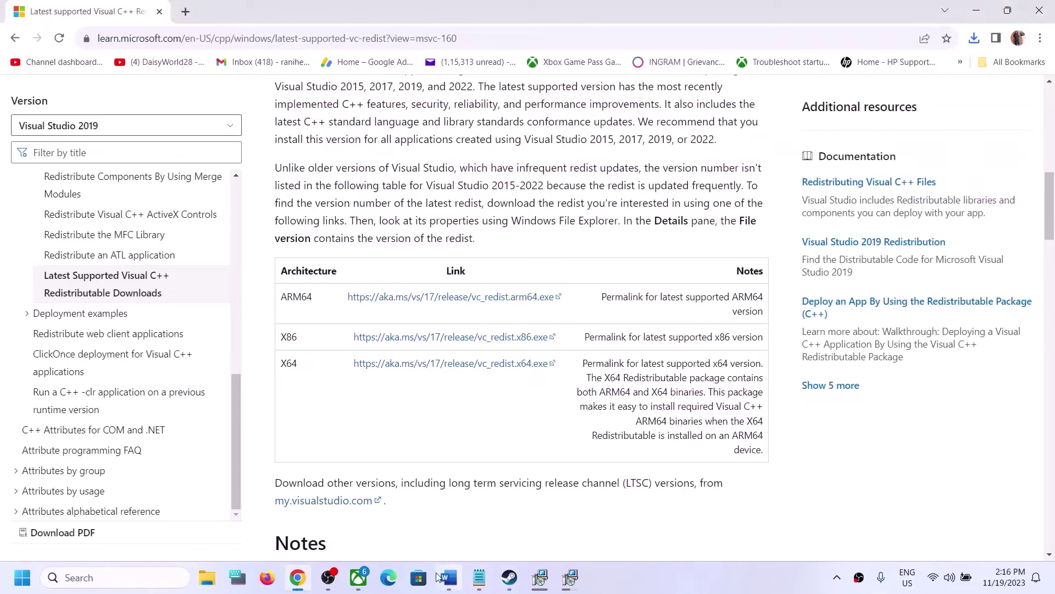
pyautogui.click(363, 582)
pyautogui.click(451, 586)
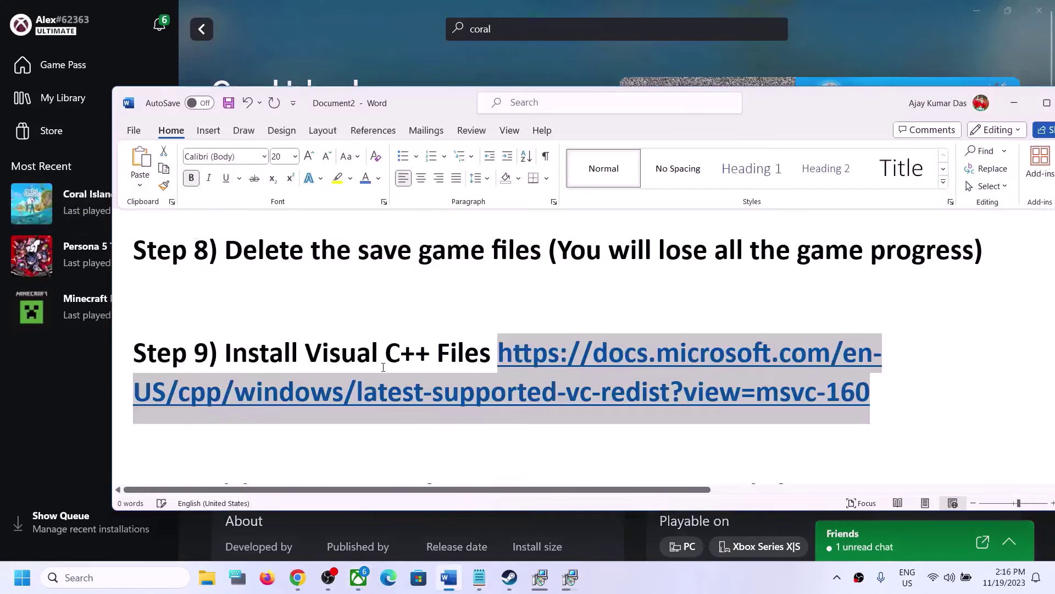
pyautogui.scroll(-3, 282, 325)
pyautogui.moveTo(253, 330); pyautogui.dragTo(986, 379)
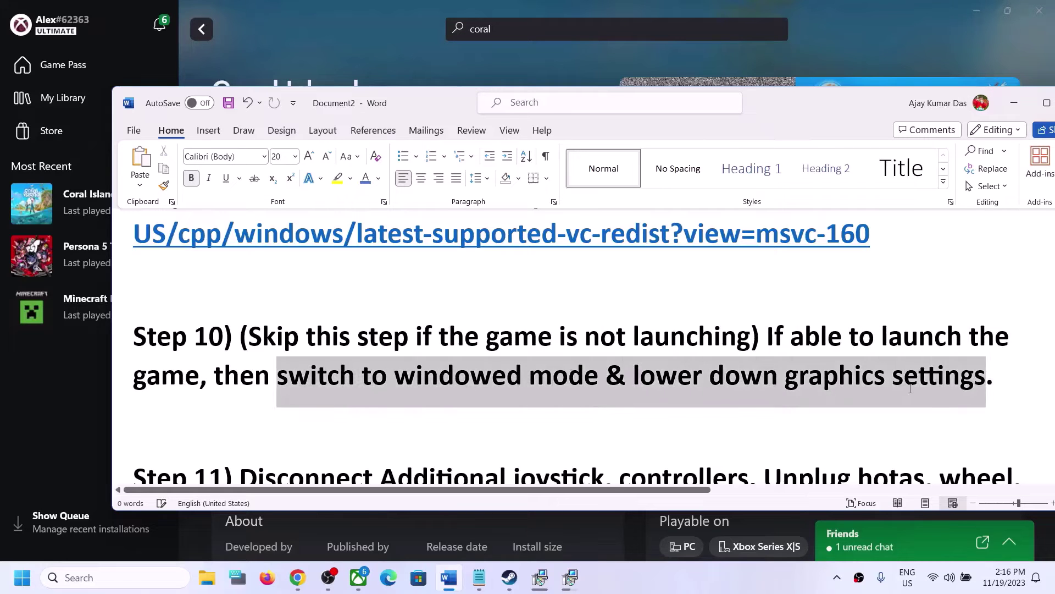
pyautogui.click(1014, 105)
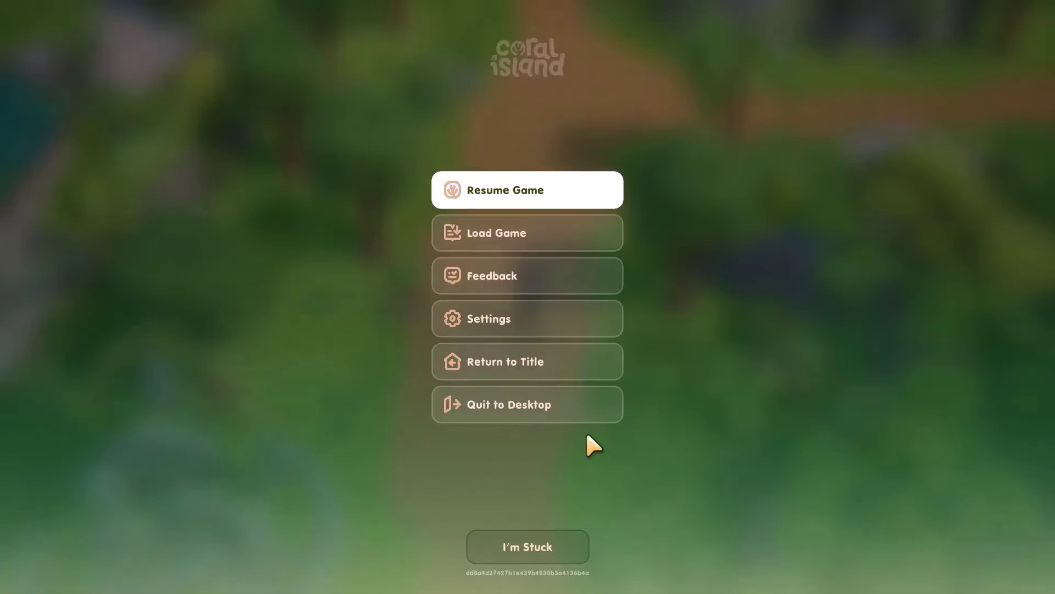
# Open Coral Island's display settings and set the Display Mode to Windowed.
pyautogui.click(503, 323)
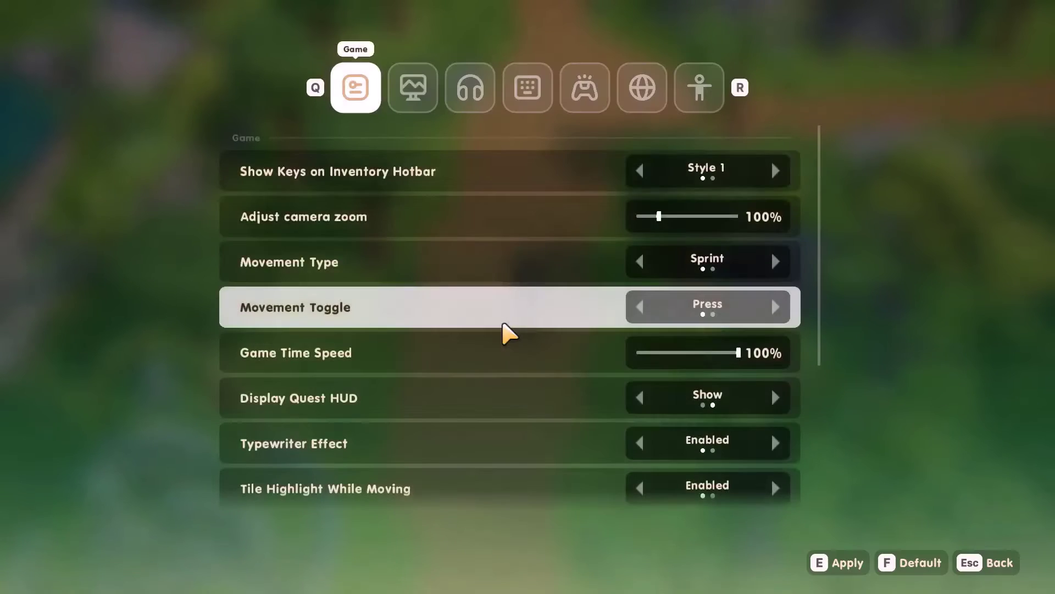
pyautogui.click(418, 94)
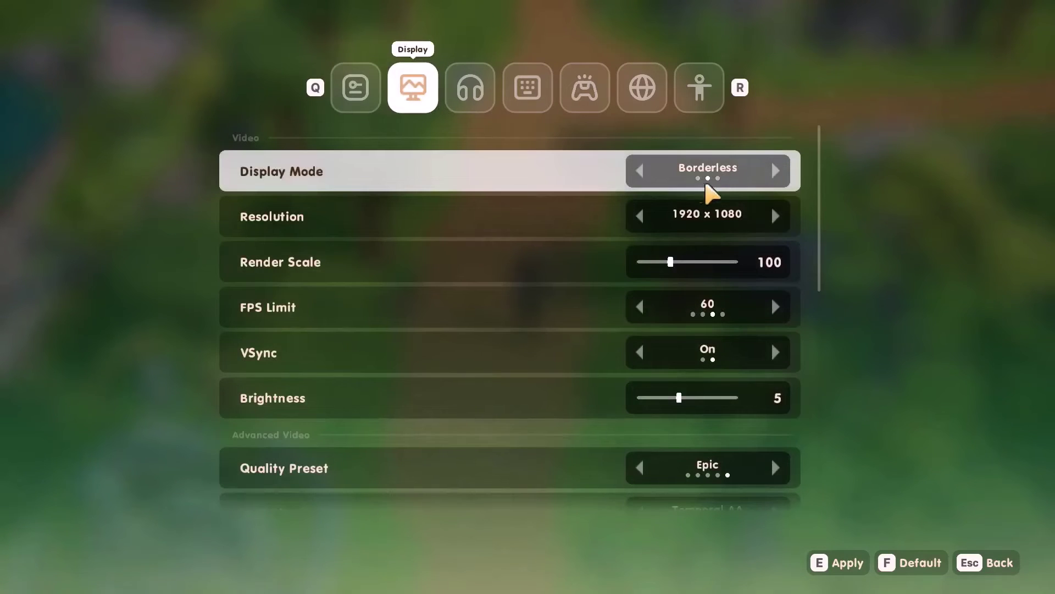
pyautogui.click(777, 175)
pyautogui.click(777, 173)
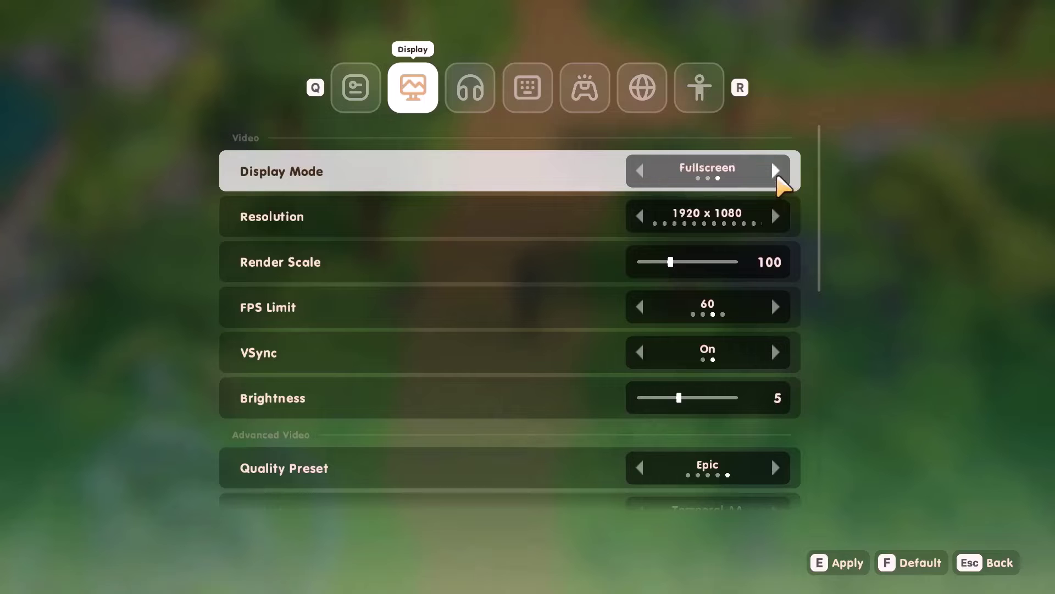
pyautogui.click(780, 170)
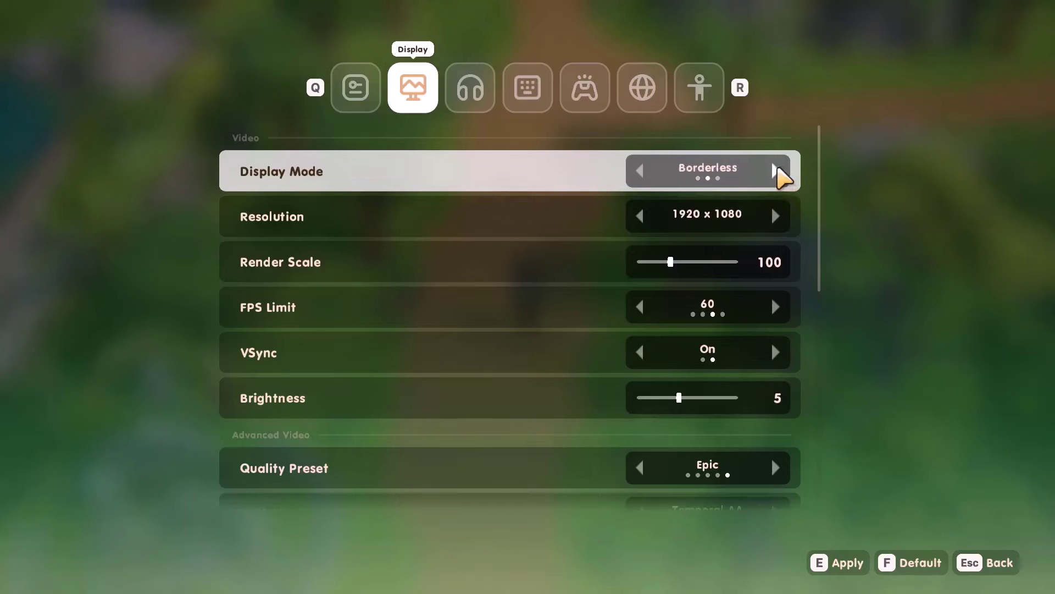
pyautogui.click(778, 170)
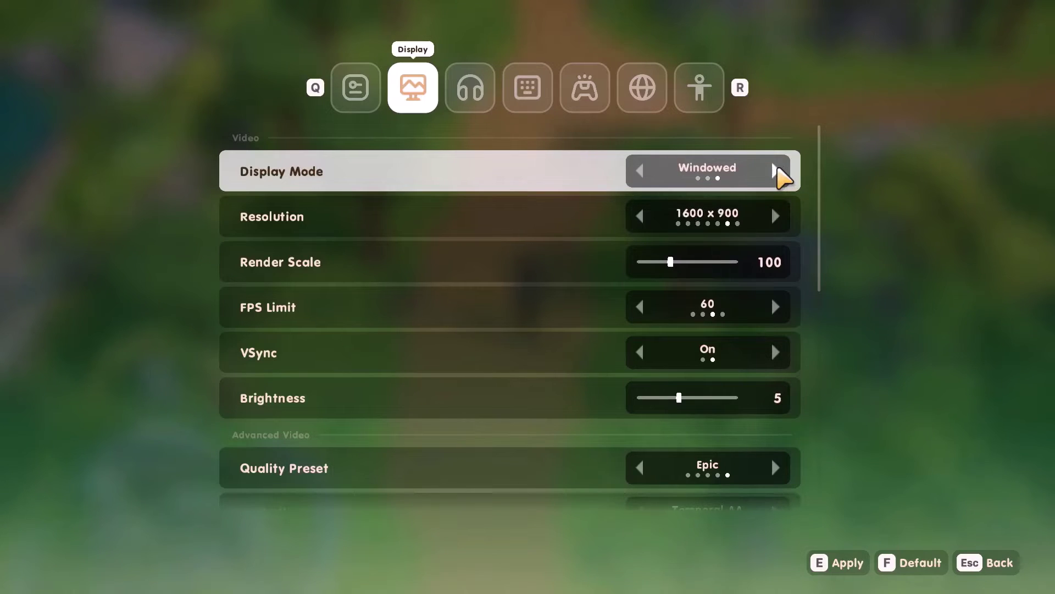
# Set the game's resolution to 1600 x 1000 and turn VSync off.
pyautogui.click(775, 216)
pyautogui.click(776, 217)
pyautogui.click(774, 216)
pyautogui.click(773, 216)
pyautogui.click(776, 216)
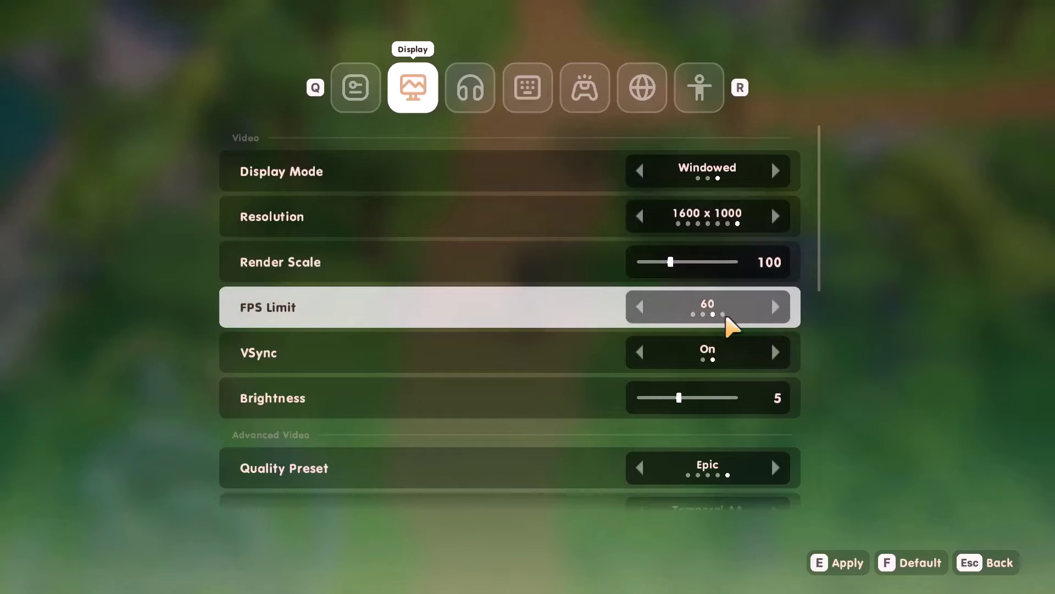
pyautogui.click(639, 352)
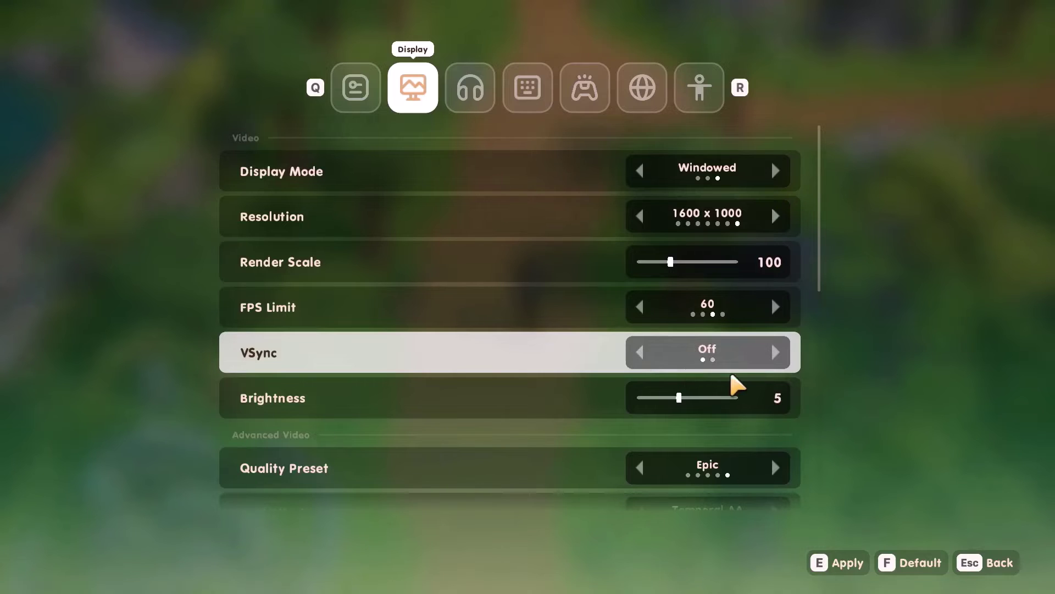
# Set the game's Quality Preset to Medium, apply the display settings, and confirm saving the changes.
pyautogui.scroll(-5, 735, 379)
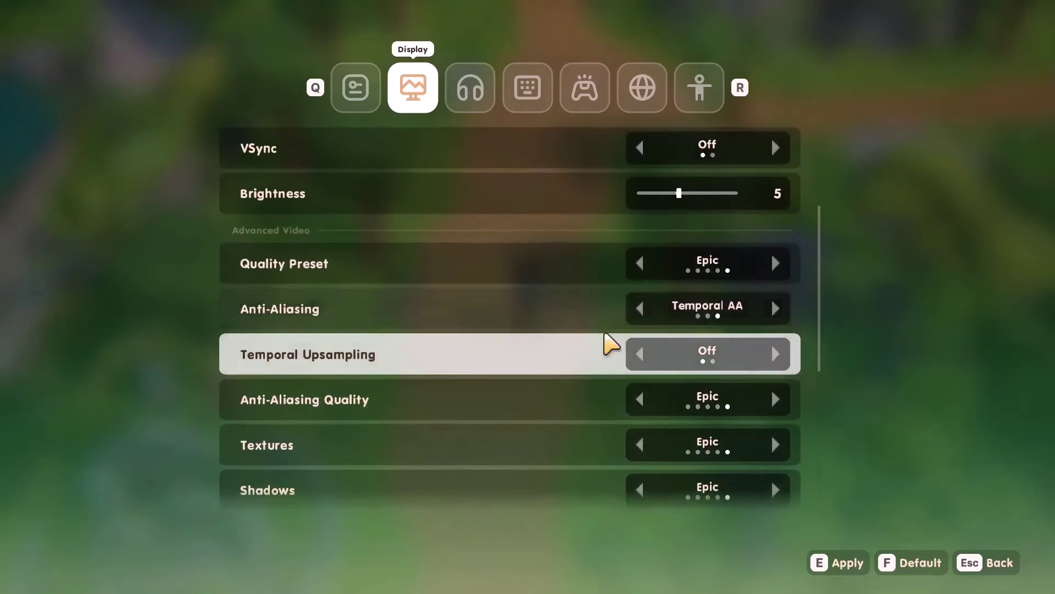
pyautogui.click(641, 264)
pyautogui.click(641, 264)
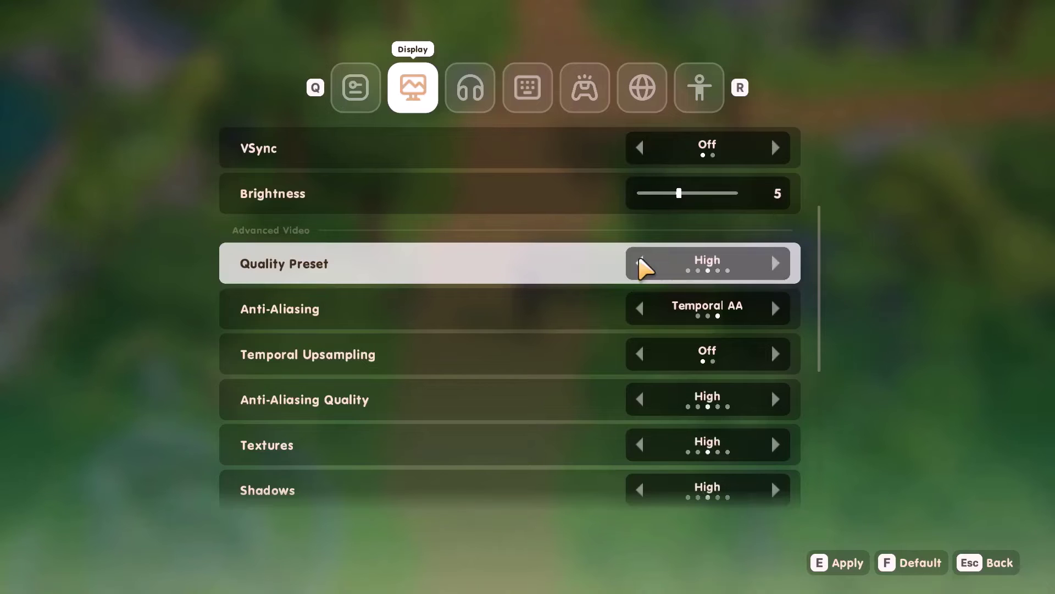
pyautogui.click(641, 264)
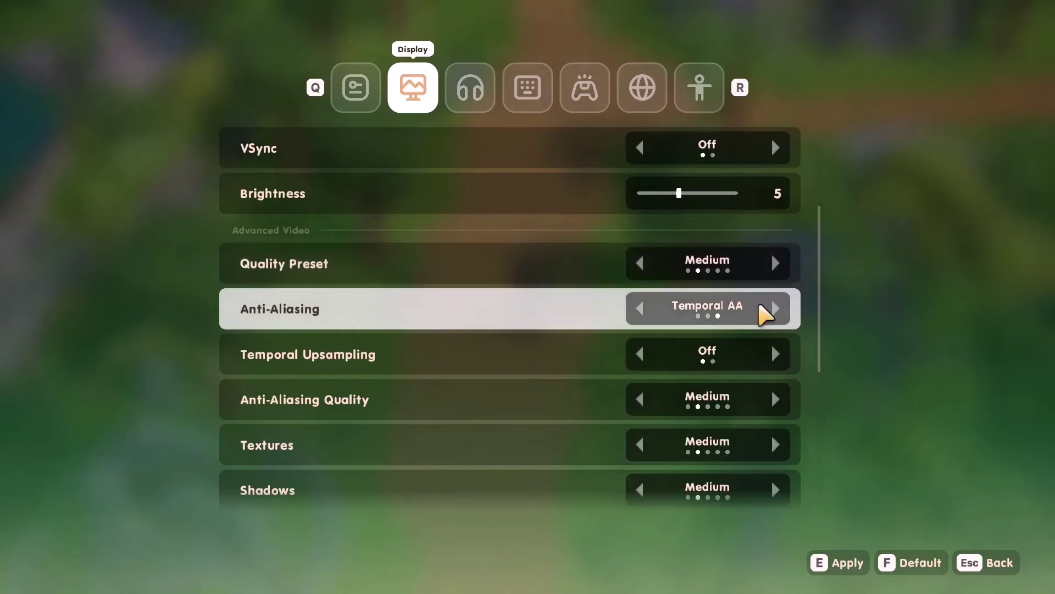
pyautogui.scroll(-3, 770, 415)
pyautogui.scroll(-3, 775, 423)
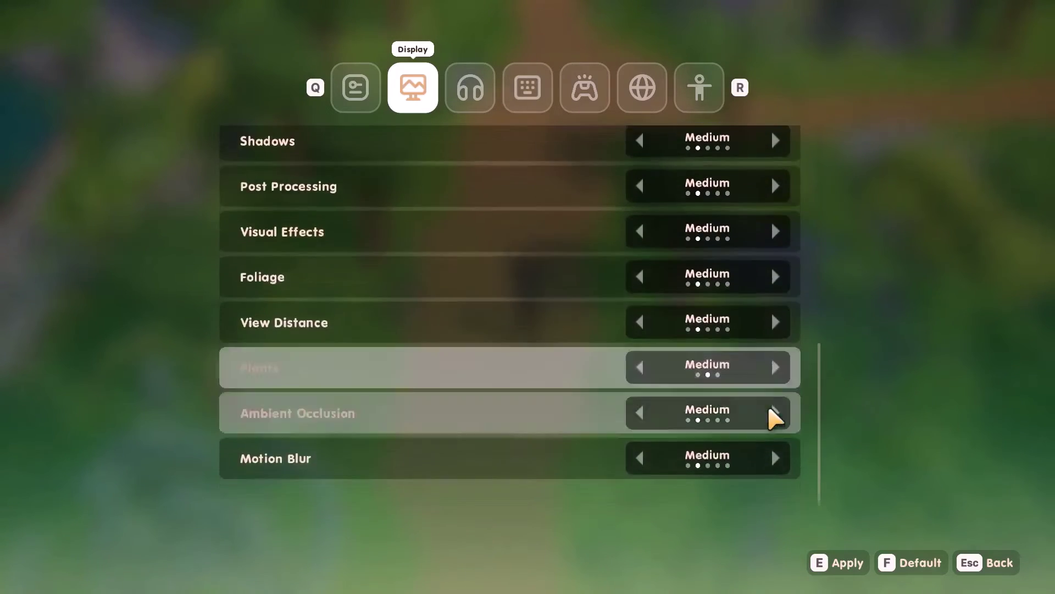
pyautogui.click(830, 562)
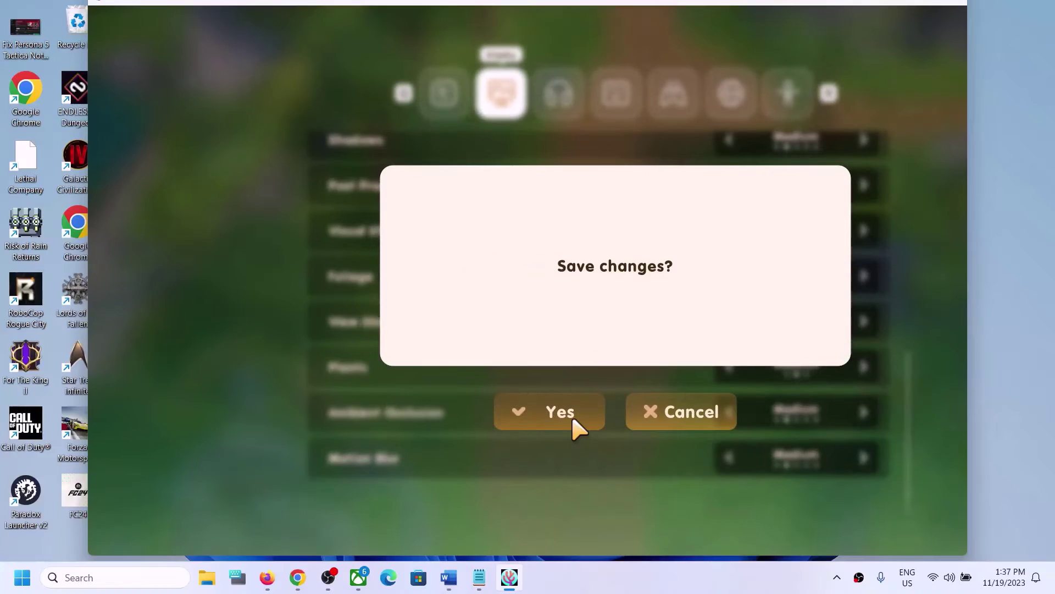
pyautogui.click(574, 420)
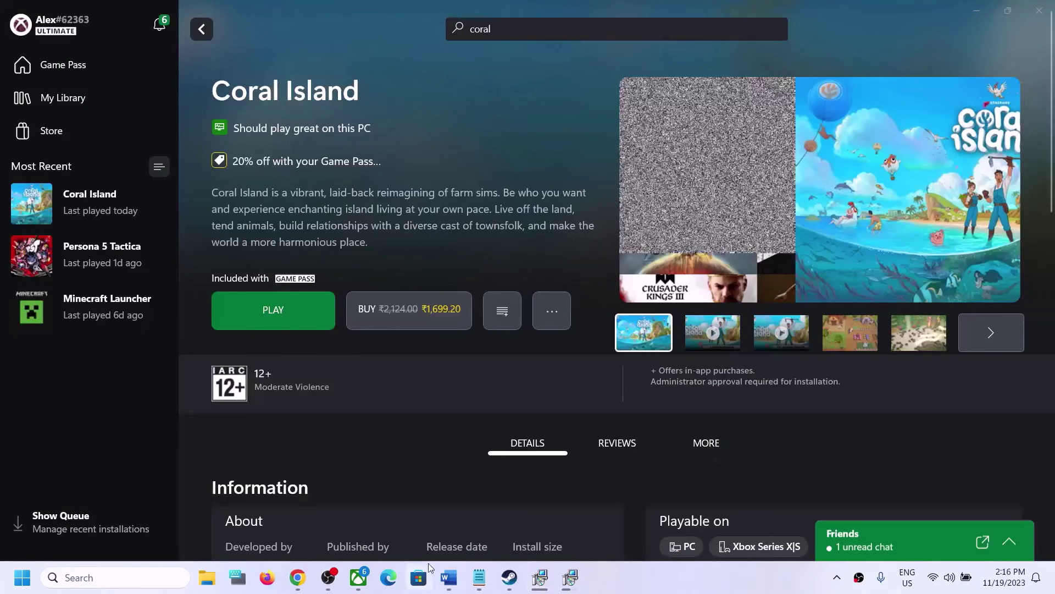
# Switch to the Word document and highlight Step 11's advice on disconnecting controllers and USB adapters and disabling Steam Overlay.
pyautogui.click(449, 577)
pyautogui.scroll(-3, 583, 285)
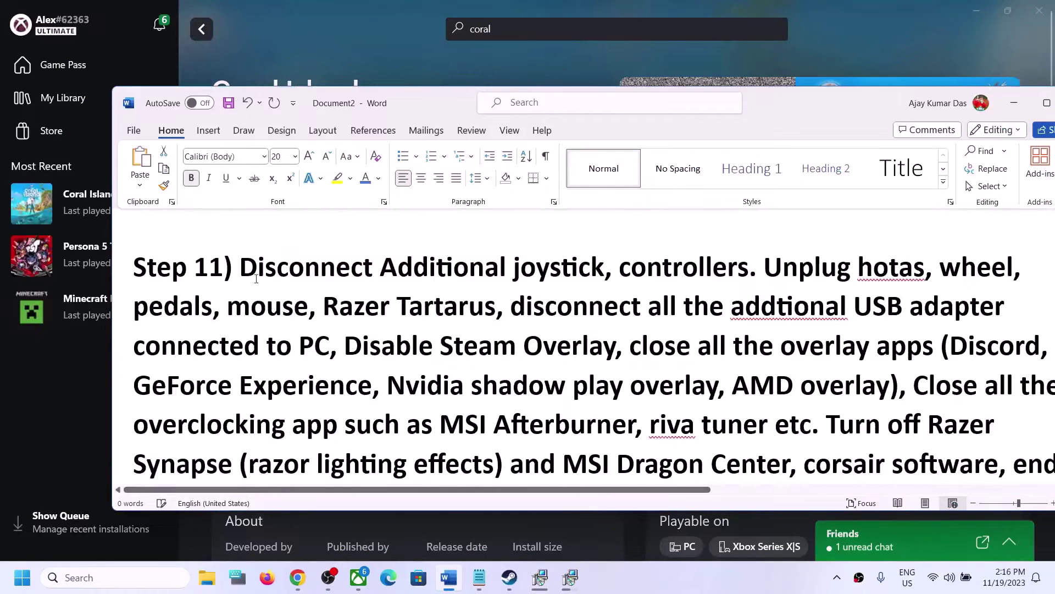
pyautogui.moveTo(584, 285); pyautogui.dragTo(756, 270)
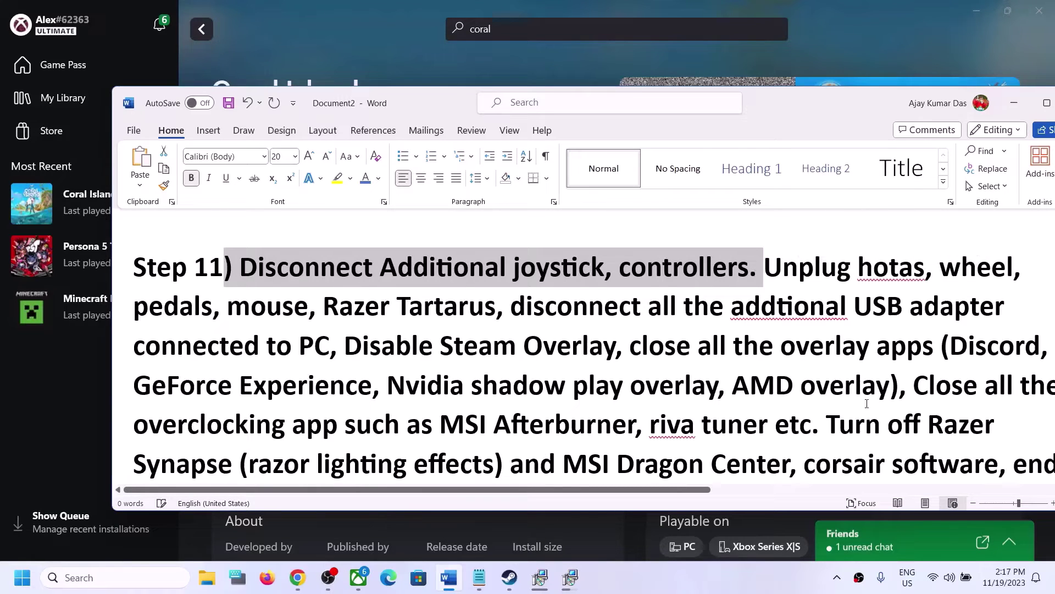
pyautogui.click(800, 269)
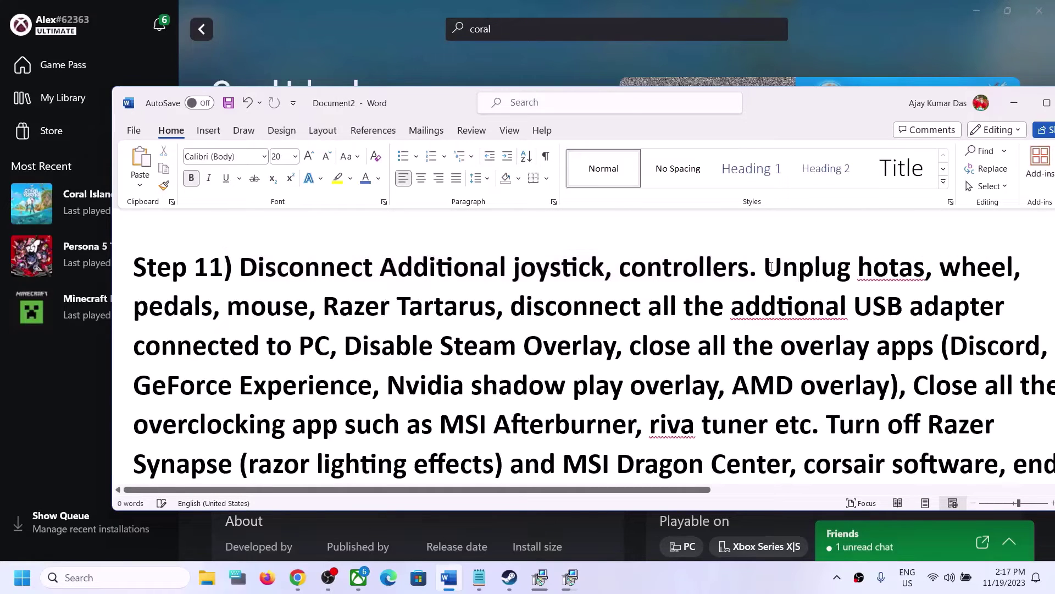
pyautogui.moveTo(837, 273); pyautogui.dragTo(330, 352)
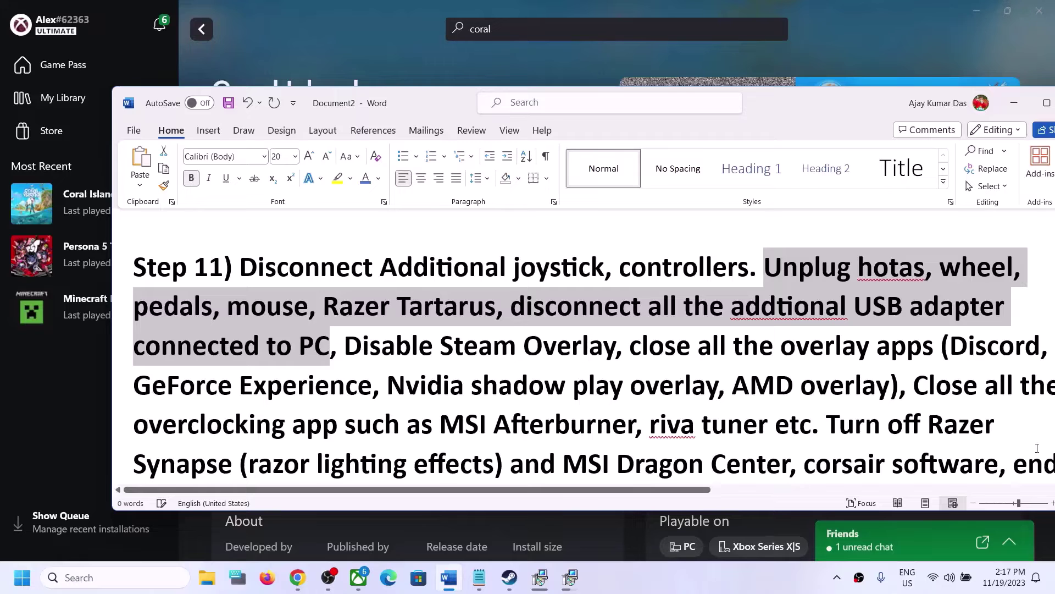
pyautogui.scroll(-1, 341, 385)
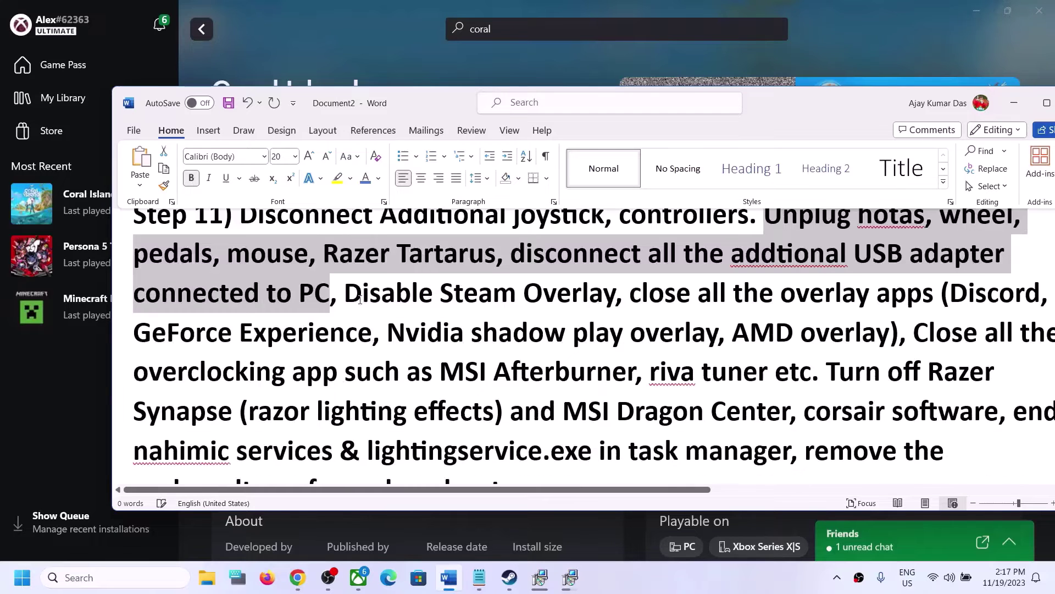
pyautogui.moveTo(345, 294); pyautogui.dragTo(573, 294)
# Switch to Steam, open Call of Duty's general properties to check the in-game Steam Overlay option, and close them.
pyautogui.click(508, 579)
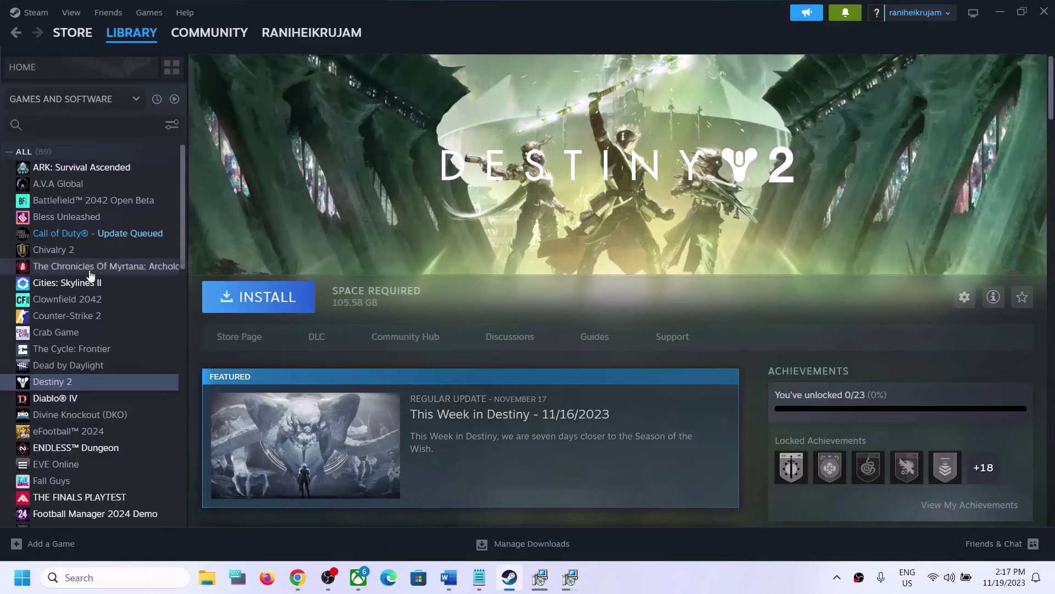
pyautogui.rightClick(106, 240)
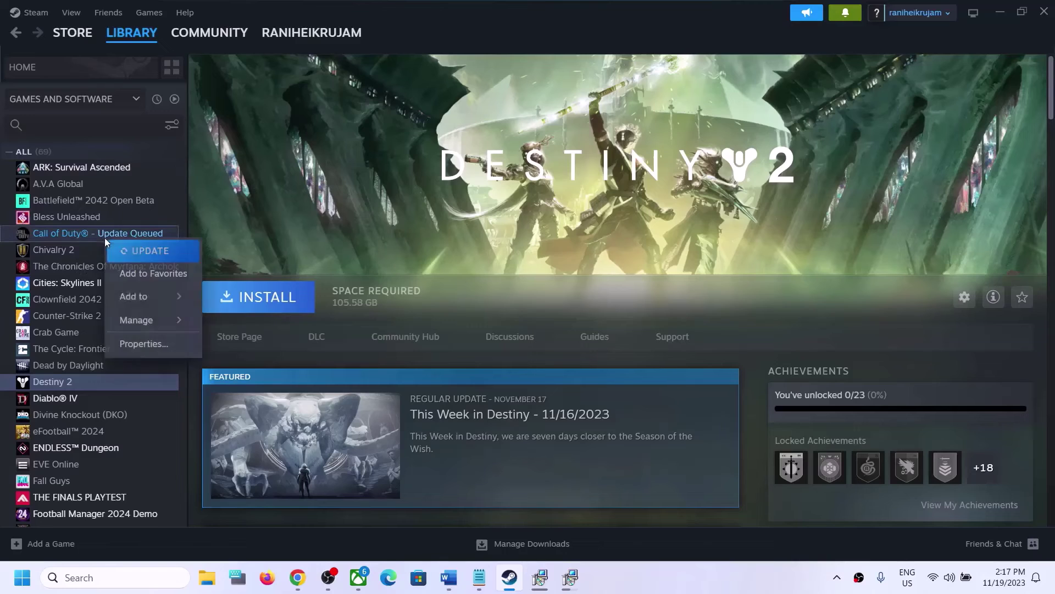
pyautogui.click(141, 346)
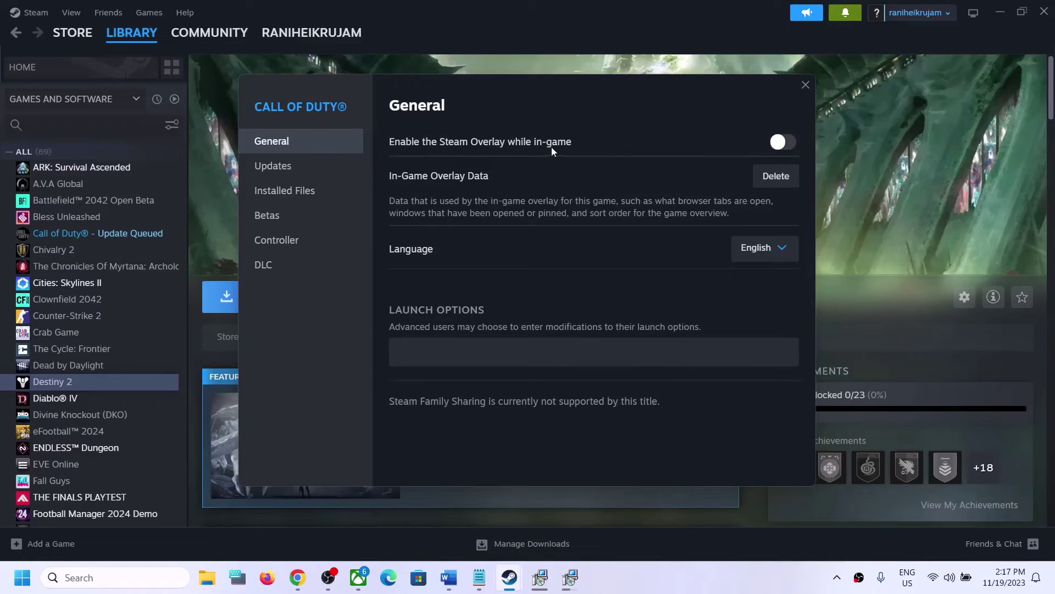
pyautogui.click(805, 85)
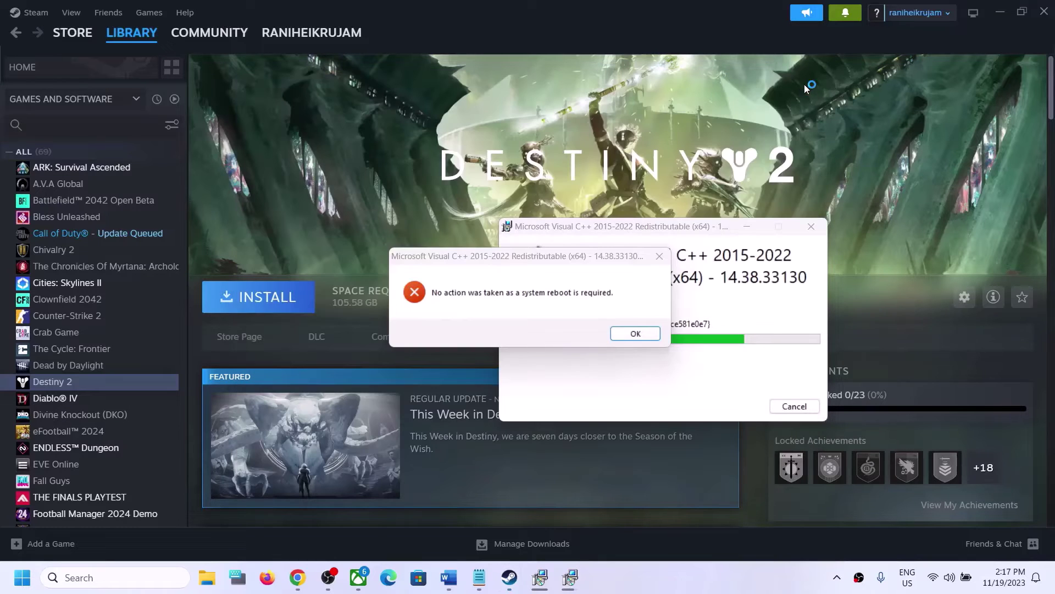
# Dismiss the x64 Visual C++ Redistributable error message and close its setup window.
pyautogui.click(628, 337)
pyautogui.click(794, 410)
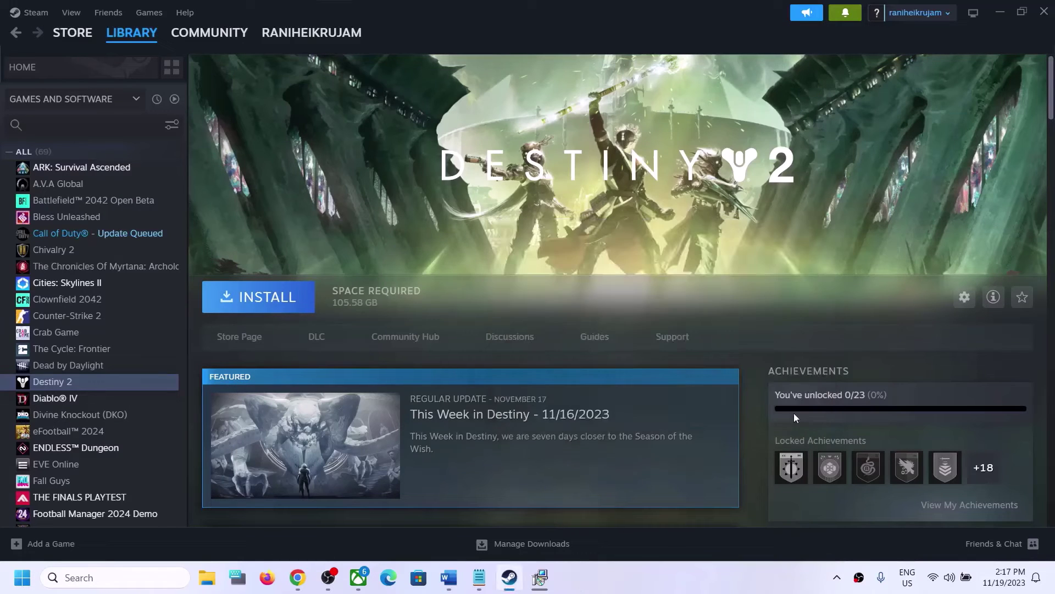
# Return to the Word document, maximize it, and highlight Step 11's advice on closing overlay apps and overclocking apps.
pyautogui.click(448, 577)
pyautogui.moveTo(630, 294); pyautogui.dragTo(1038, 294)
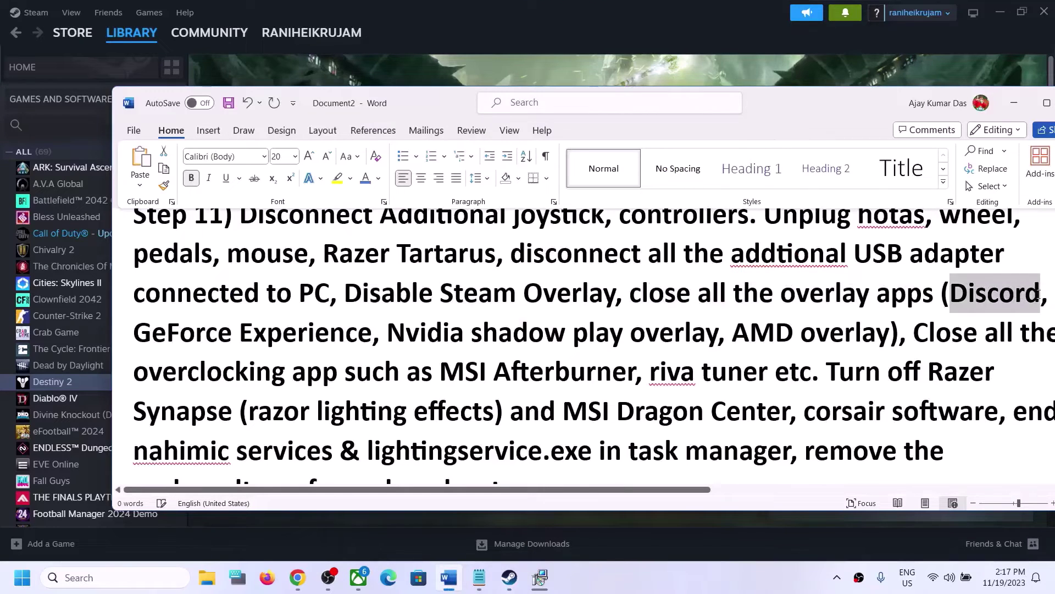
pyautogui.moveTo(138, 335); pyautogui.dragTo(317, 336)
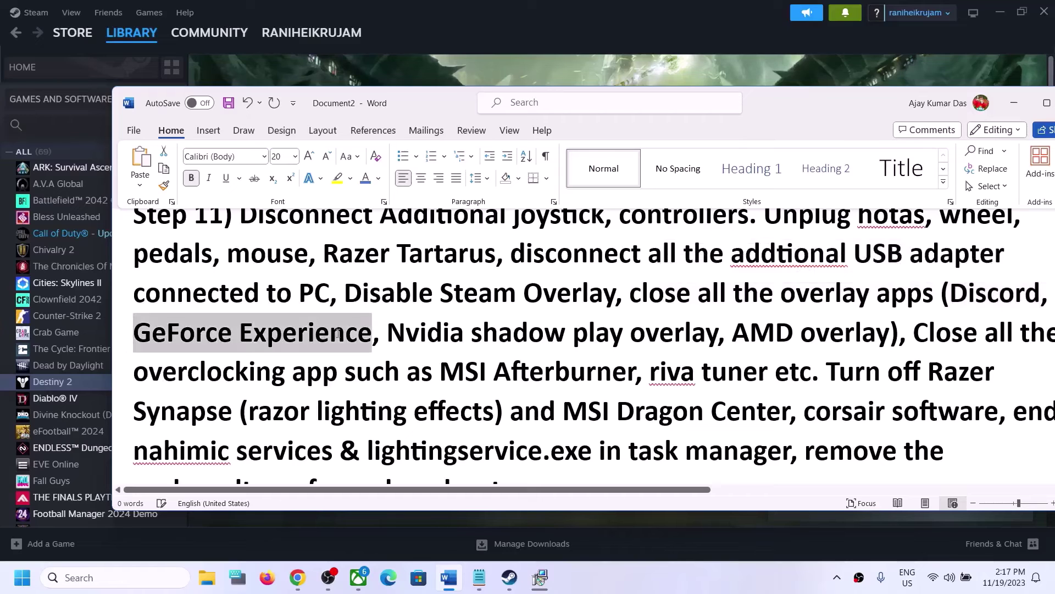
pyautogui.click(1046, 103)
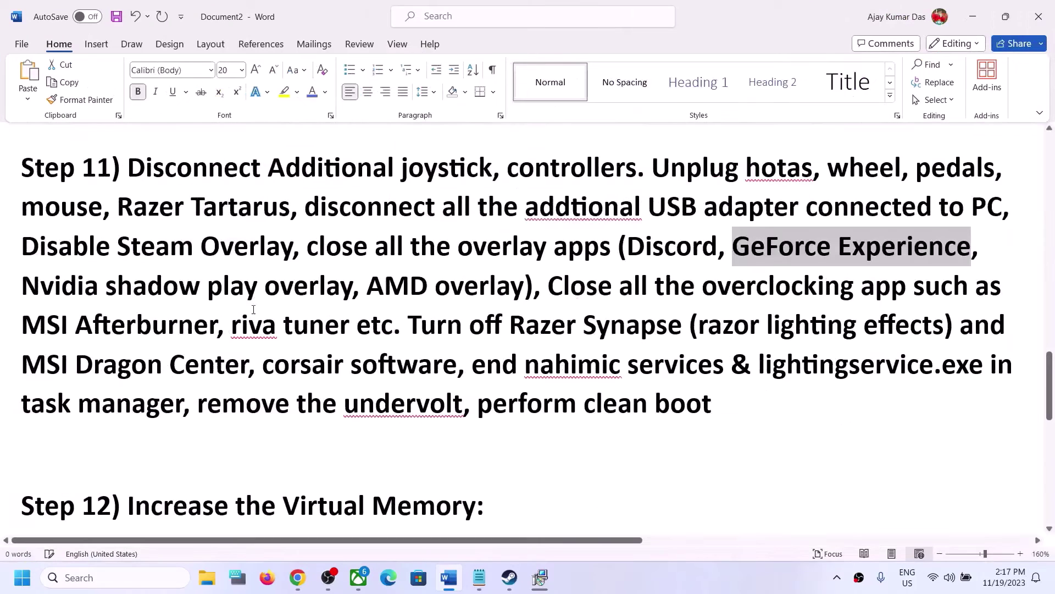
pyautogui.scroll(1, 331, 346)
pyautogui.moveTo(307, 299); pyautogui.dragTo(627, 299)
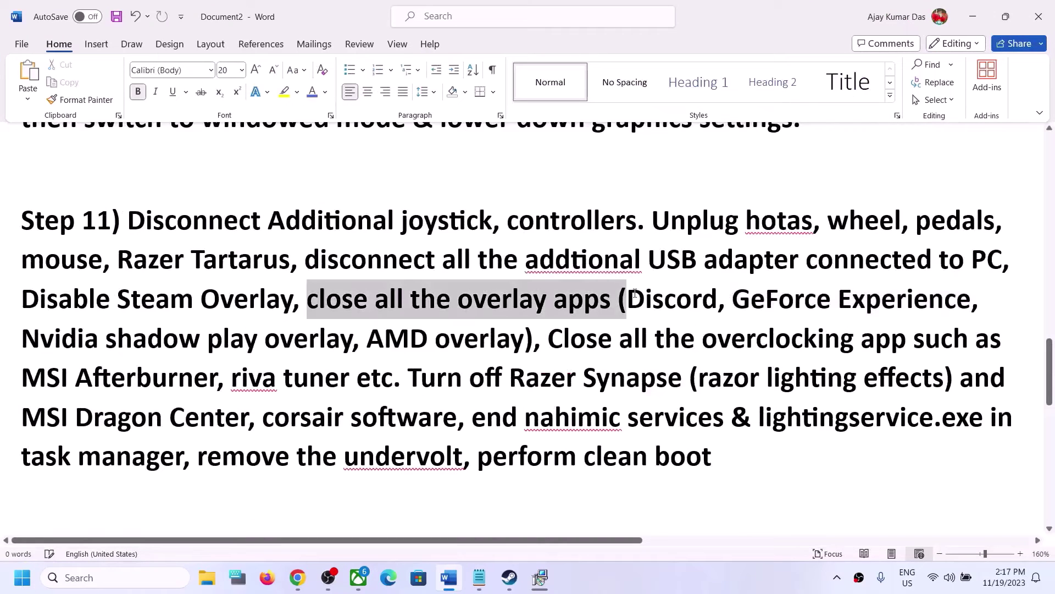
pyautogui.moveTo(549, 338); pyautogui.dragTo(970, 341)
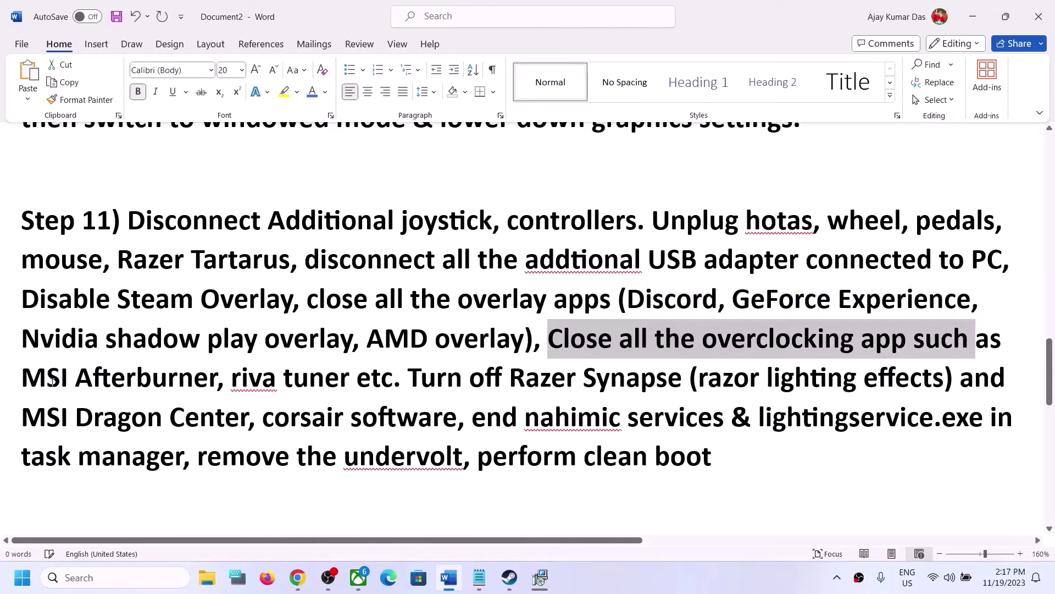
# Read the Step 11 instructions on closing overclocking apps, turning off lighting software, removing the undervolt and performing a clean boot.
pyautogui.moveTo(52, 382); pyautogui.dragTo(231, 380)
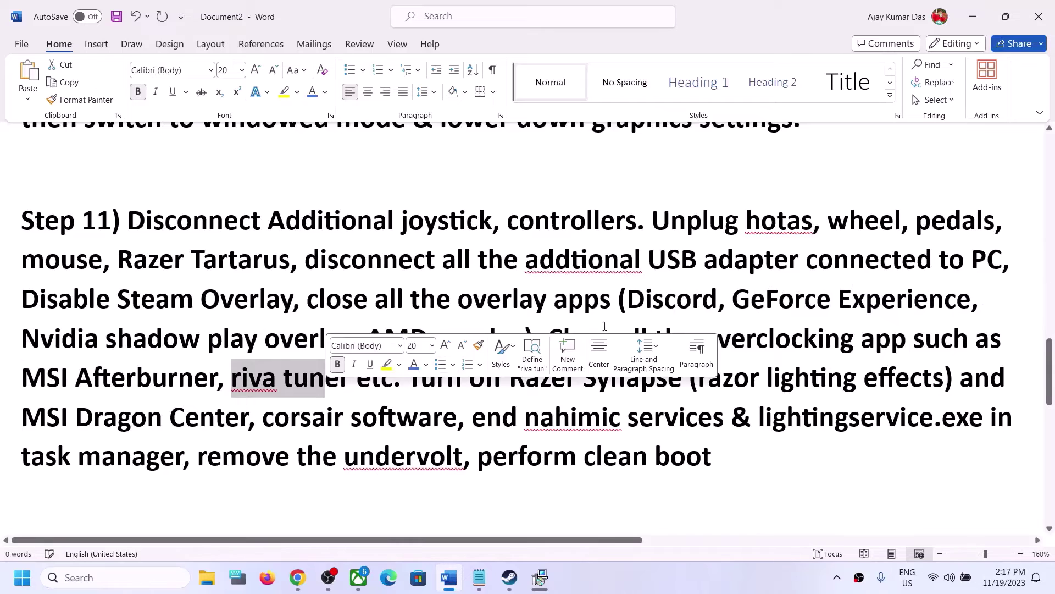
pyautogui.click(605, 326)
pyautogui.moveTo(550, 337); pyautogui.dragTo(797, 327)
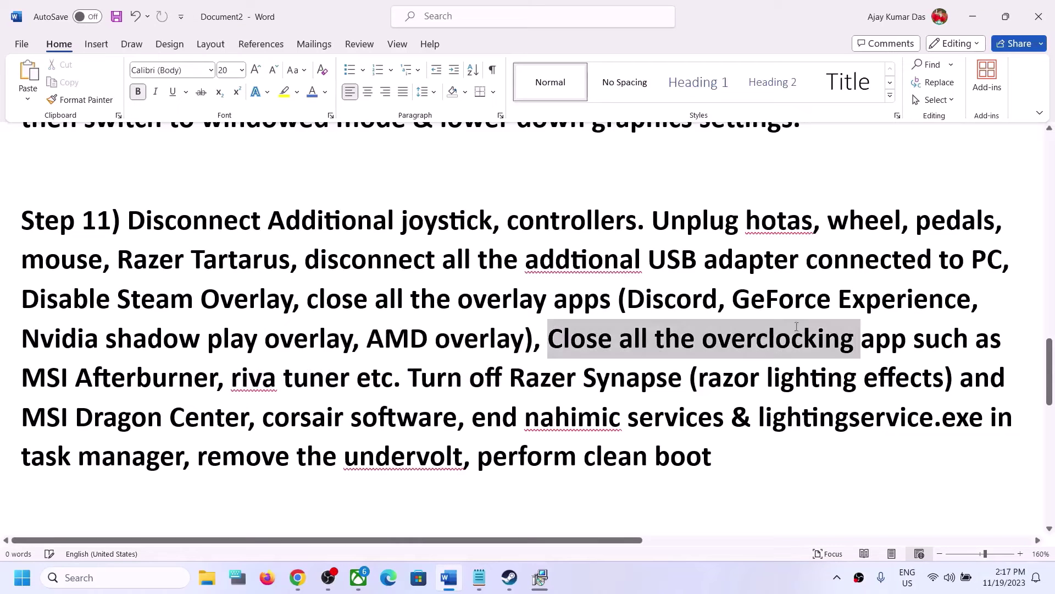
pyautogui.moveTo(859, 333); pyautogui.dragTo(910, 335)
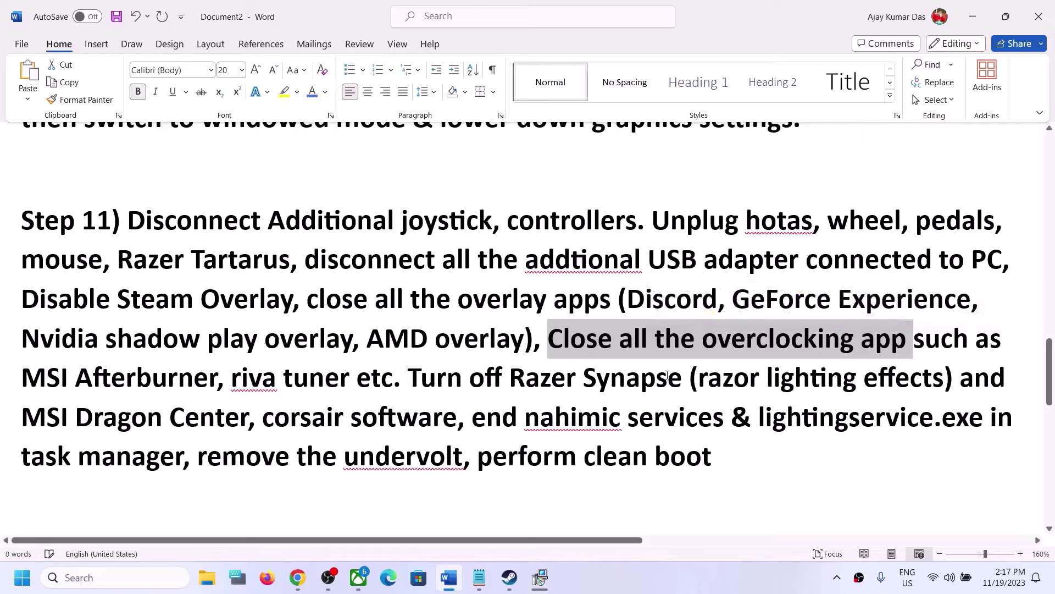
pyautogui.moveTo(414, 377); pyautogui.dragTo(464, 459)
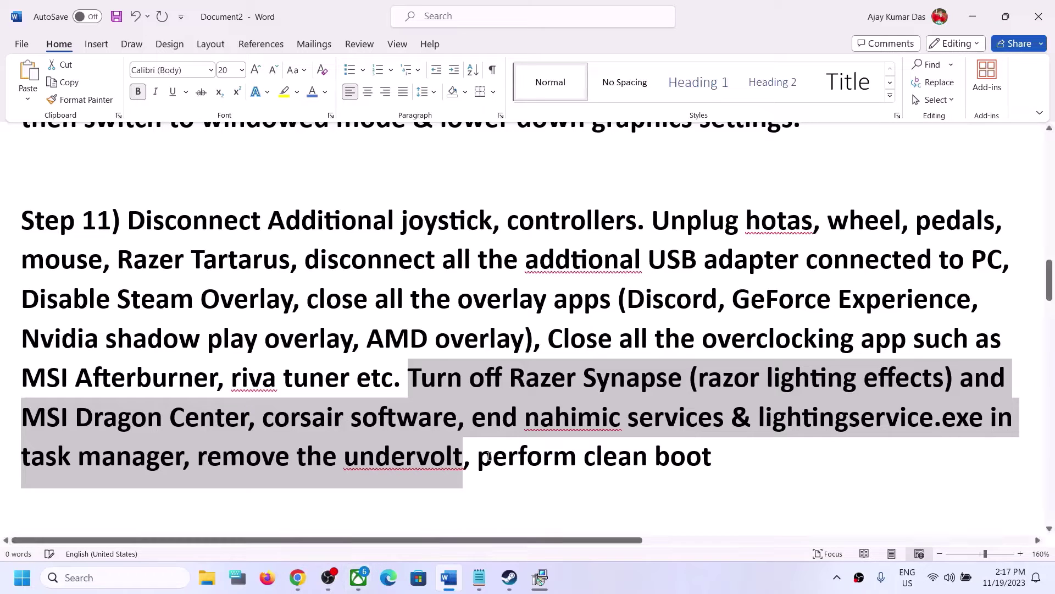
pyautogui.click(307, 459)
pyautogui.moveTo(199, 457); pyautogui.dragTo(462, 457)
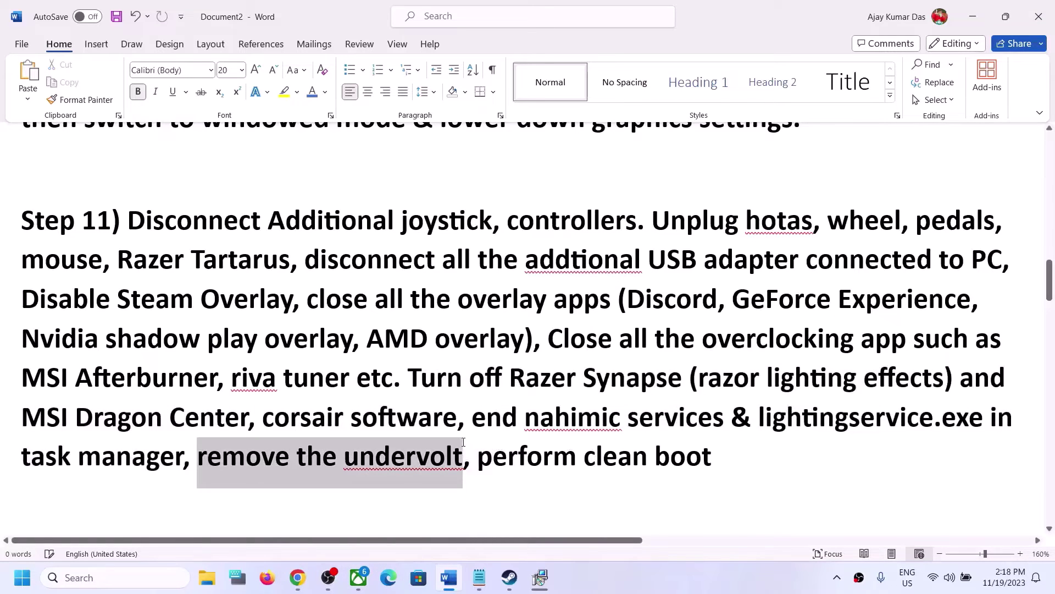
pyautogui.moveTo(727, 456); pyautogui.dragTo(477, 457)
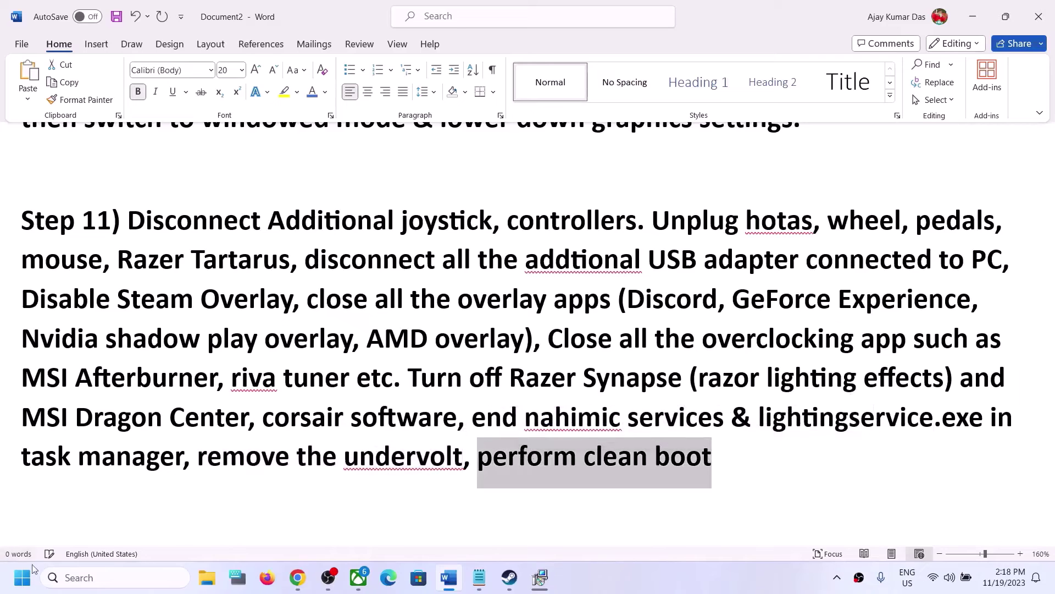
# Open System Configuration, hide all Microsoft services in the services list and accept the configuration.
pyautogui.click(103, 578)
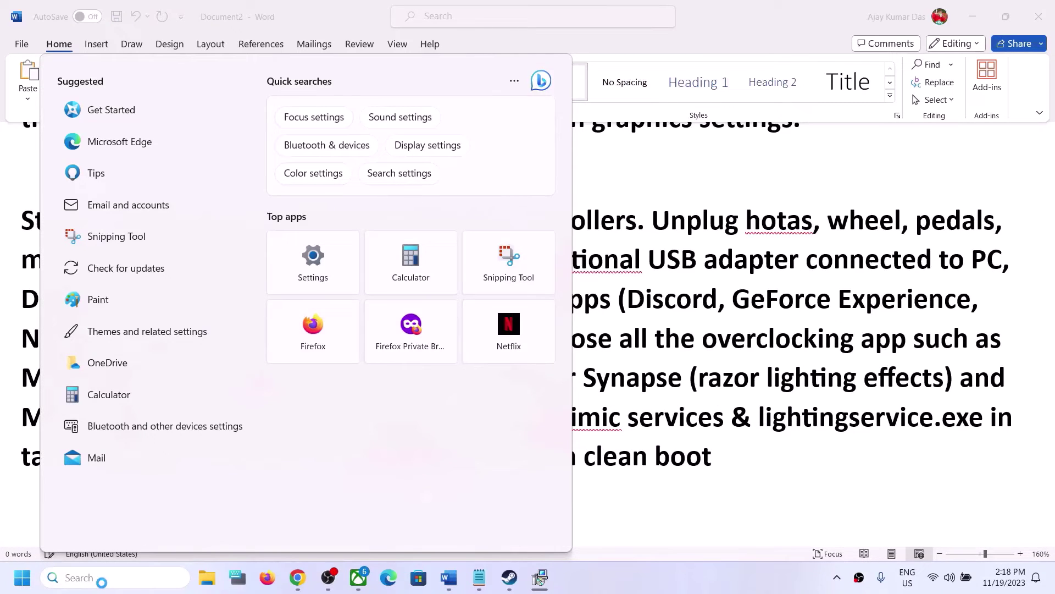
pyautogui.write('system Configuration')
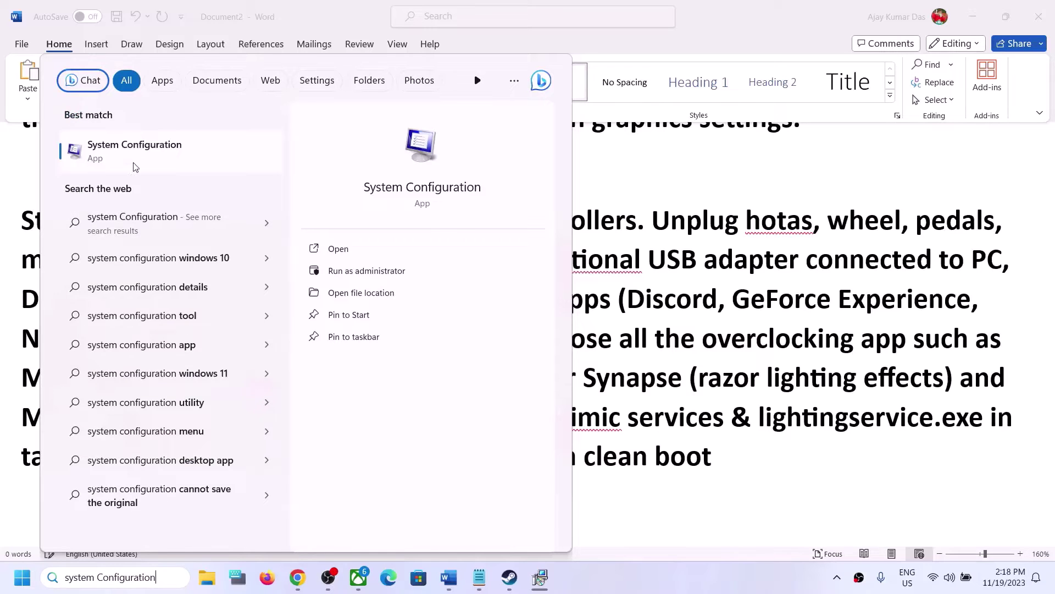
pyautogui.click(412, 171)
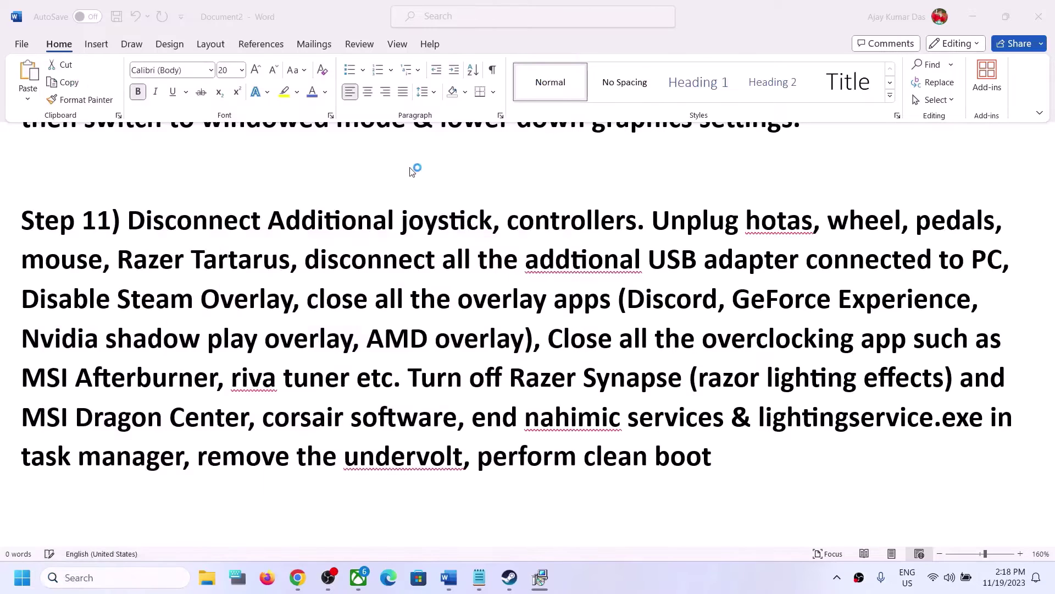
pyautogui.click(424, 181)
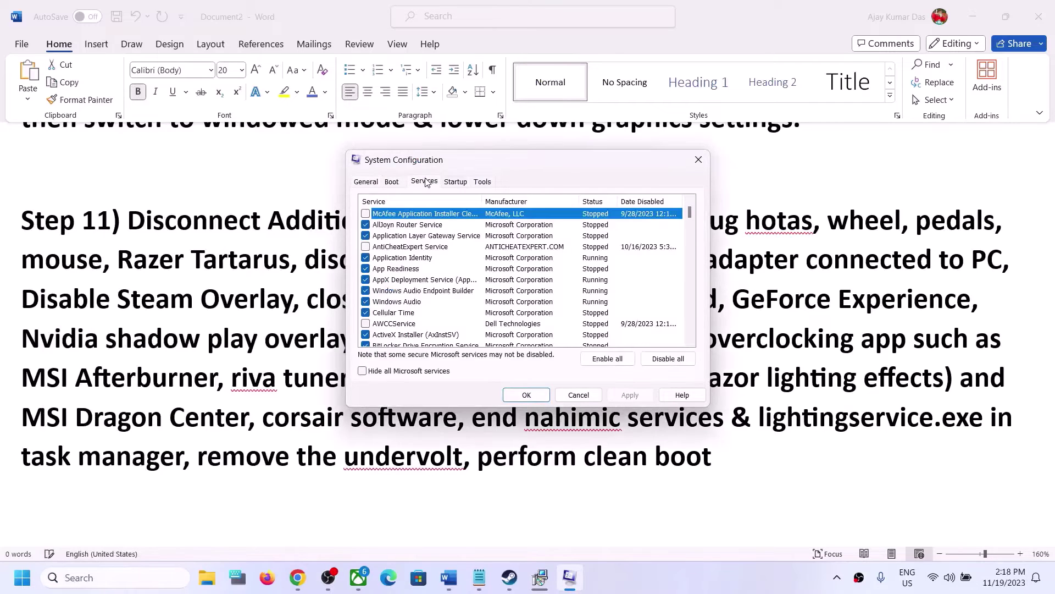
pyautogui.click(362, 371)
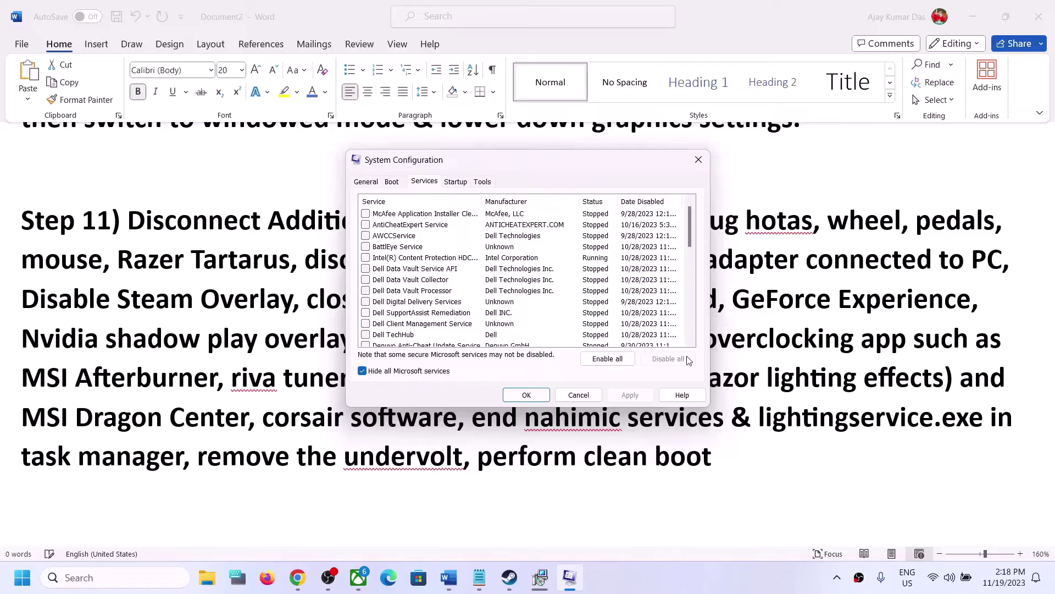
pyautogui.click(525, 395)
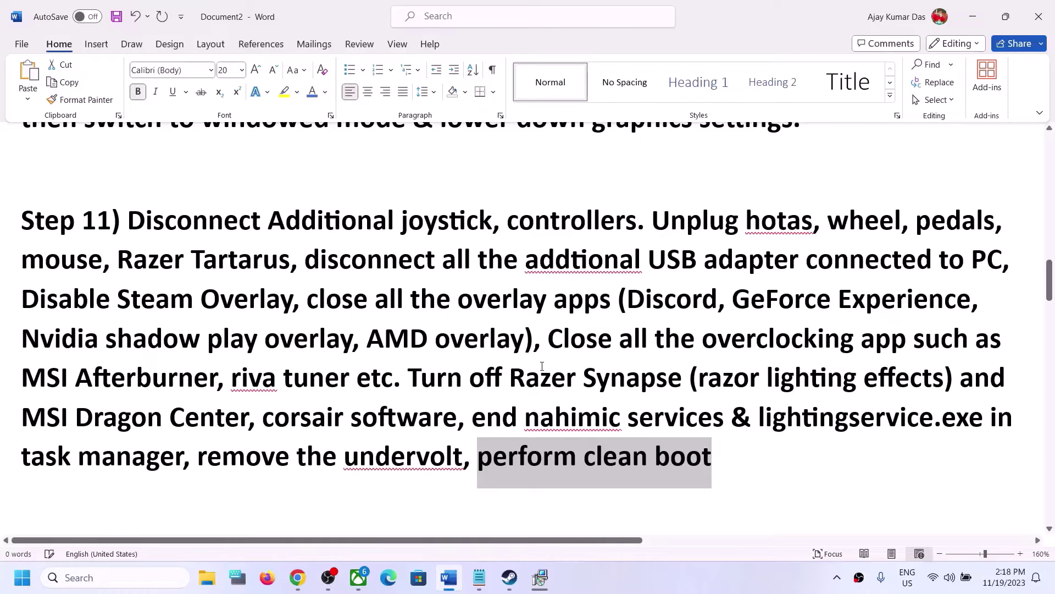
# Read the Step 12 instructions on increasing the virtual memory.
pyautogui.scroll(-5, 347, 421)
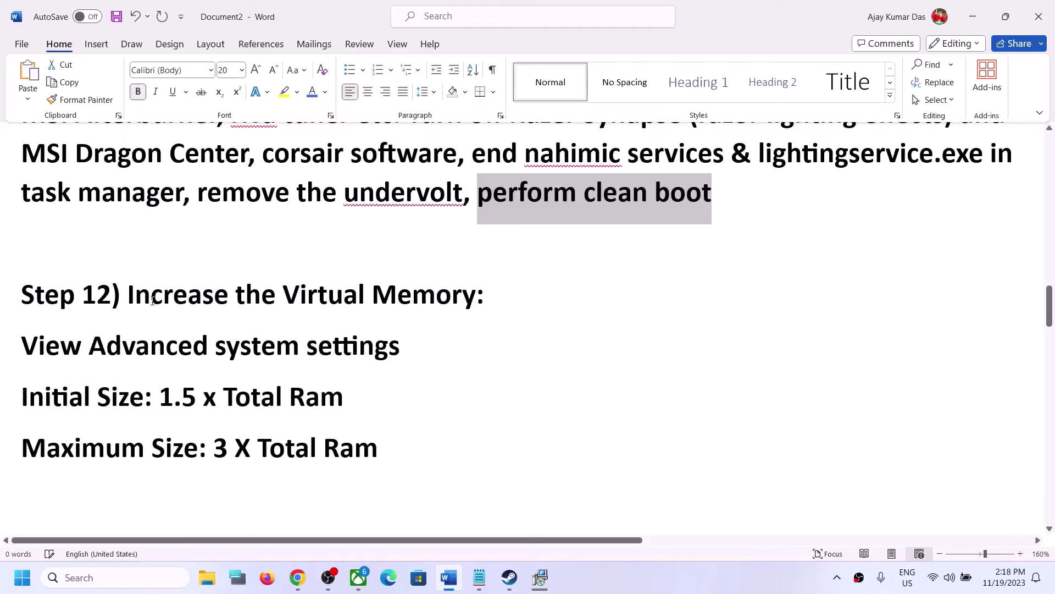
pyautogui.moveTo(153, 300); pyautogui.dragTo(588, 301)
pyautogui.click(621, 589)
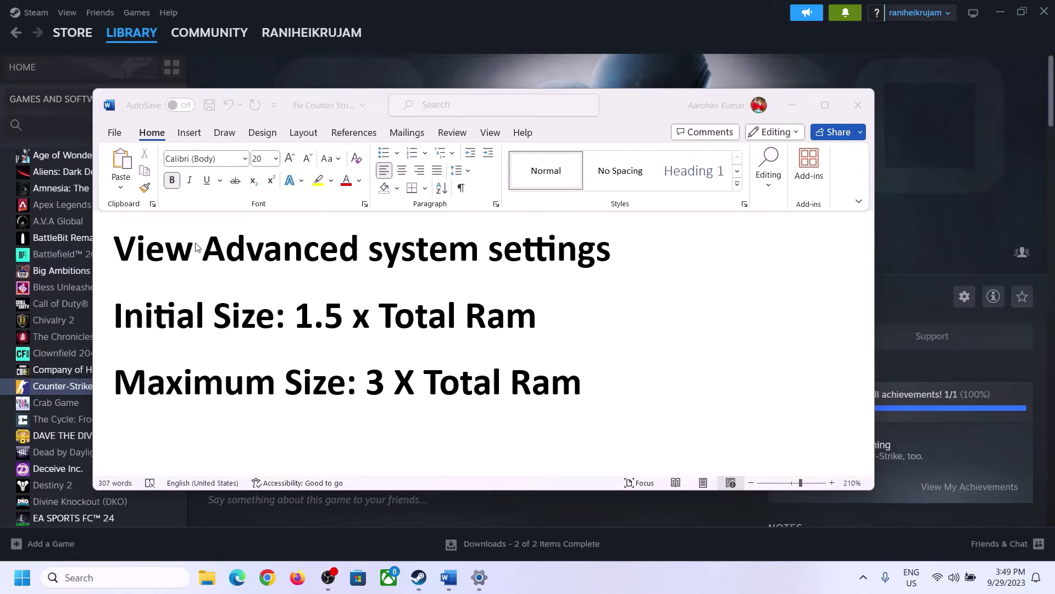
# Copy "View Advanced system settings" from the notes and use it in Windows search to open that control panel item.
pyautogui.click(128, 254)
pyautogui.moveTo(125, 253); pyautogui.dragTo(587, 261)
pyautogui.hotkey('ctrl', 'c')
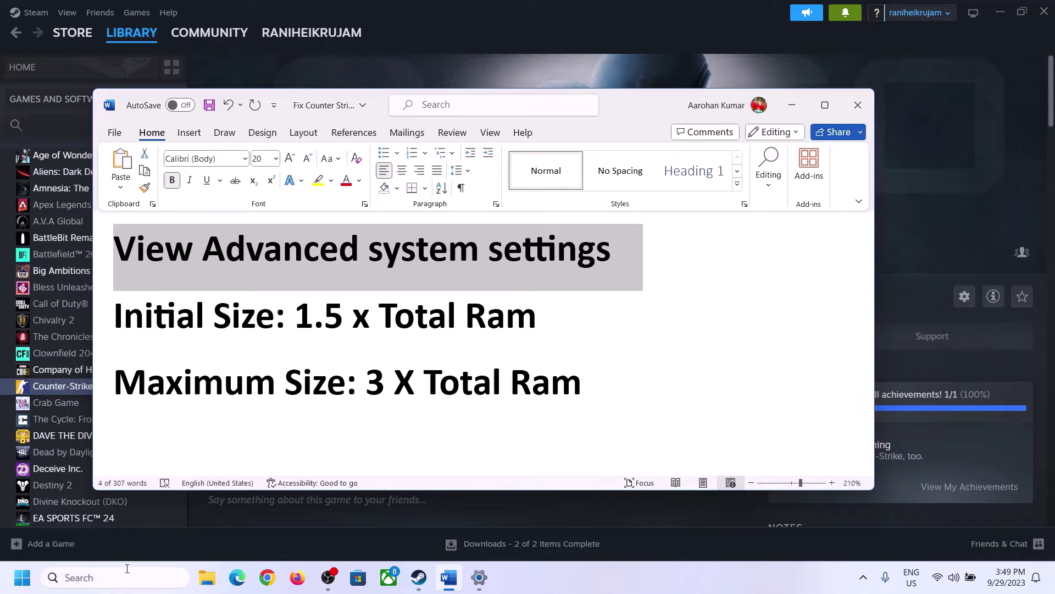
pyautogui.click(122, 577)
pyautogui.hotkey('ctrl', 'v')
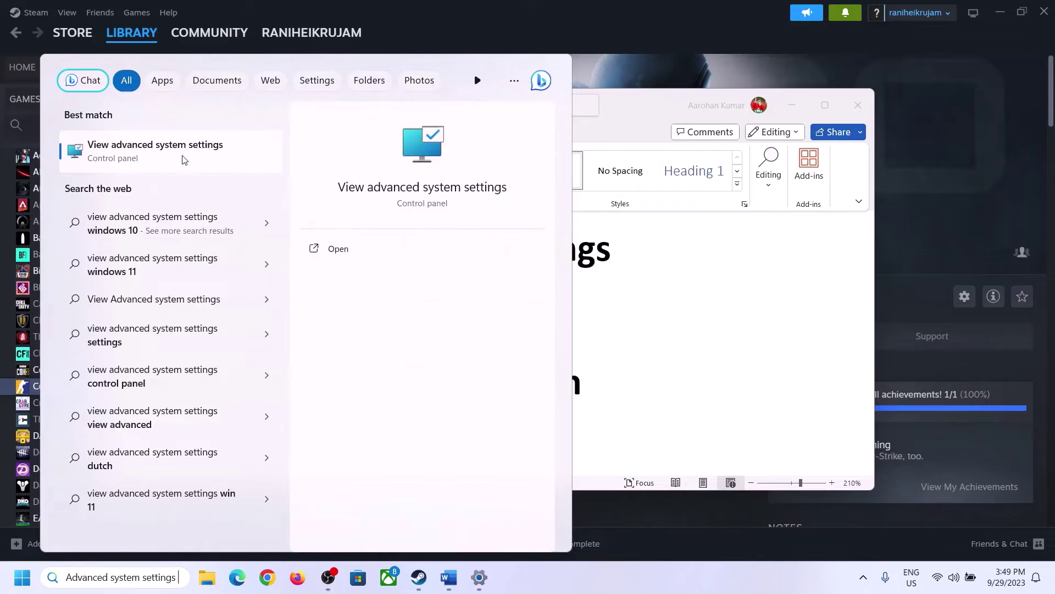
pyautogui.click(147, 159)
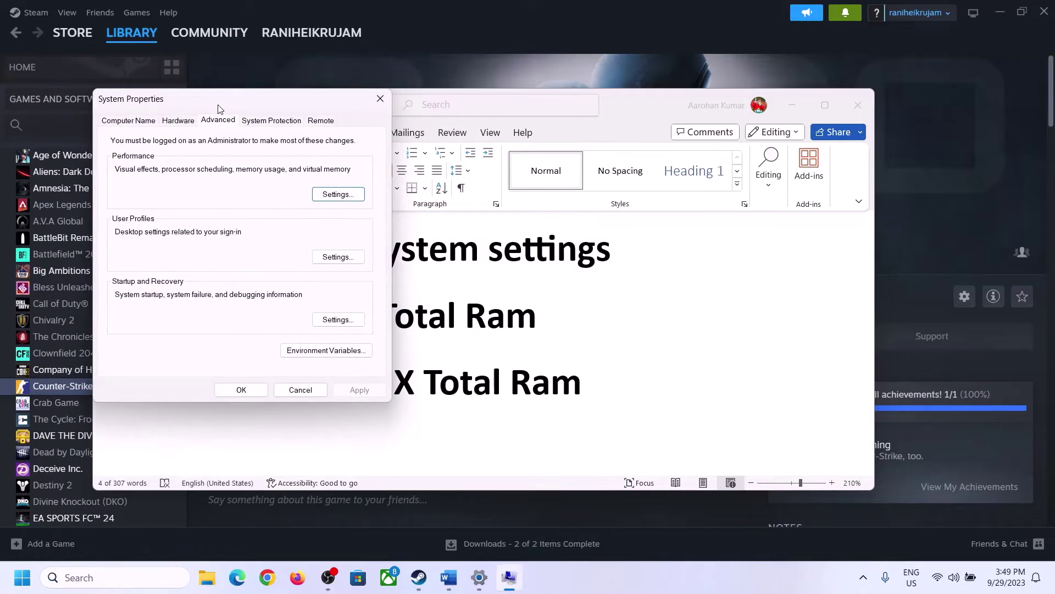
# In the advanced performance options' virtual memory settings, disable automatic paging file management and select a custom size for drive C.
pyautogui.moveTo(218, 104); pyautogui.dragTo(474, 178)
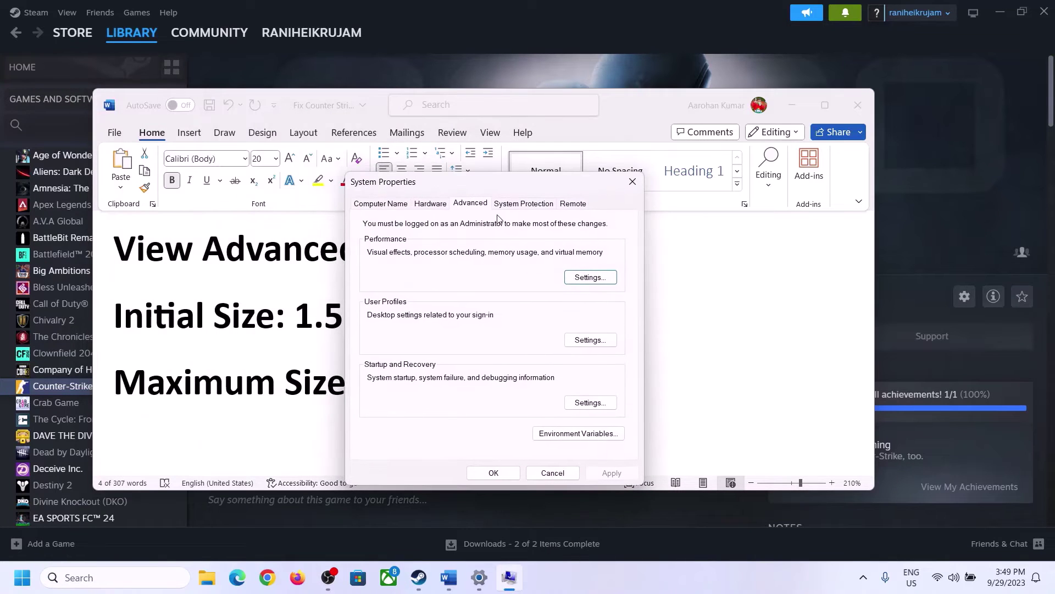
pyautogui.click(591, 280)
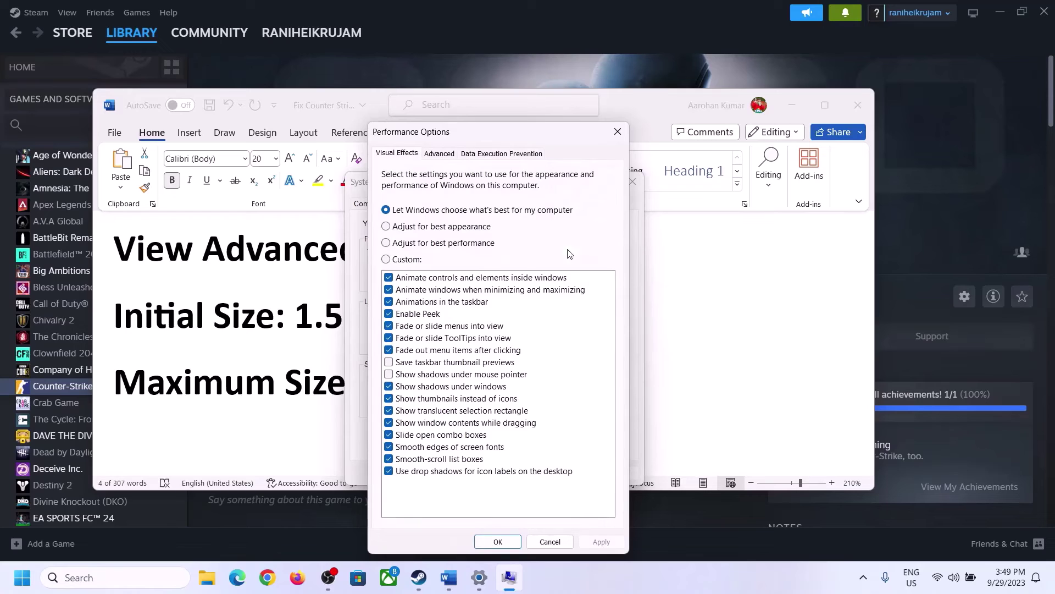
pyautogui.click(440, 154)
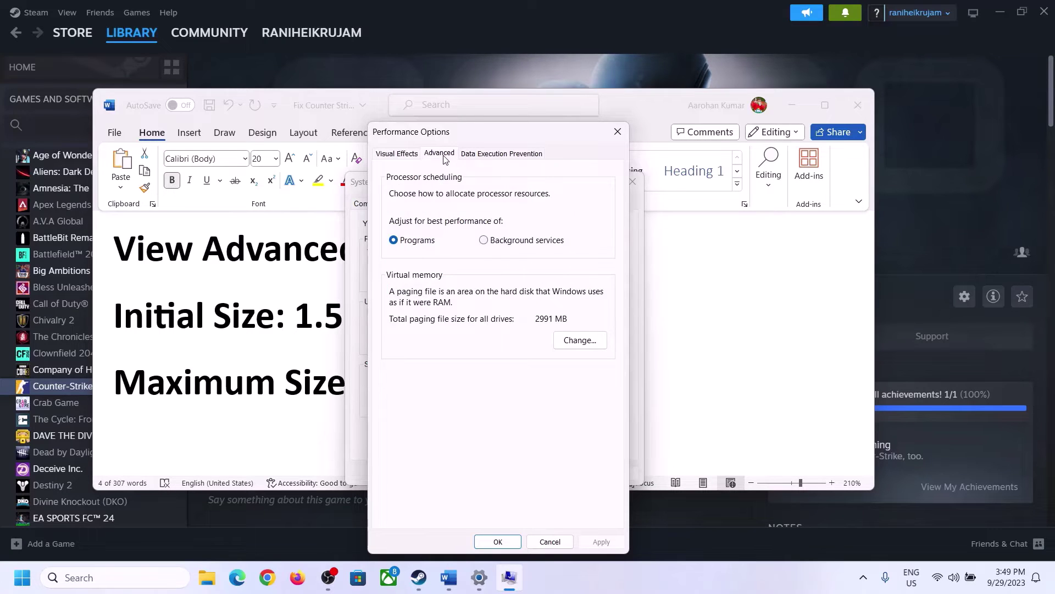
pyautogui.click(584, 341)
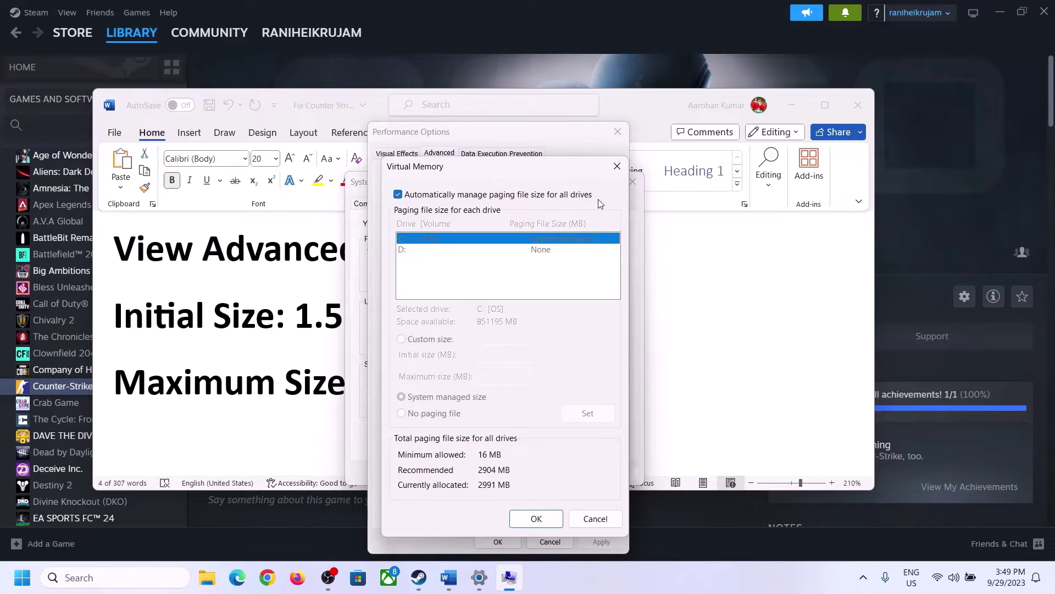
pyautogui.click(398, 195)
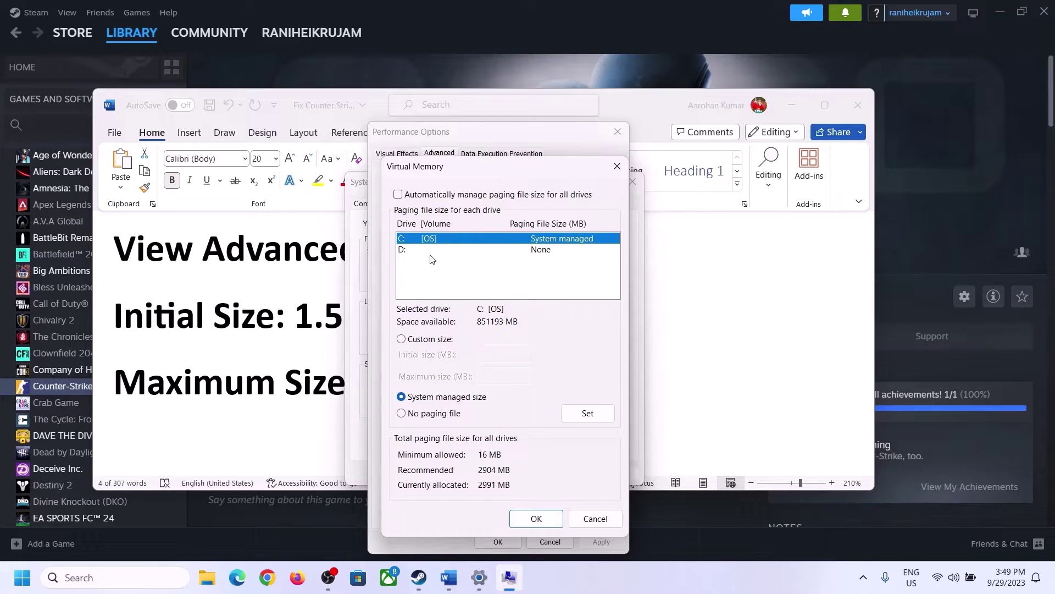
pyautogui.click(402, 341)
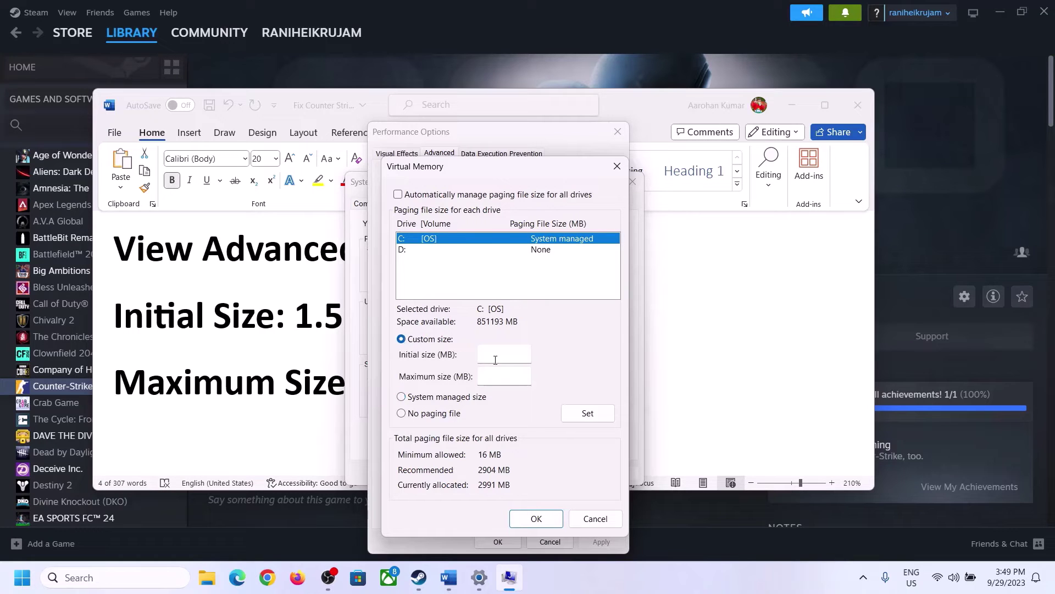
# Check the initial size formula in the Word notes and the installed RAM in the Windows Settings device specifications.
pyautogui.click(299, 330)
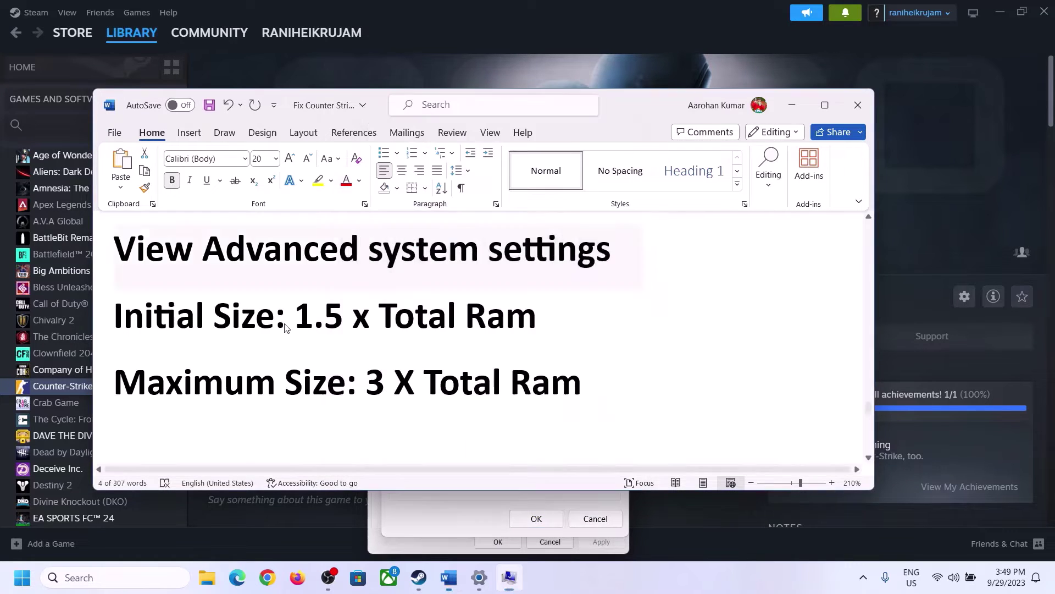
pyautogui.moveTo(304, 320); pyautogui.dragTo(355, 318)
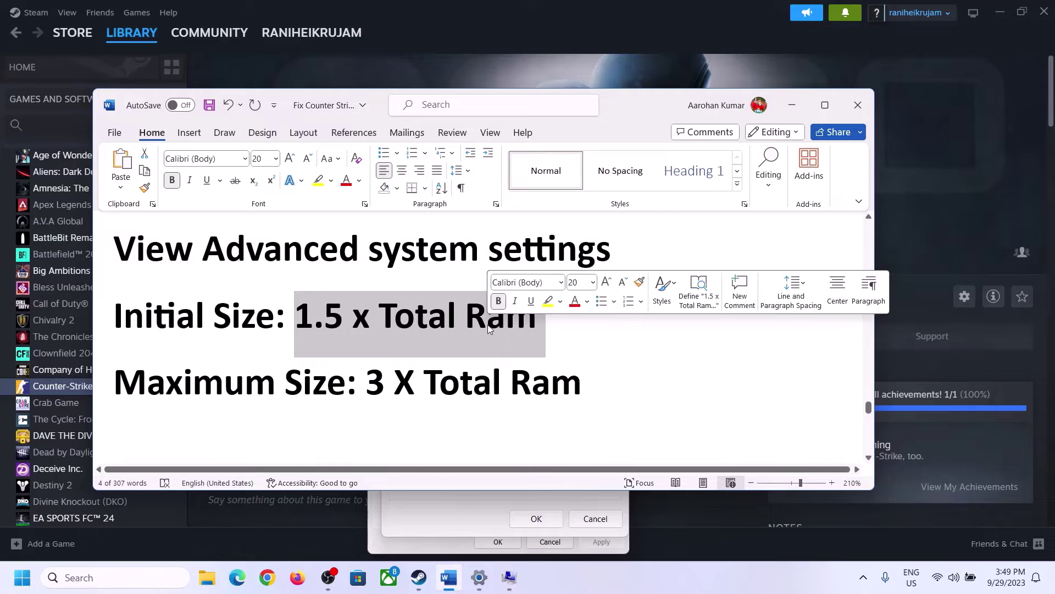
pyautogui.click(480, 581)
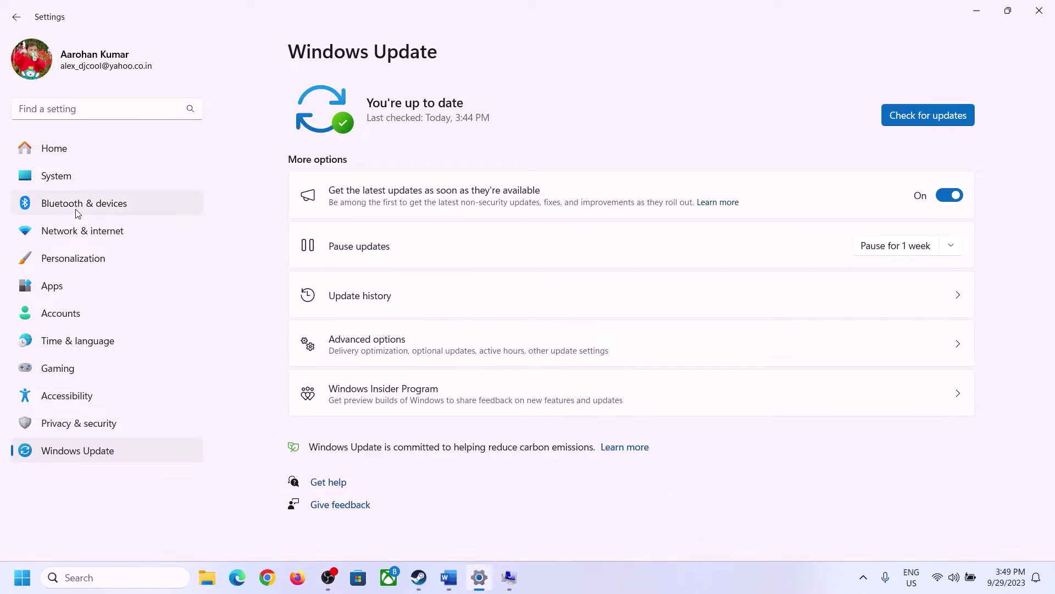
pyautogui.click(49, 184)
pyautogui.scroll(-8, 389, 394)
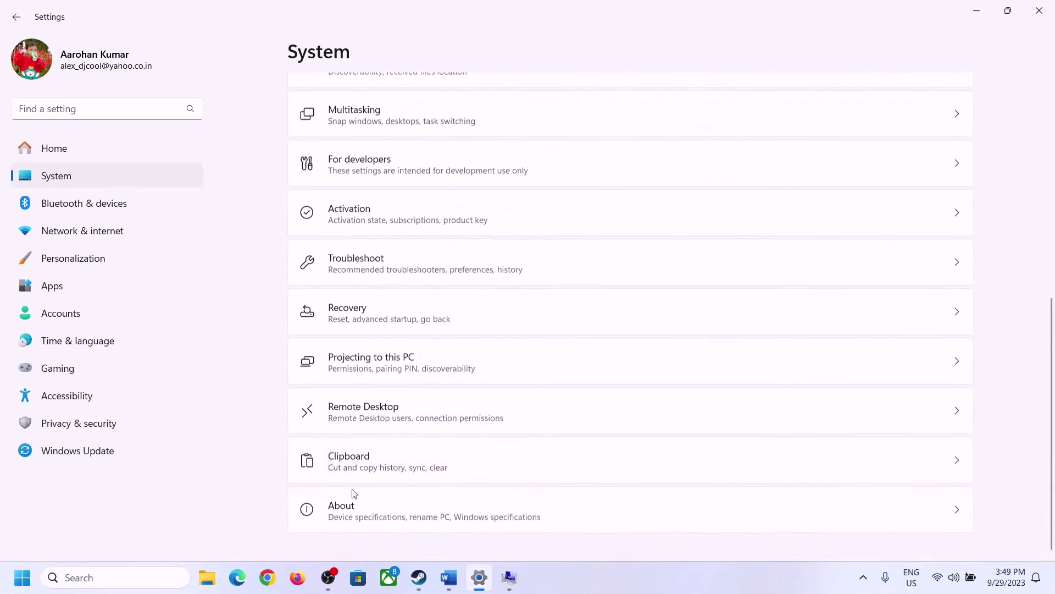
pyautogui.click(348, 521)
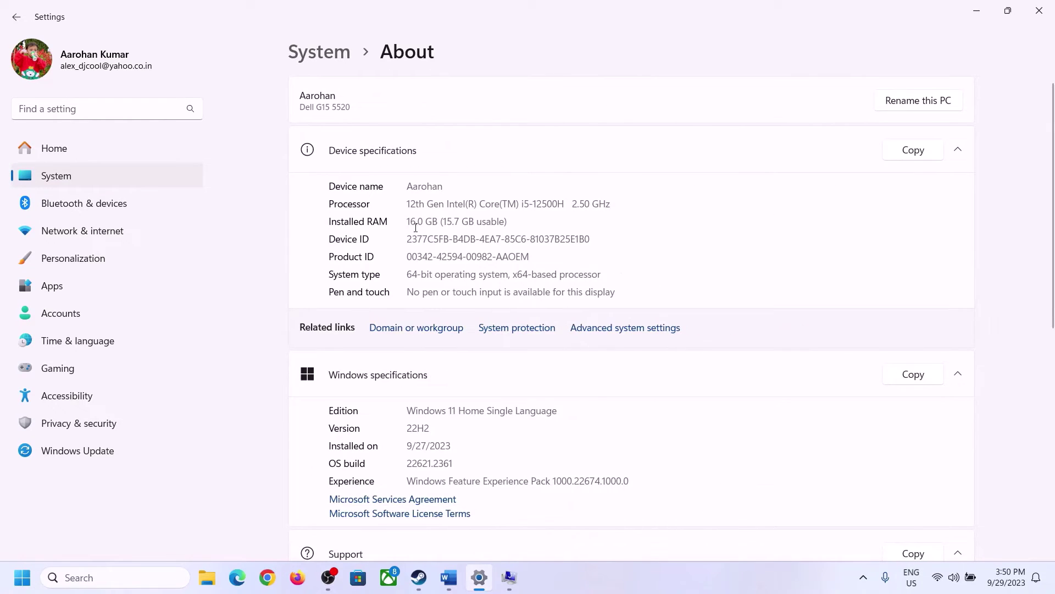
pyautogui.moveTo(419, 220); pyautogui.dragTo(405, 220)
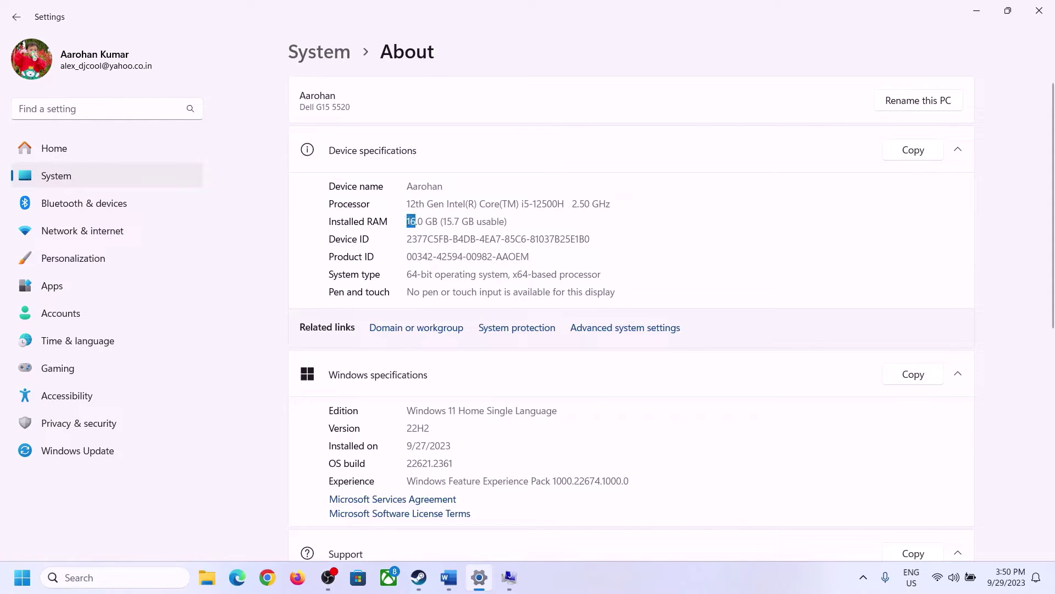
pyautogui.click(415, 220)
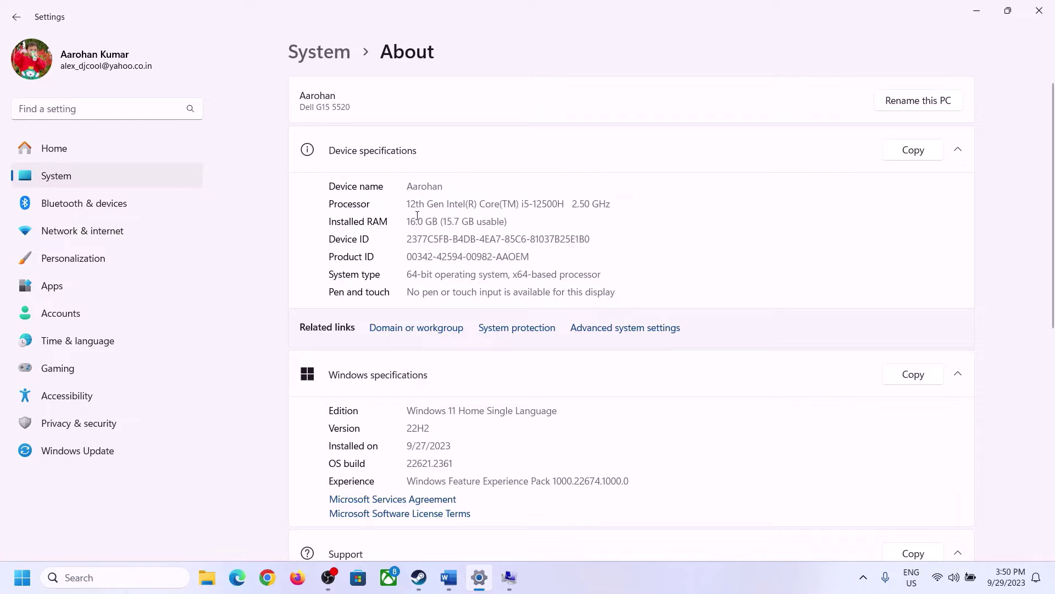
pyautogui.moveTo(417, 220); pyautogui.dragTo(405, 220)
pyautogui.click(509, 576)
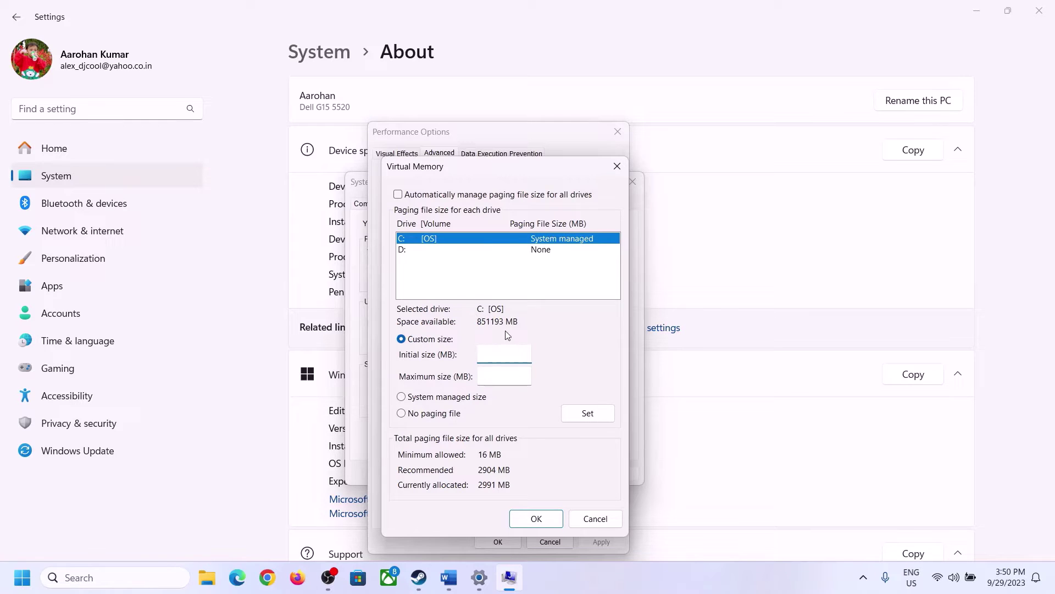
pyautogui.moveTo(479, 577)
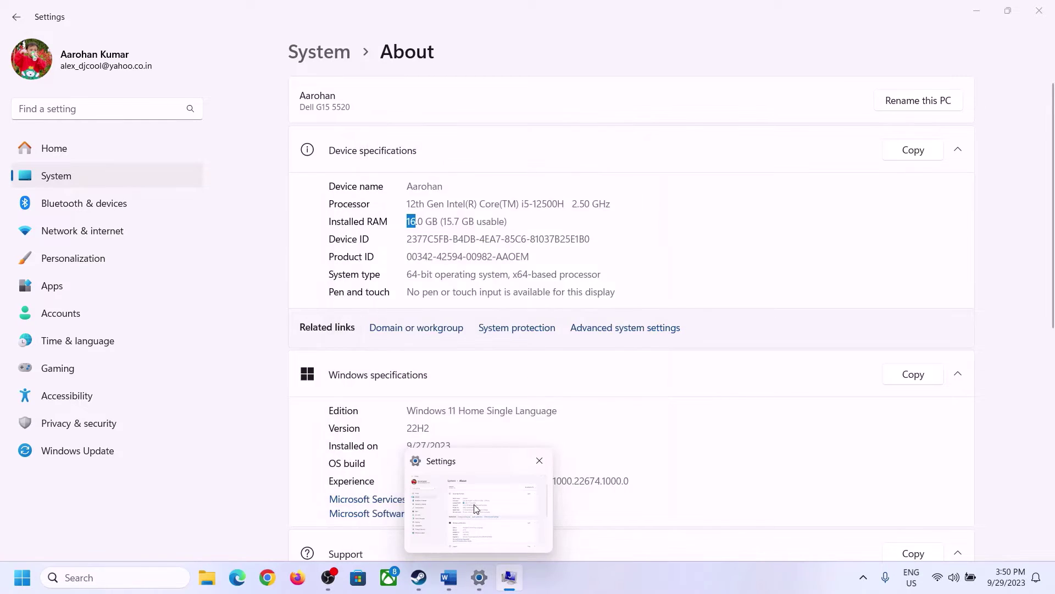
pyautogui.click(476, 508)
# Launch Calculator with the Run command calc.
pyautogui.press('super+r')
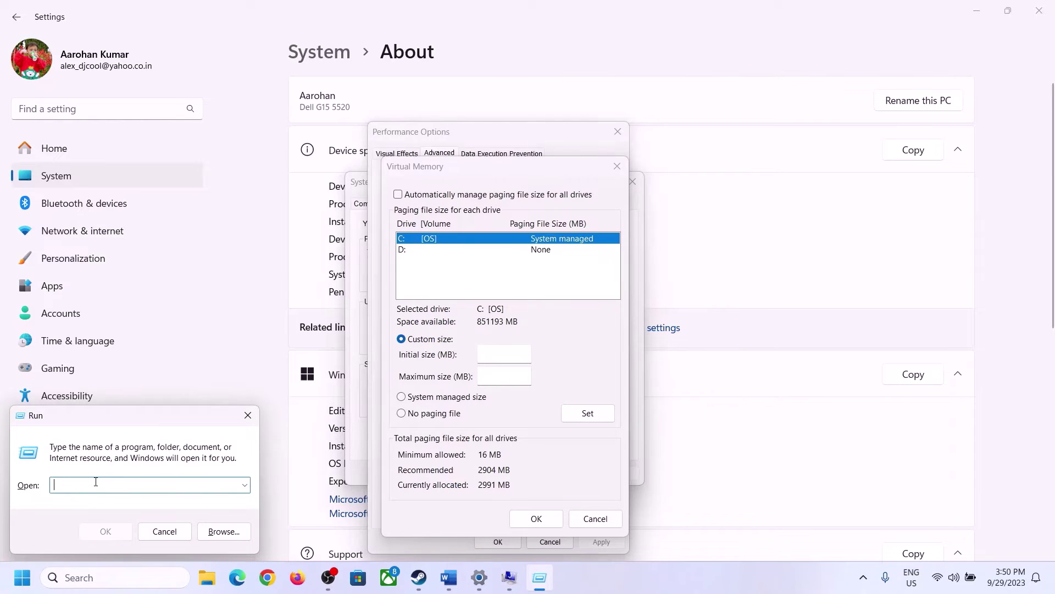
pyautogui.write('calc')
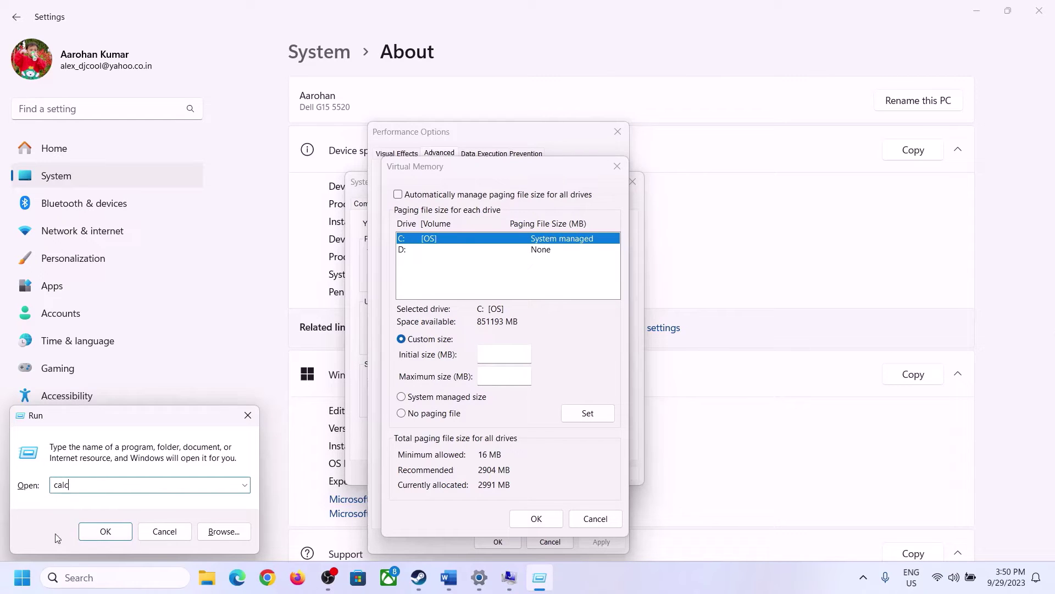
pyautogui.click(105, 531)
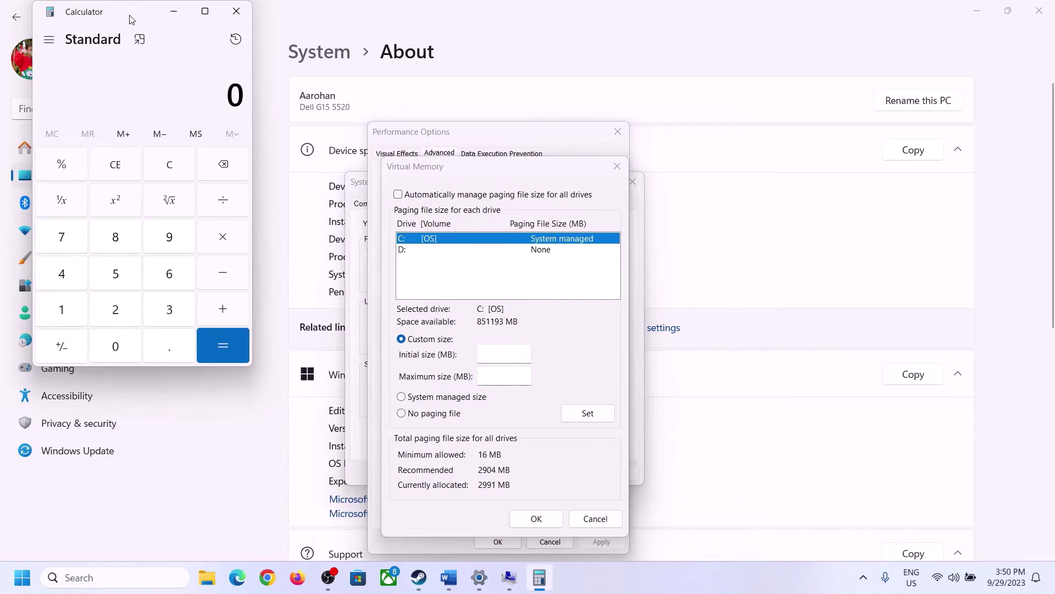
# Place Calculator beside the virtual memory dialog and bring up the paging size formulas in the Word notes.
pyautogui.moveTo(131, 20); pyautogui.dragTo(769, 181)
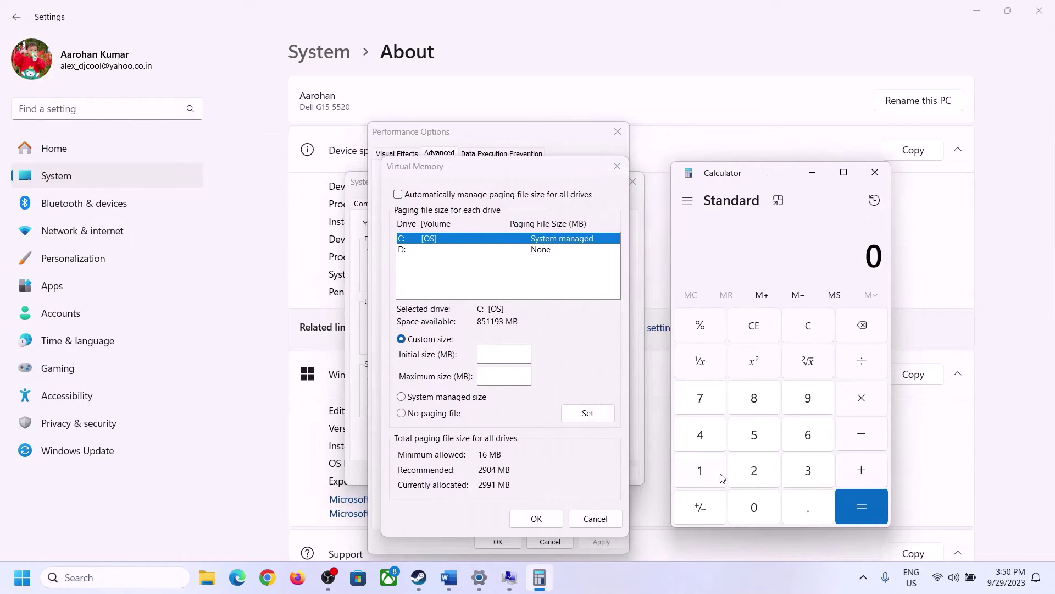
pyautogui.click(450, 579)
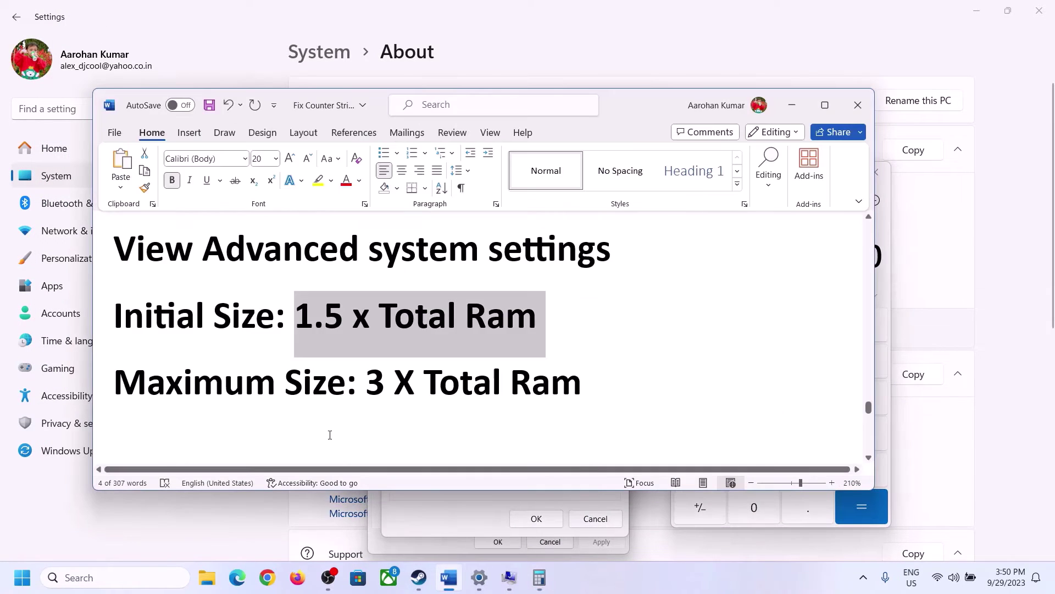
pyautogui.click(539, 577)
# Convert the 16 GB of installed RAM to megabytes in Calculator as 16 × 1024.
pyautogui.click(701, 473)
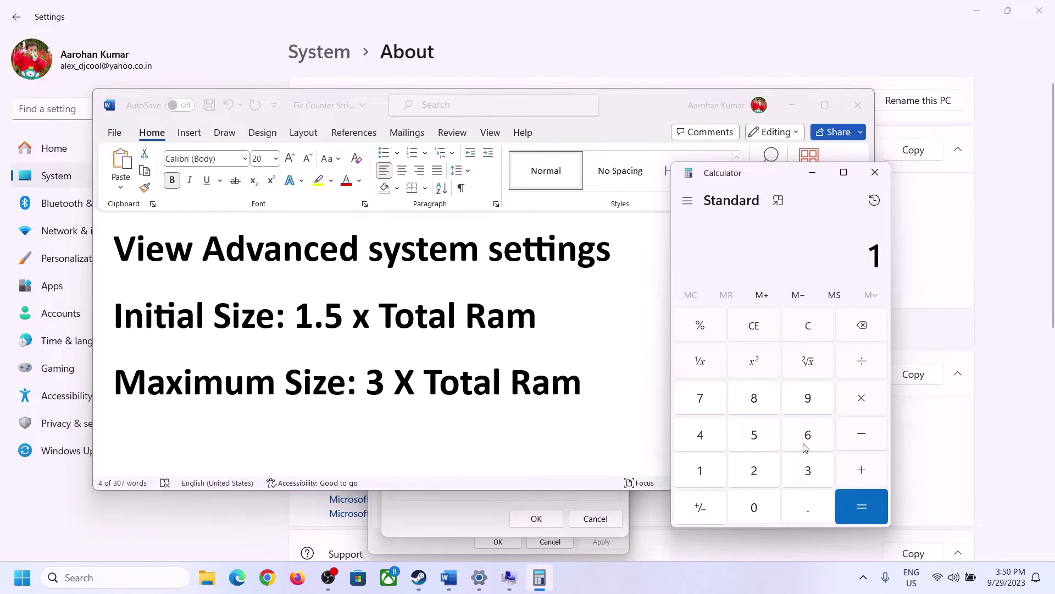
pyautogui.click(803, 442)
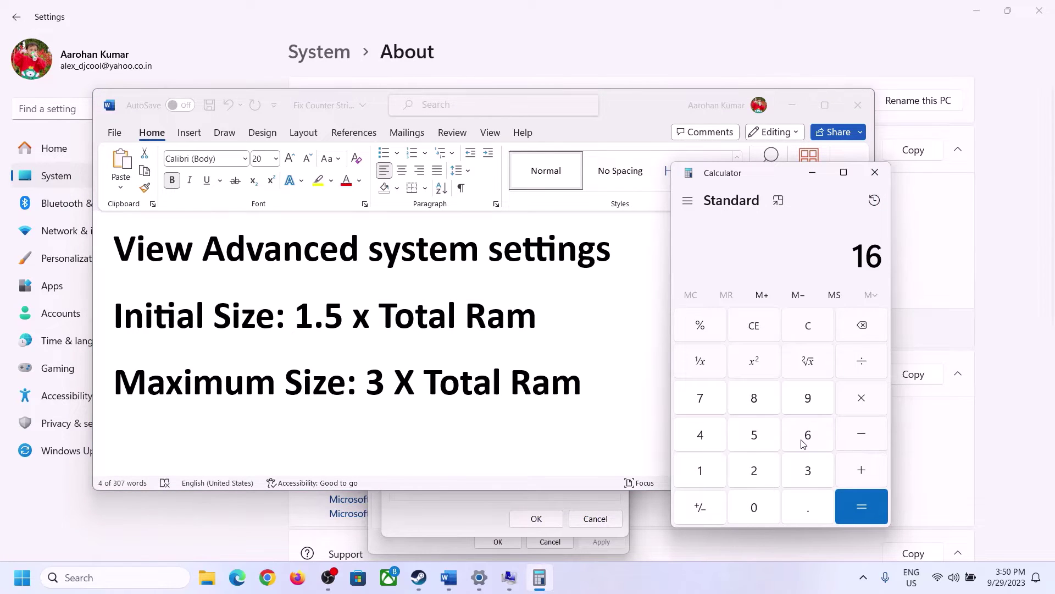
pyautogui.click(810, 337)
pyautogui.click(701, 472)
pyautogui.click(807, 437)
pyautogui.click(859, 406)
pyautogui.click(700, 474)
pyautogui.click(758, 507)
pyautogui.click(757, 476)
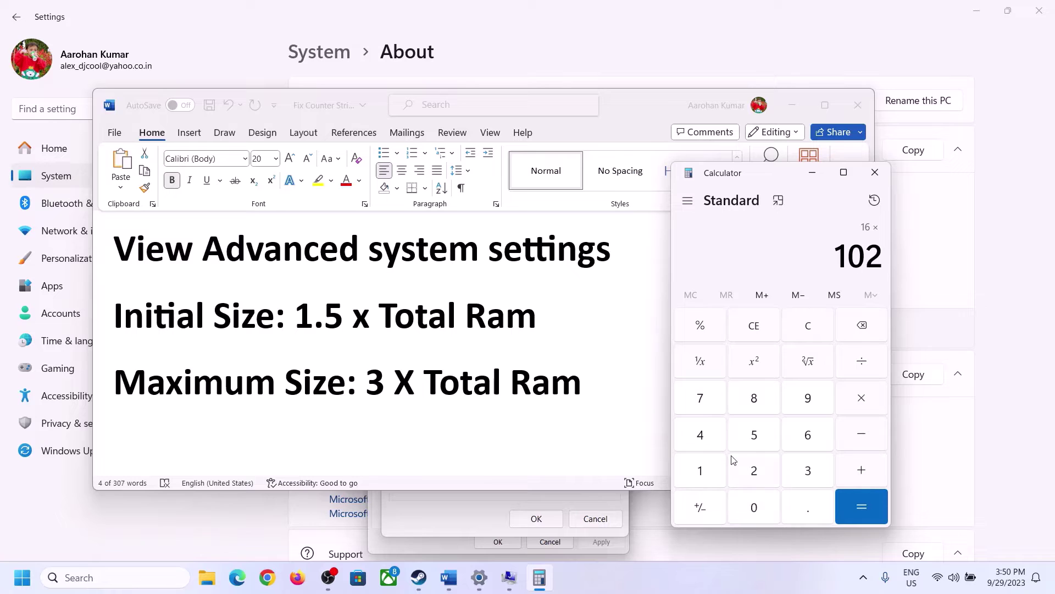
pyautogui.click(704, 438)
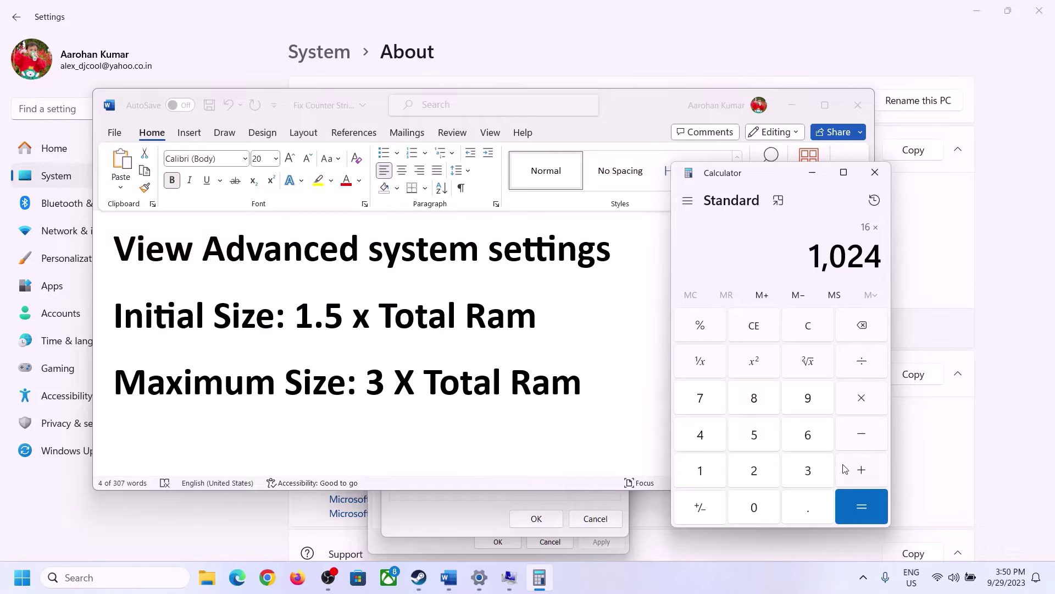
pyautogui.click(861, 507)
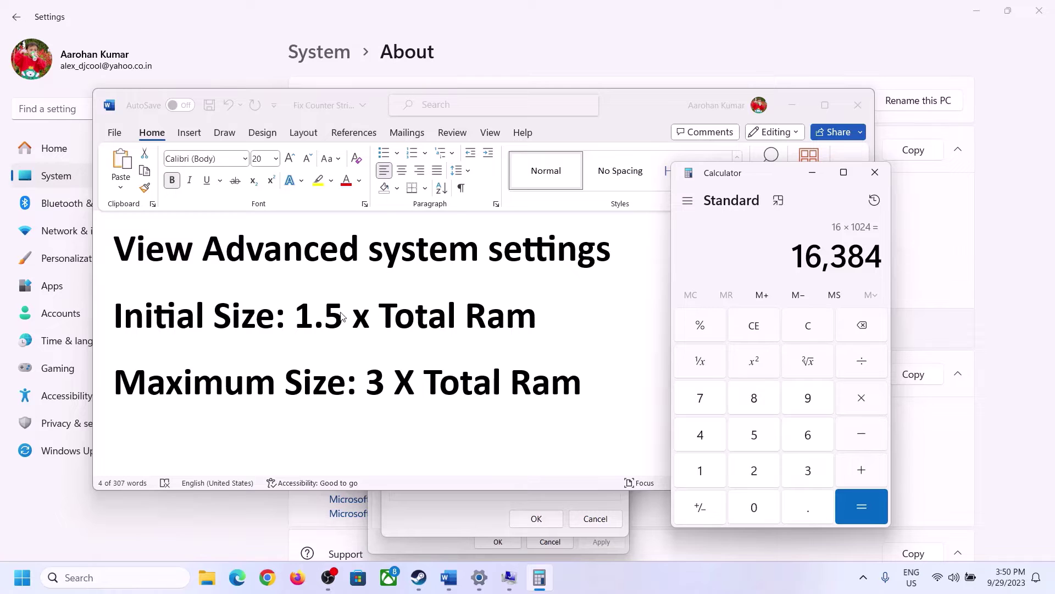
# Multiply the RAM size in megabytes by 1.5 to work out the initial paging file size.
pyautogui.click(862, 399)
pyautogui.click(702, 470)
pyautogui.click(806, 509)
pyautogui.click(761, 439)
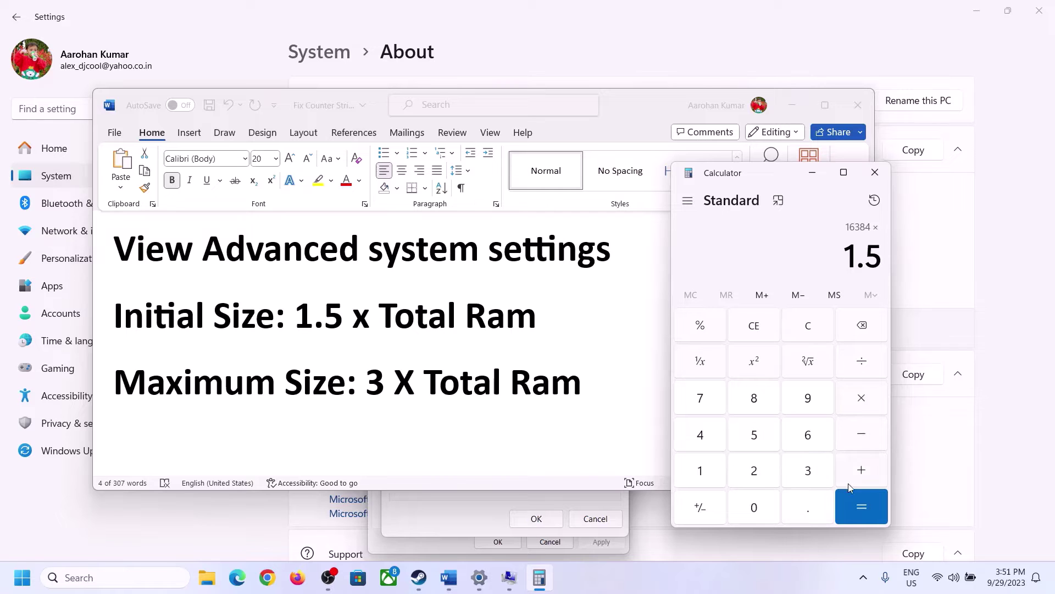
pyautogui.click(861, 501)
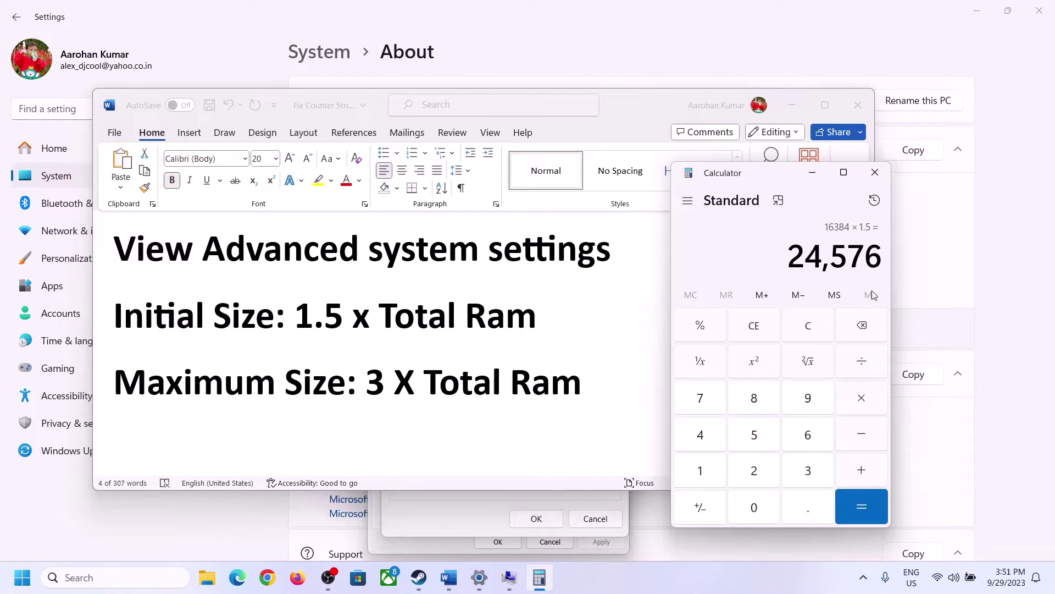
# Set the custom initial size for drive C to 24576 MB in the virtual memory settings.
pyautogui.click(469, 511)
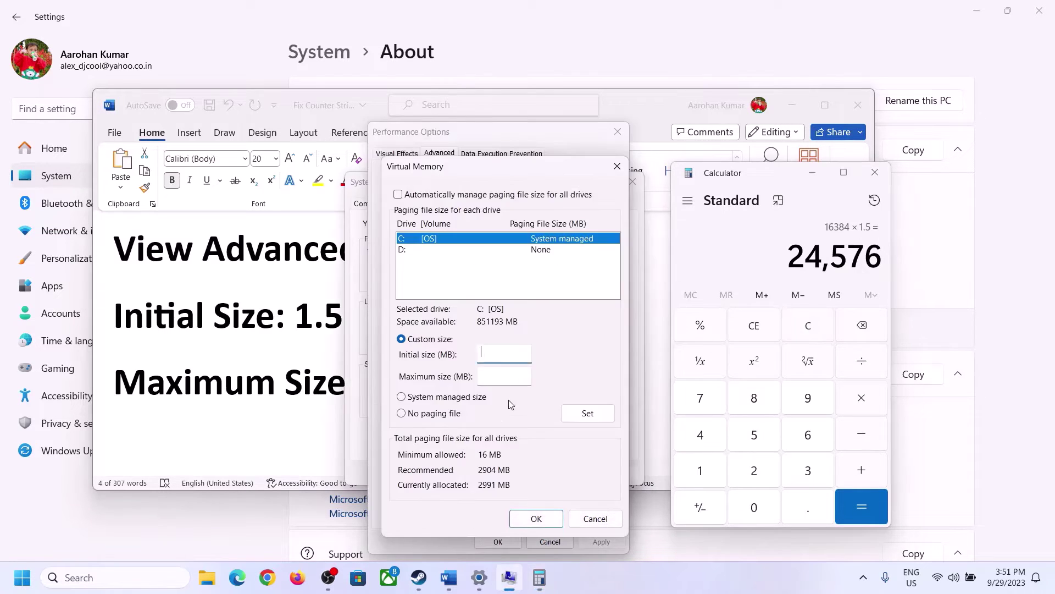
pyautogui.write('24576')
pyautogui.click(528, 375)
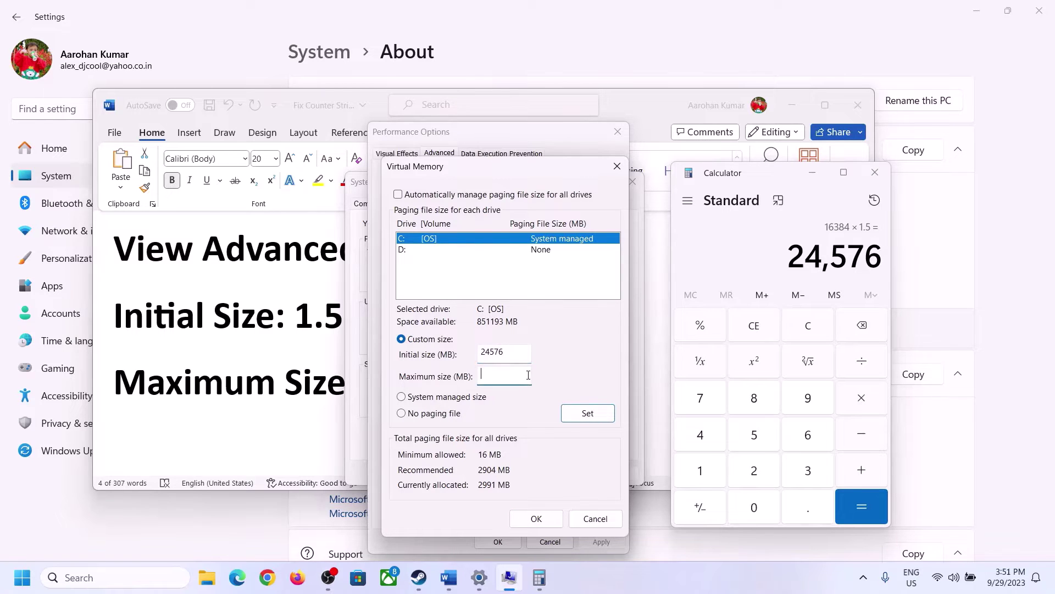
# Check the maximum size formula in the Word notes, clear Calculator, and check the installed RAM in Windows Settings.
pyautogui.click(385, 402)
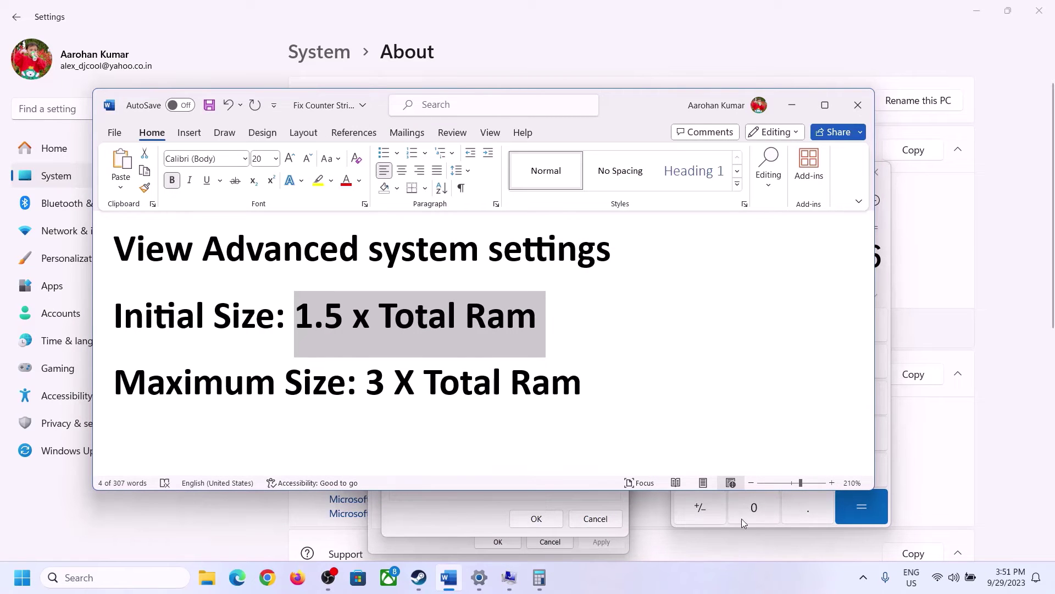
pyautogui.click(886, 285)
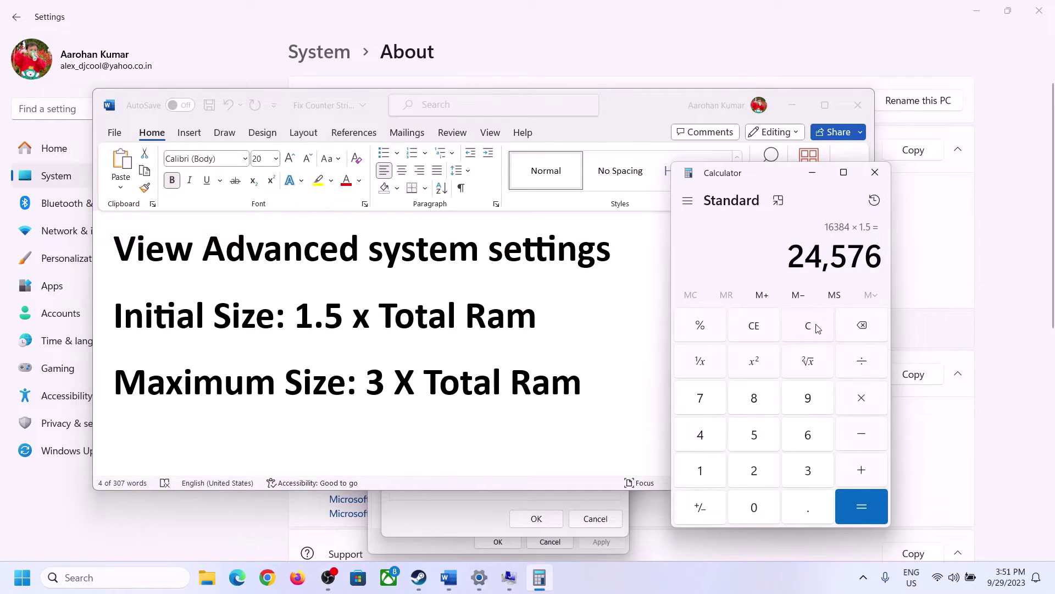
pyautogui.click(819, 328)
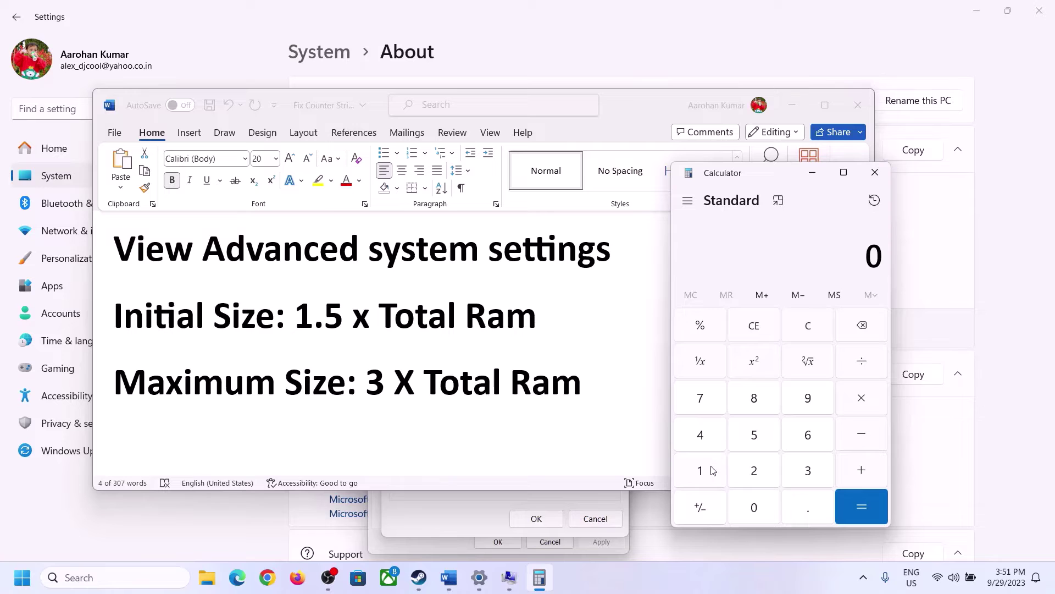
pyautogui.click(479, 577)
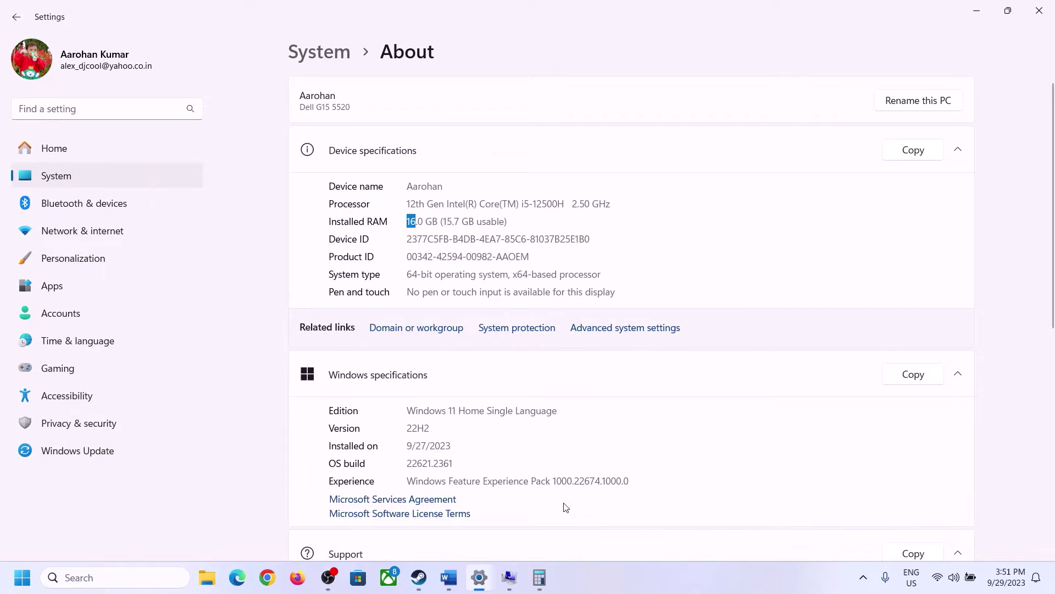
# Calculate 16 × 1024 again in Calculator as the basis for the maximum paging file size.
pyautogui.click(539, 577)
pyautogui.click(709, 469)
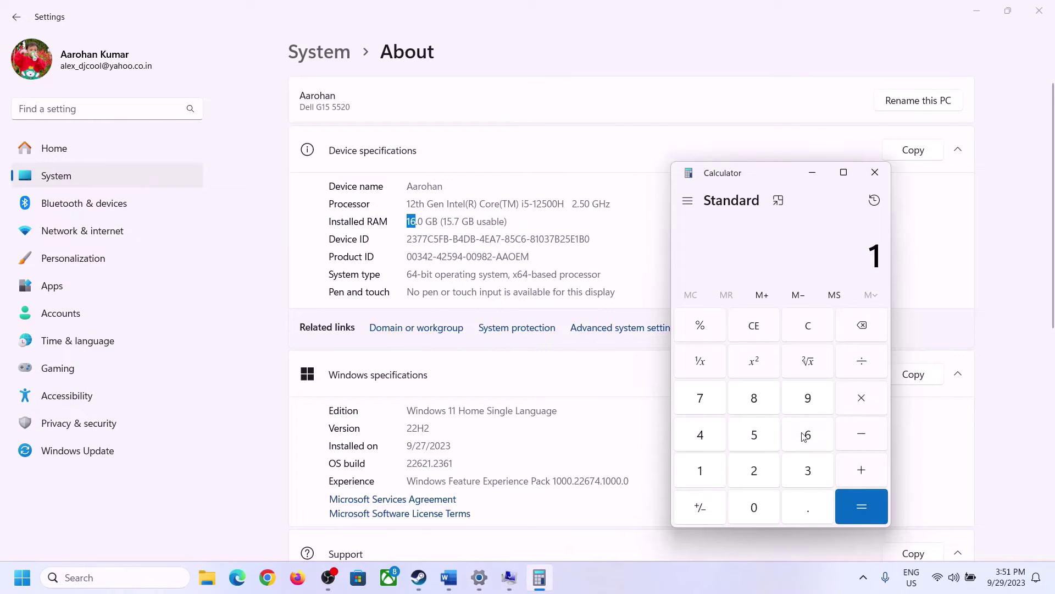
pyautogui.click(806, 435)
pyautogui.click(860, 400)
pyautogui.click(708, 466)
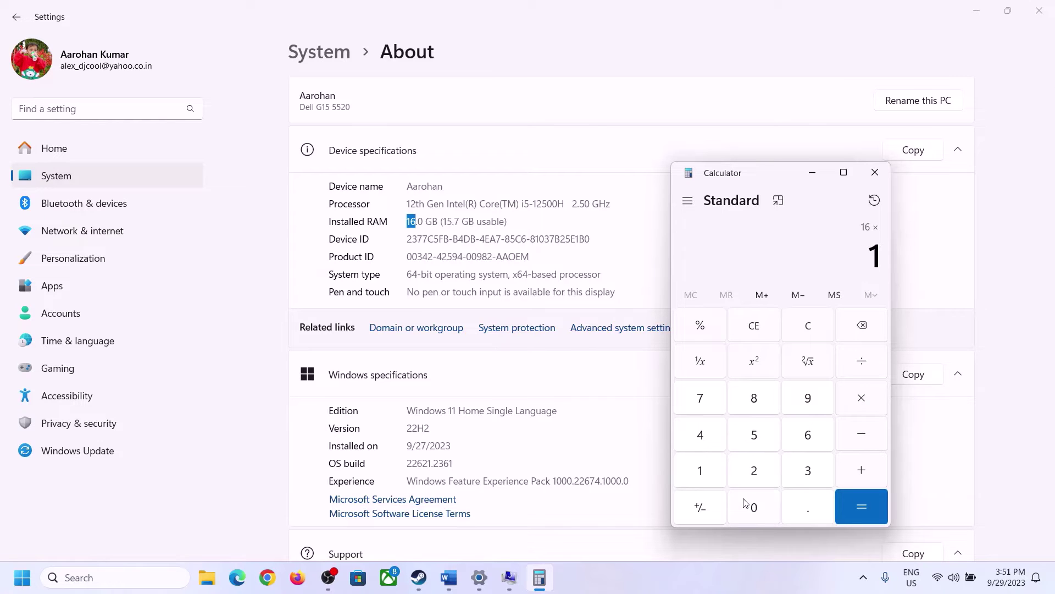
pyautogui.click(746, 502)
pyautogui.click(754, 469)
pyautogui.click(700, 435)
pyautogui.click(851, 507)
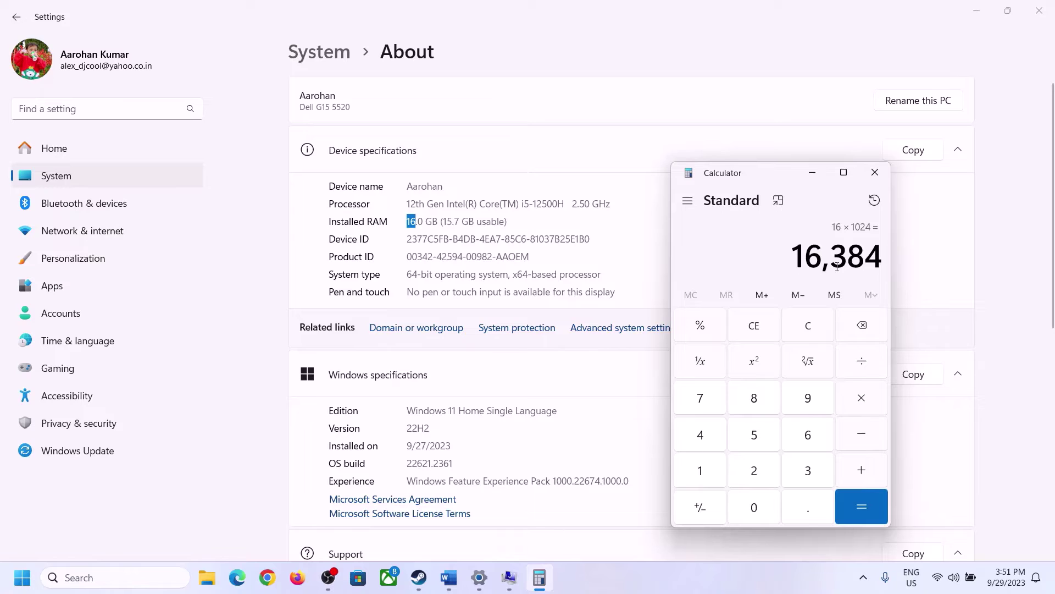
# Following the maximum size formula in the Word notes, multiply the RAM size in megabytes by 3.
pyautogui.click(442, 586)
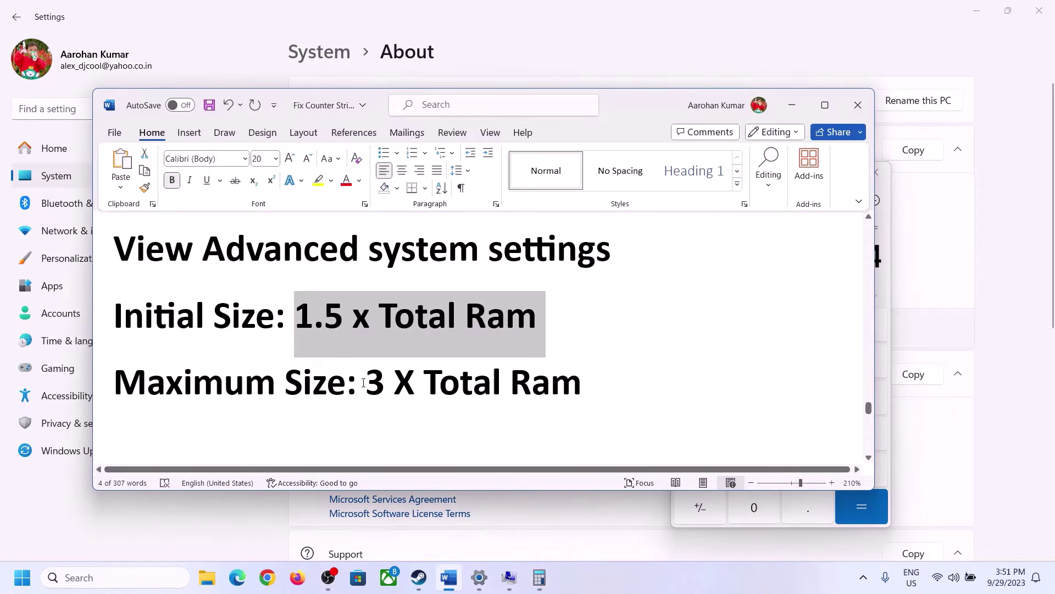
pyautogui.click(780, 498)
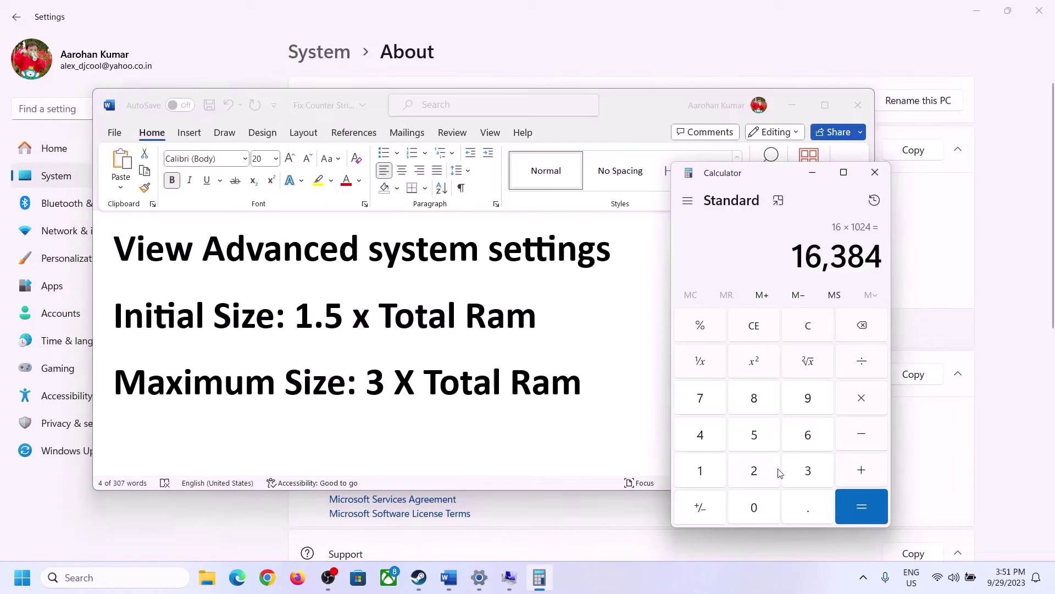
pyautogui.click(862, 401)
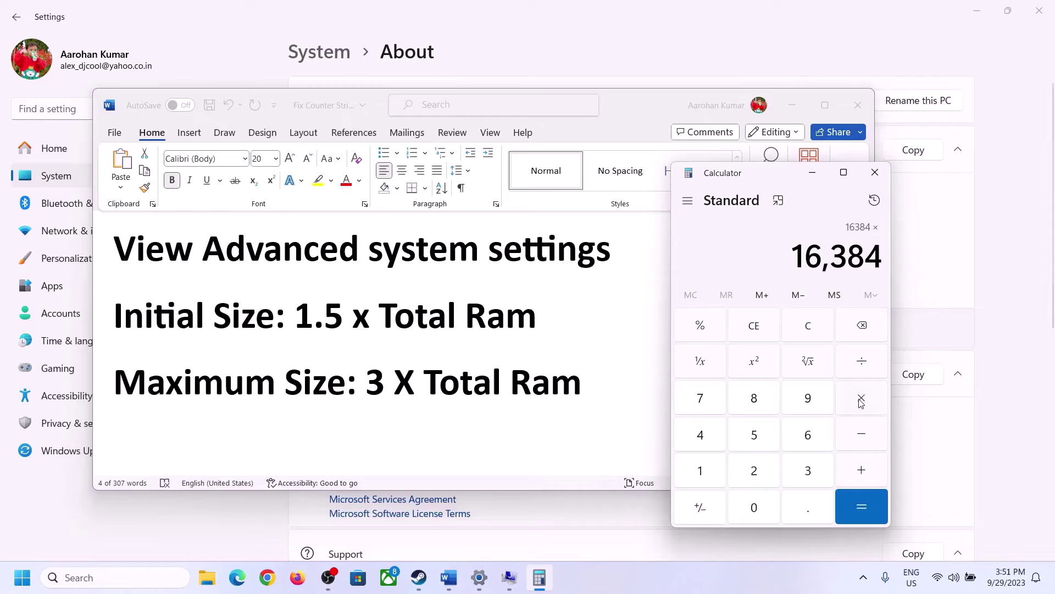
pyautogui.click(794, 473)
pyautogui.click(870, 504)
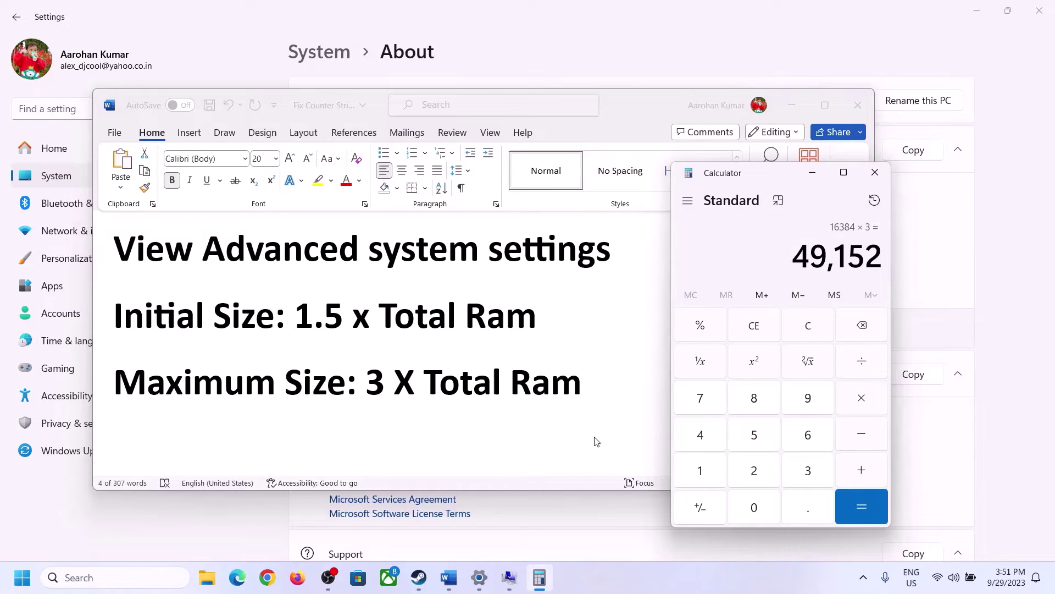
# Set the maximum paging file size for drive C to 49152 MB and assign the custom size to the drive.
pyautogui.click(509, 578)
pyautogui.click(500, 378)
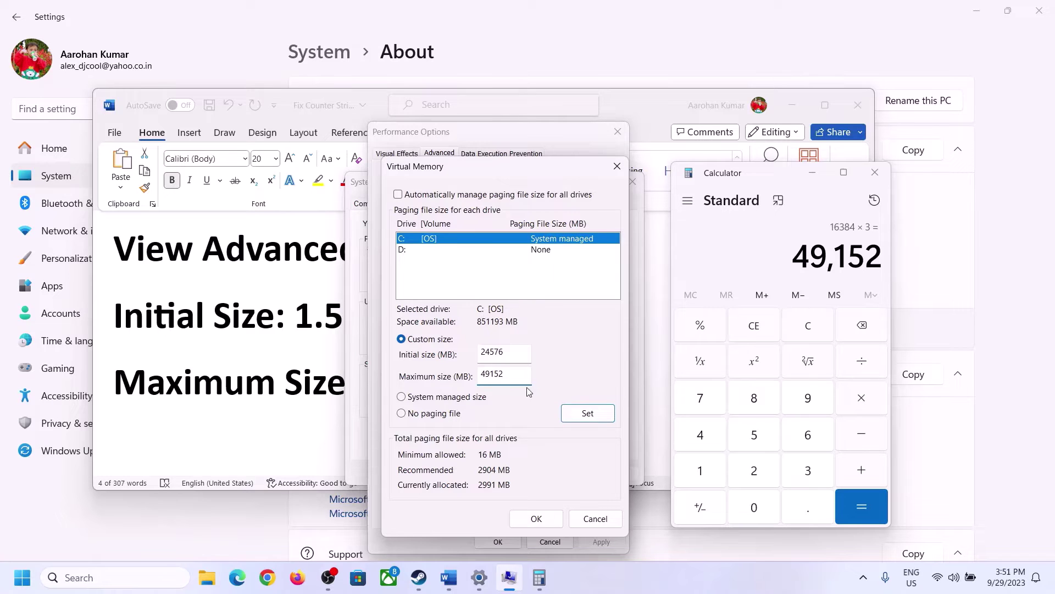
pyautogui.click(587, 415)
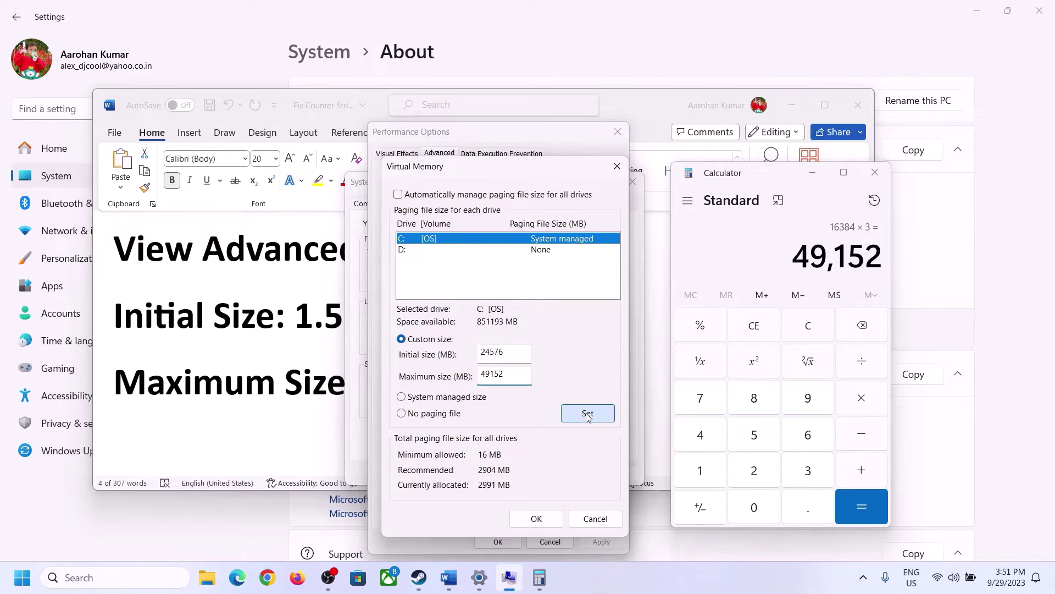
# Confirm the virtual memory, performance and system properties changes, and dismiss the prompt to restart the computer without restarting.
pyautogui.click(537, 519)
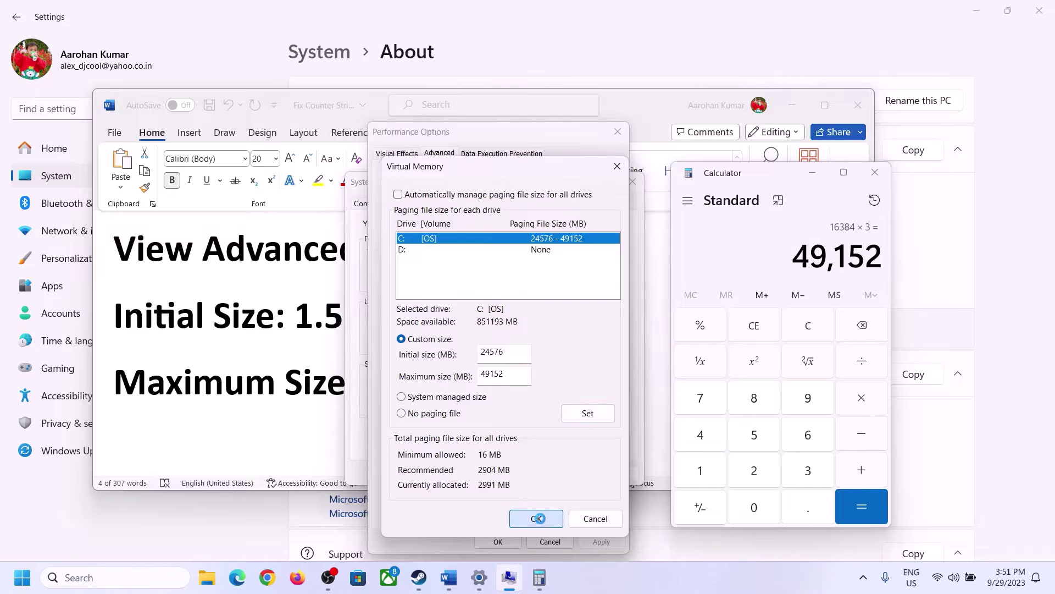
pyautogui.click(654, 340)
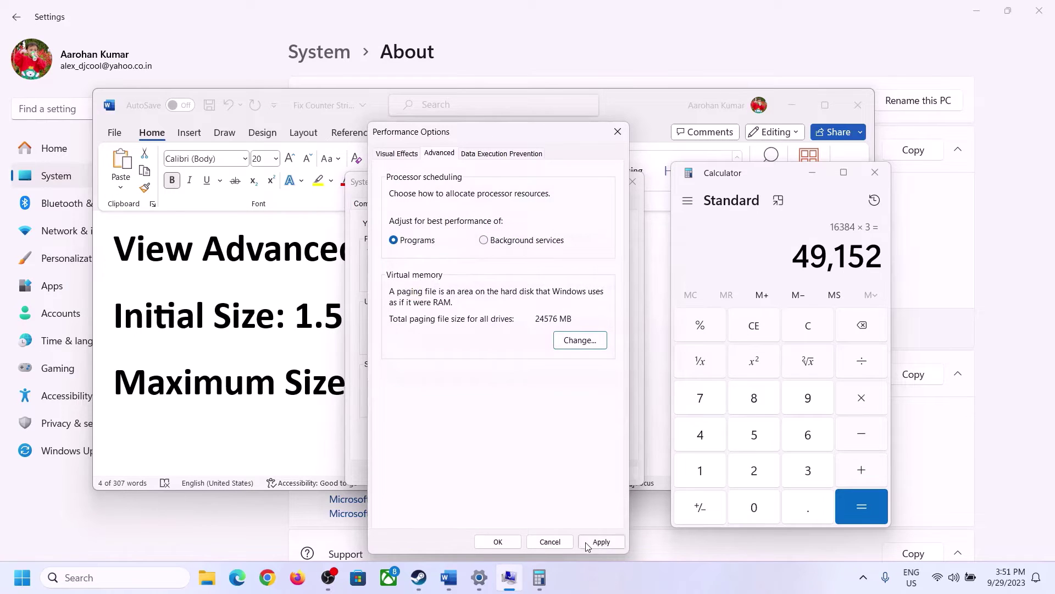
pyautogui.click(498, 542)
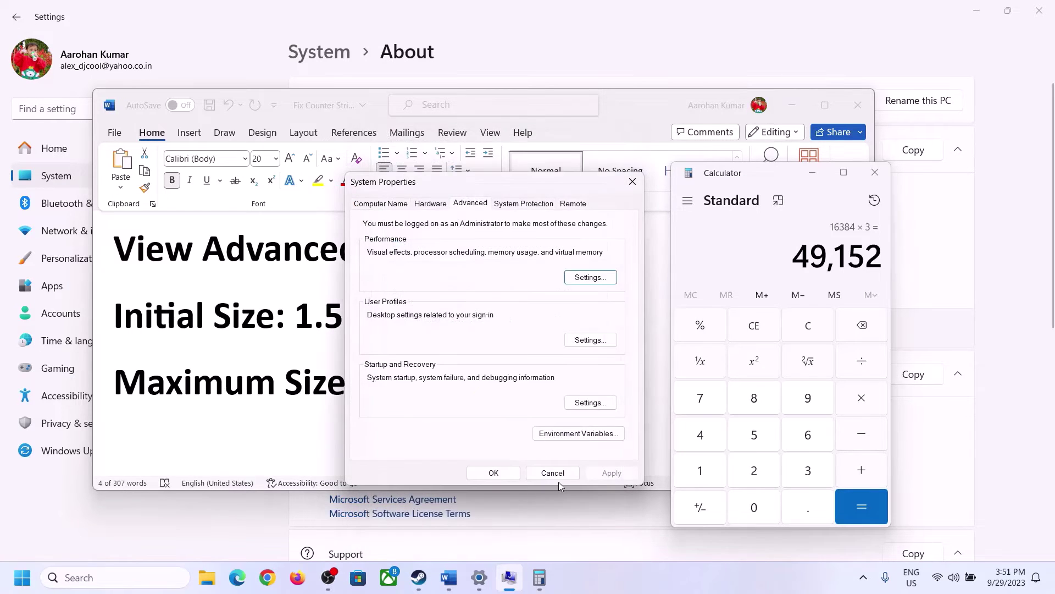
pyautogui.click(494, 472)
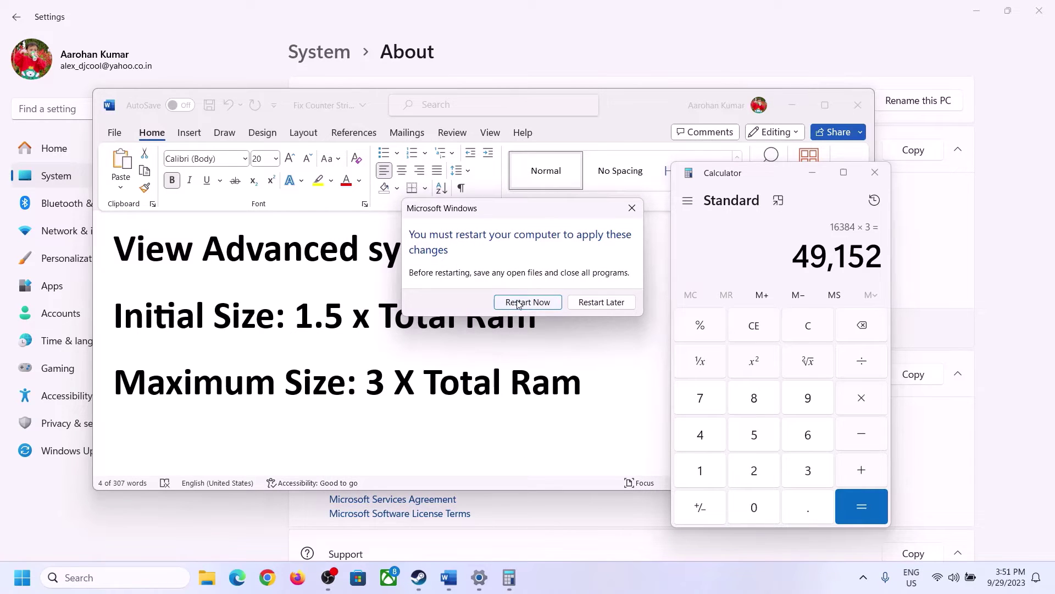
pyautogui.click(632, 208)
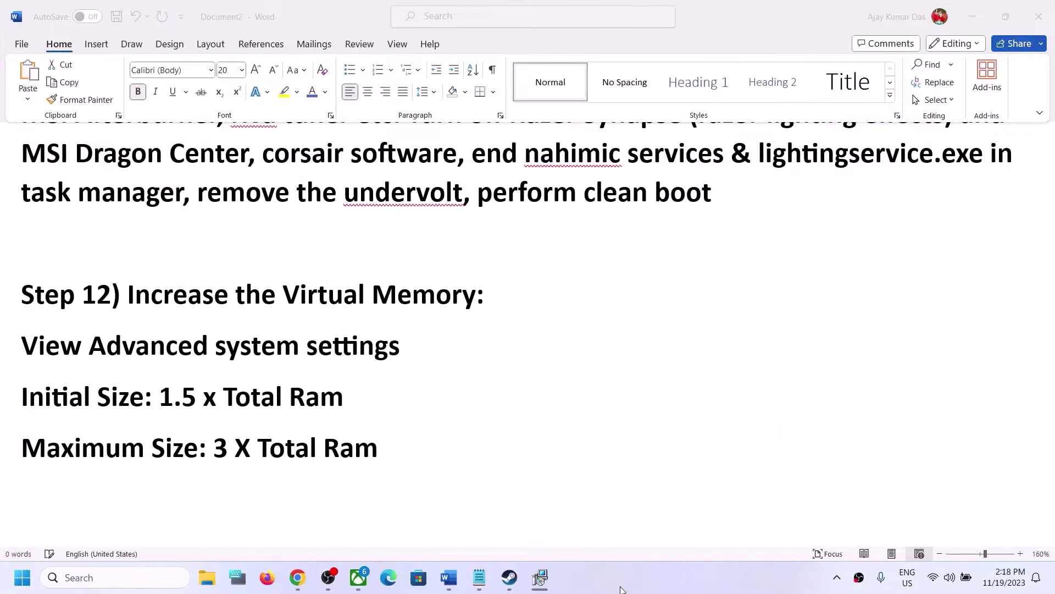
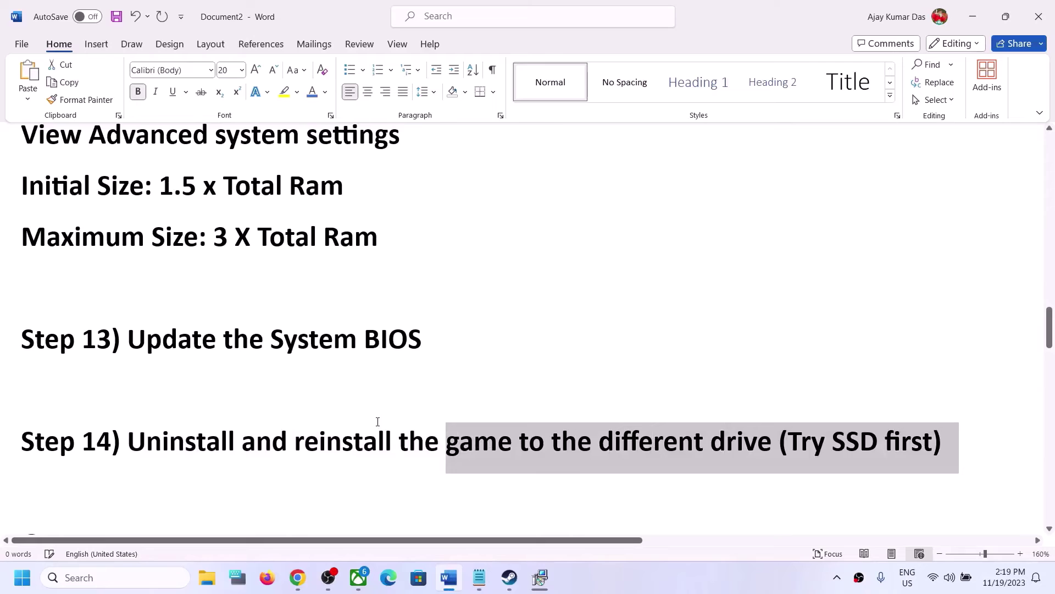
# Highlight the Game Pass Users instruction about using the same account in the Xbox and Microsoft Store apps, and open Microsoft Store.
pyautogui.scroll(-5, 377, 421)
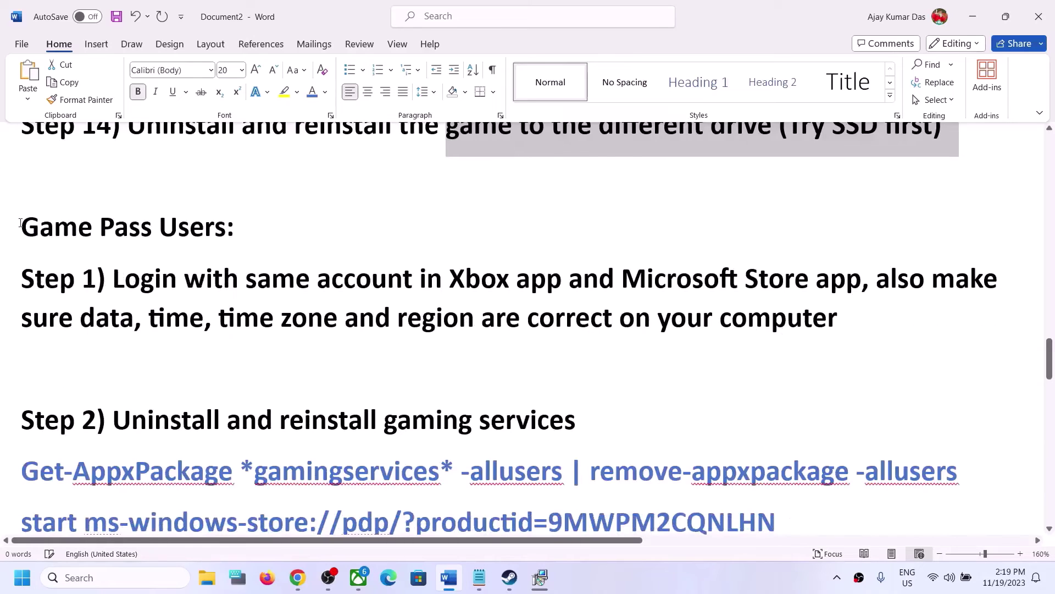
pyautogui.moveTo(20, 222); pyautogui.dragTo(294, 242)
pyautogui.click(429, 581)
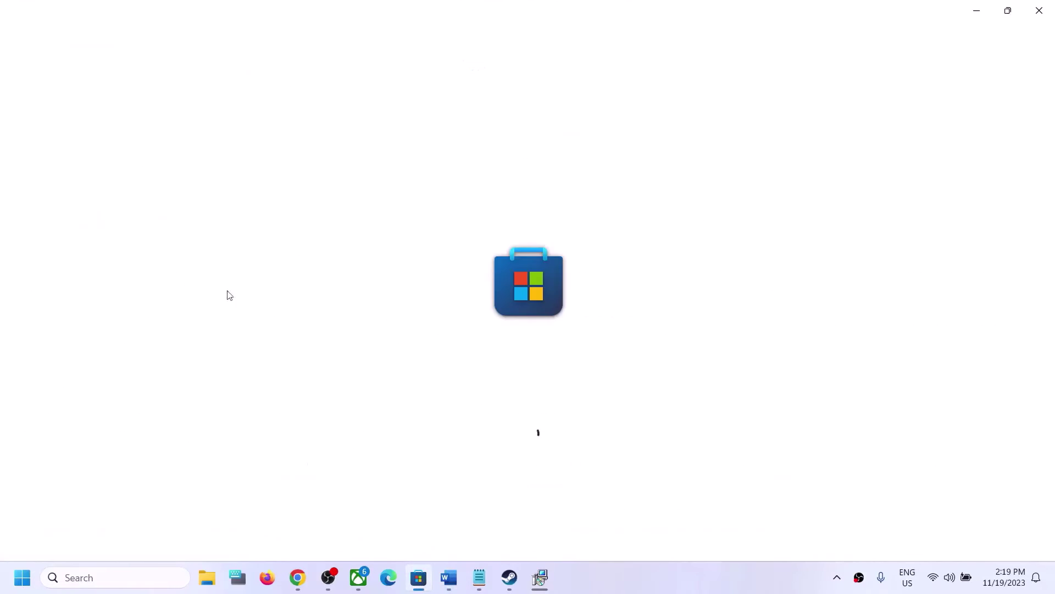
pyautogui.click(448, 577)
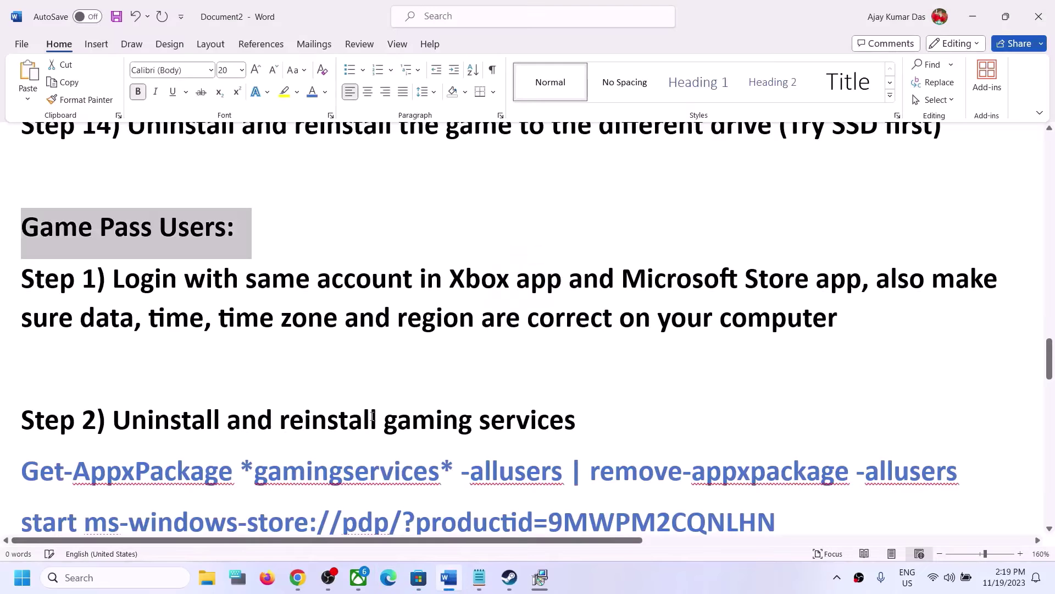
pyautogui.moveTo(124, 278); pyautogui.dragTo(761, 278)
pyautogui.moveTo(830, 278); pyautogui.dragTo(861, 278)
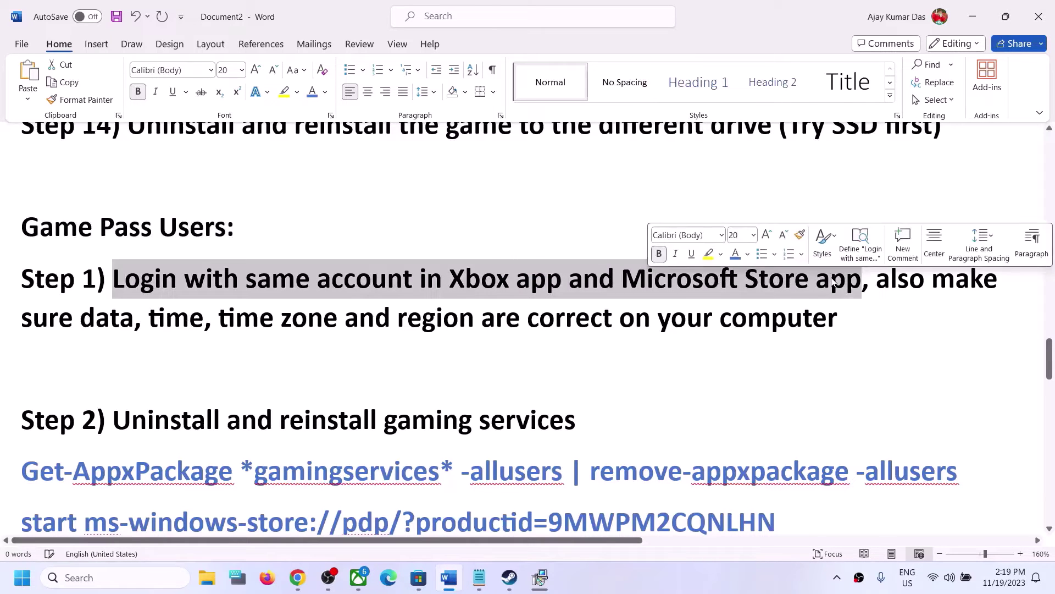
pyautogui.click(414, 581)
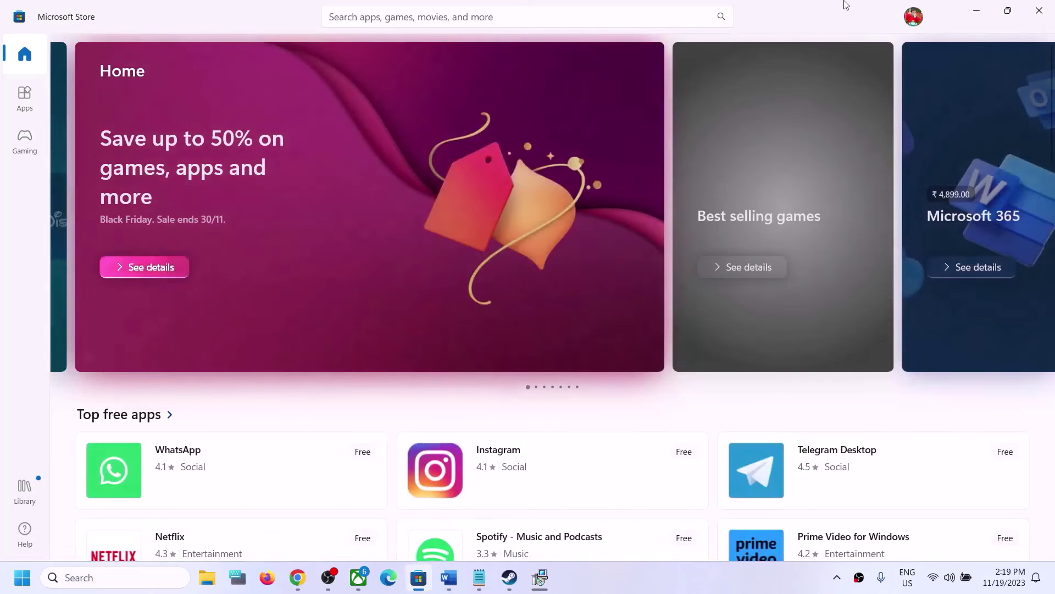
# Sign out of Microsoft Store and sign back in with the listed Outlook account, entering the PIN to verify identity.
pyautogui.click(915, 18)
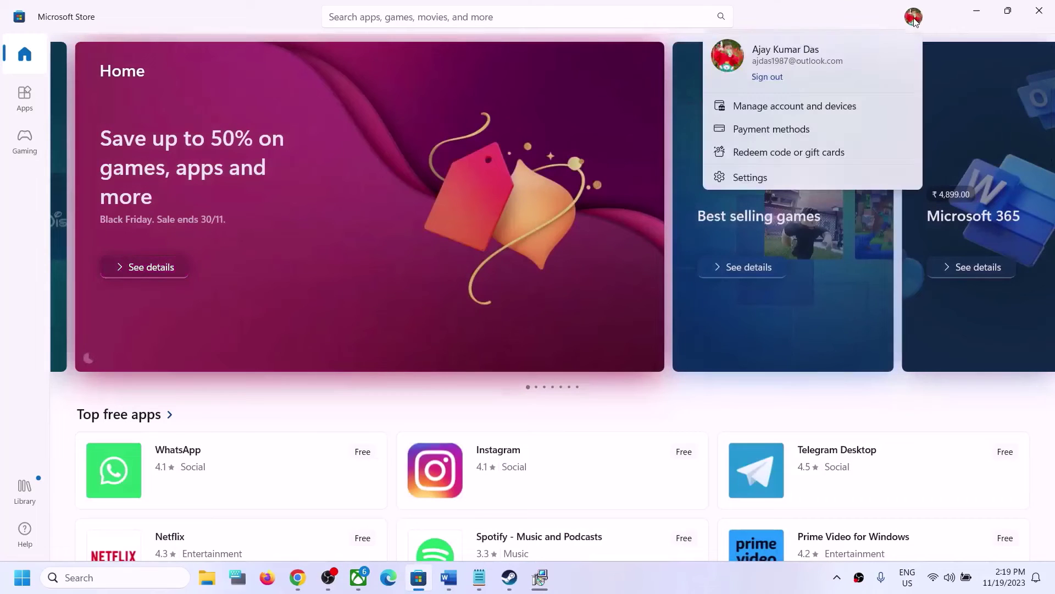
pyautogui.click(767, 82)
pyautogui.click(780, 44)
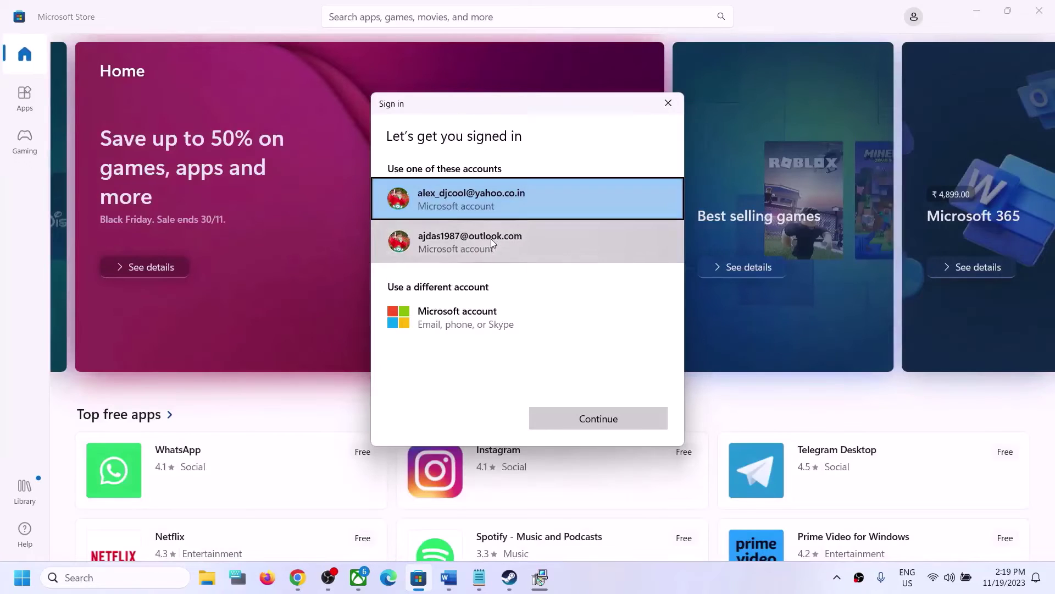
pyautogui.click(490, 240)
pyautogui.click(603, 421)
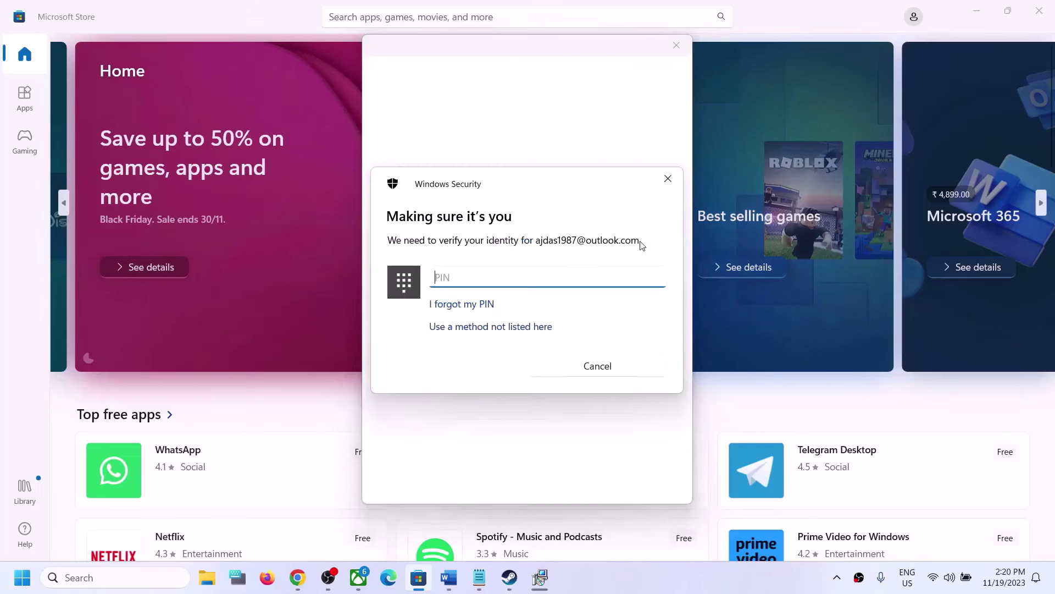
pyautogui.write('••••')
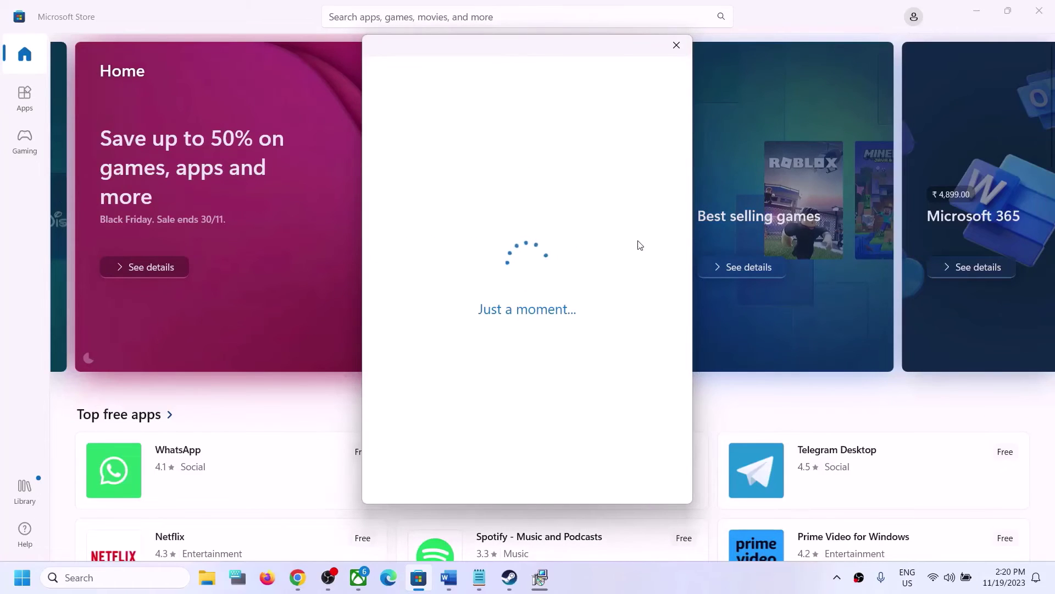
# In the Xbox app, sign out and sign in again, switching to the same Outlook account used in Microsoft Store.
pyautogui.click(364, 587)
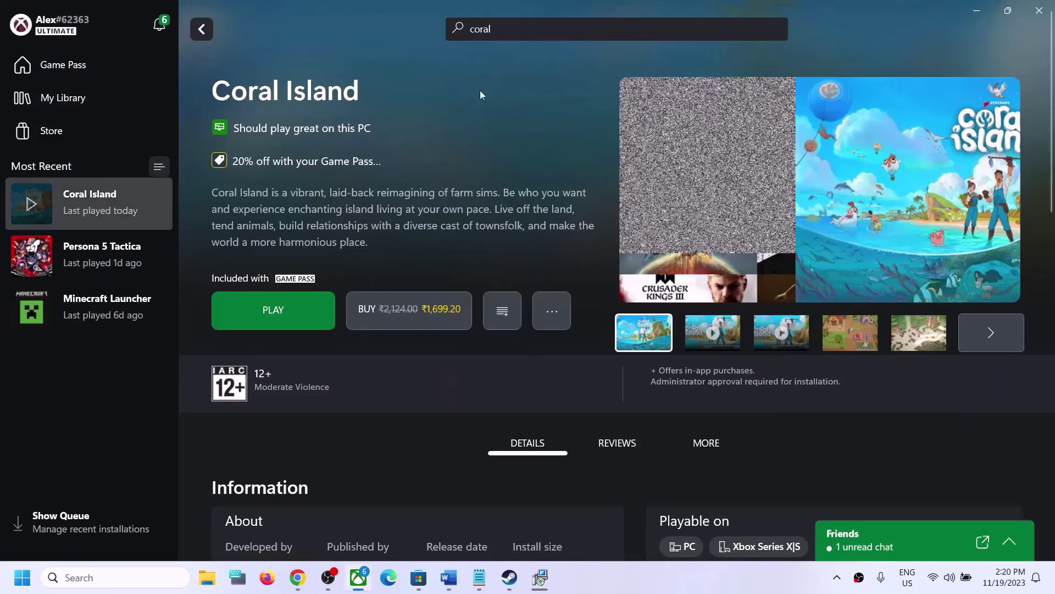
pyautogui.click(62, 33)
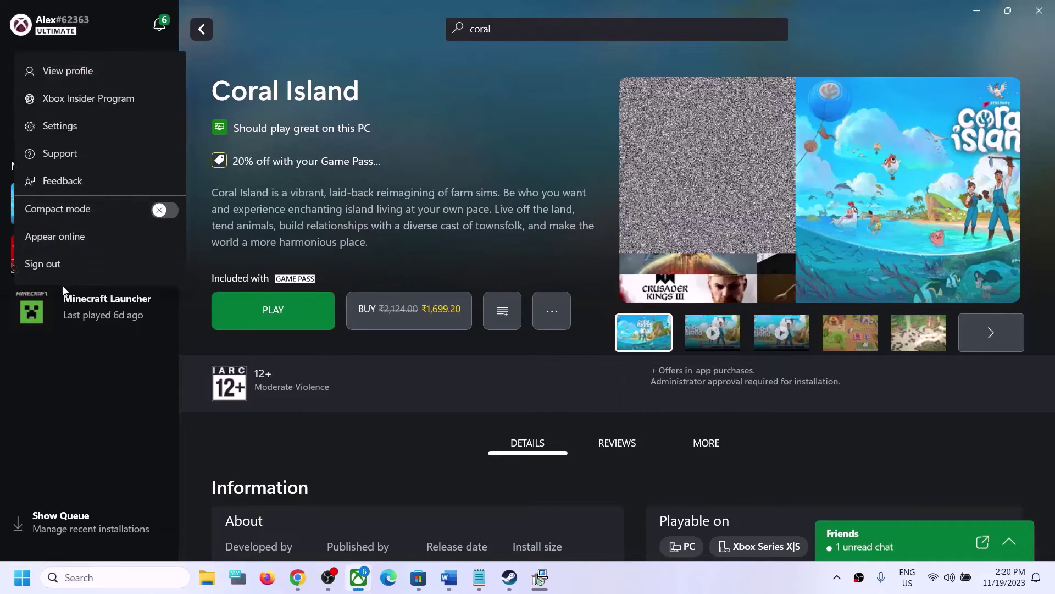
pyautogui.click(57, 267)
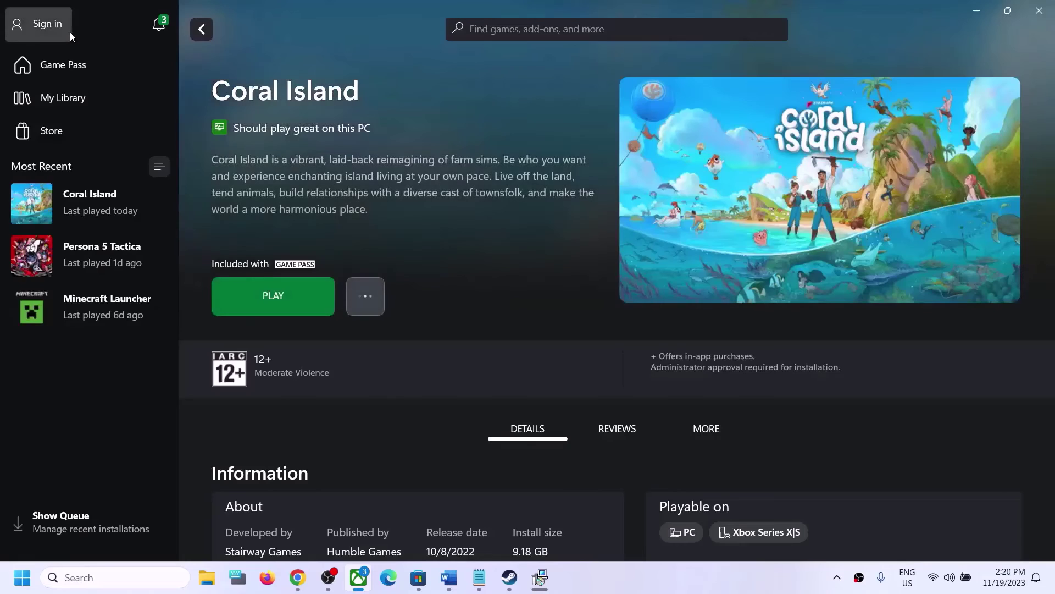
pyautogui.click(71, 32)
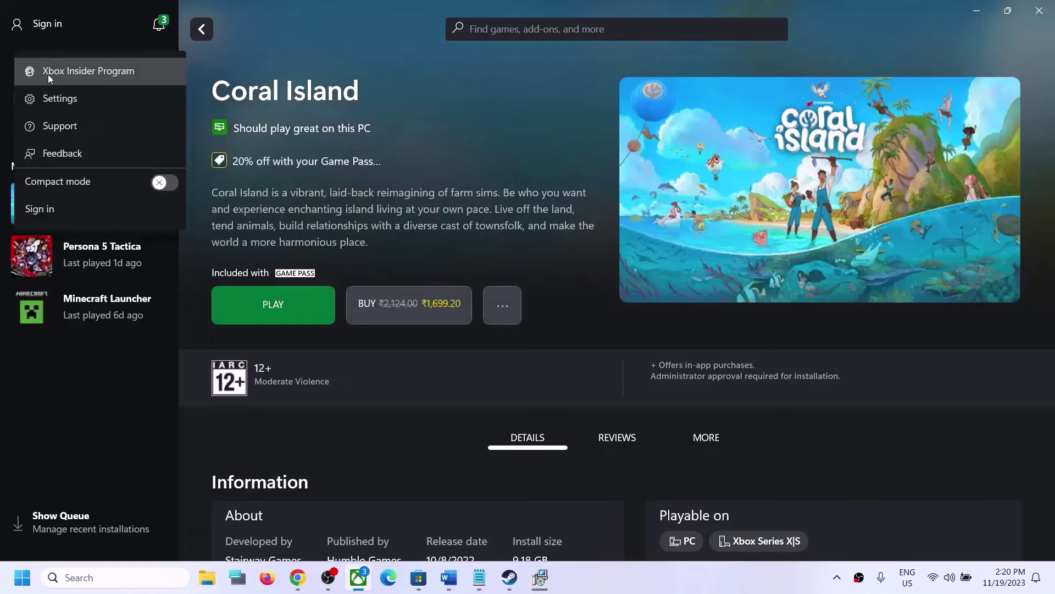
pyautogui.click(39, 209)
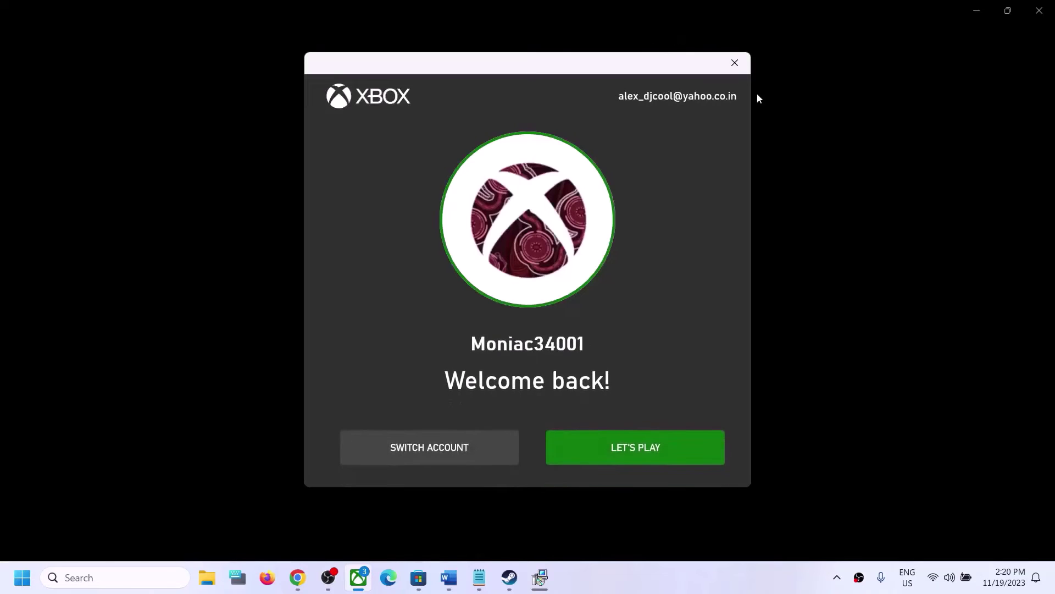
pyautogui.click(423, 447)
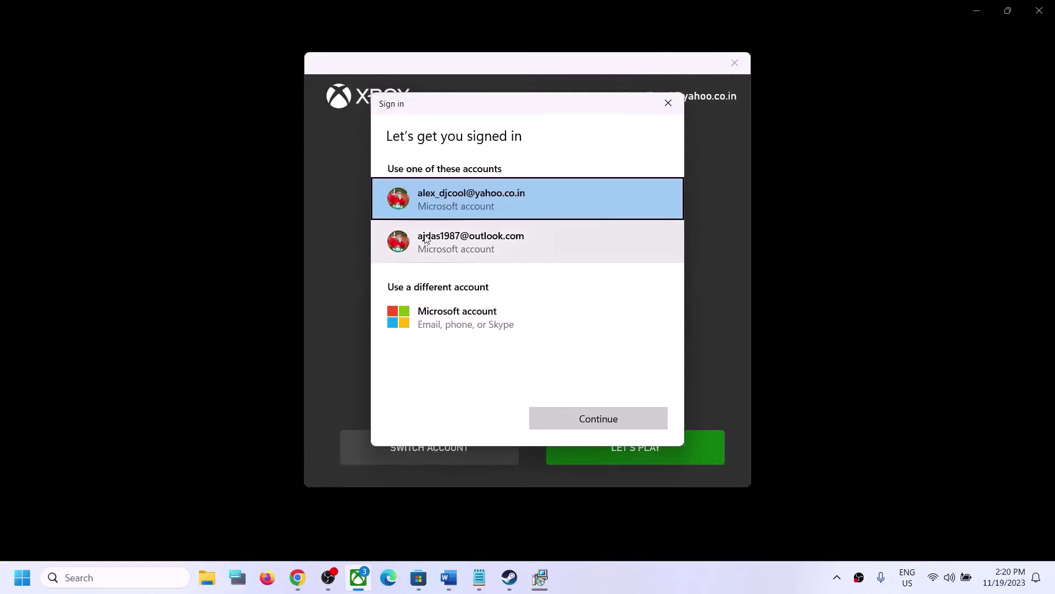
pyautogui.click(528, 242)
pyautogui.click(557, 420)
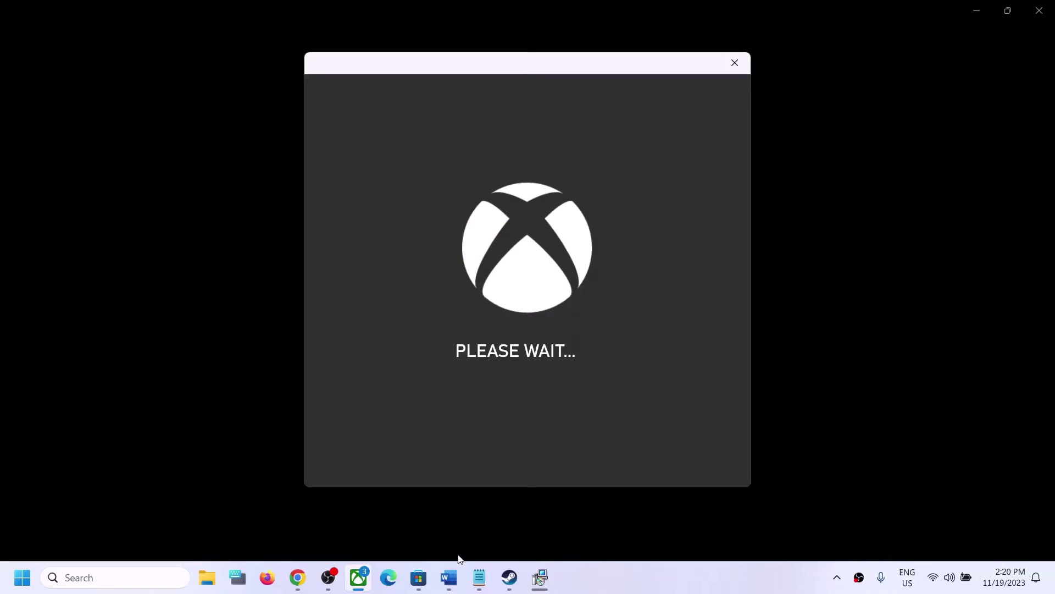
# Highlight the date, time, time zone and region instruction in the Word notes, and synchronize the clock in Windows date and time settings.
pyautogui.click(456, 497)
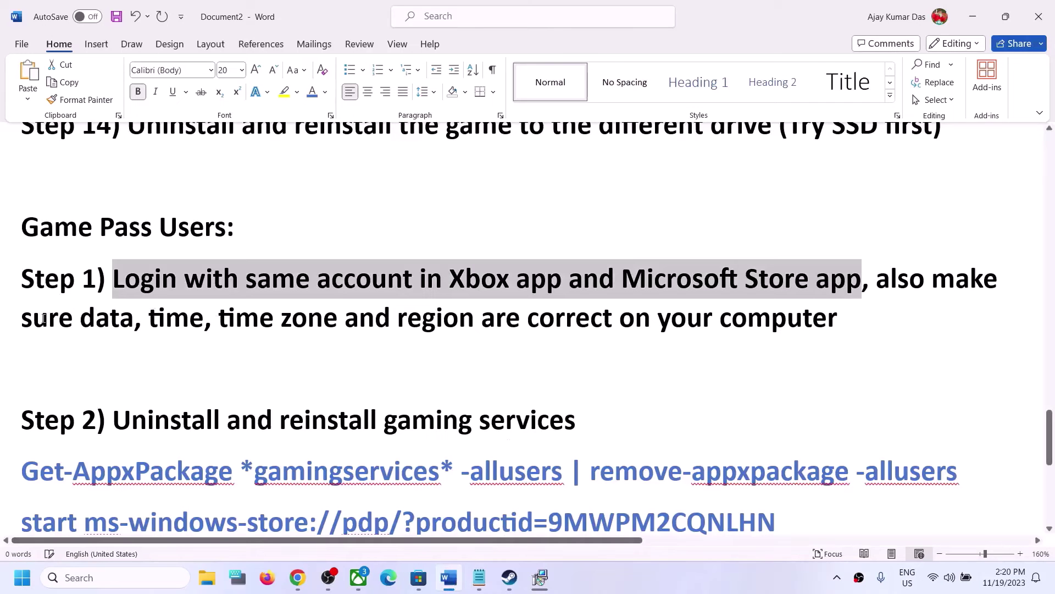
pyautogui.moveTo(44, 319); pyautogui.dragTo(836, 322)
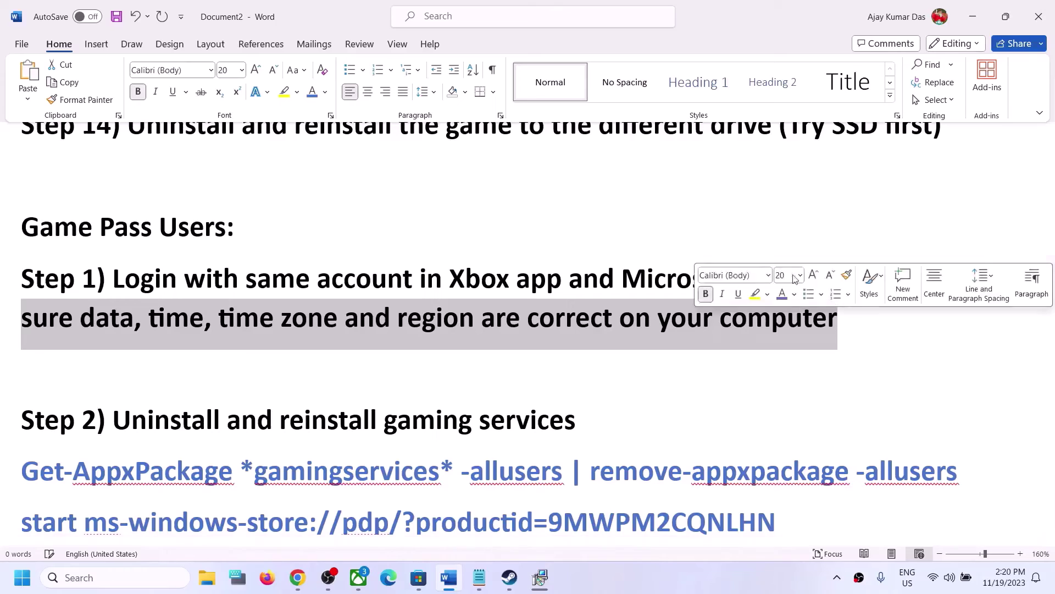
pyautogui.rightClick(1011, 587)
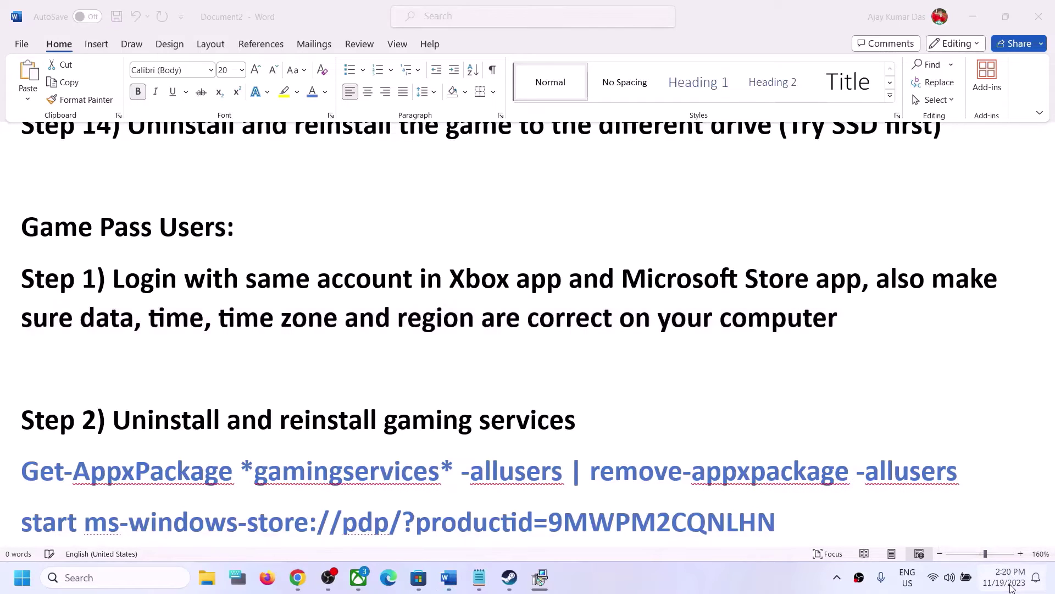
pyautogui.click(988, 521)
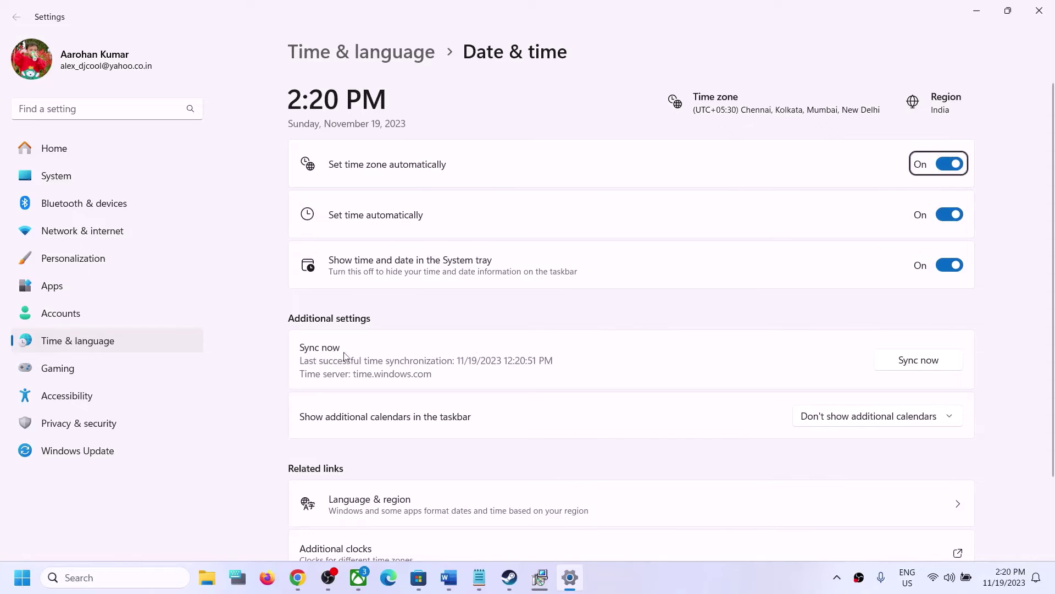
pyautogui.click(908, 361)
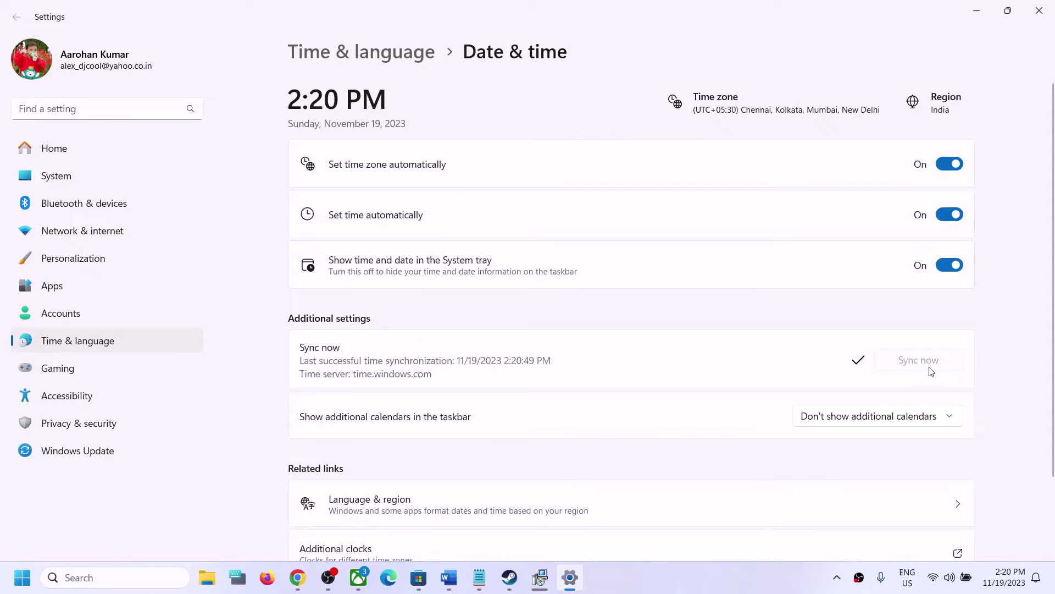
# Check the country or region choice in the Windows language and region settings, and close Settings.
pyautogui.click(92, 351)
pyautogui.click(457, 228)
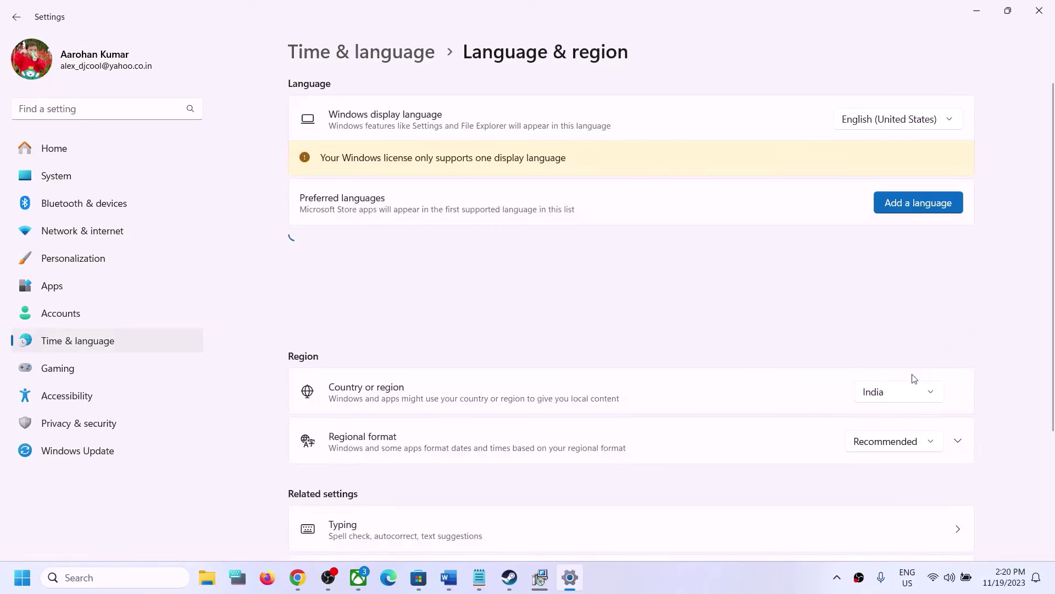
pyautogui.click(889, 394)
pyautogui.click(1005, 187)
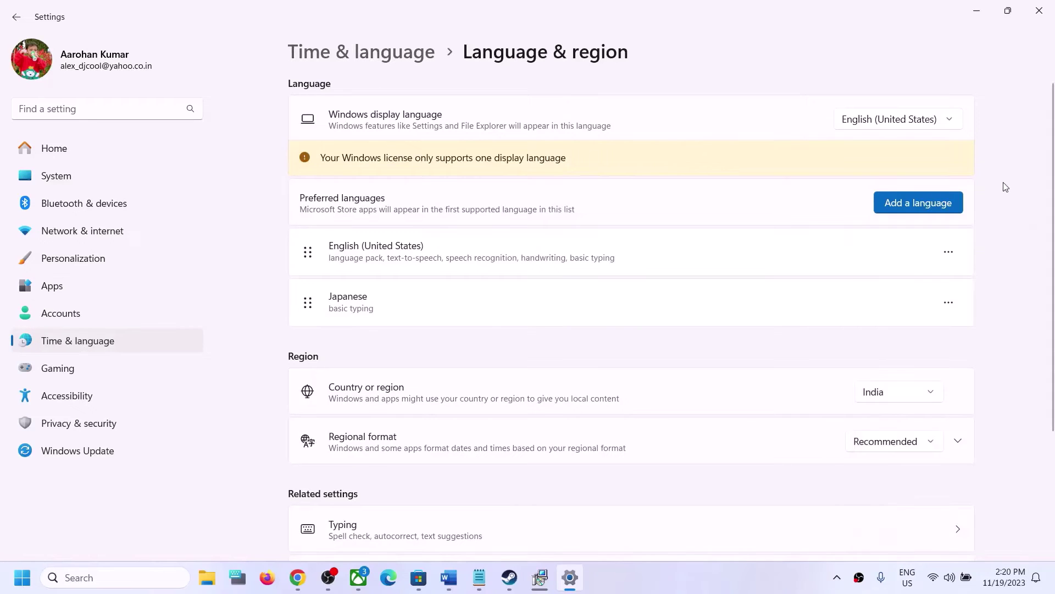
pyautogui.click(1038, 10)
# Copy the command Get-AppxPackage *gamingservices* -allusers | remove-appxpackage -allusers from Game Pass Step 2 in the Word notes.
pyautogui.scroll(-1, 374, 333)
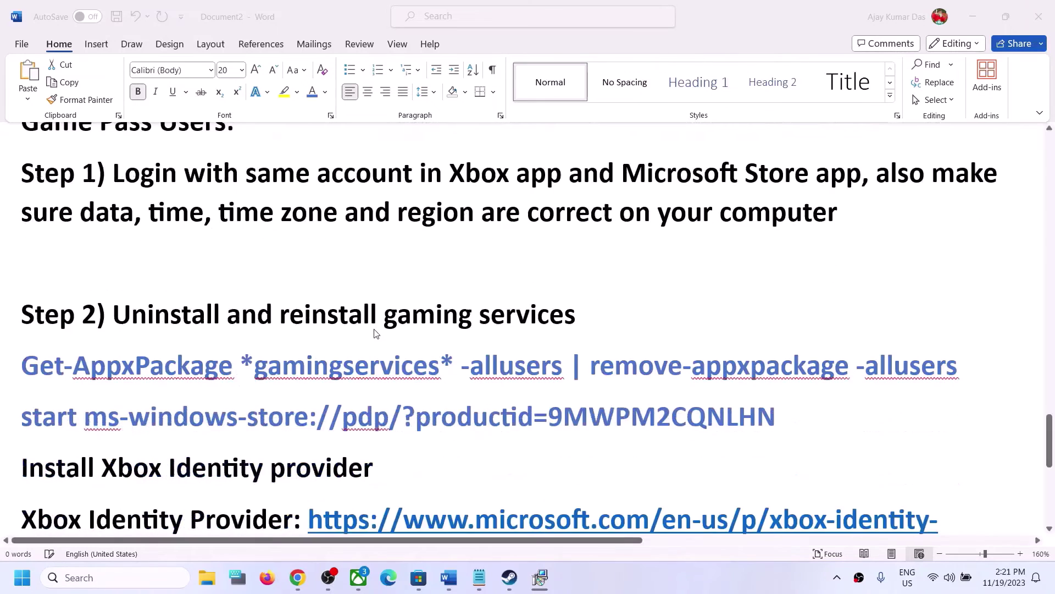
pyautogui.tripleClick(372, 370)
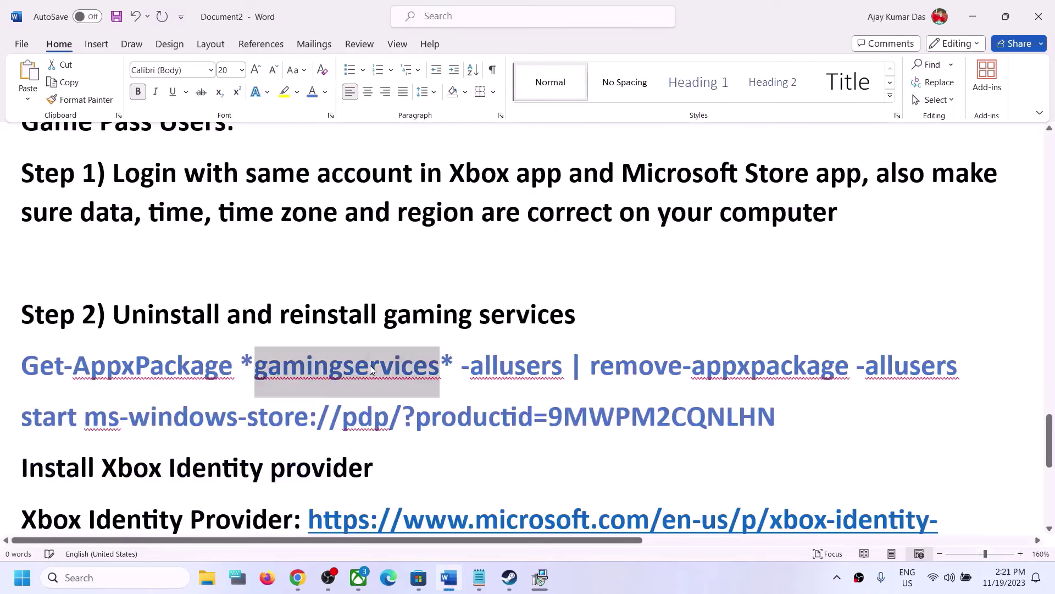
pyautogui.rightClick(371, 369)
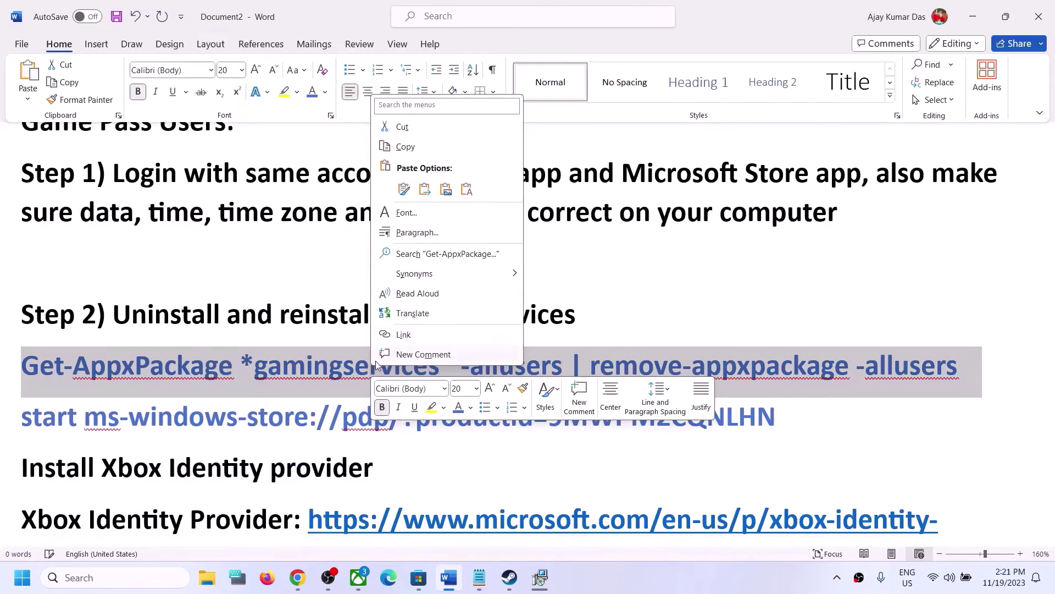
pyautogui.click(404, 147)
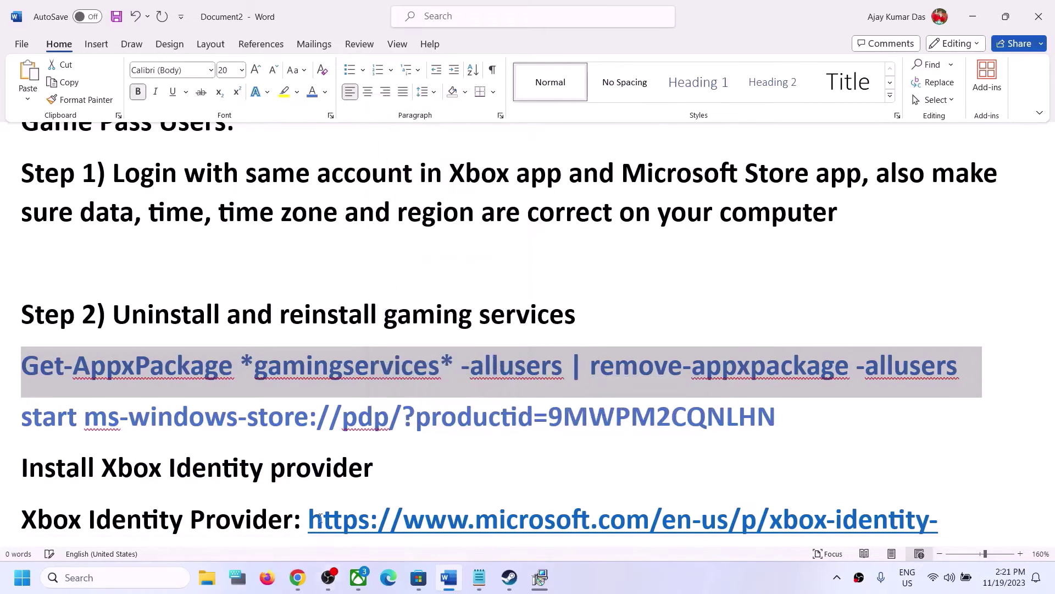
# Open Windows PowerShell as administrator and run the copied command to uninstall gaming services for all users.
pyautogui.click(136, 578)
pyautogui.write('po')
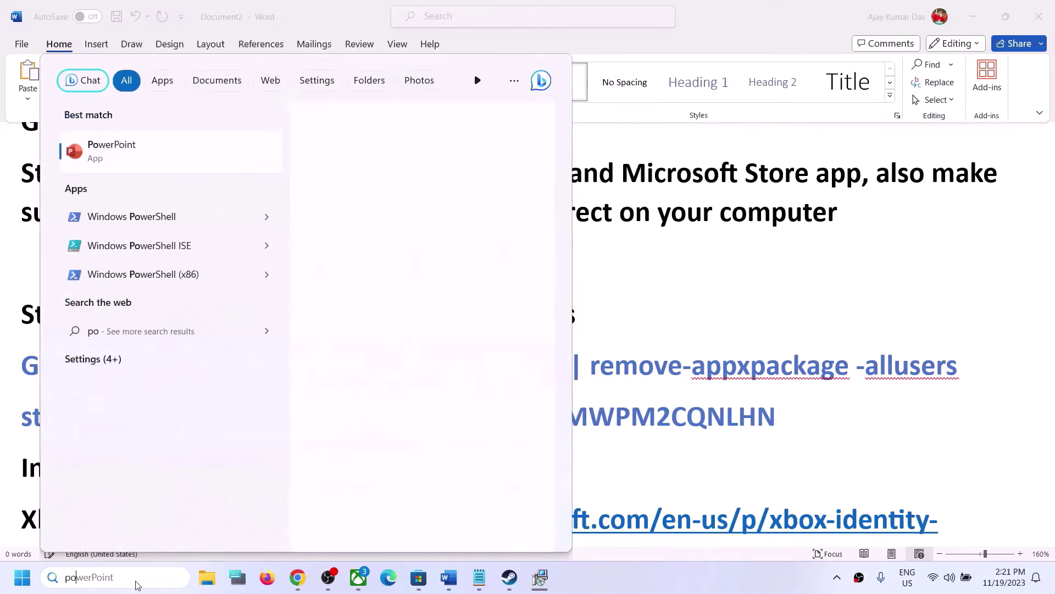
pyautogui.write('wershell')
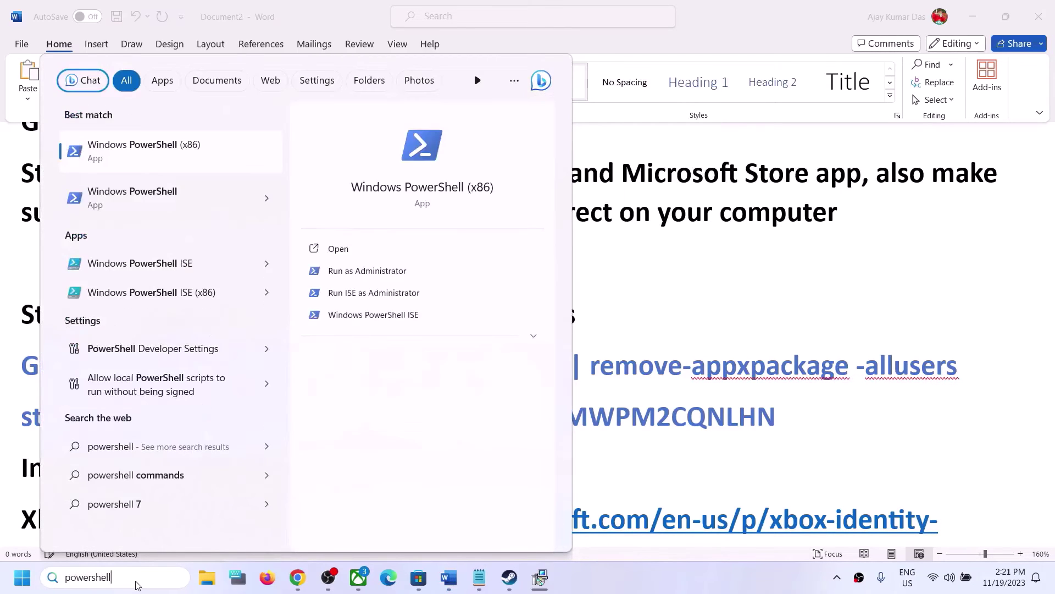
pyautogui.rightClick(152, 205)
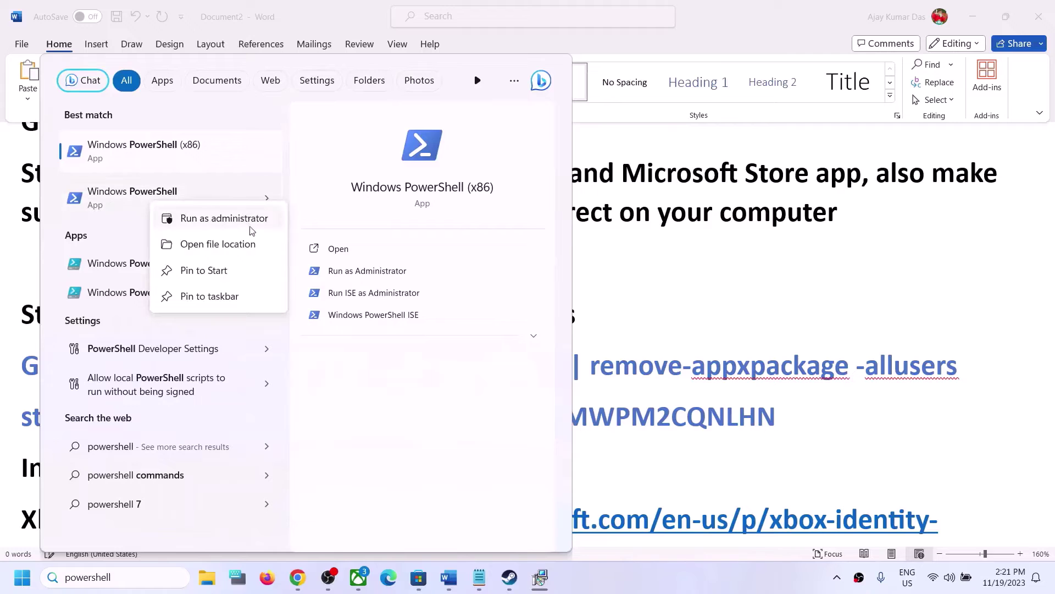
pyautogui.click(170, 218)
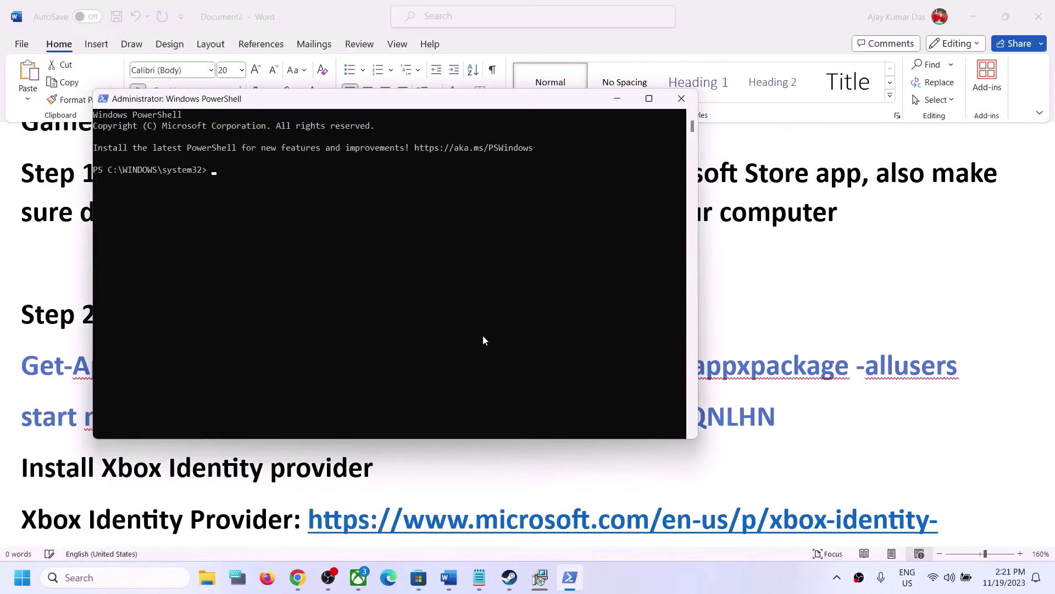
pyautogui.rightClick(483, 336)
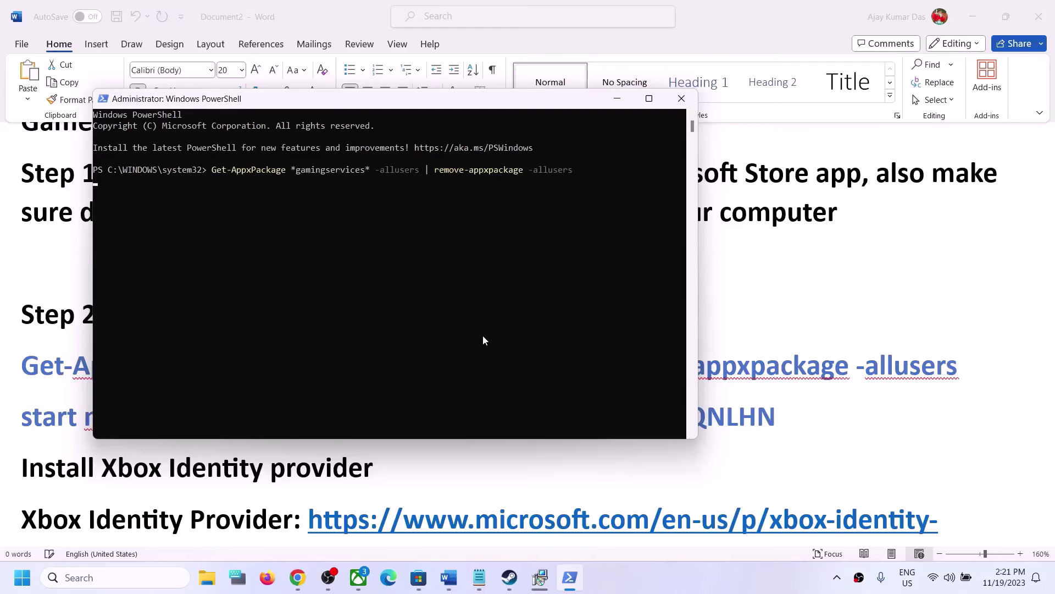
pyautogui.press('Return')
# Copy start ms-windows-store://pdp/?productid=9MWPM2CQNLHN from the Word notes, run it in PowerShell, and install Gaming Services from its store page.
pyautogui.click(762, 427)
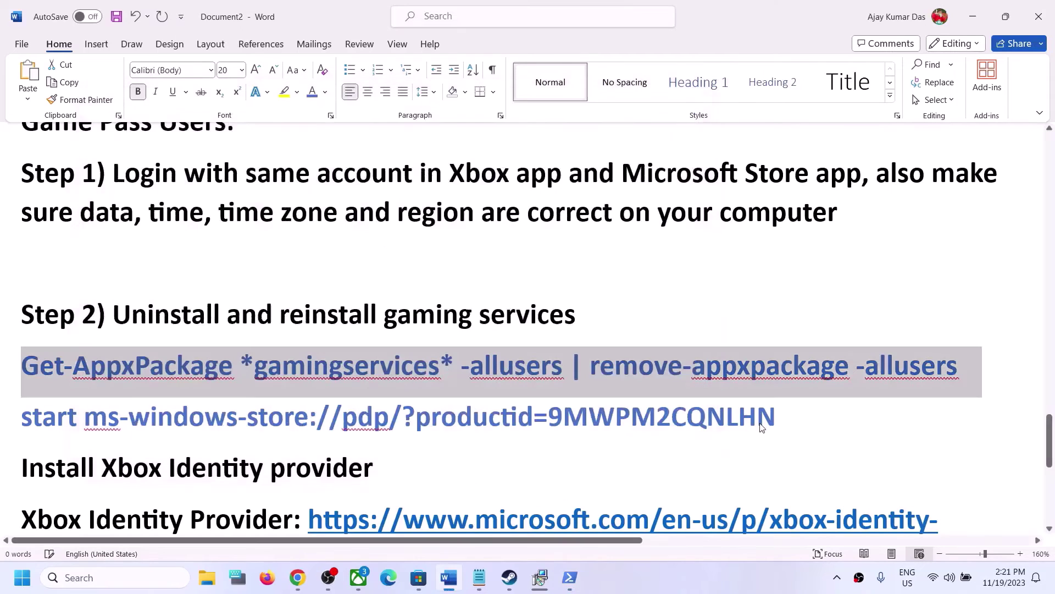
pyautogui.tripleClick(440, 419)
pyautogui.rightClick(440, 420)
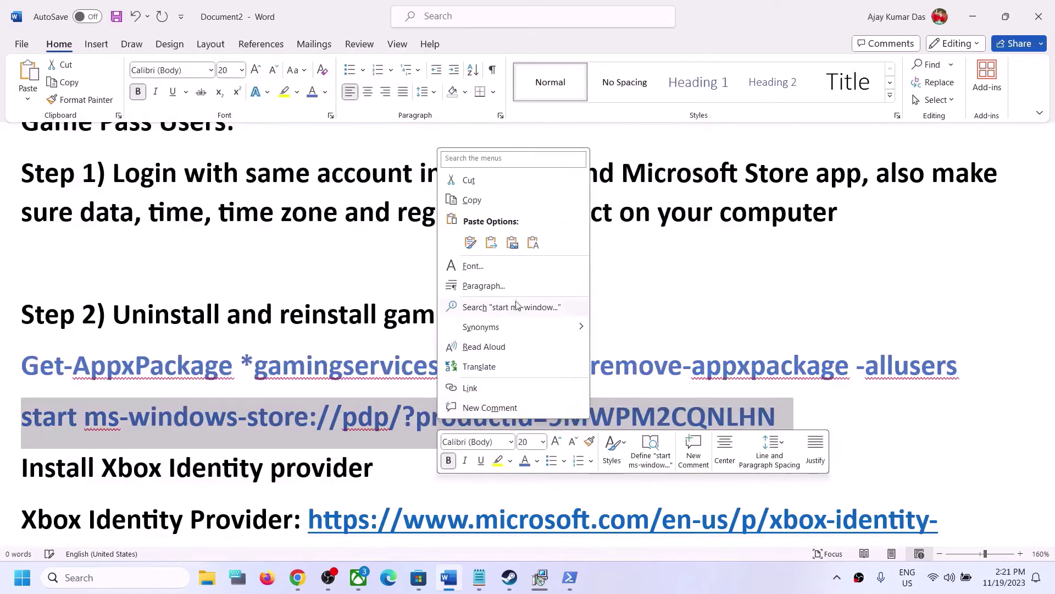
pyautogui.click(486, 201)
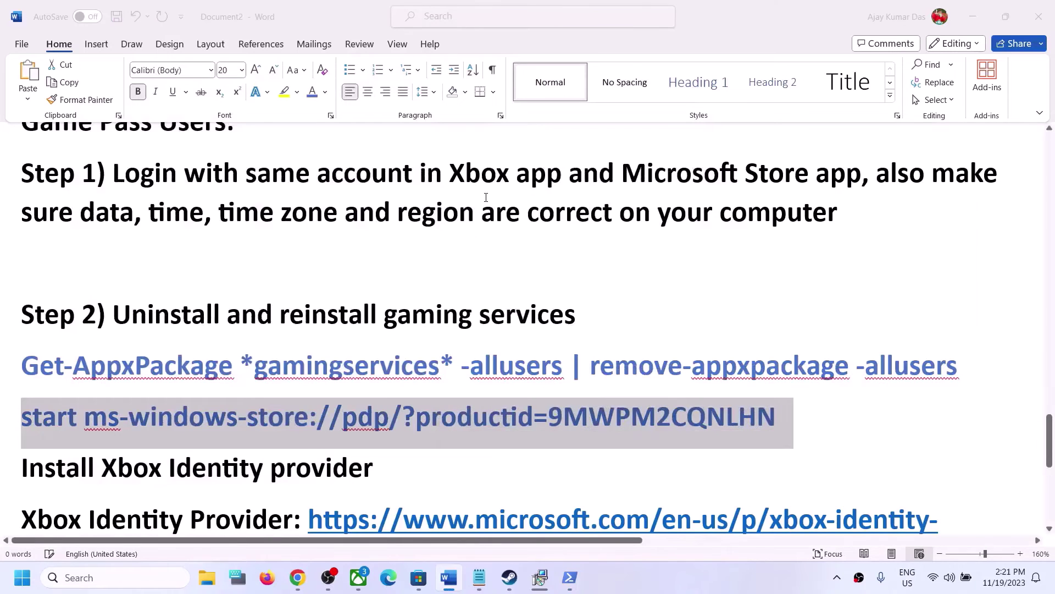
pyautogui.hotkey('alt', 'Tab')
pyautogui.hotkey('ctrl', 'v')
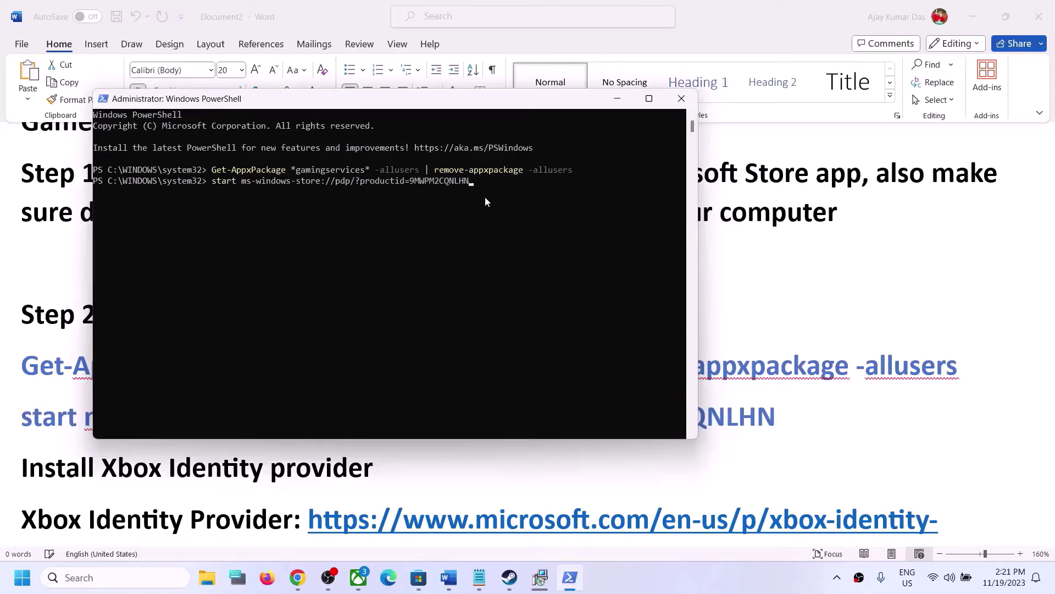
pyautogui.press('Return')
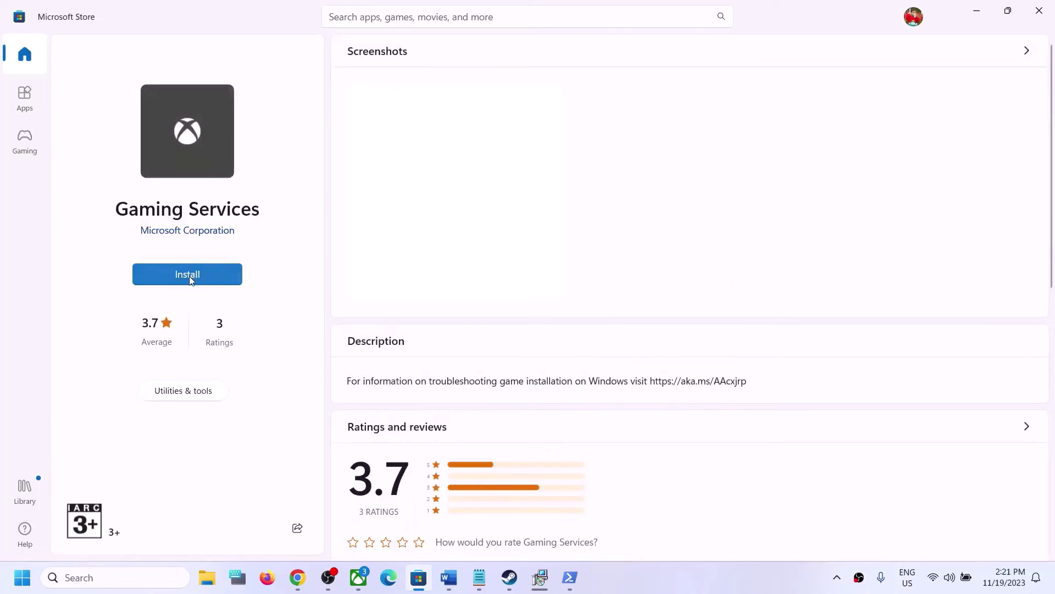
pyautogui.click(188, 275)
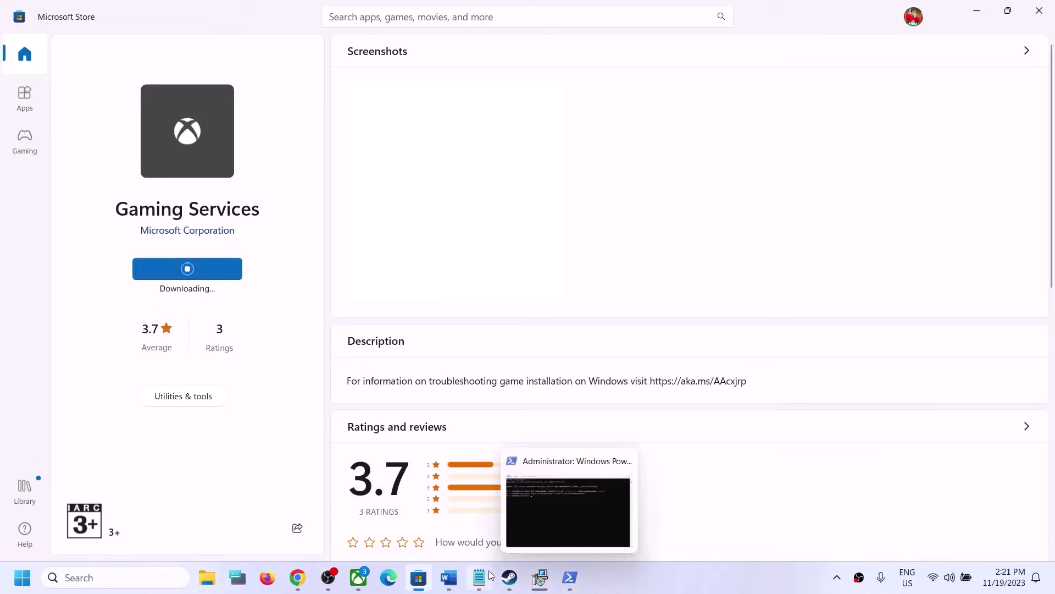
# Complete the pending sign-in in the Xbox app with the selected account, and return to the Word notes.
pyautogui.click(358, 578)
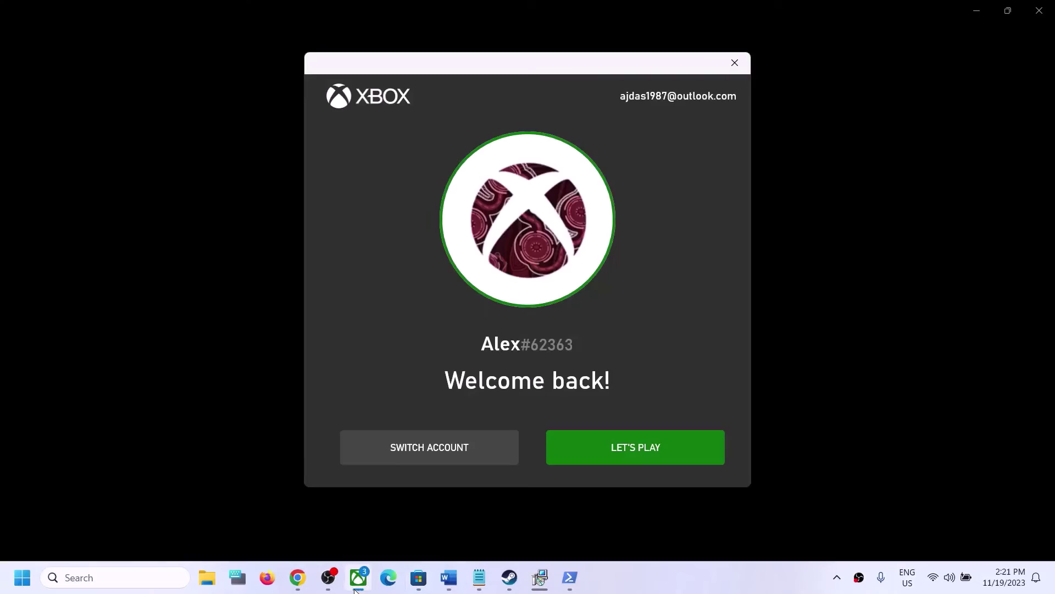
pyautogui.click(631, 463)
pyautogui.click(449, 577)
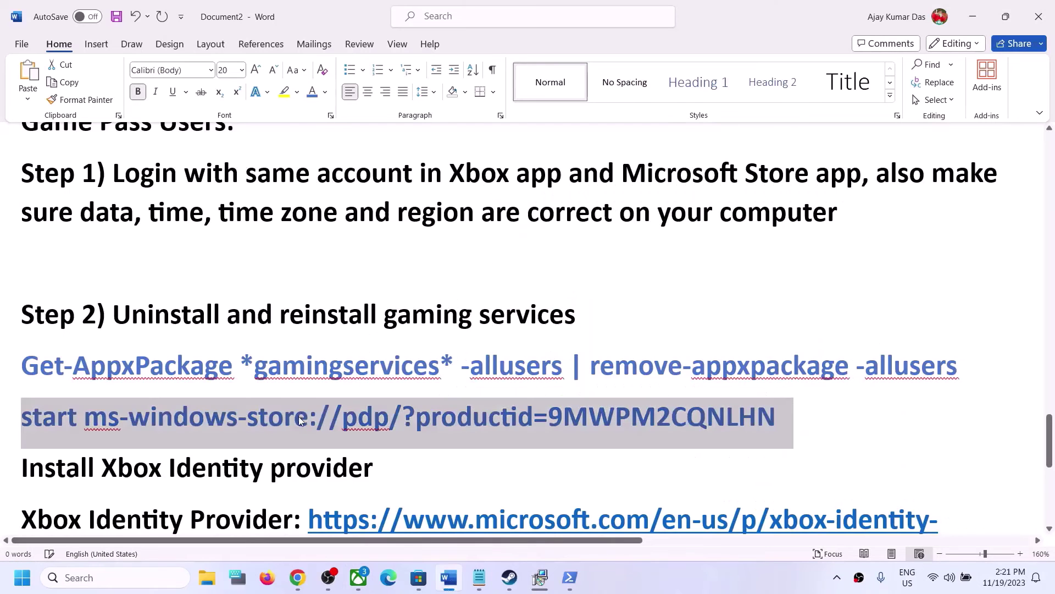
# Copy the Xbox Identity Provider link listed under Game Pass Step 2 in the Word notes.
pyautogui.scroll(-2, 299, 416)
pyautogui.moveTo(54, 360); pyautogui.dragTo(346, 368)
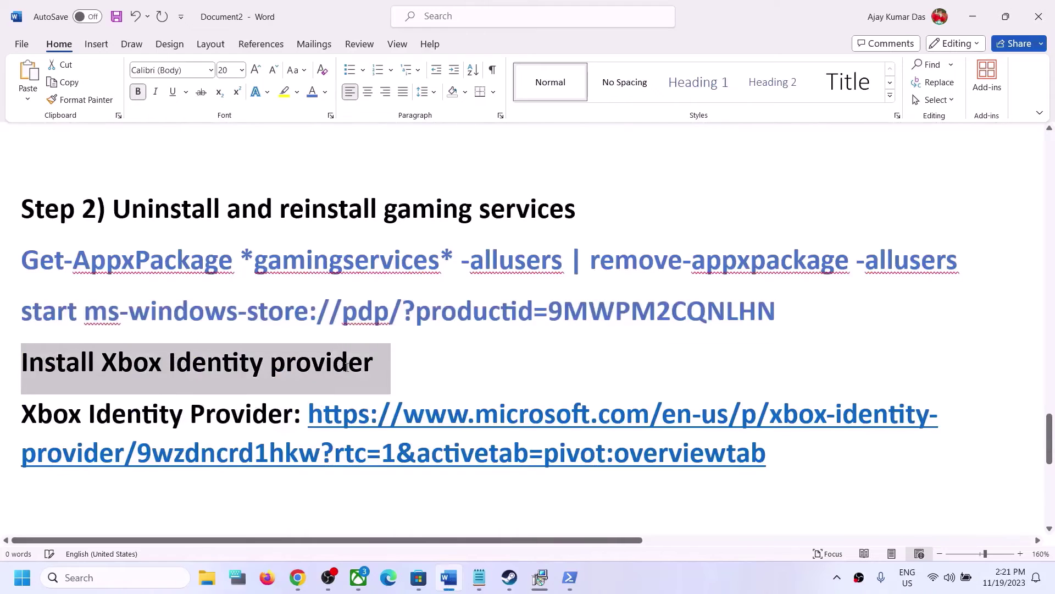
pyautogui.moveTo(797, 457); pyautogui.dragTo(310, 415)
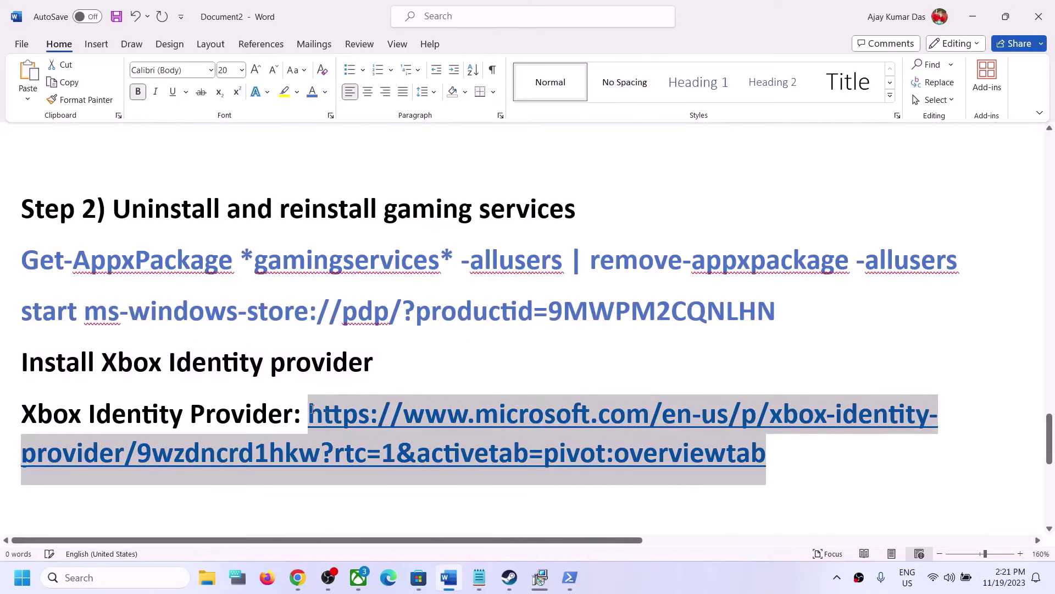
pyautogui.rightClick(313, 413)
pyautogui.click(348, 131)
# Open the copied Xbox Identity Provider link in the empty Chrome tab.
pyautogui.click(300, 587)
pyautogui.click(186, 12)
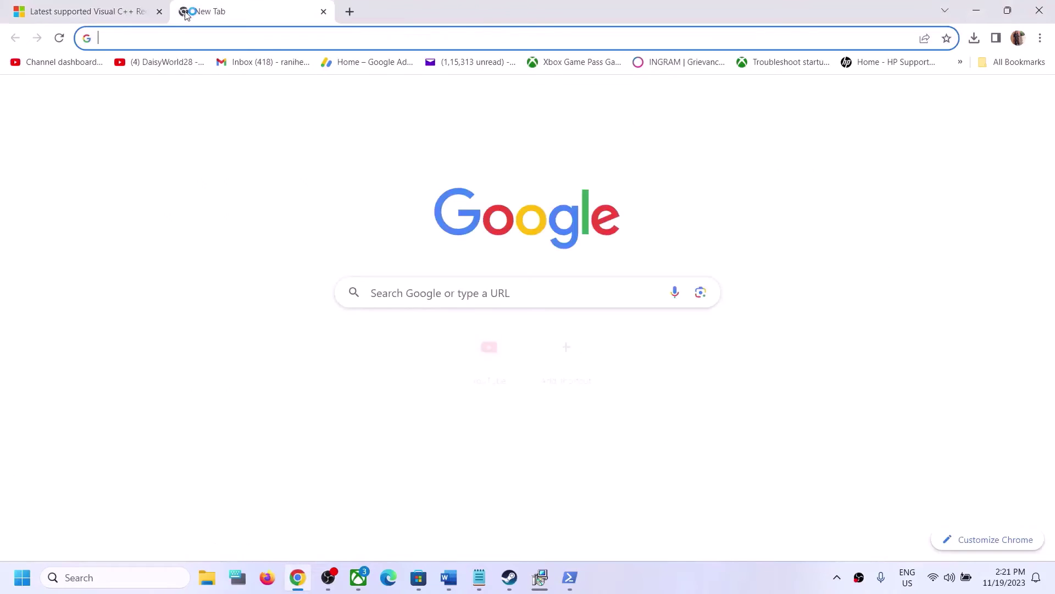
pyautogui.hotkey('ctrl', 'v')
pyautogui.press('Return')
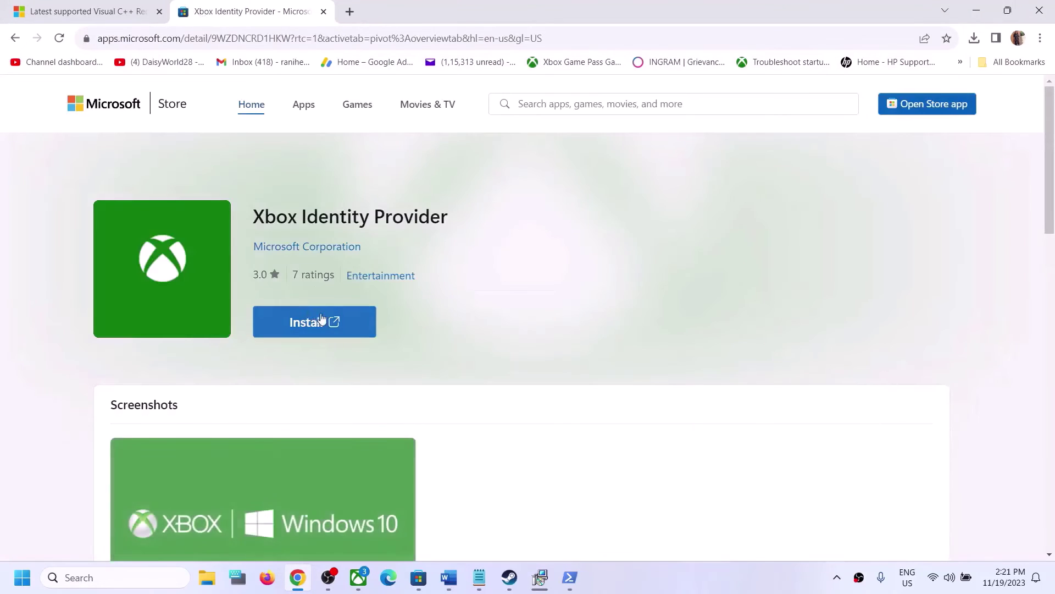
# Open the Xbox Identity Provider install window in Microsoft Store, close it, and return to the Word notes.
pyautogui.click(309, 323)
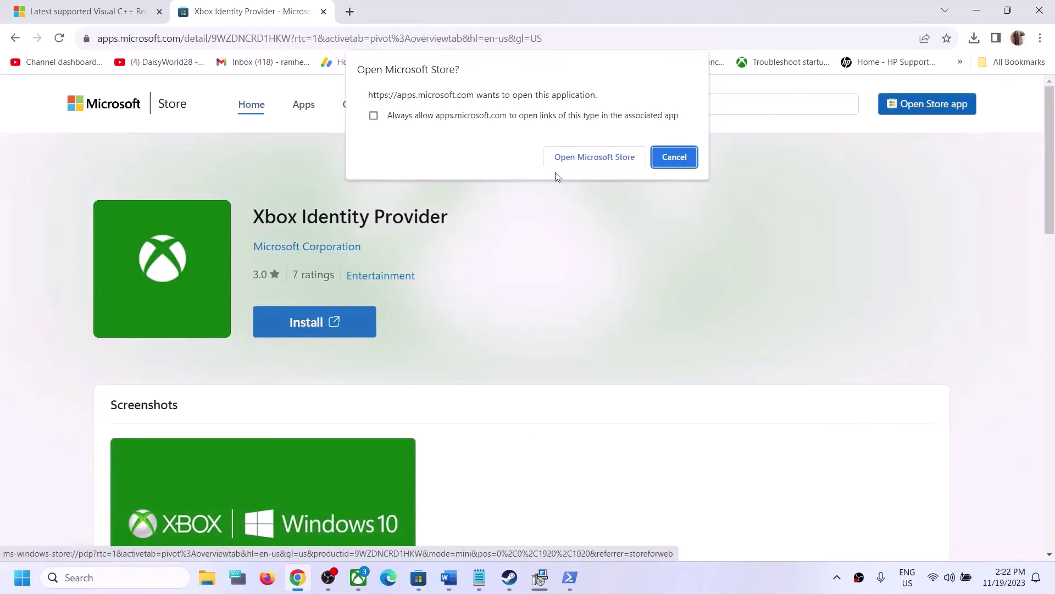
pyautogui.click(600, 158)
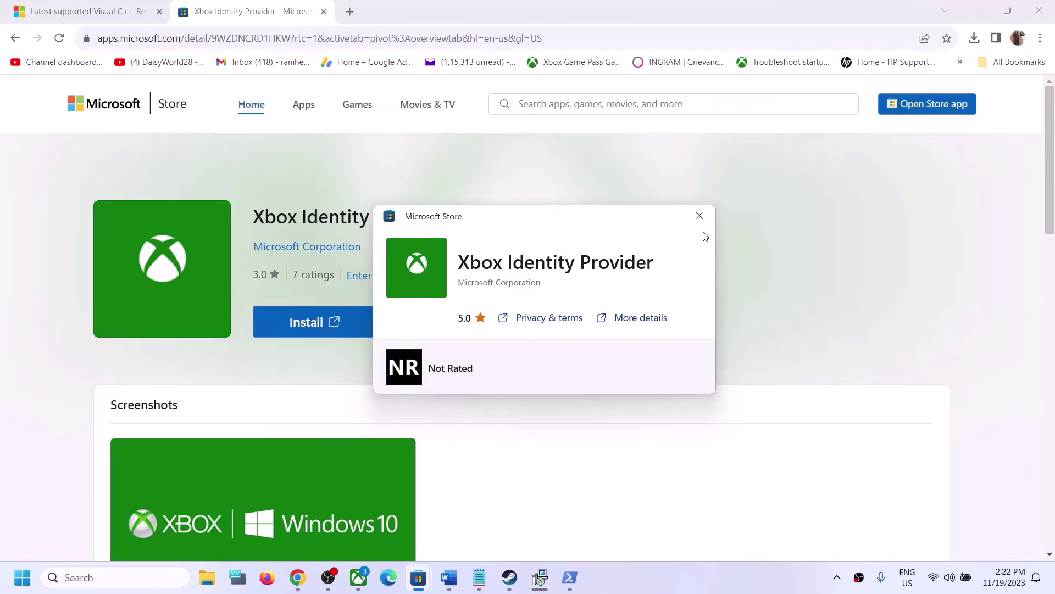
pyautogui.click(700, 215)
pyautogui.click(449, 579)
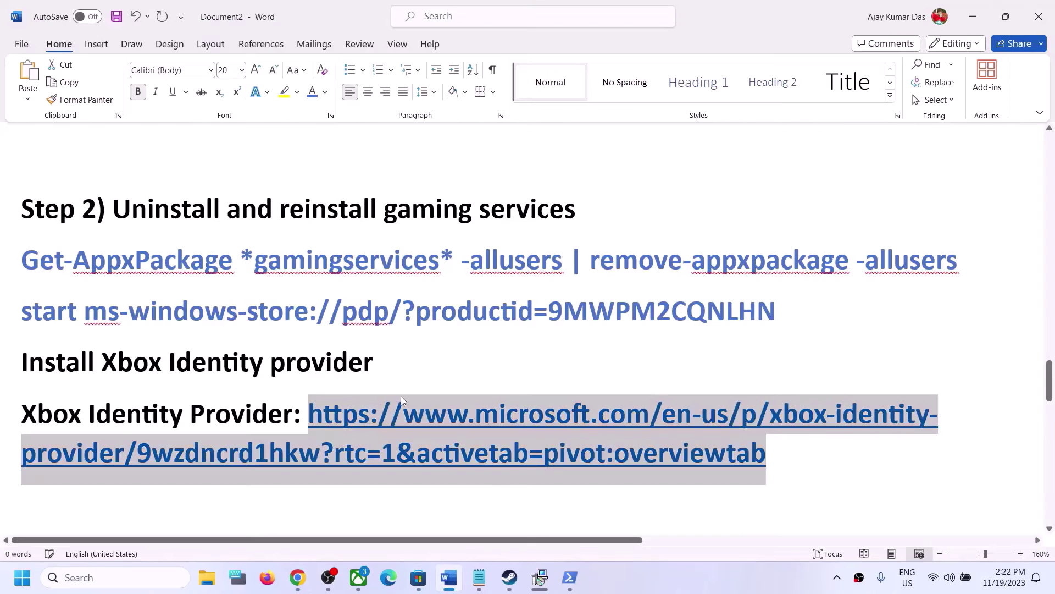
# Go to Step 3 of the Word notes, Start all these services, and open the Windows Services app.
pyautogui.scroll(-6, 385, 412)
pyautogui.scroll(-1, 367, 428)
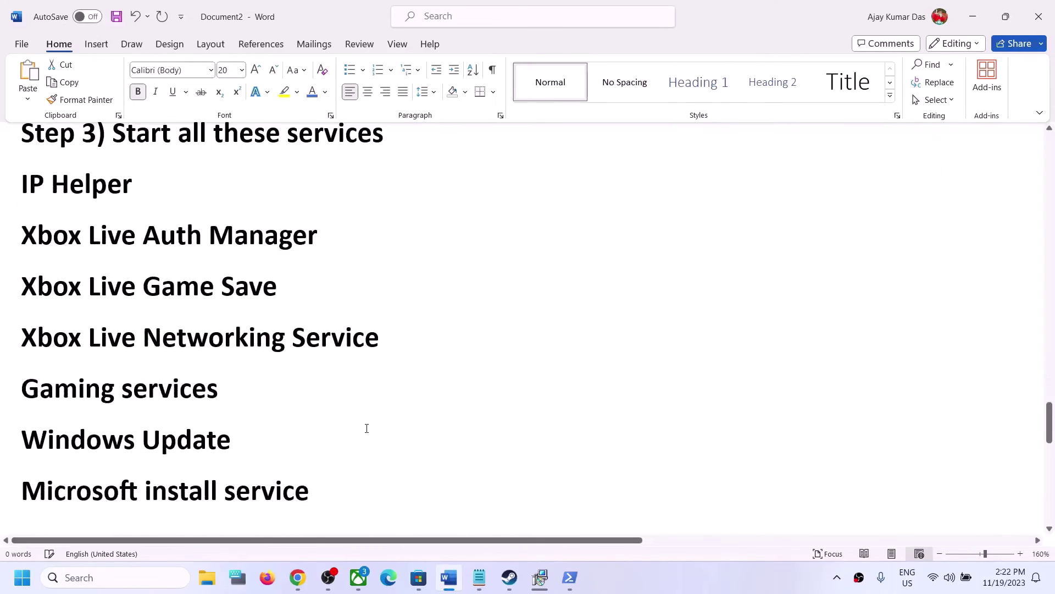
pyautogui.click(87, 578)
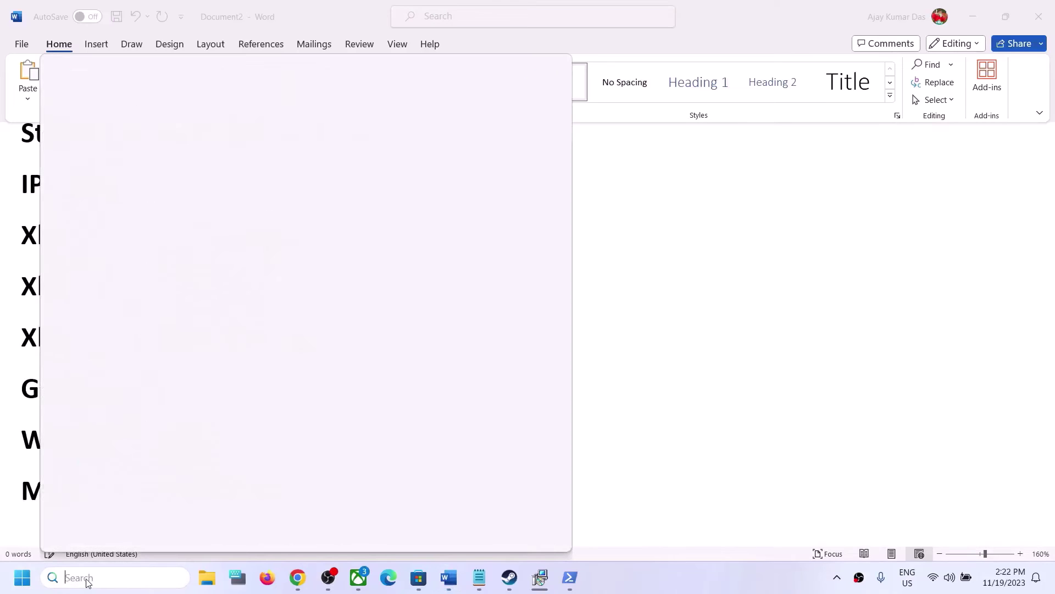
pyautogui.write('servic')
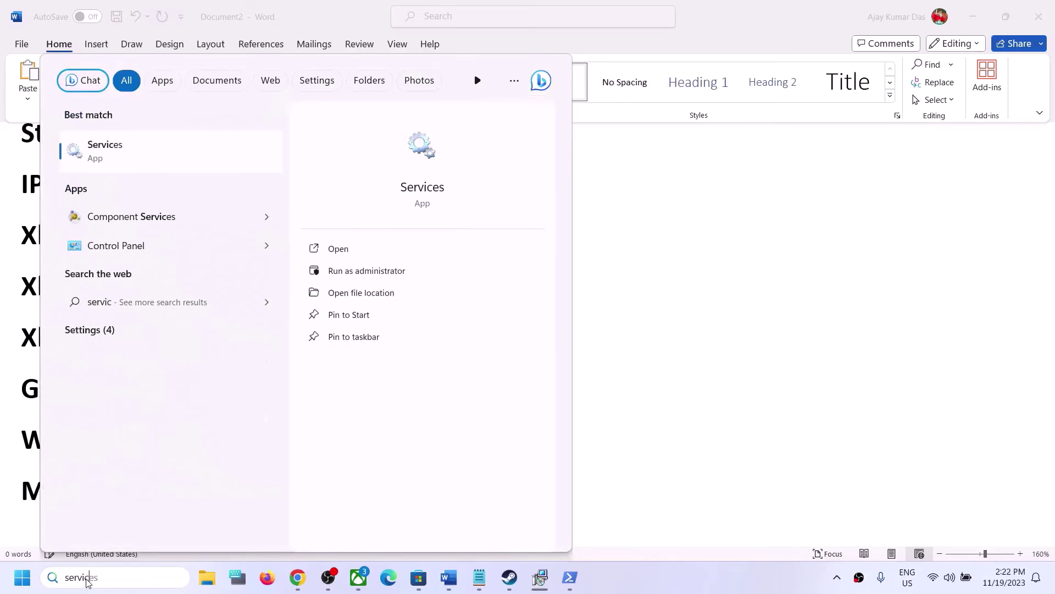
pyautogui.write('wes')
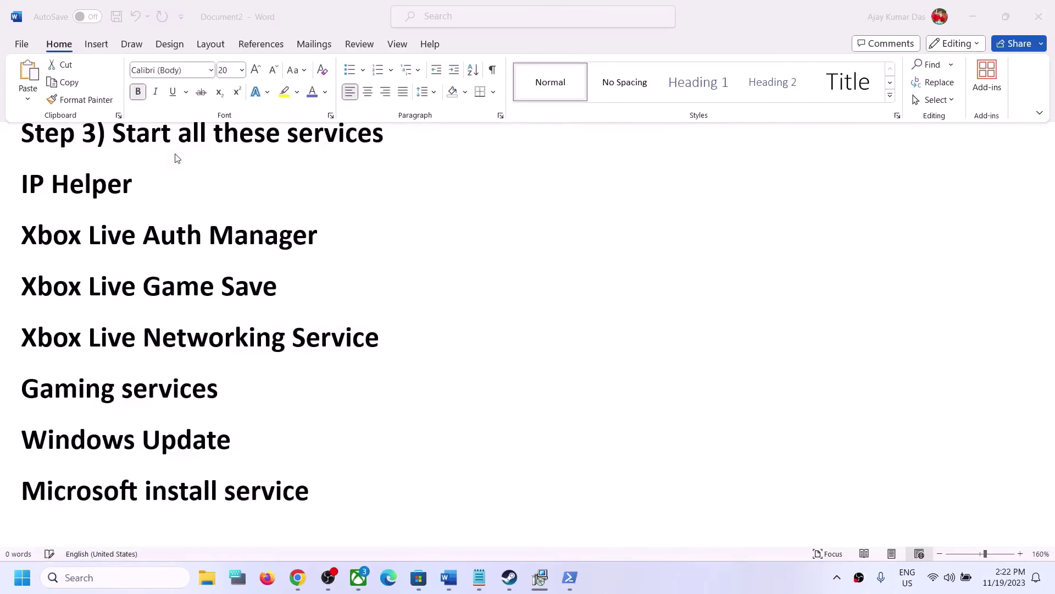
# Set the IP Helper service's startup type to Automatic and confirm its properties.
pyautogui.click(312, 282)
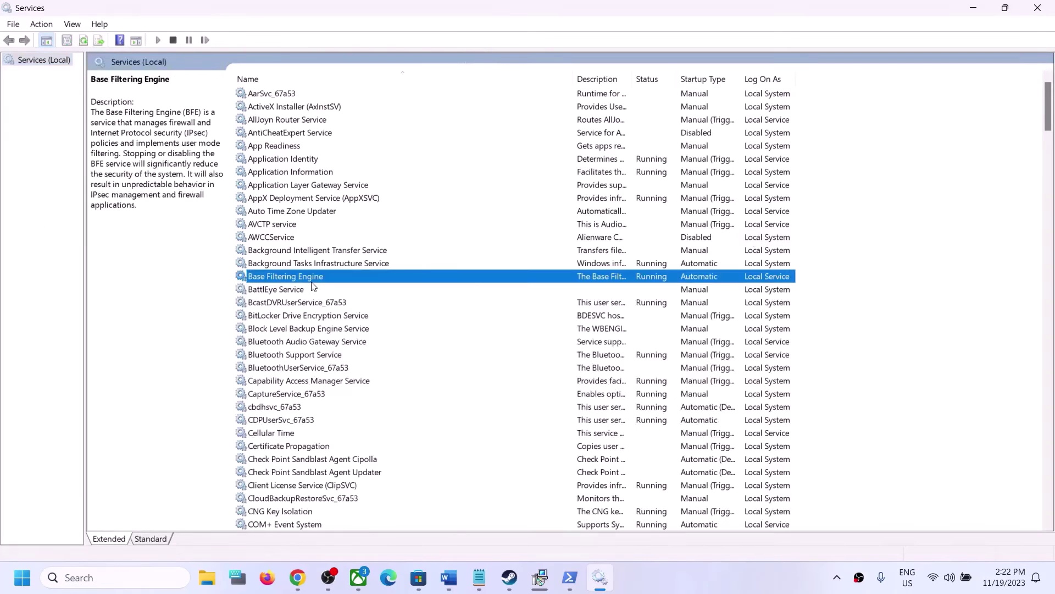
pyautogui.press('i')
pyautogui.doubleClick(286, 265)
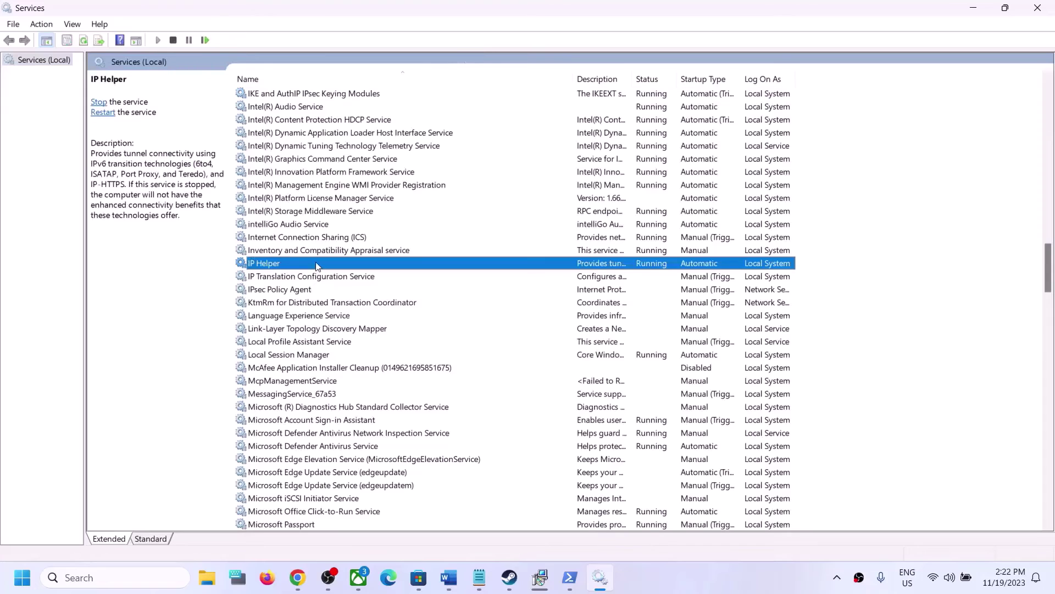
pyautogui.click(525, 272)
pyautogui.click(516, 297)
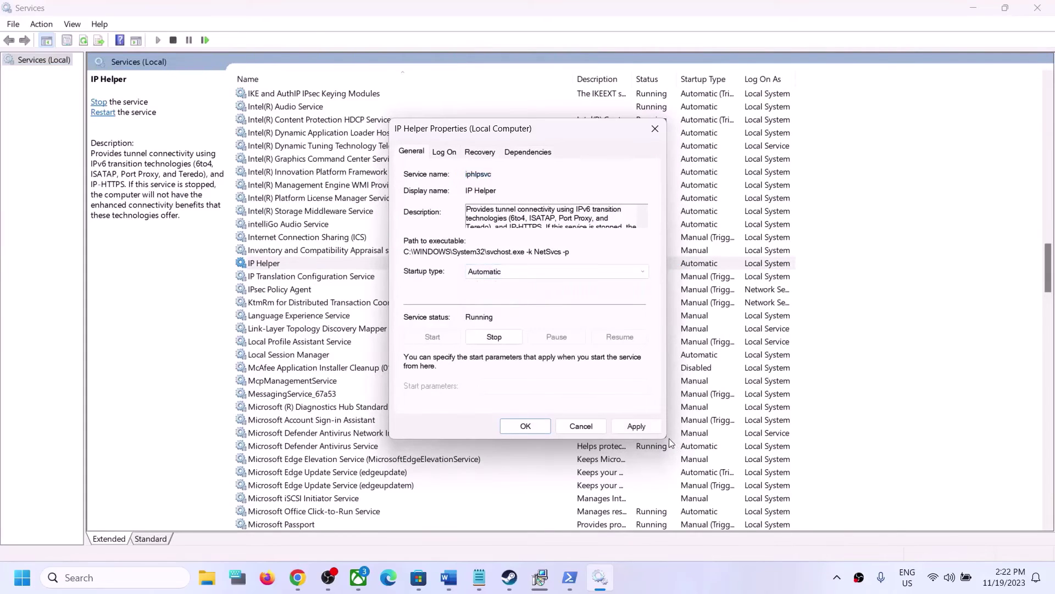
pyautogui.click(517, 426)
# Set the Xbox Accessory Management Service's startup type to Automatic and confirm its properties.
pyautogui.click(385, 446)
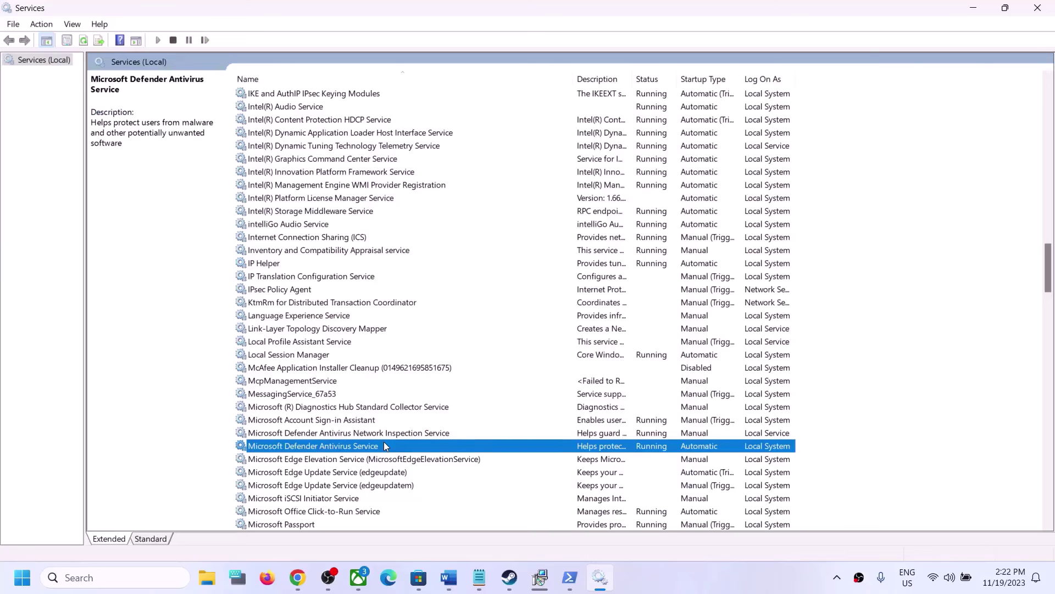
pyautogui.press('x')
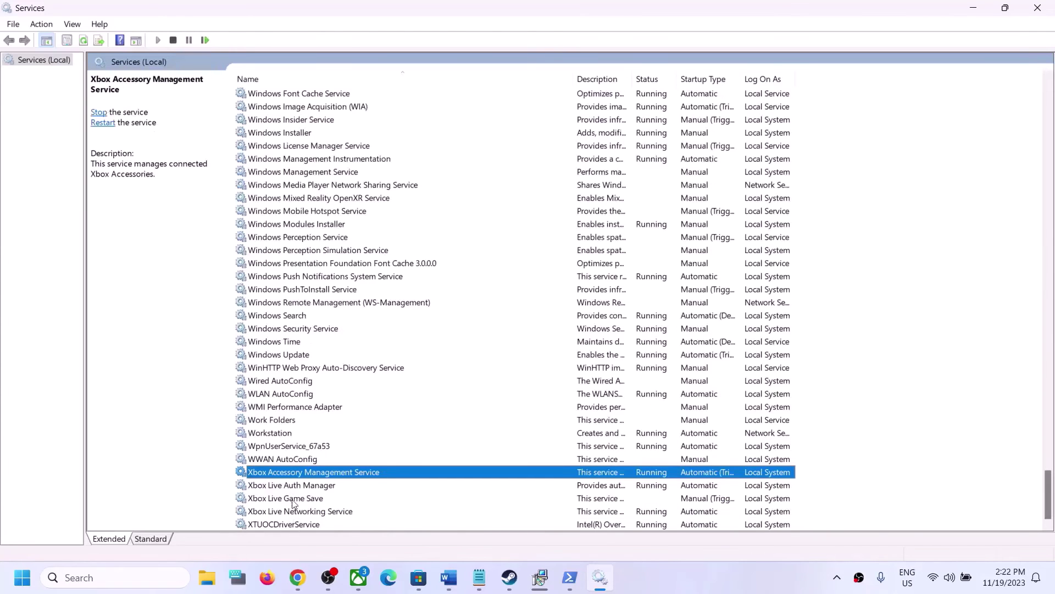
pyautogui.doubleClick(385, 476)
pyautogui.click(513, 272)
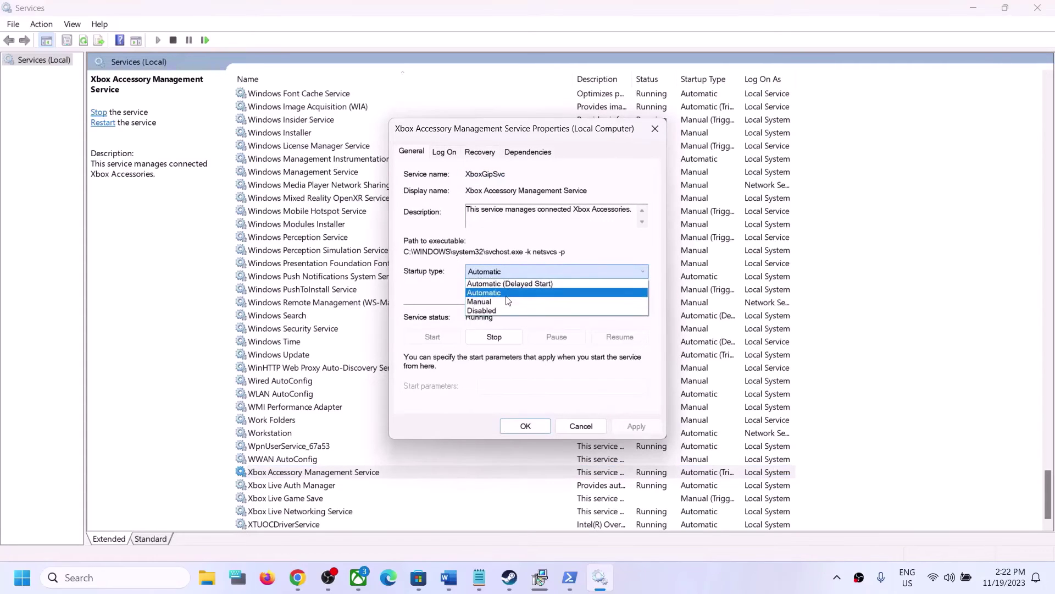
pyautogui.click(505, 293)
pyautogui.click(642, 425)
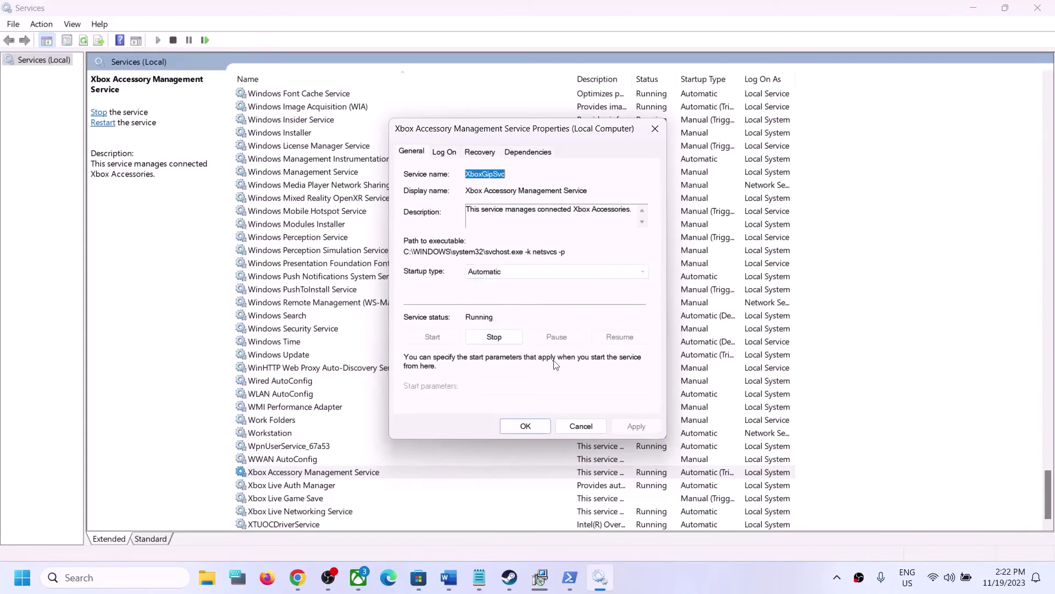
pyautogui.click(506, 425)
# Set the Xbox Live Auth Manager service's startup type to Automatic and confirm its properties.
pyautogui.doubleClick(307, 485)
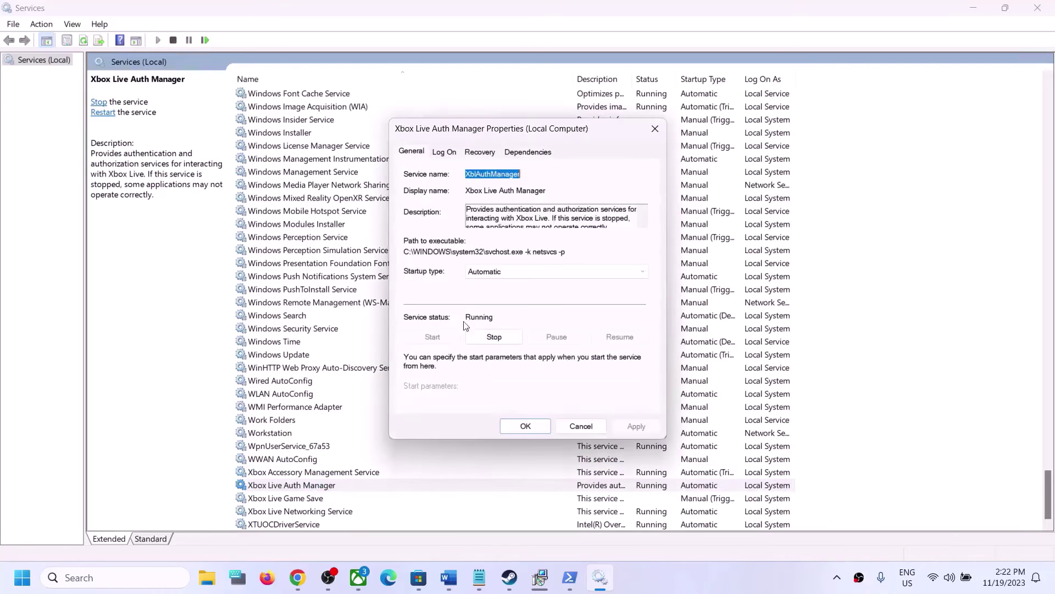
pyautogui.click(495, 272)
pyautogui.click(485, 294)
pyautogui.click(636, 426)
pyautogui.click(526, 426)
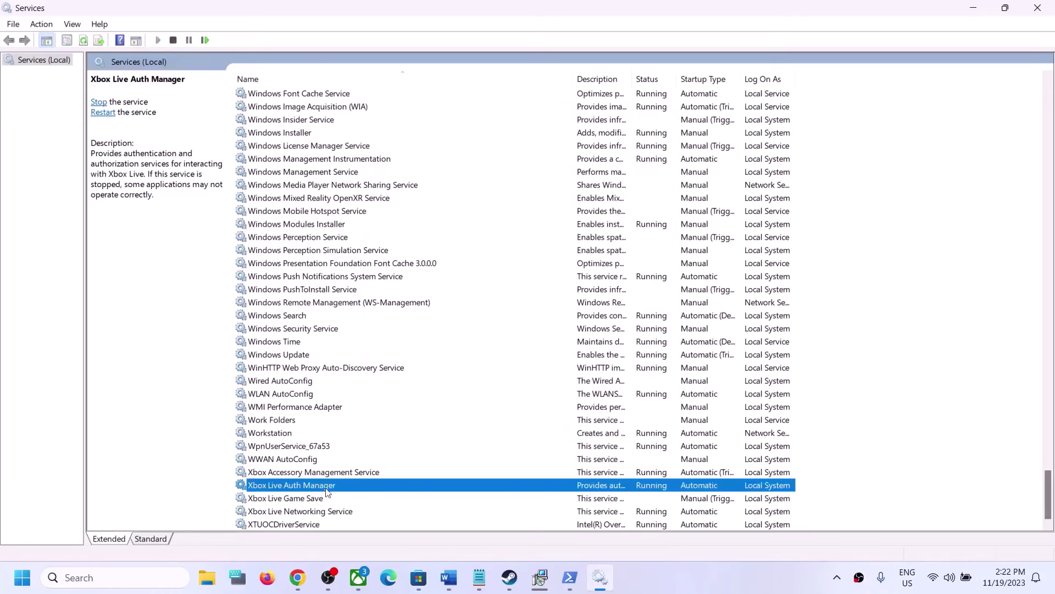
# Set the Xbox Live Game Save service's startup type to Automatic, apply it, and start the service.
pyautogui.doubleClick(308, 498)
pyautogui.click(489, 292)
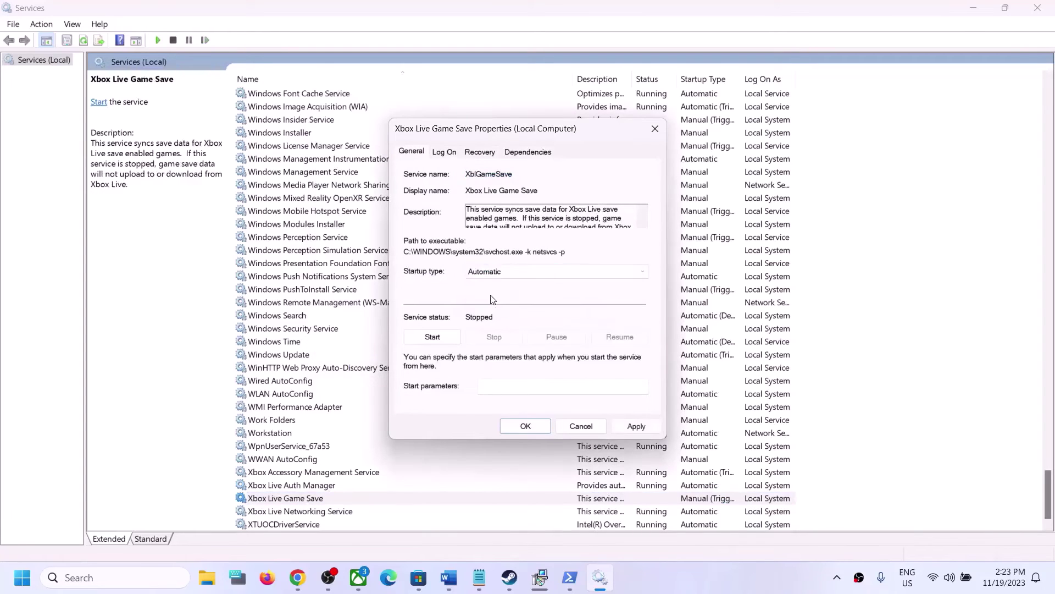
pyautogui.click(636, 426)
pyautogui.click(432, 341)
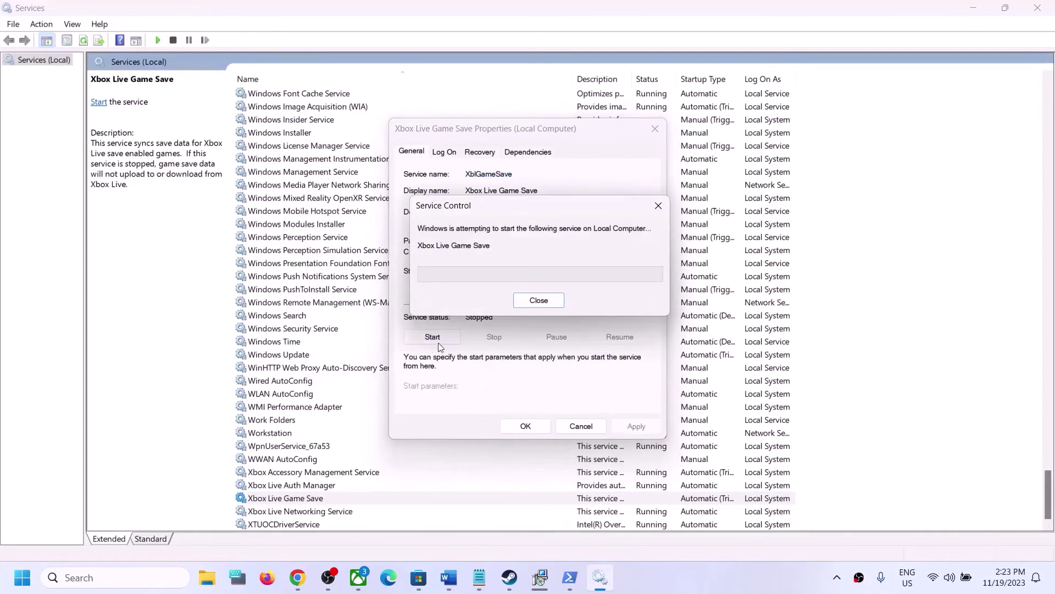
pyautogui.click(526, 427)
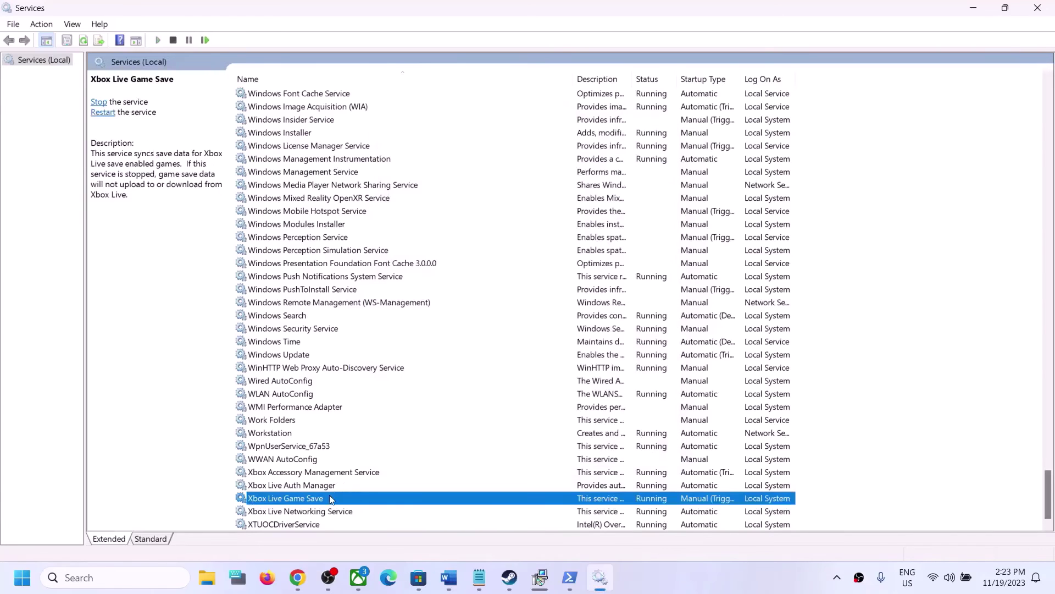
# Set the Xbox Live Networking Service's startup type to Automatic and confirm its properties.
pyautogui.doubleClick(328, 511)
pyautogui.click(526, 275)
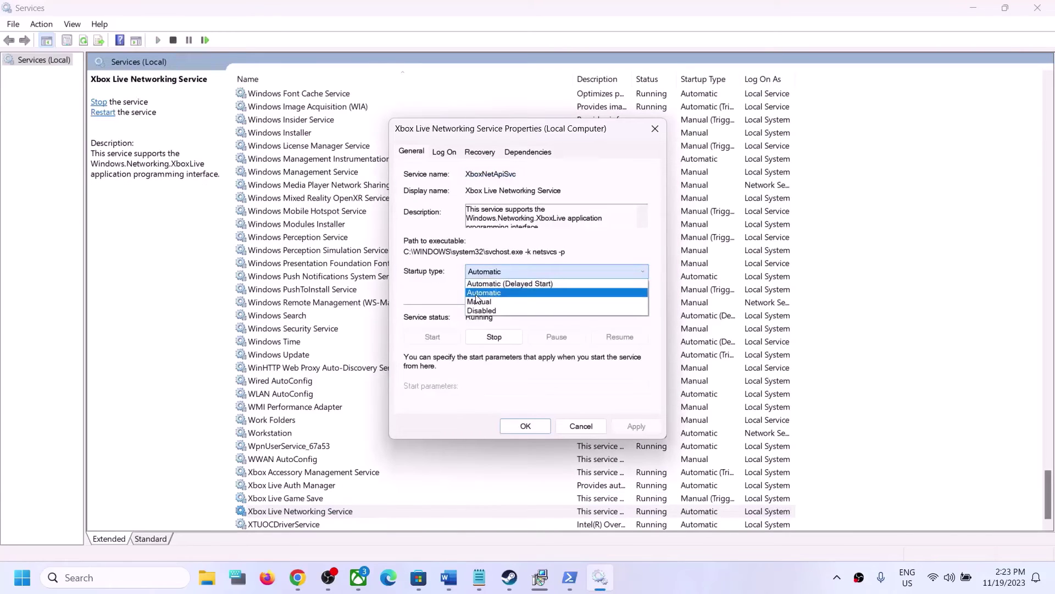
pyautogui.click(505, 292)
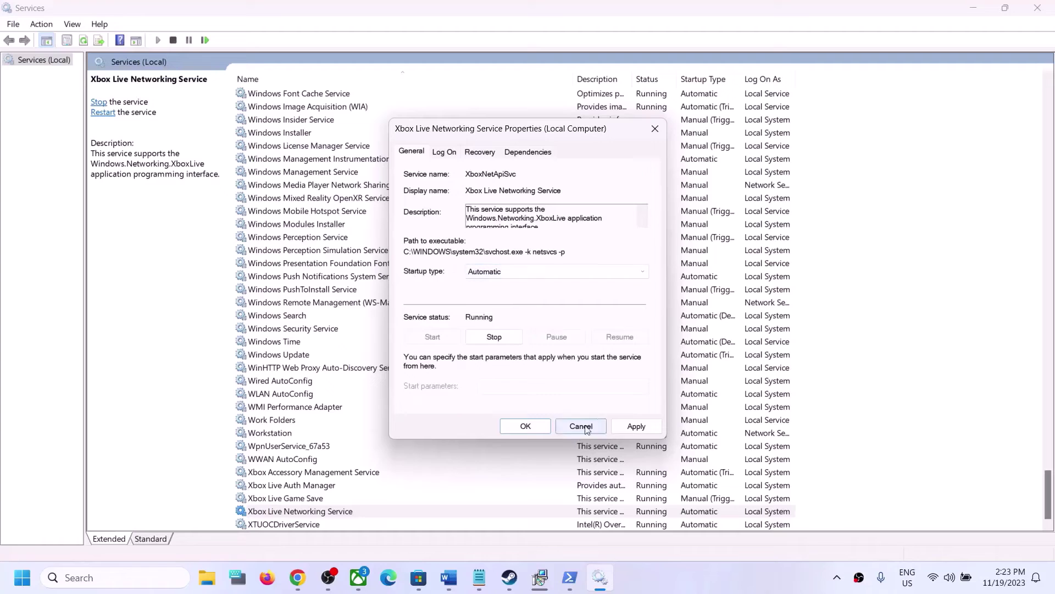
pyautogui.click(638, 427)
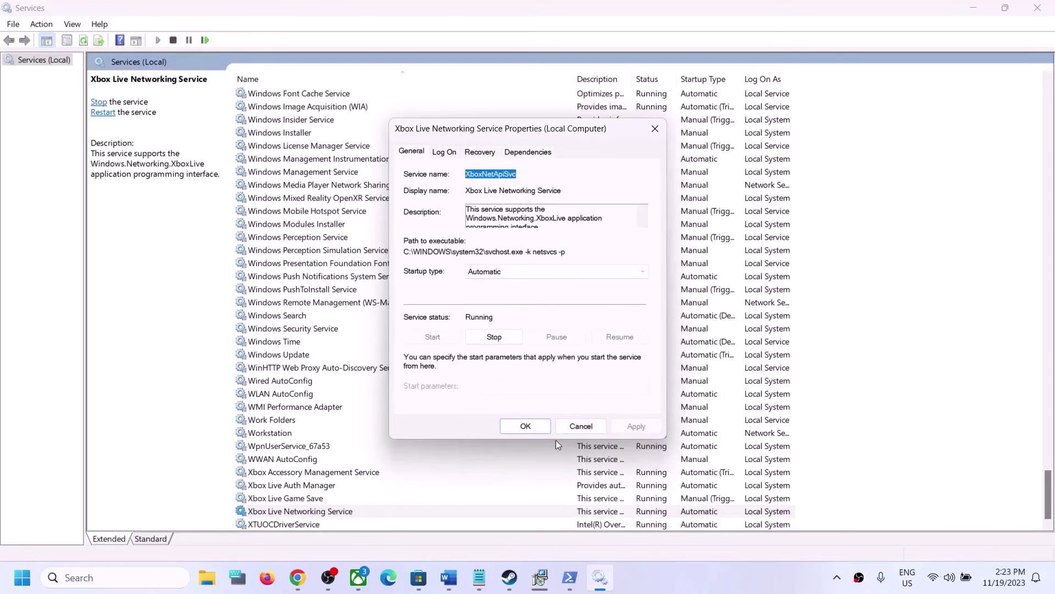
pyautogui.click(534, 429)
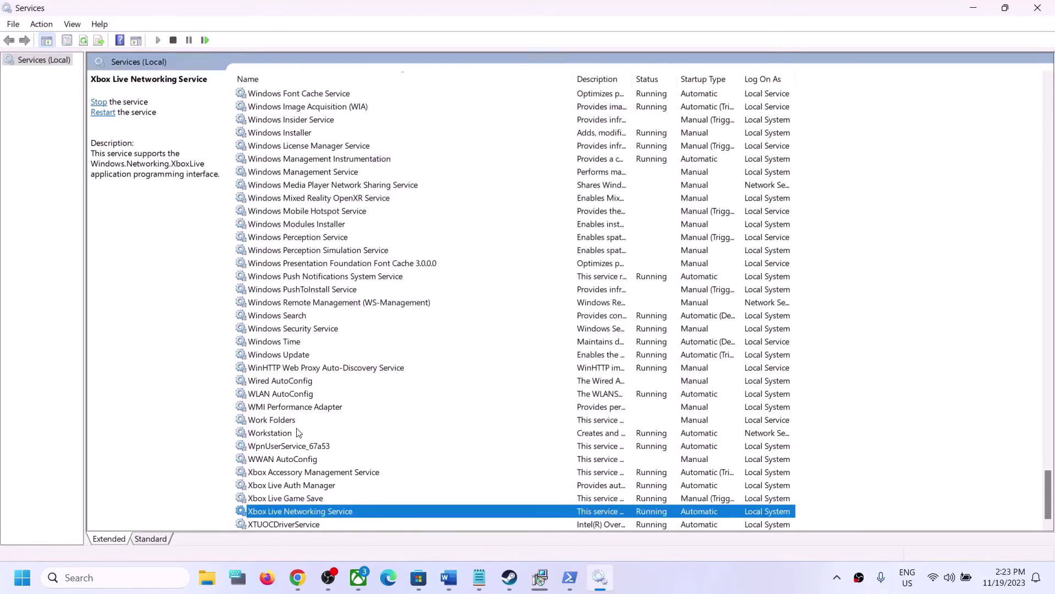
# Set the Windows Update service's startup type to Automatic and confirm its properties.
pyautogui.click(313, 357)
pyautogui.doubleClick(422, 359)
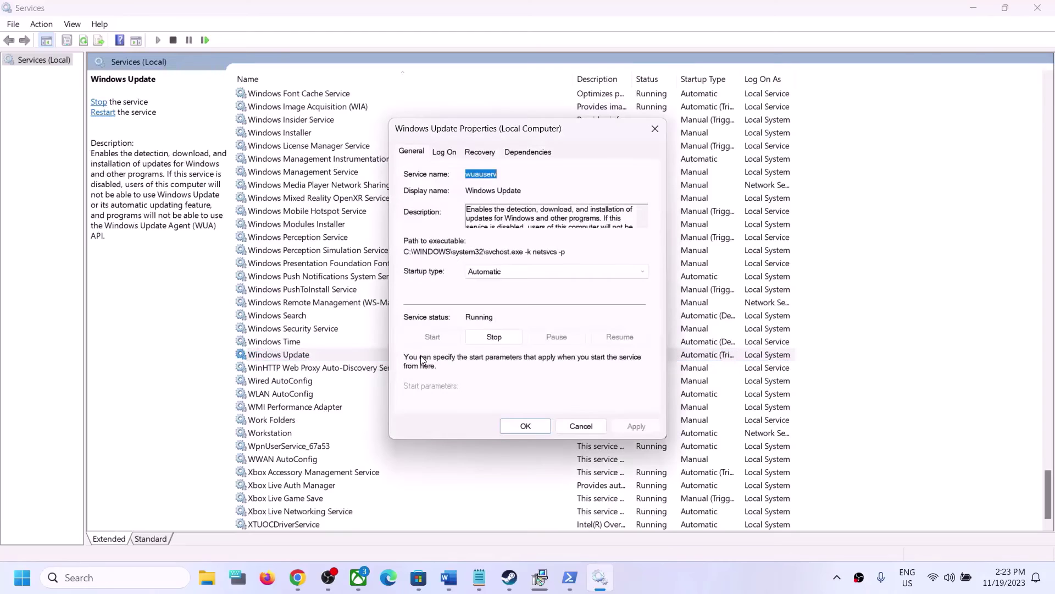
pyautogui.click(523, 272)
pyautogui.click(520, 292)
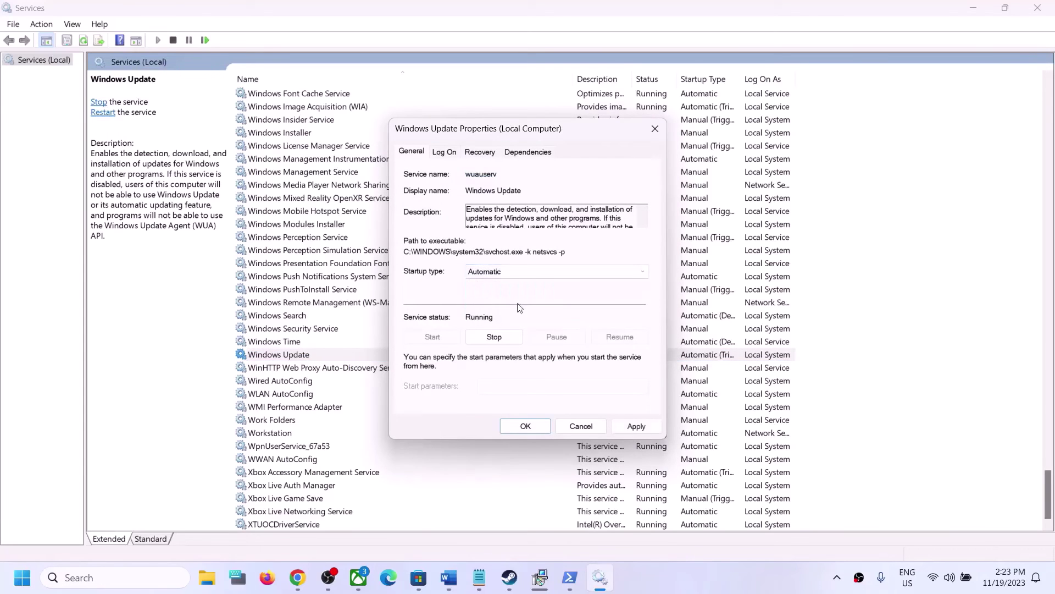
pyautogui.click(634, 434)
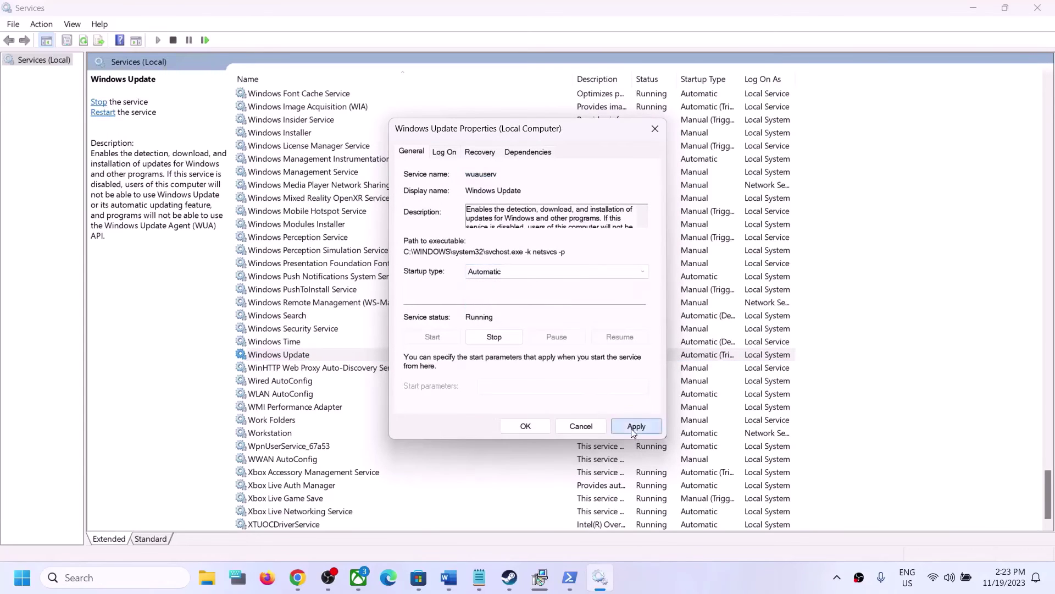
pyautogui.click(527, 427)
# Locate both Gaming Services entries and examine their status, startup type, and available service actions.
pyautogui.click(376, 303)
pyautogui.press('g')
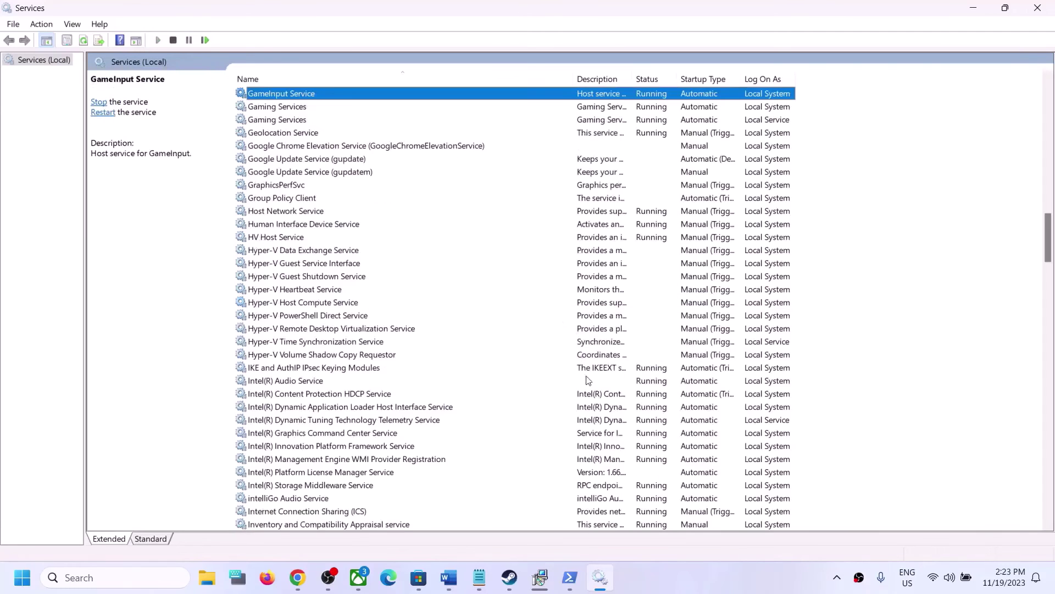
pyautogui.scroll(3, 594, 382)
pyautogui.click(619, 250)
pyautogui.click(615, 237)
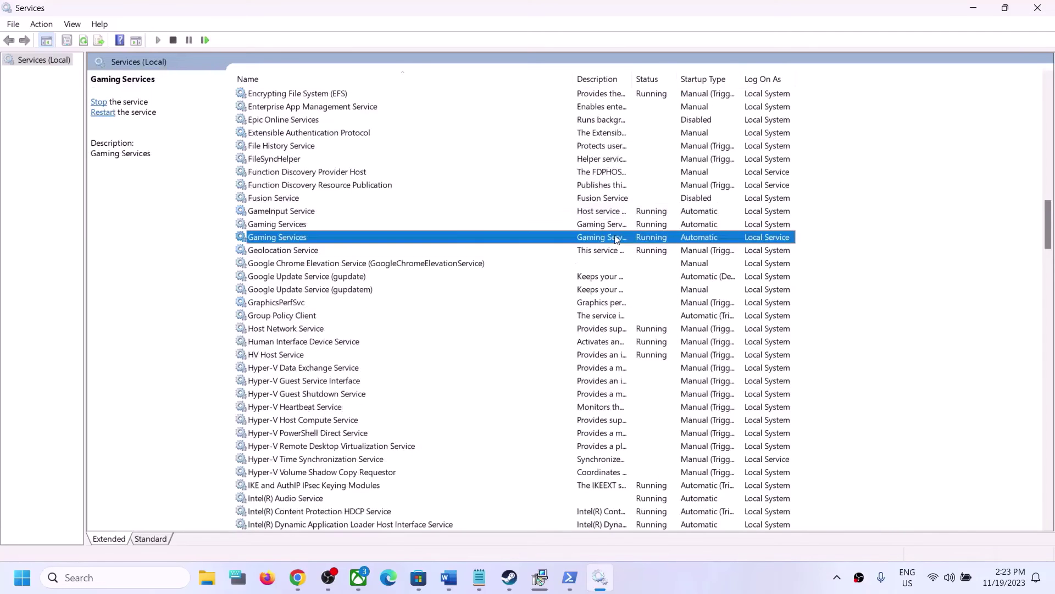
pyautogui.click(614, 225)
pyautogui.click(611, 233)
pyautogui.click(605, 226)
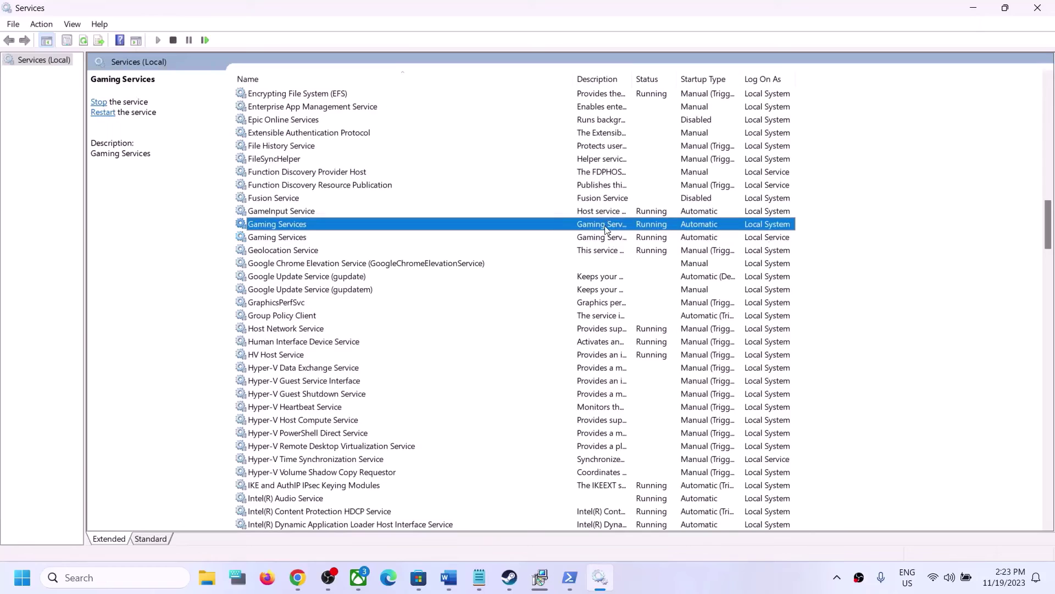
pyautogui.rightClick(605, 227)
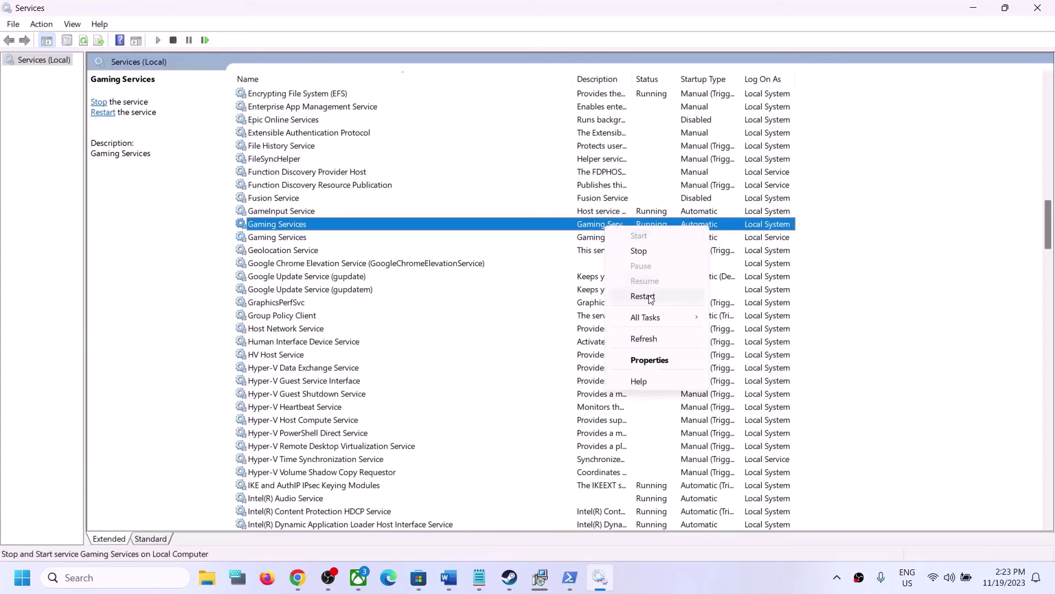
pyautogui.click(601, 224)
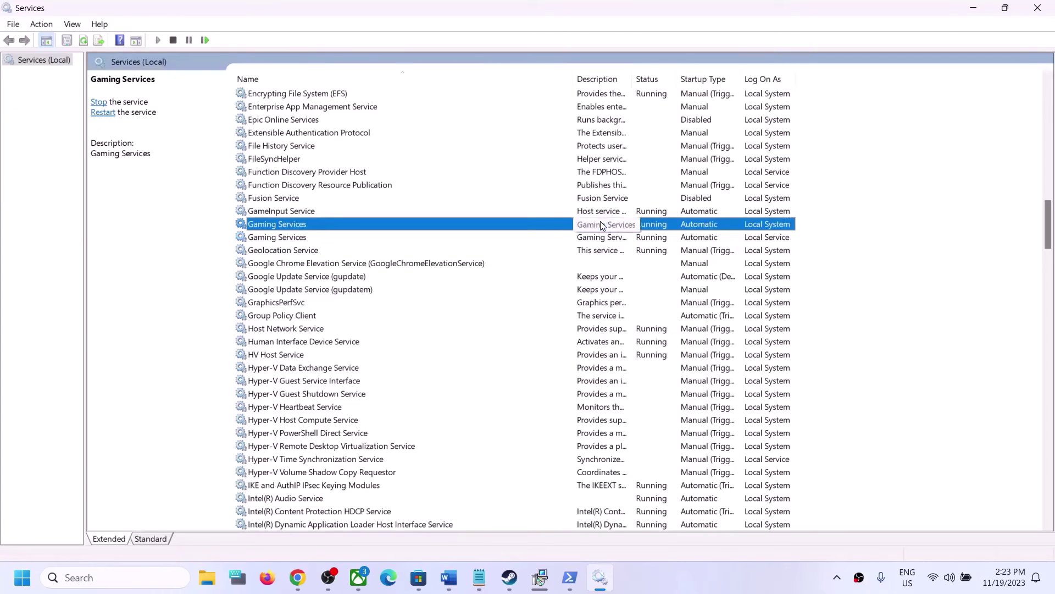
# Stop both Gaming Services entries in the Windows services list.
pyautogui.rightClick(632, 220)
pyautogui.click(635, 245)
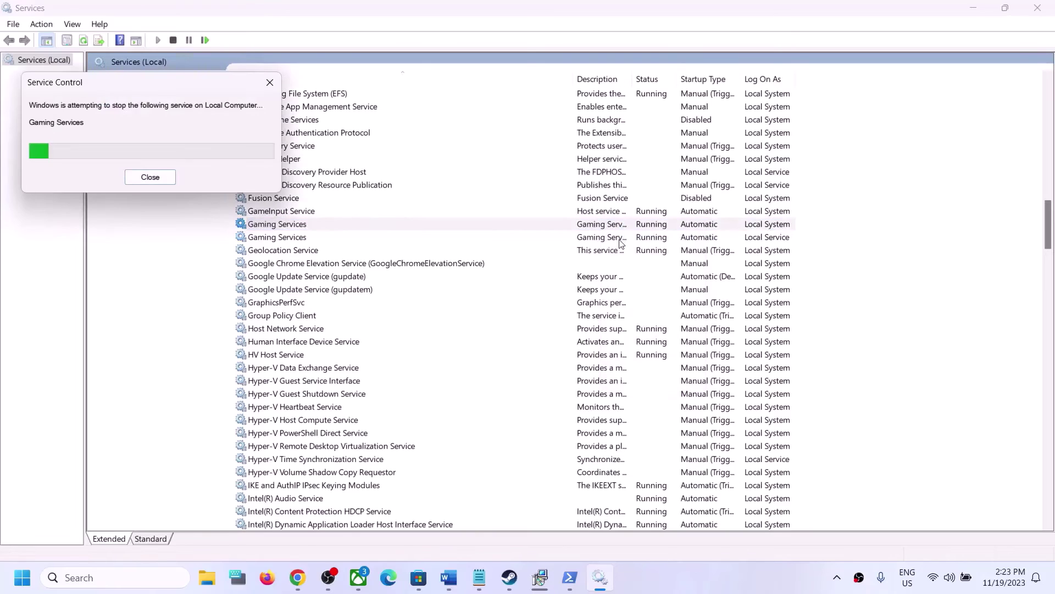
pyautogui.click(608, 243)
pyautogui.rightClick(609, 247)
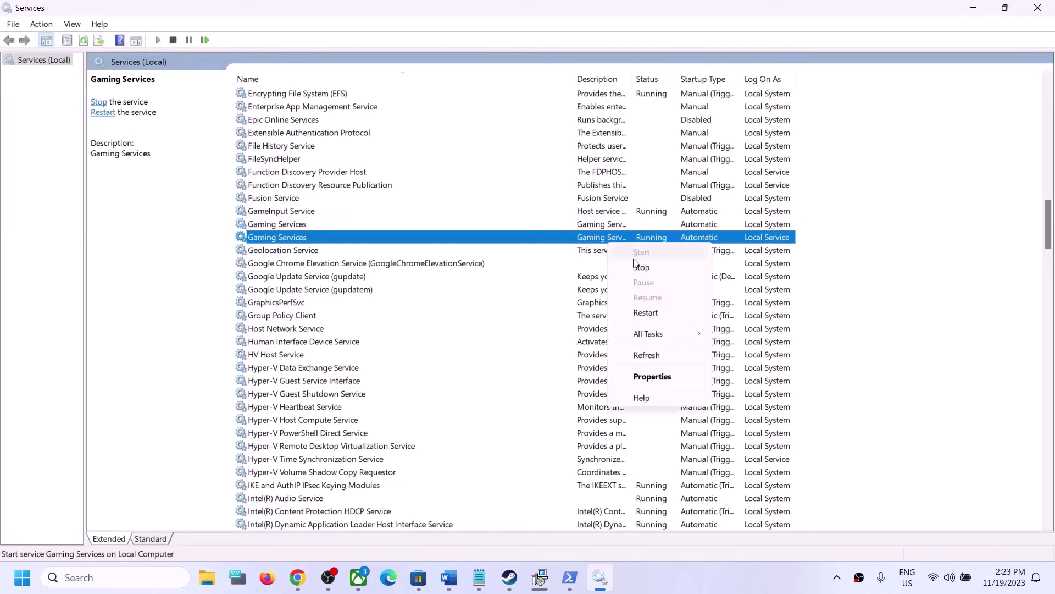
pyautogui.click(637, 267)
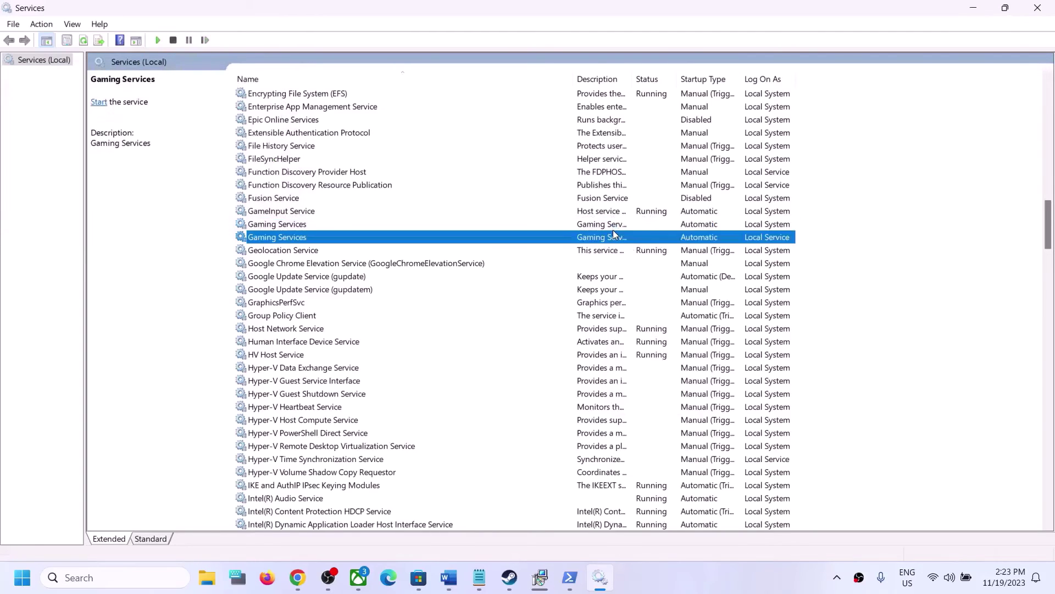
# Start both Gaming Services entries again, one after the other.
pyautogui.click(608, 226)
pyautogui.rightClick(609, 226)
pyautogui.click(638, 235)
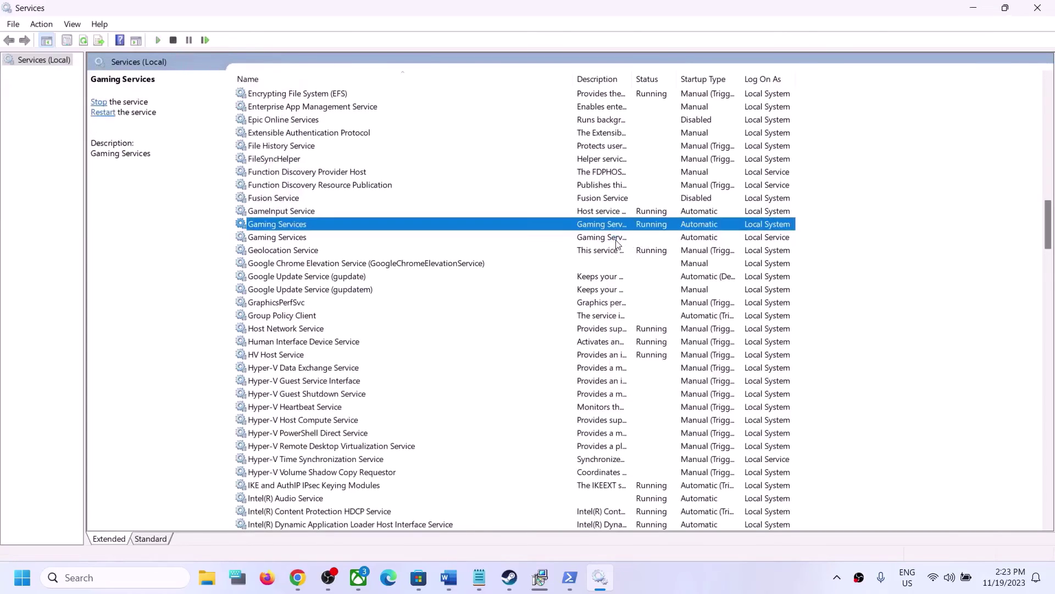
pyautogui.click(612, 239)
pyautogui.rightClick(612, 238)
pyautogui.click(640, 248)
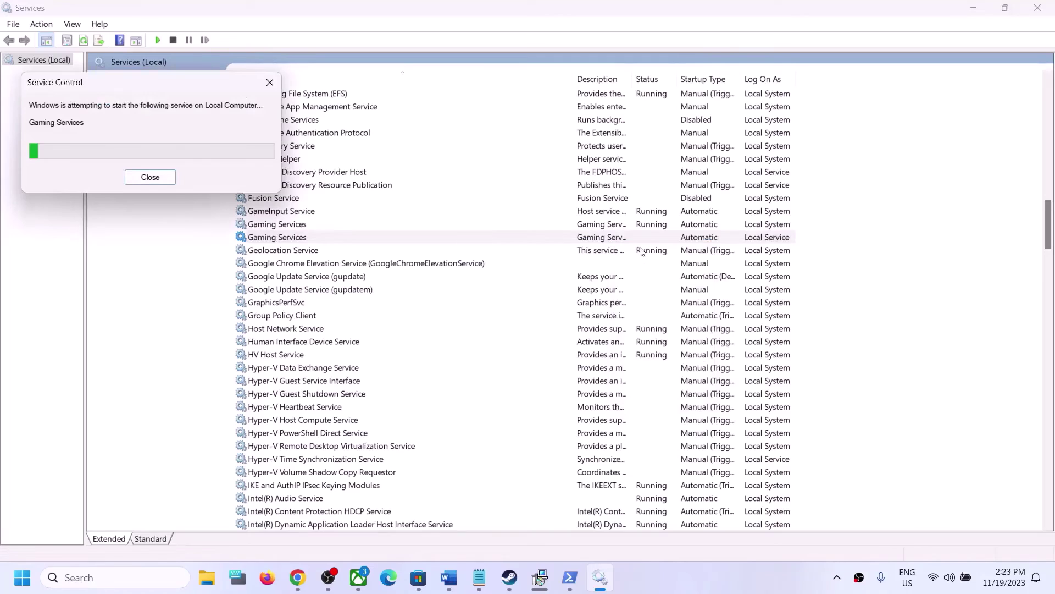
# Set the Microsoft Store Install Service's startup type to Automatic and confirm its properties.
pyautogui.click(606, 200)
pyautogui.press('m')
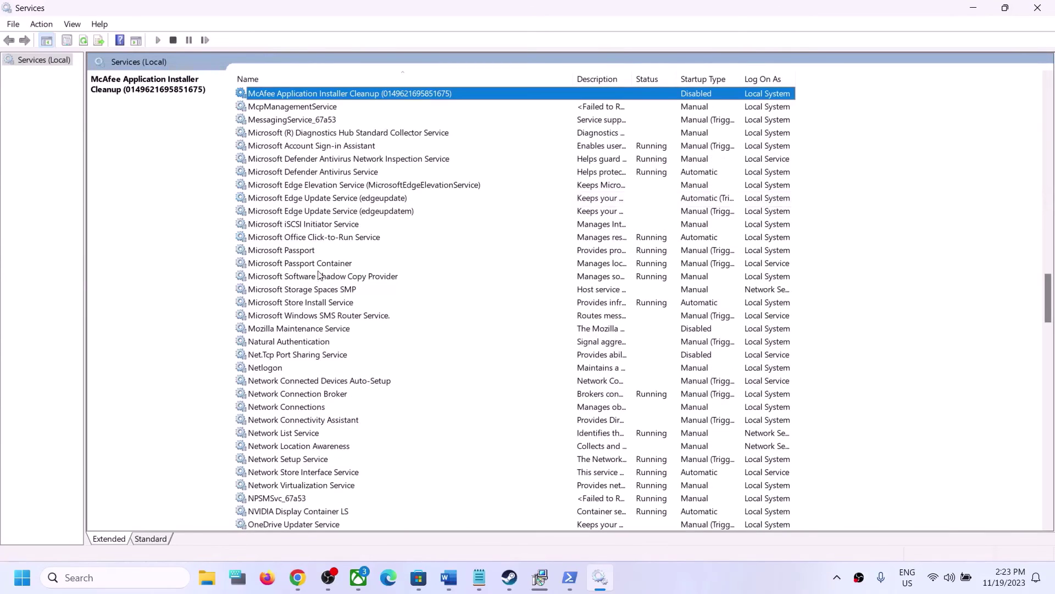
pyautogui.click(306, 304)
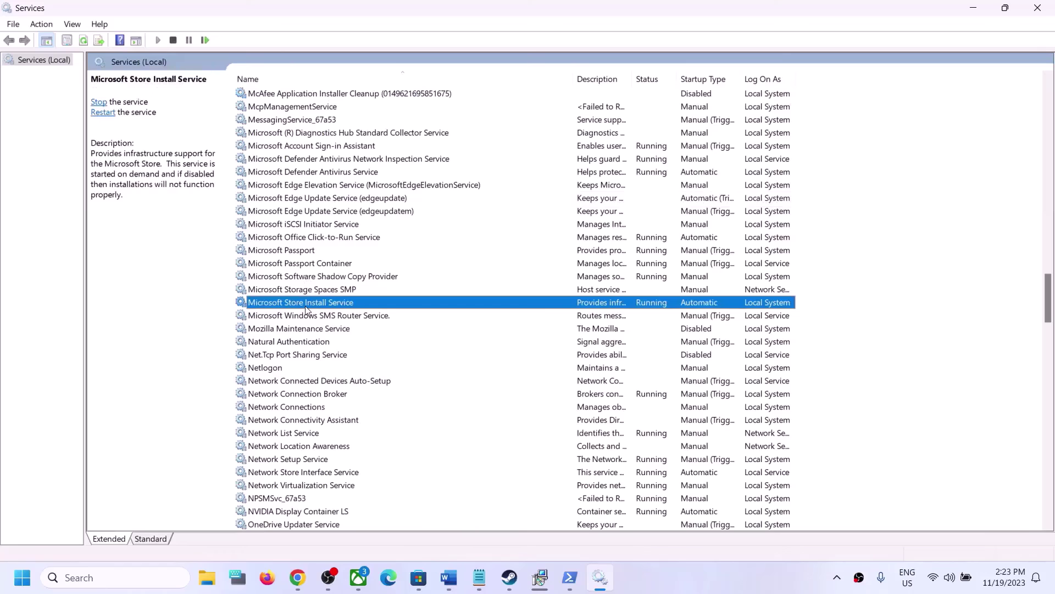
pyautogui.doubleClick(544, 307)
pyautogui.click(530, 272)
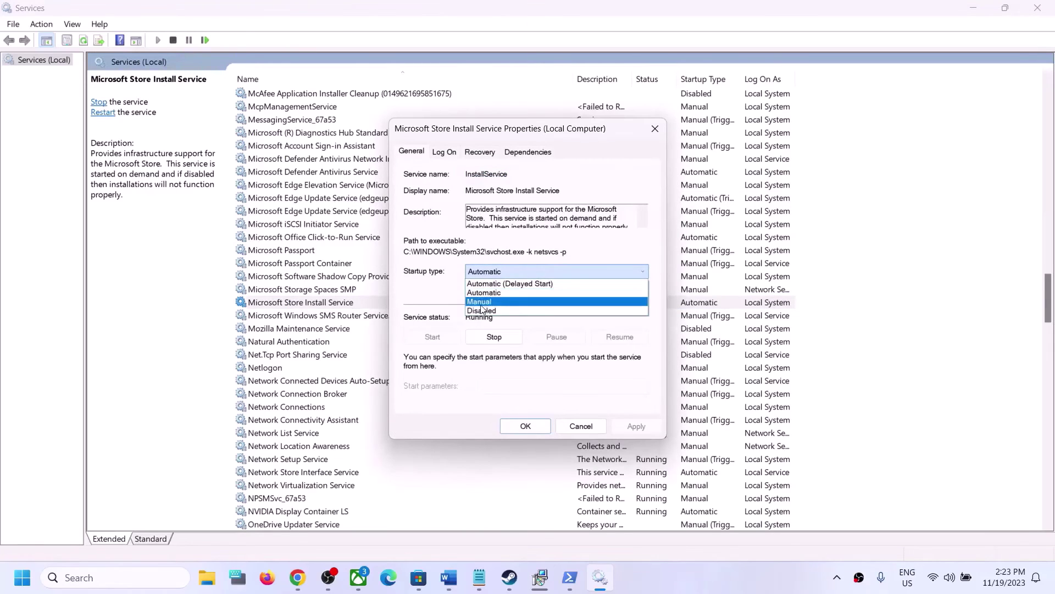
pyautogui.click(493, 297)
pyautogui.click(632, 425)
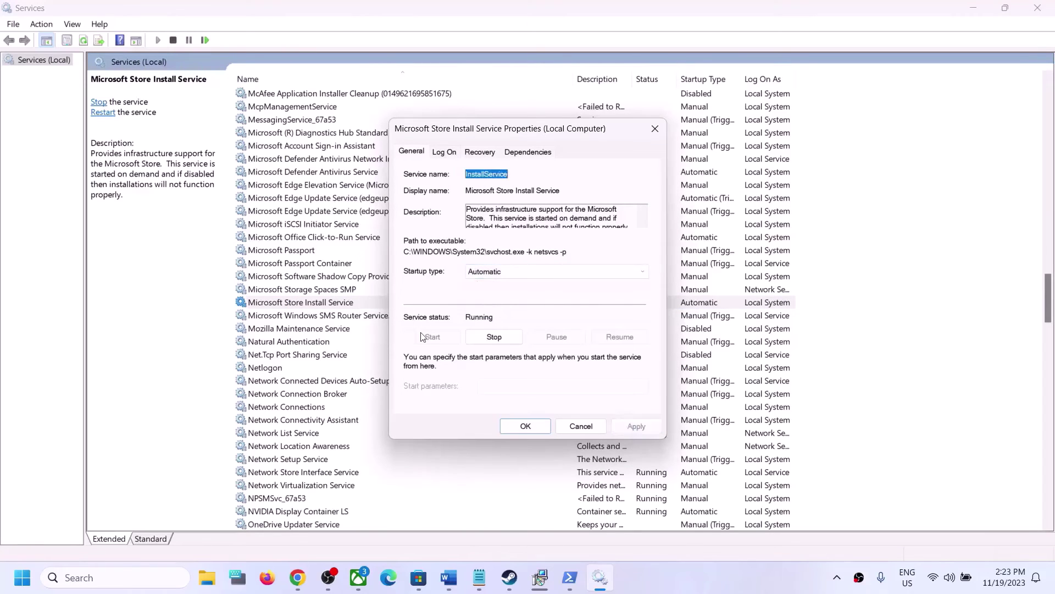
pyautogui.click(526, 426)
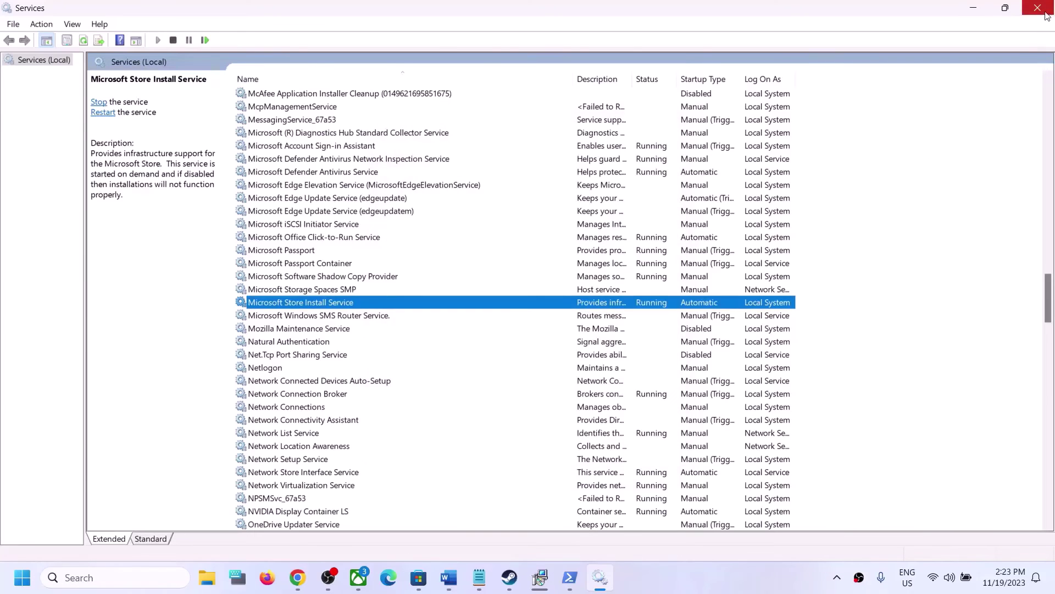
# Close the Services window and highlight the Step 4 text "Repair/Reset the game" in the Word document.
pyautogui.click(1038, 7)
pyautogui.scroll(-3, 236, 340)
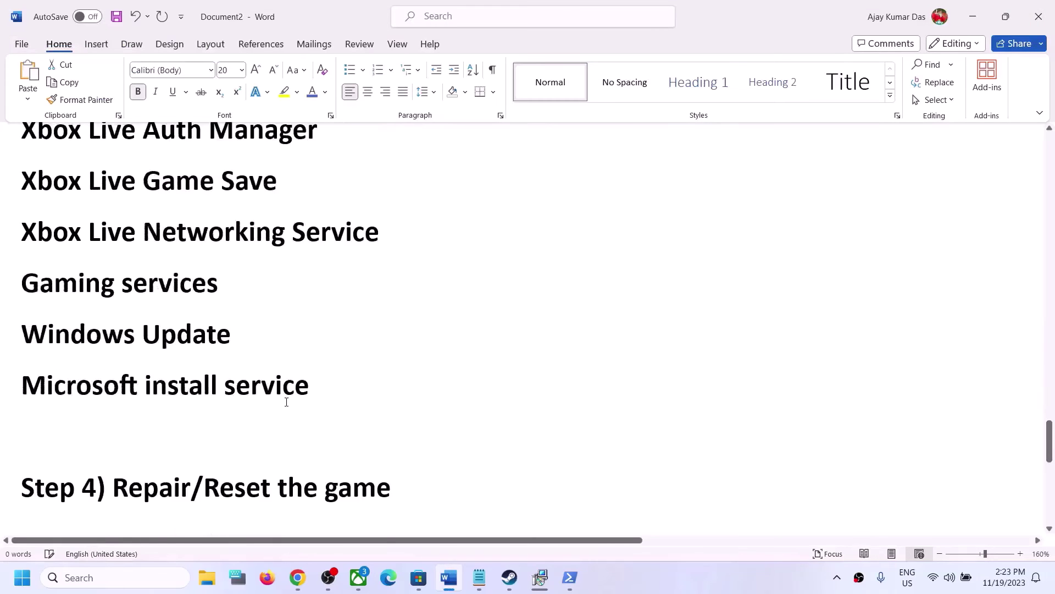
pyautogui.moveTo(195, 428); pyautogui.dragTo(524, 431)
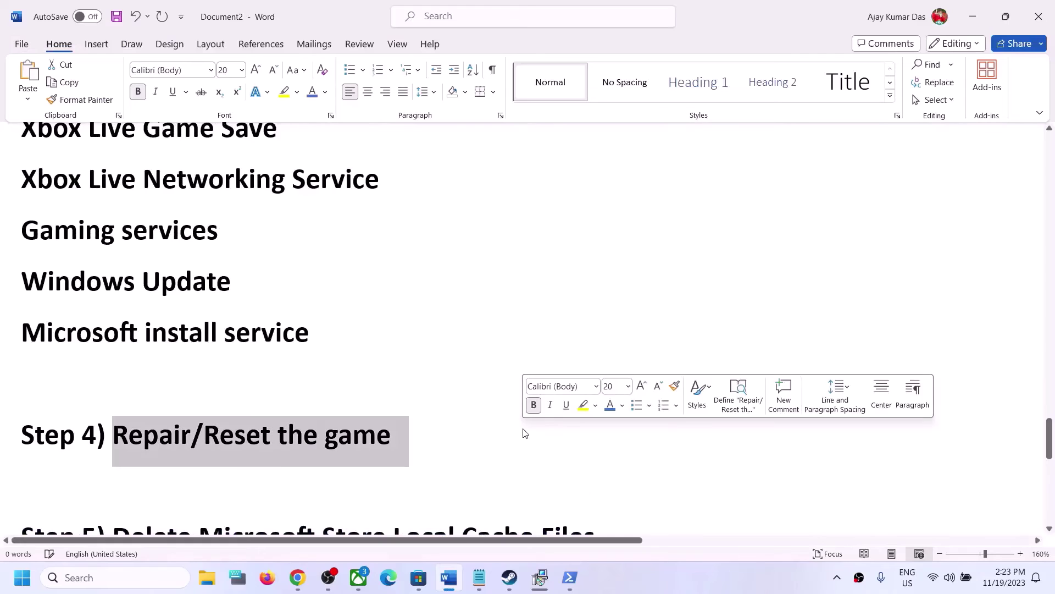
# Switch to the Xbox app, dismiss its update-required prompt without updating, and relaunch the app.
pyautogui.click(358, 578)
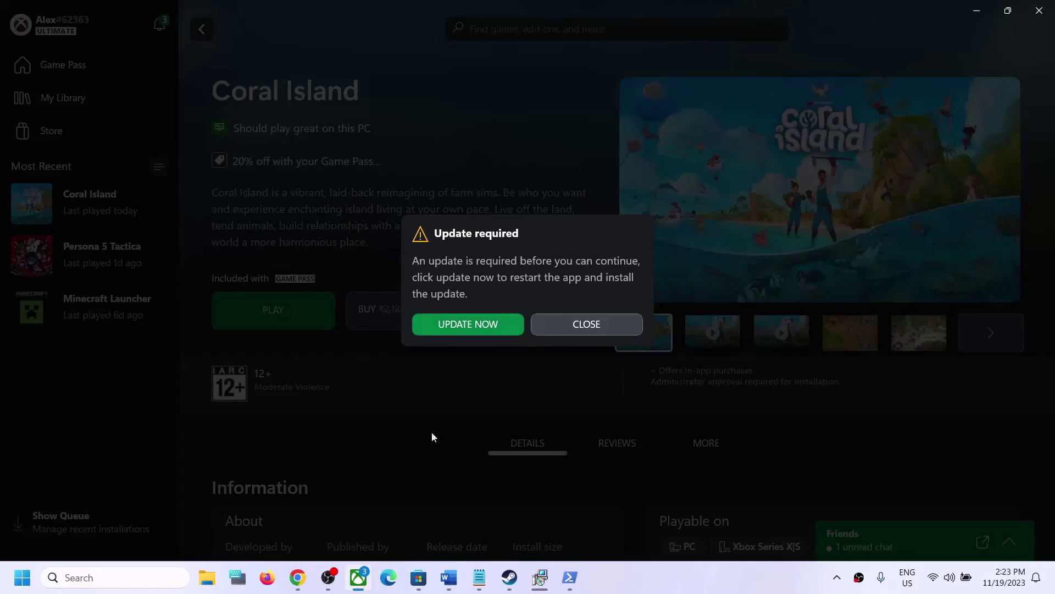
pyautogui.click(585, 326)
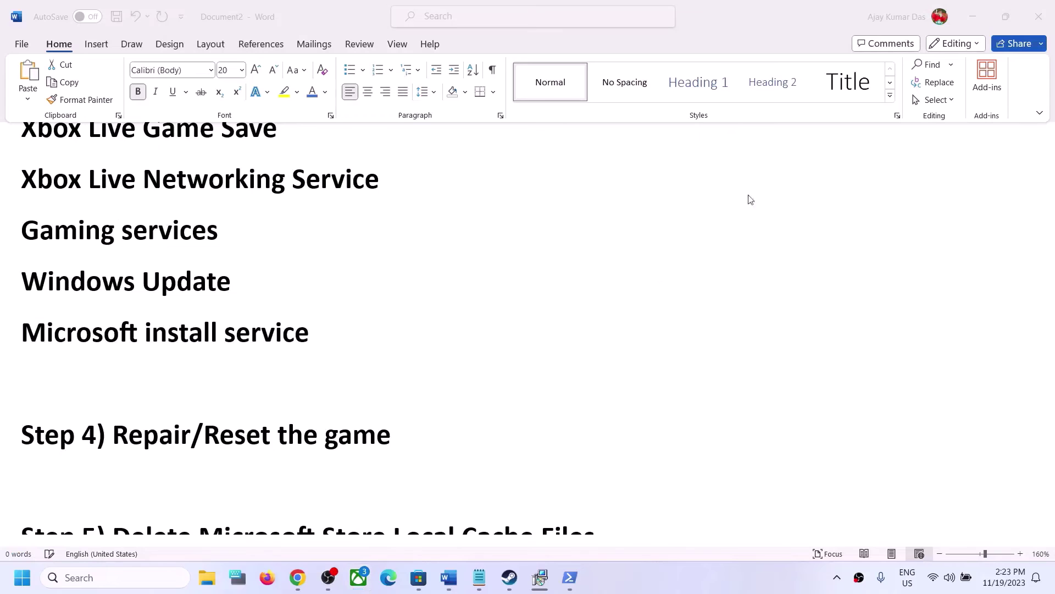
pyautogui.click(352, 579)
# Open Windows Settings and show the list of installed apps.
pyautogui.click(23, 578)
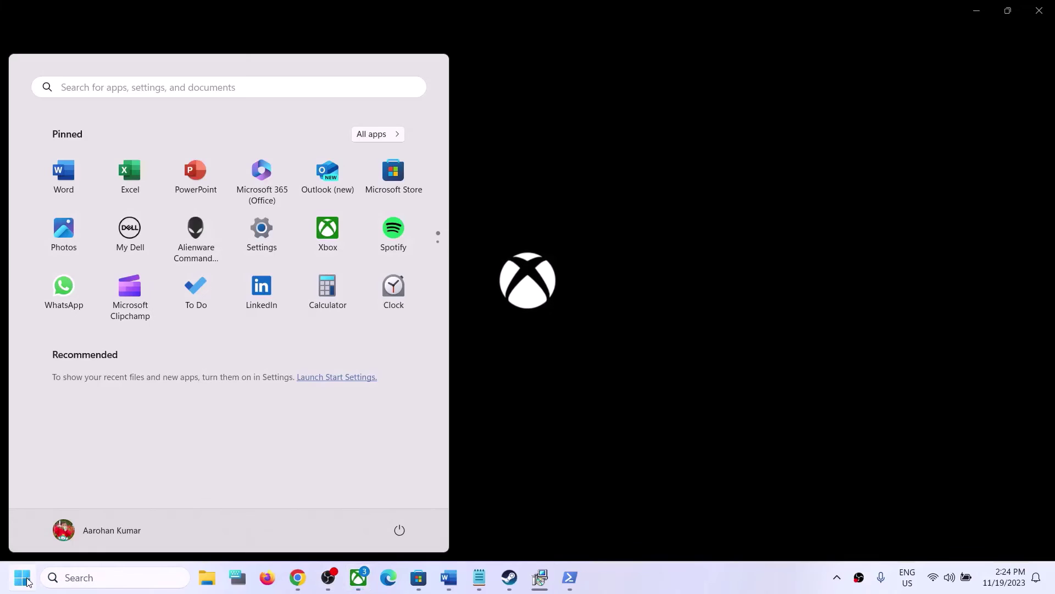
pyautogui.click(261, 238)
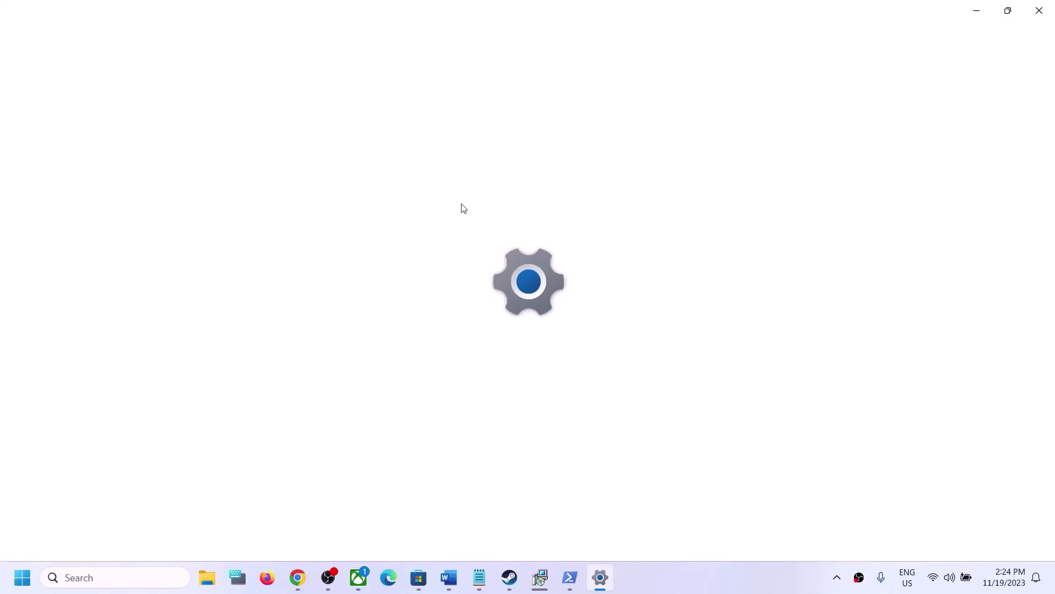
pyautogui.click(53, 286)
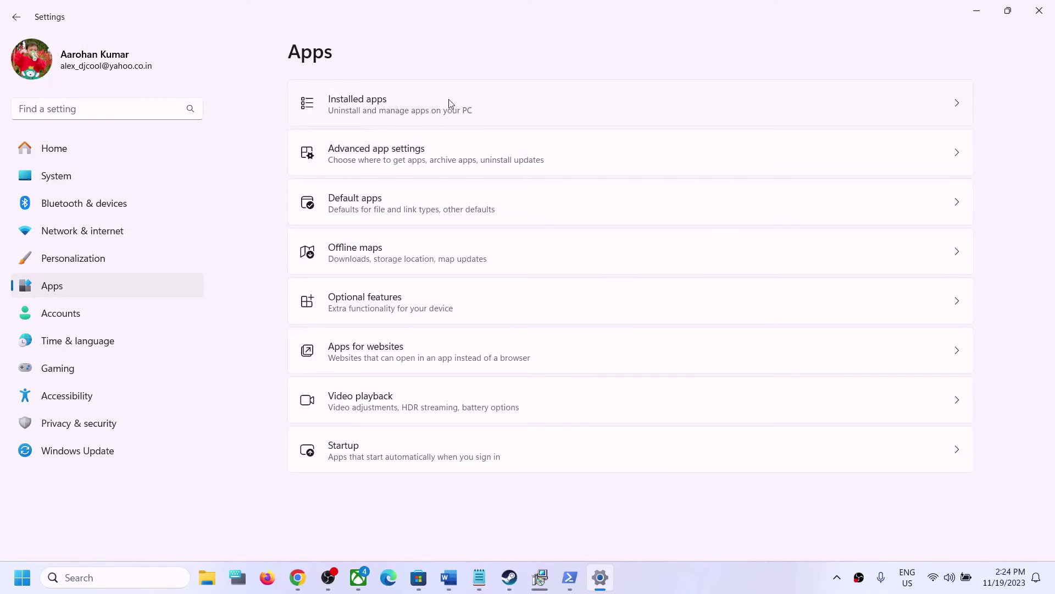
pyautogui.click(385, 107)
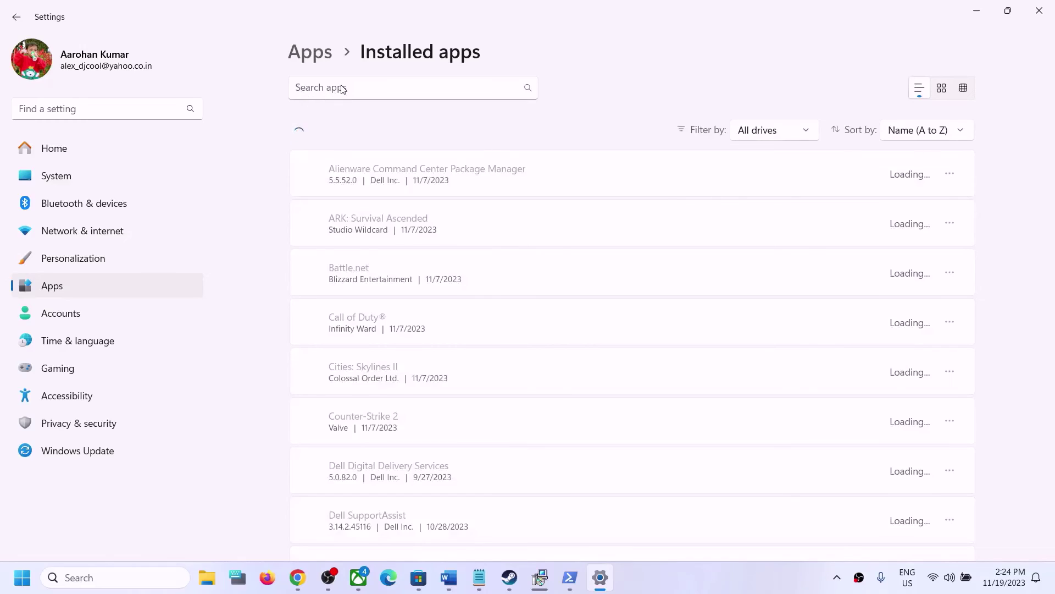
# Search the installed apps for "coral" and open the advanced options of Coral Island.
pyautogui.click(340, 89)
pyautogui.write('coral')
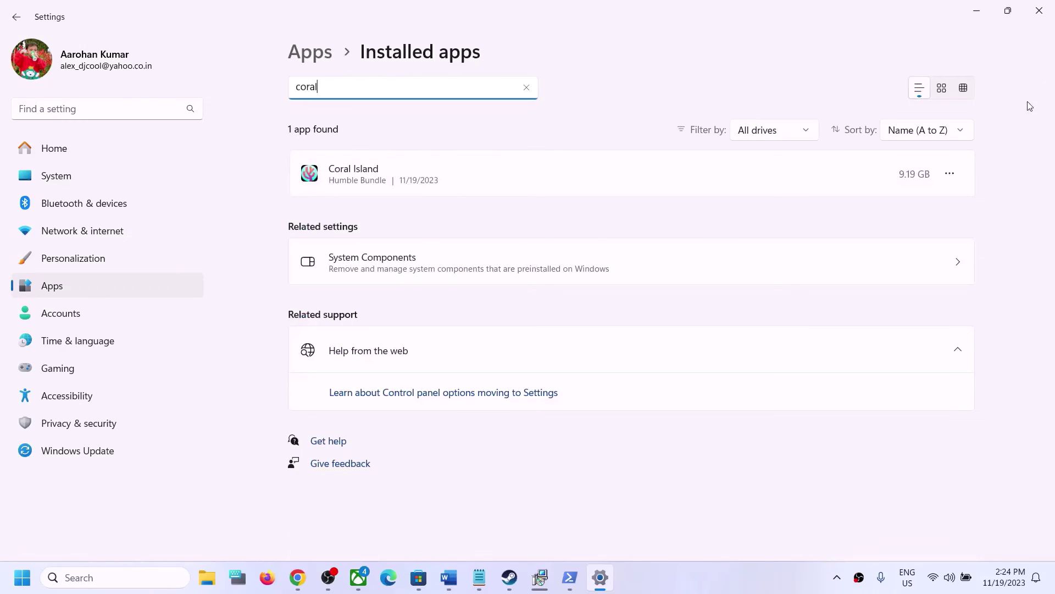
pyautogui.click(479, 177)
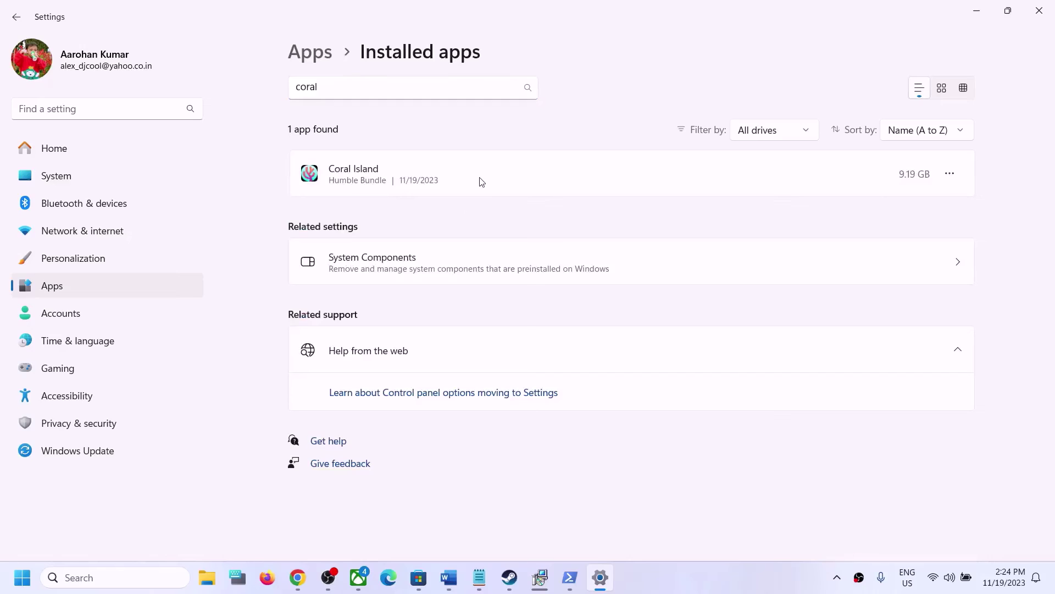
pyautogui.click(950, 174)
pyautogui.click(856, 208)
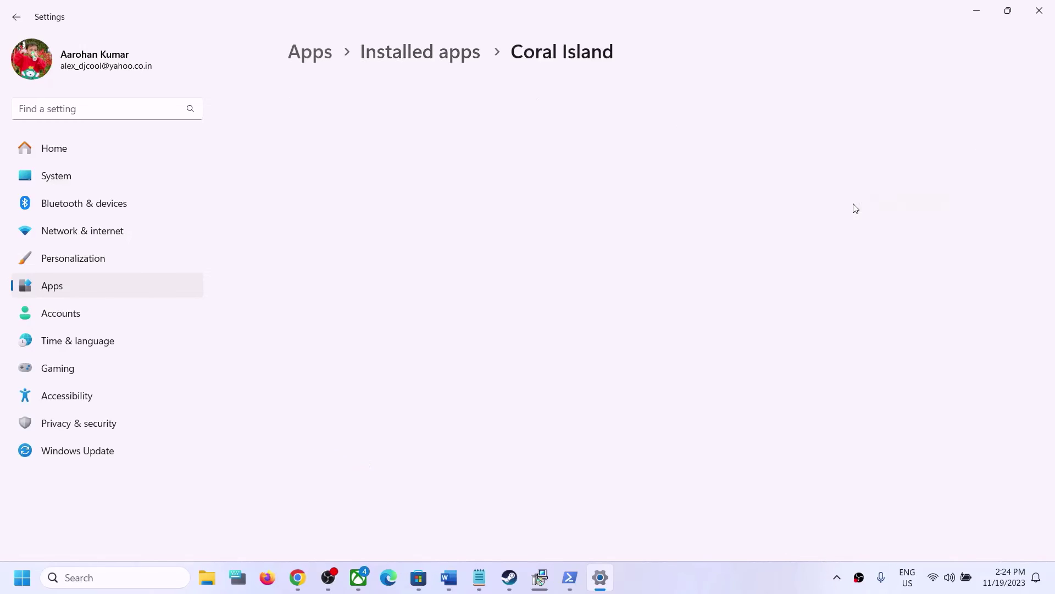
# Repair the Coral Island app, reset it, and confirm deleting its app data.
pyautogui.scroll(-10, 401, 379)
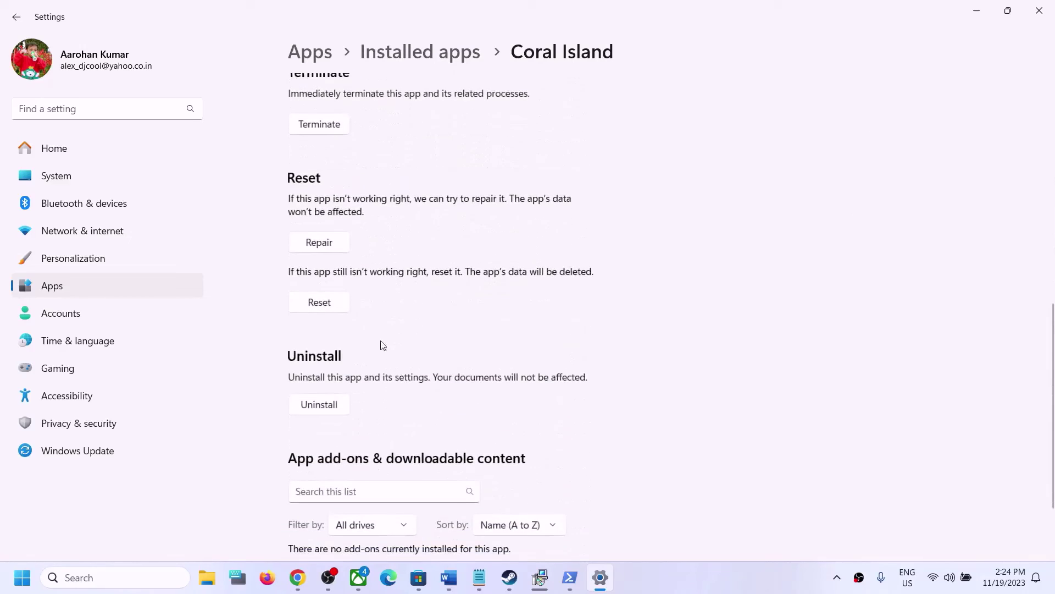
pyautogui.click(325, 247)
pyautogui.click(309, 303)
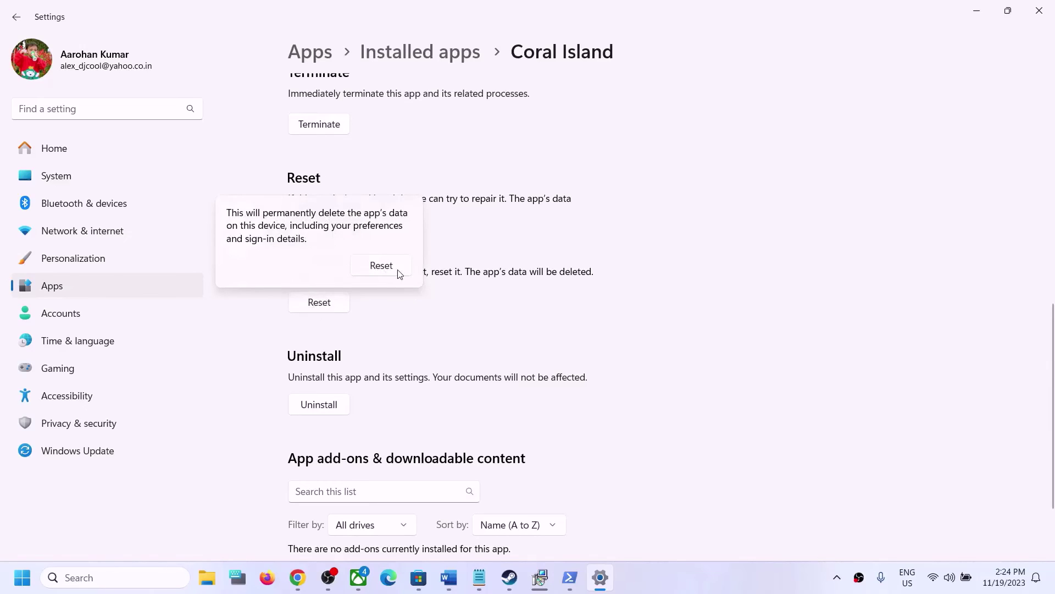
pyautogui.click(382, 266)
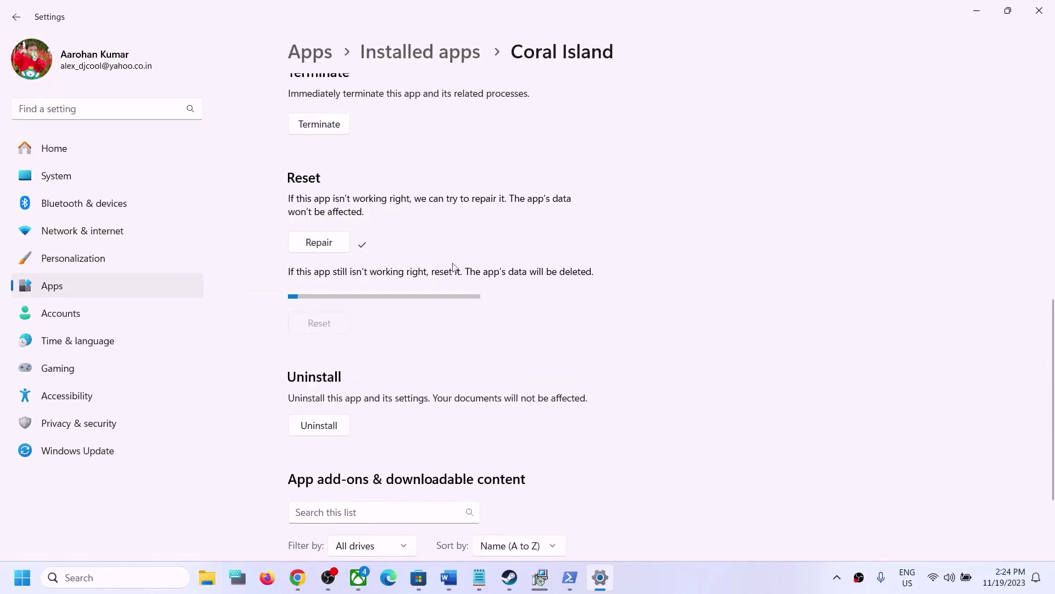
# Switch to the Xbox app, close and reopen it, and open the Coral Island game page.
pyautogui.click(357, 578)
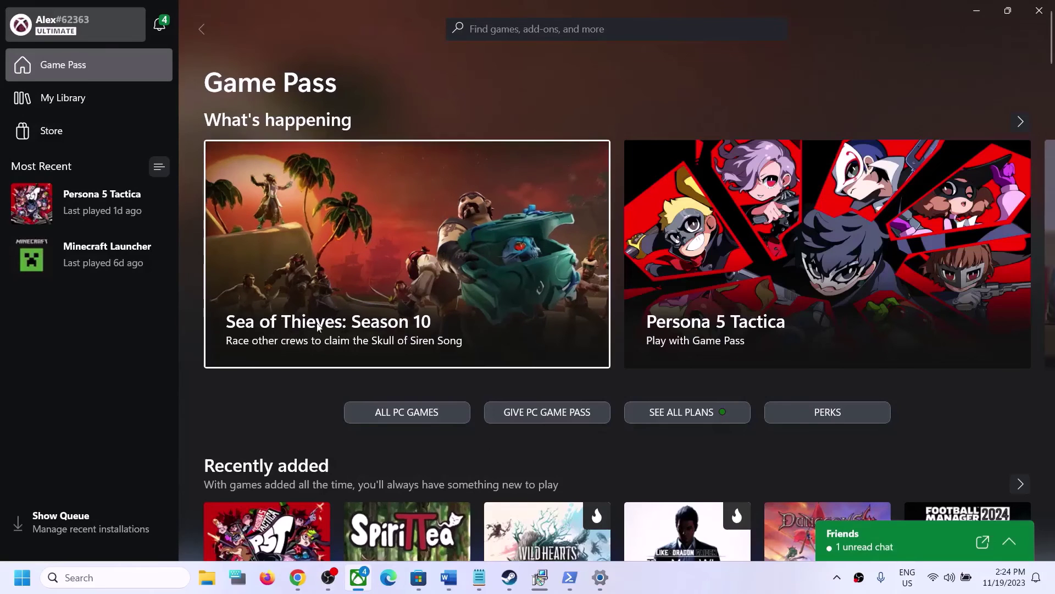
pyautogui.click(82, 219)
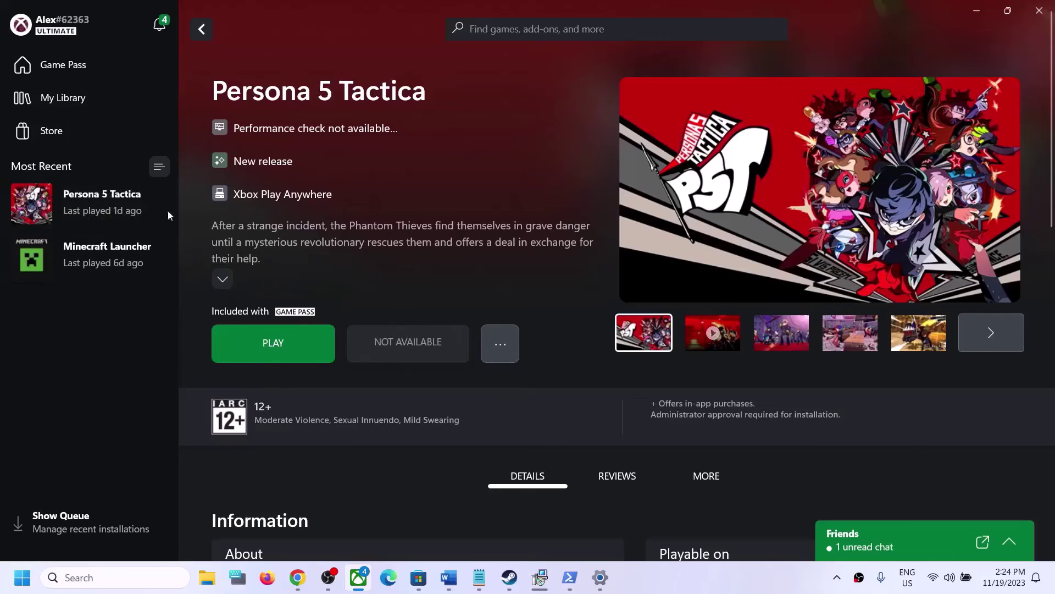
pyautogui.click(1041, 14)
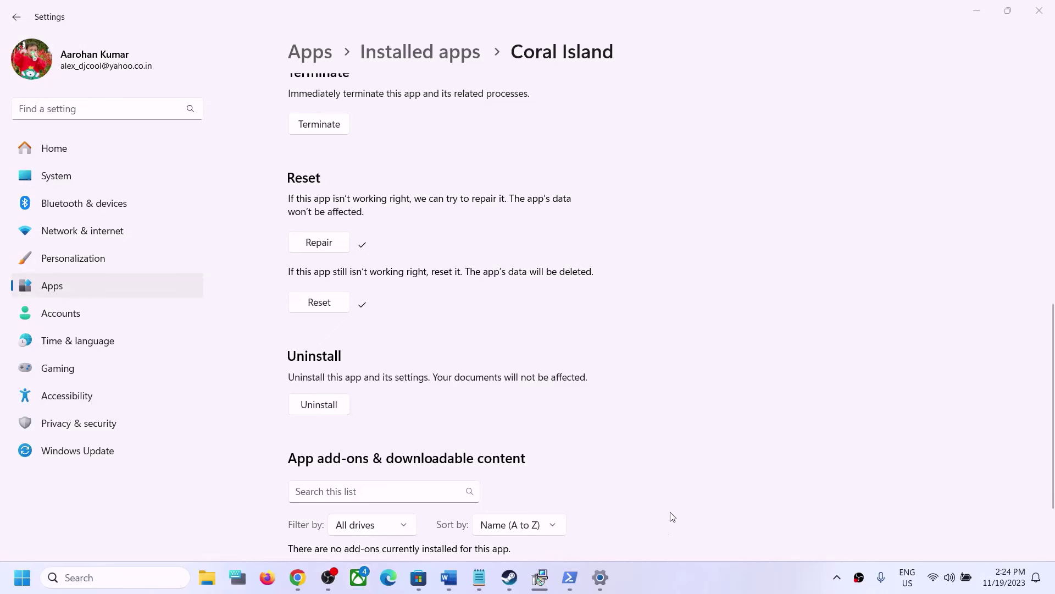
pyautogui.click(837, 578)
pyautogui.click(815, 541)
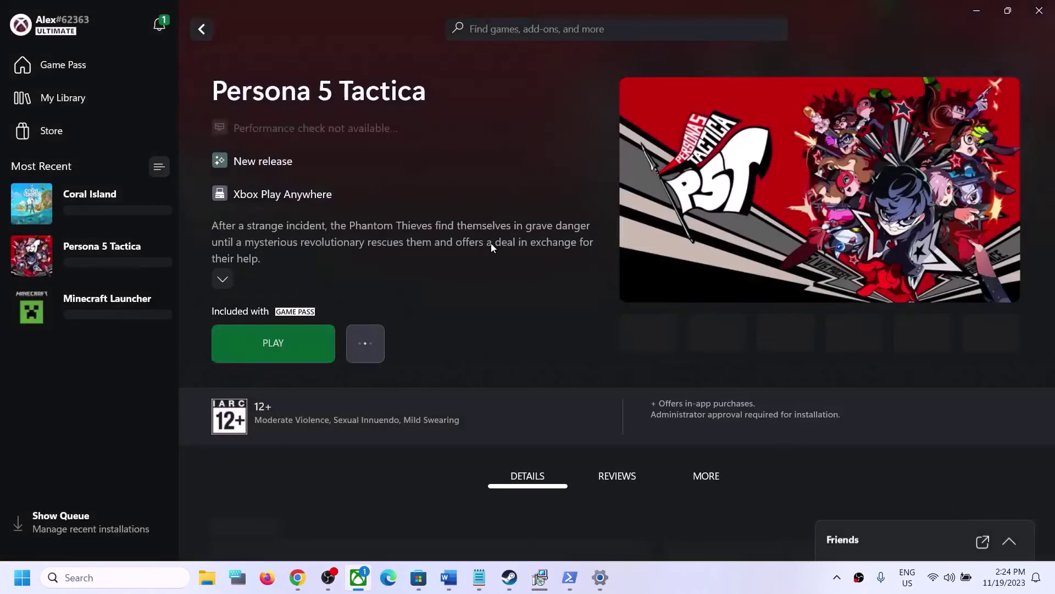
pyautogui.click(91, 209)
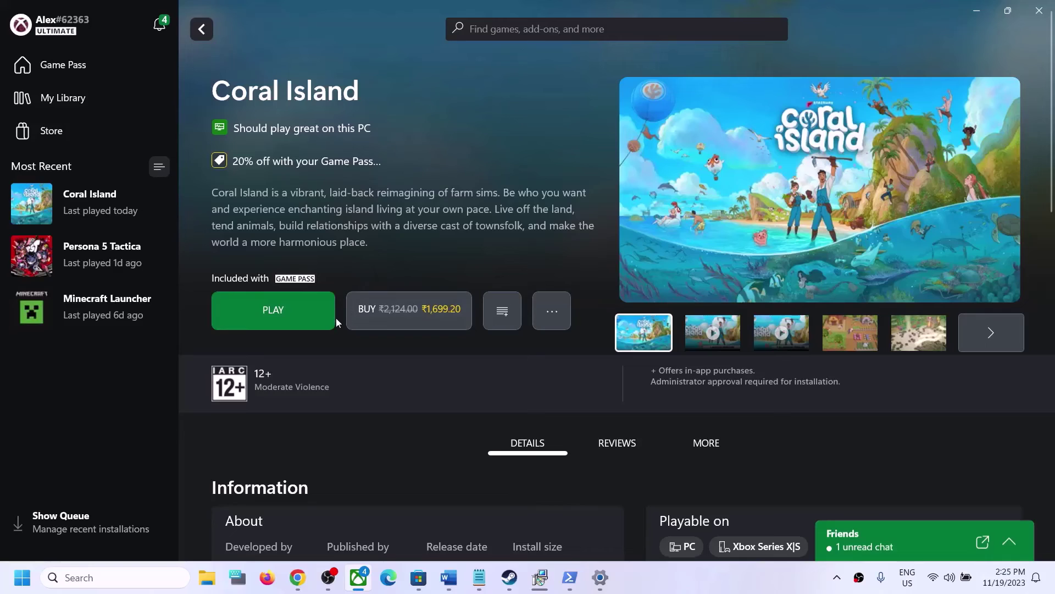
# Return to the Word document and highlight the Step 5 text on deleting Microsoft Store local cache files and its folder path.
pyautogui.click(449, 577)
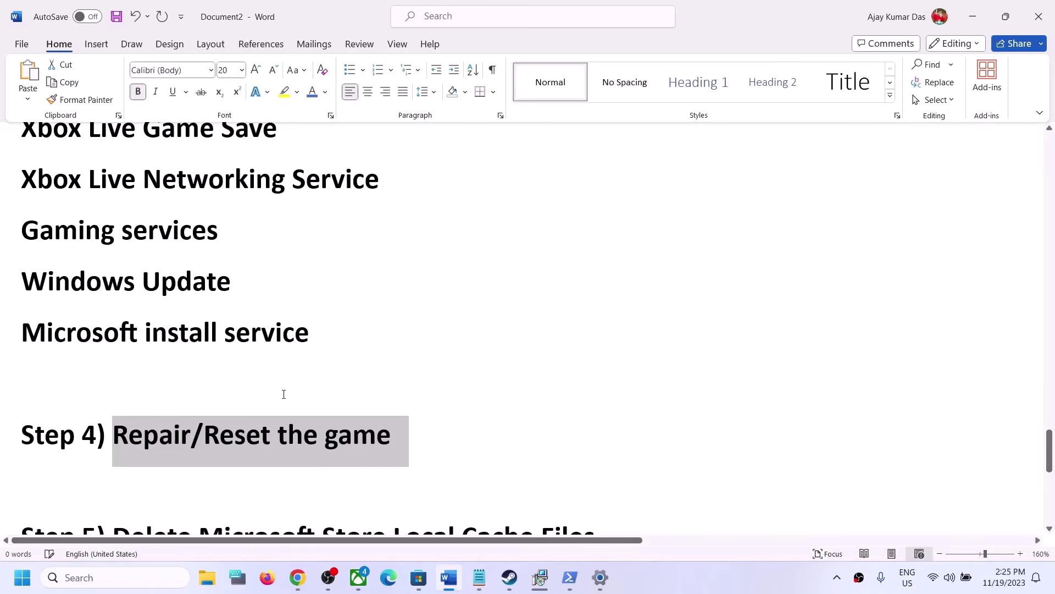
pyautogui.scroll(-2, 286, 407)
pyautogui.scroll(-2, 286, 407)
pyautogui.moveTo(169, 319); pyautogui.dragTo(539, 315)
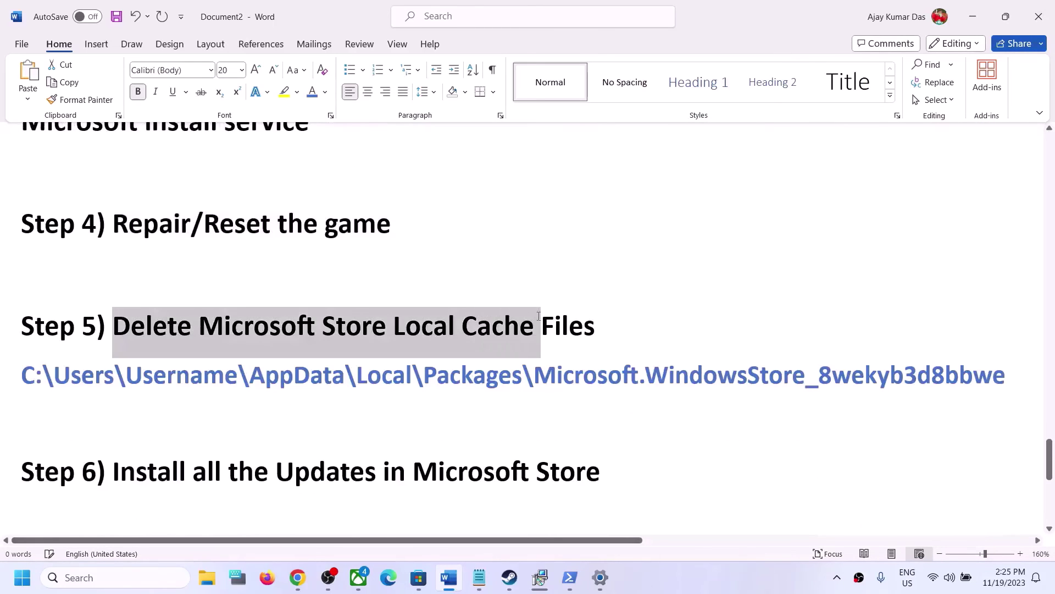
pyautogui.moveTo(64, 390); pyautogui.dragTo(1006, 380)
# Open File Explorer and go to the AppData\Local\Packages folder inside the user's profile folder on the C: drive.
pyautogui.click(208, 577)
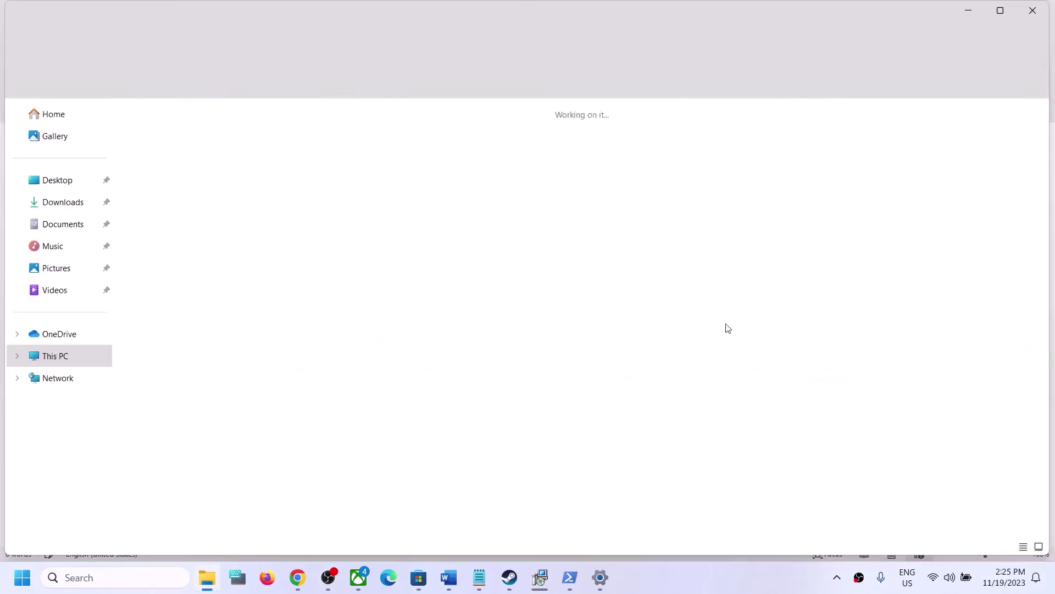
pyautogui.click(224, 144)
pyautogui.doubleClick(224, 145)
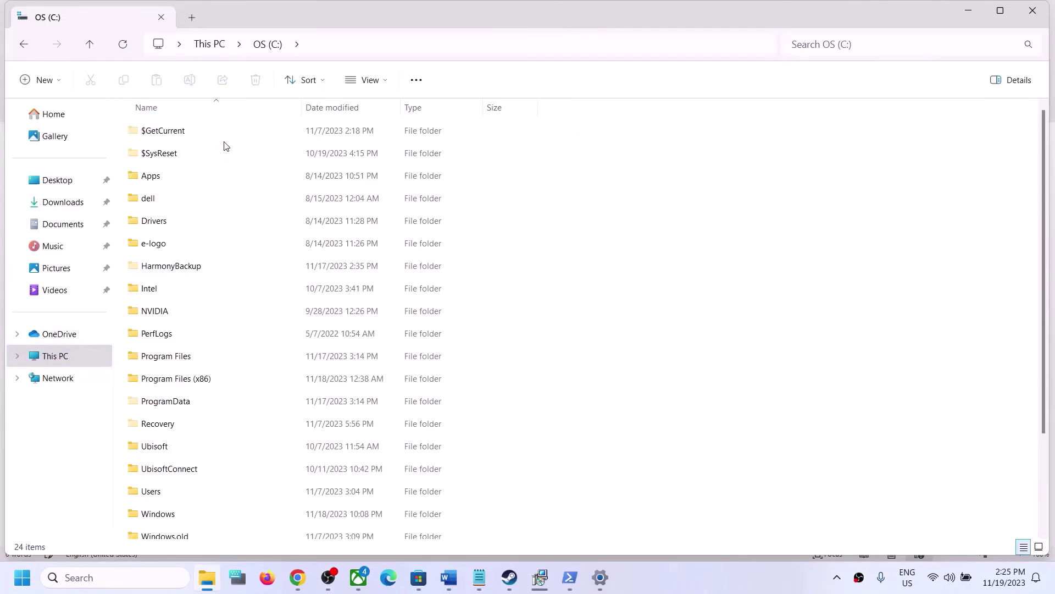
pyautogui.doubleClick(179, 494)
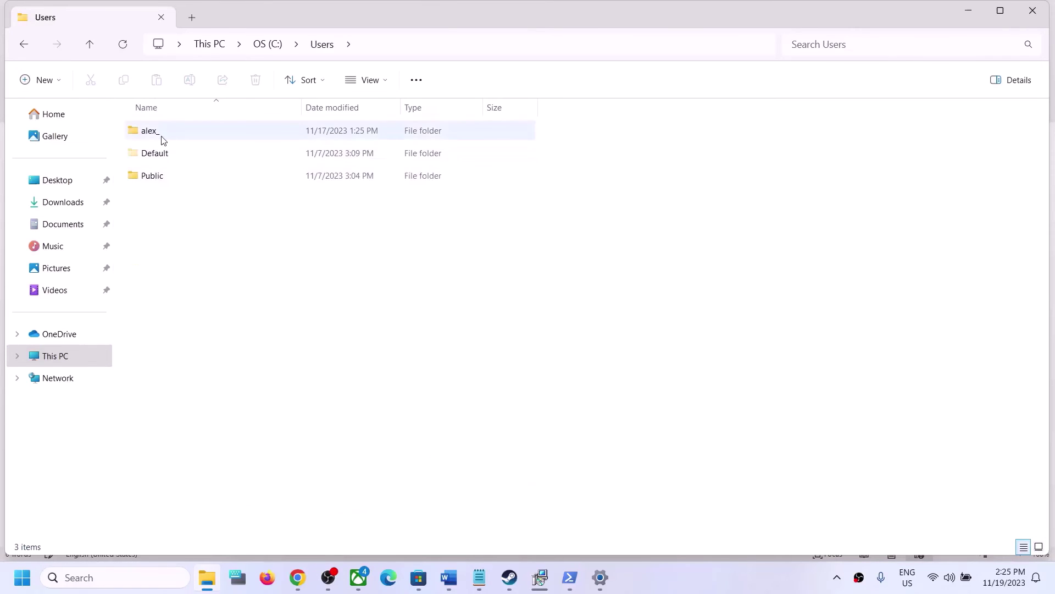
pyautogui.doubleClick(175, 132)
pyautogui.doubleClick(191, 155)
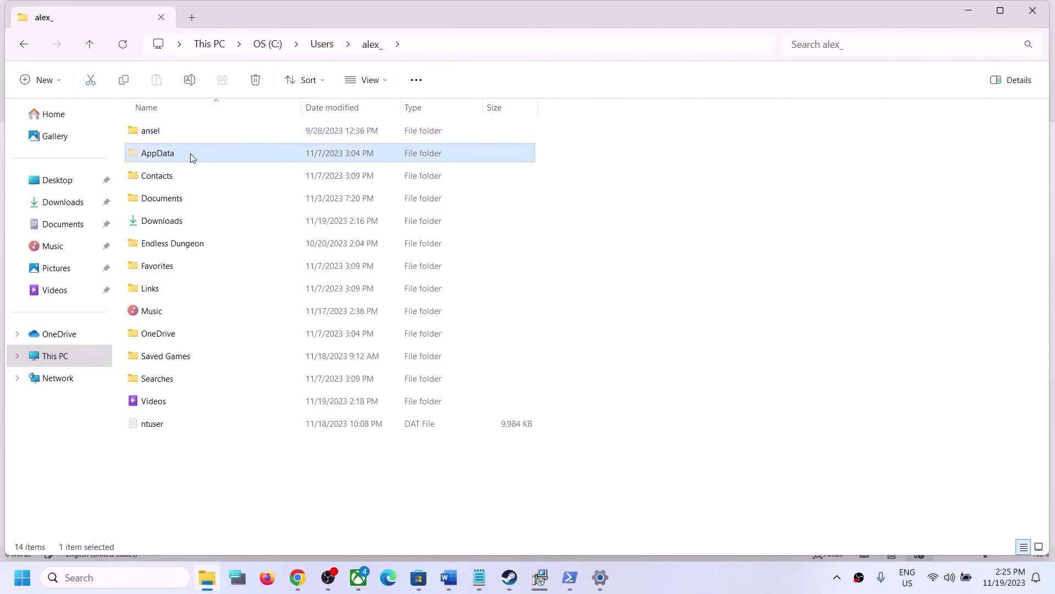
pyautogui.doubleClick(166, 131)
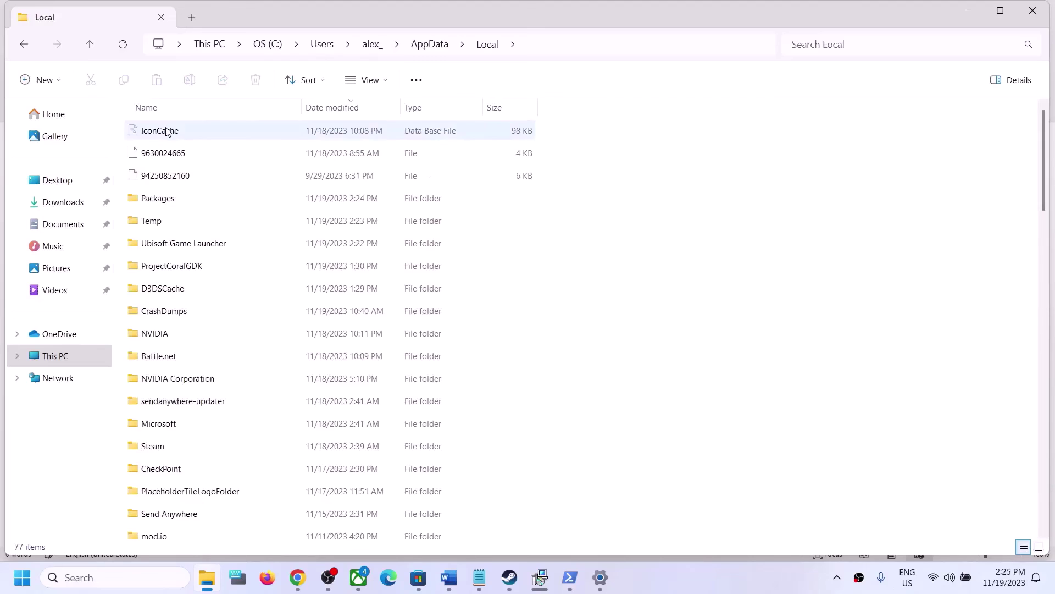
pyautogui.click(172, 202)
pyautogui.doubleClick(172, 202)
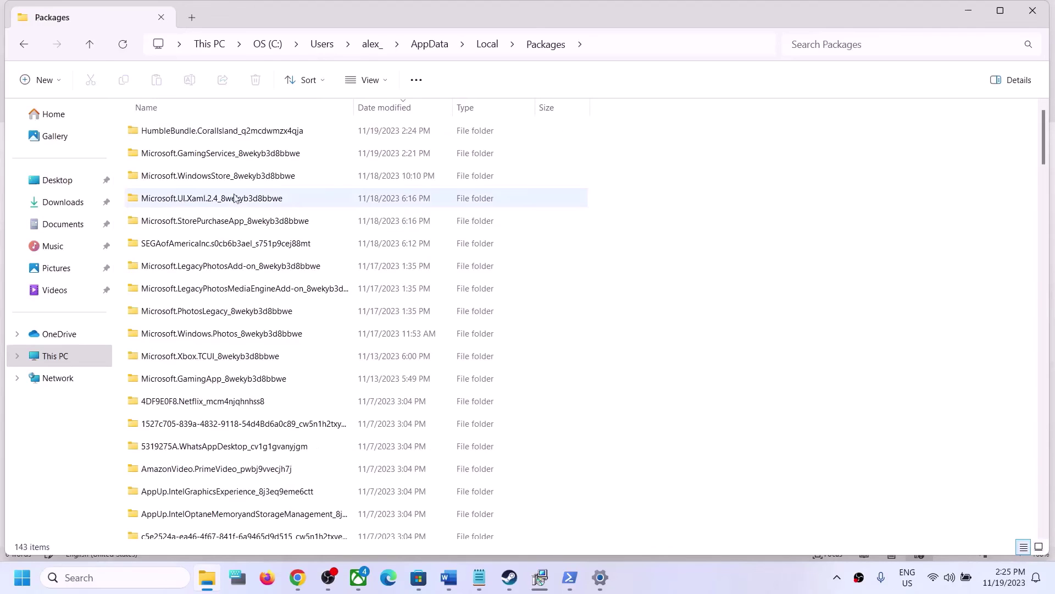
# Sort the Packages folder by name and open the Microsoft.WindowsStore_8wekyb3d8bbwe folder.
pyautogui.scroll(-3, 237, 385)
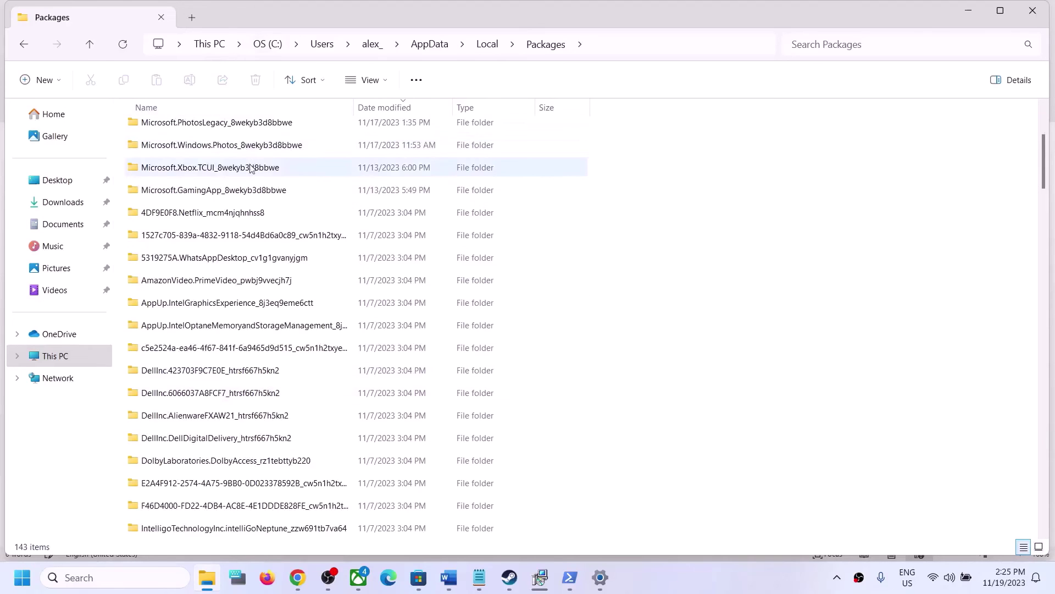
pyautogui.scroll(3, 256, 165)
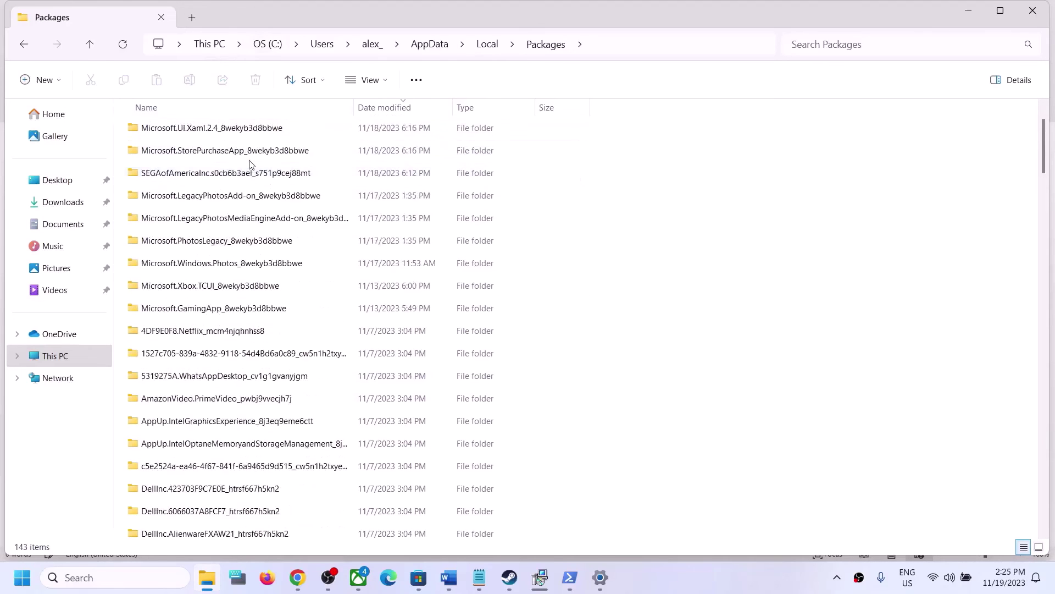
pyautogui.click(227, 103)
pyautogui.scroll(-1, 244, 356)
pyautogui.scroll(-15, 245, 356)
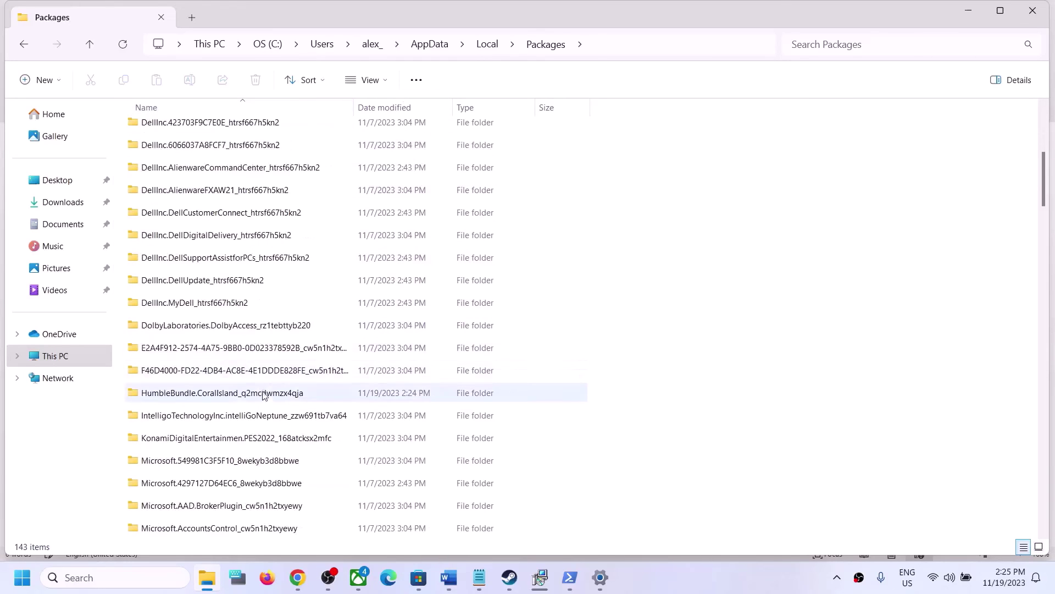
pyautogui.scroll(-1, 262, 421)
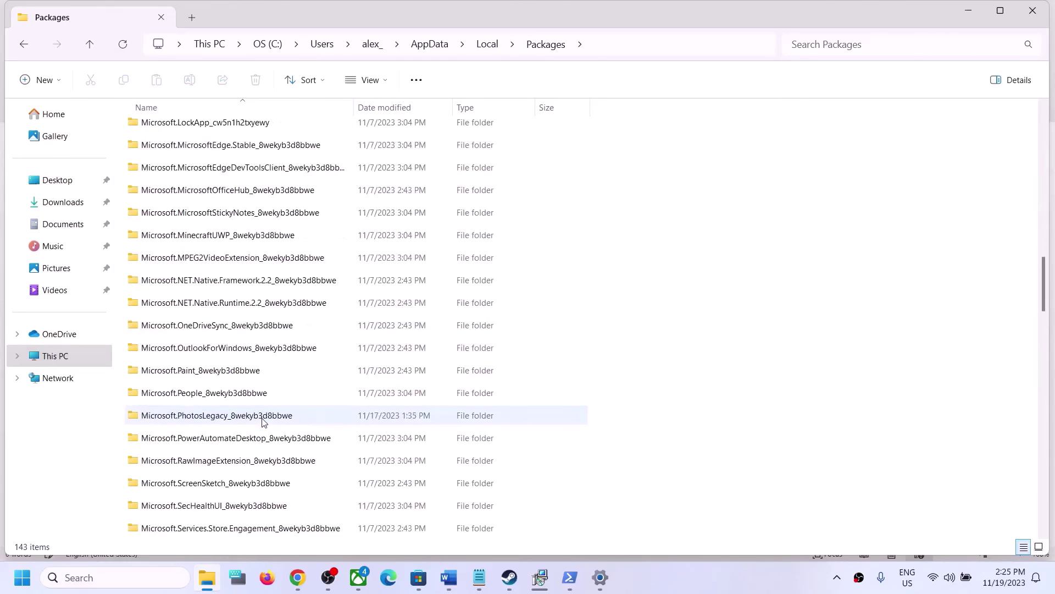
pyautogui.scroll(-7, 262, 422)
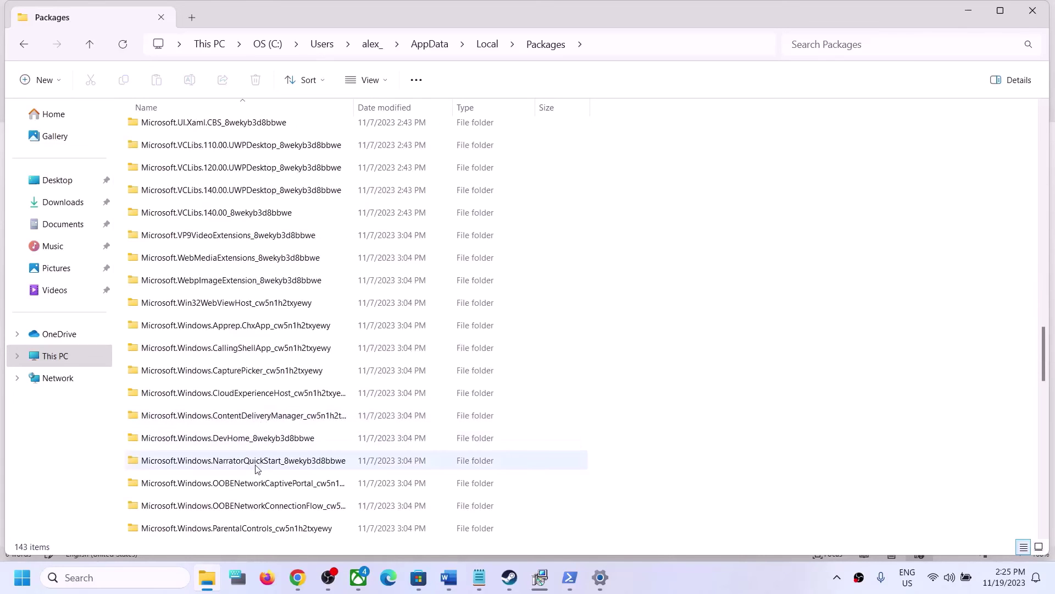
pyautogui.scroll(-4, 255, 483)
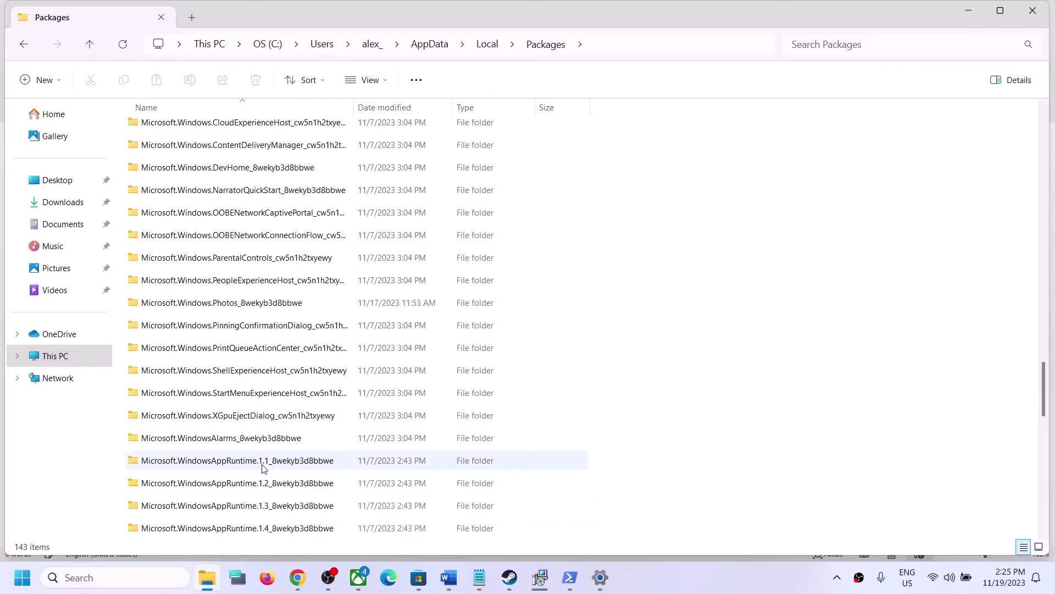
pyautogui.scroll(-2, 256, 483)
pyautogui.scroll(-1, 262, 470)
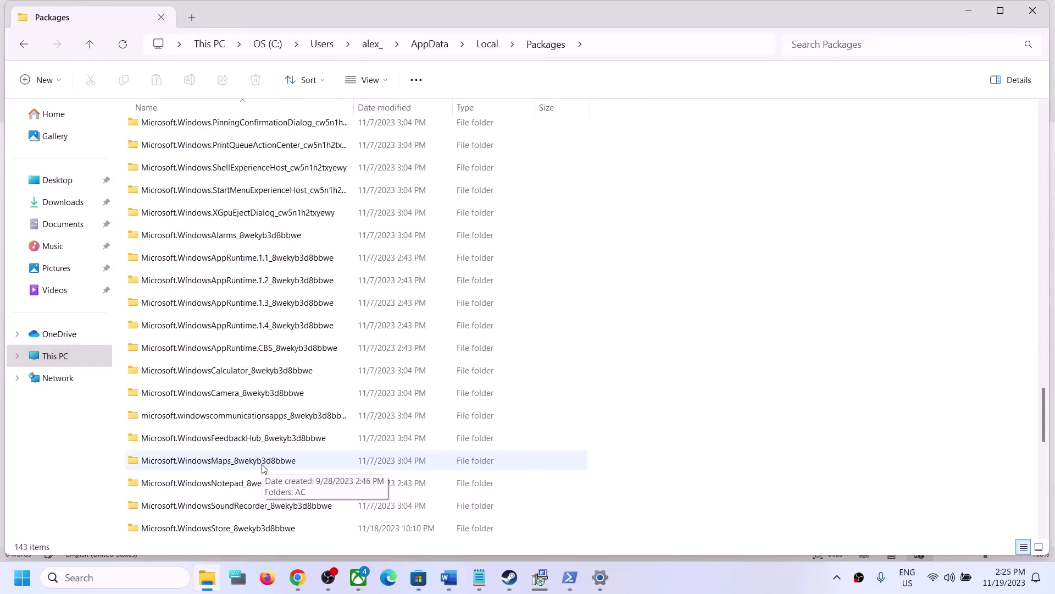
pyautogui.scroll(-2, 263, 468)
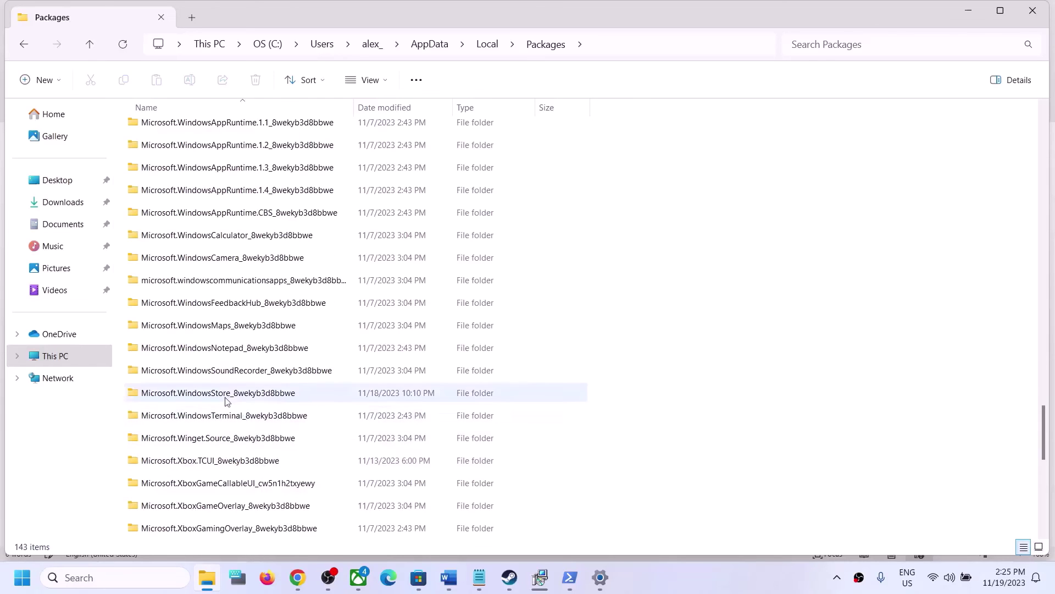
pyautogui.click(207, 396)
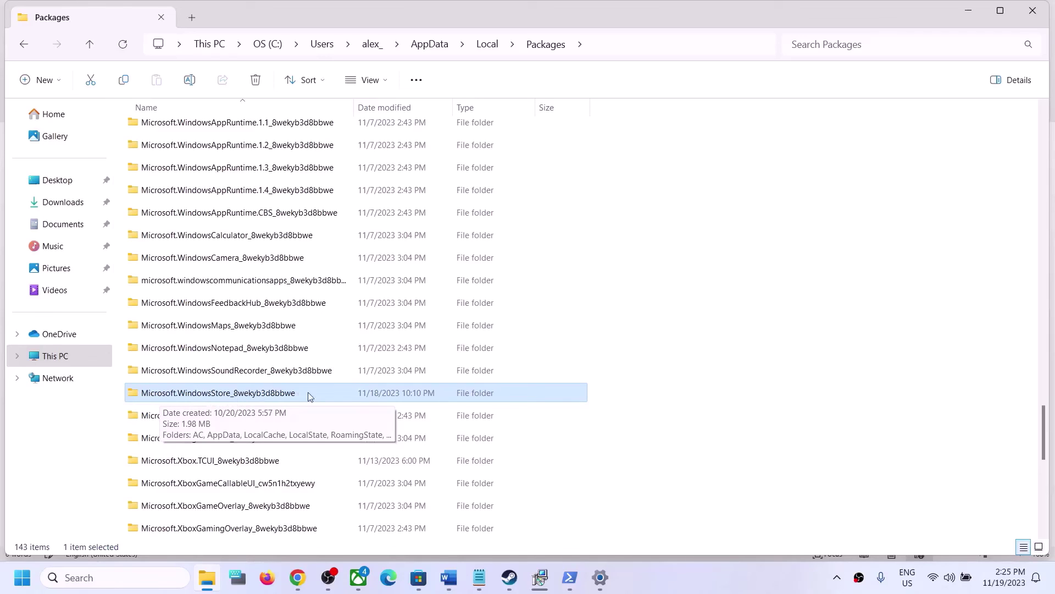
pyautogui.doubleClick(243, 402)
# Delete the LocalCache folder of the Microsoft Store package and close File Explorer.
pyautogui.click(171, 178)
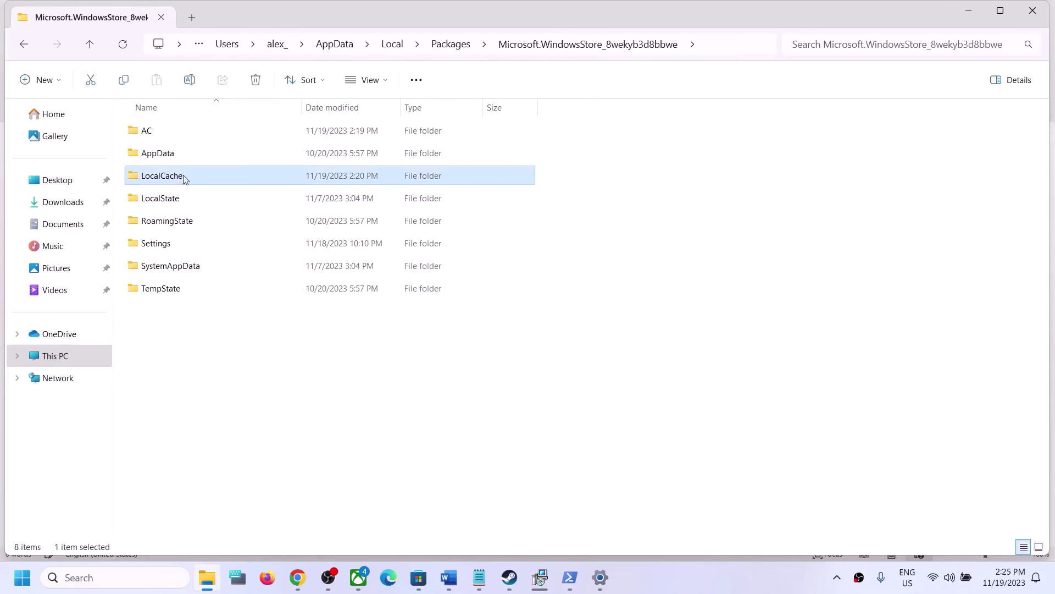
pyautogui.rightClick(191, 176)
pyautogui.click(288, 189)
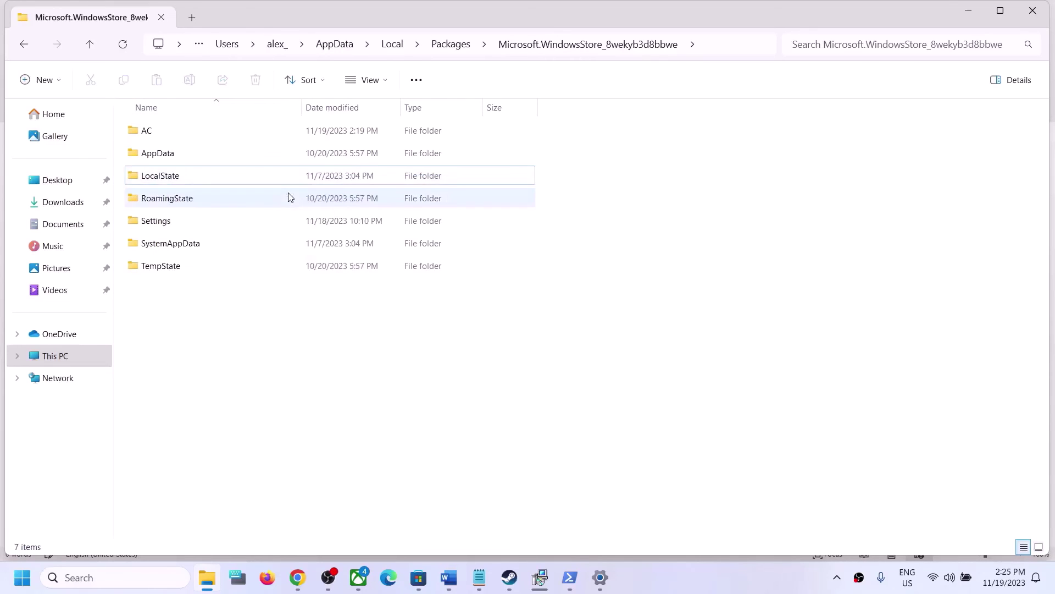
pyautogui.click(1033, 10)
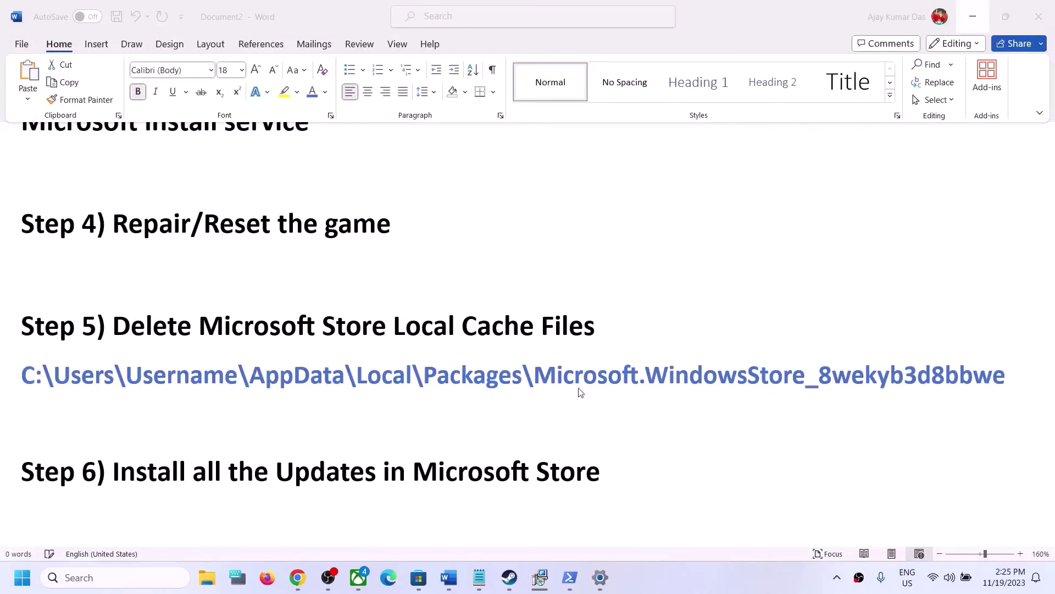
# Return to the Word document and highlight the Step 6 text on installing all updates in Microsoft Store.
pyautogui.click(358, 577)
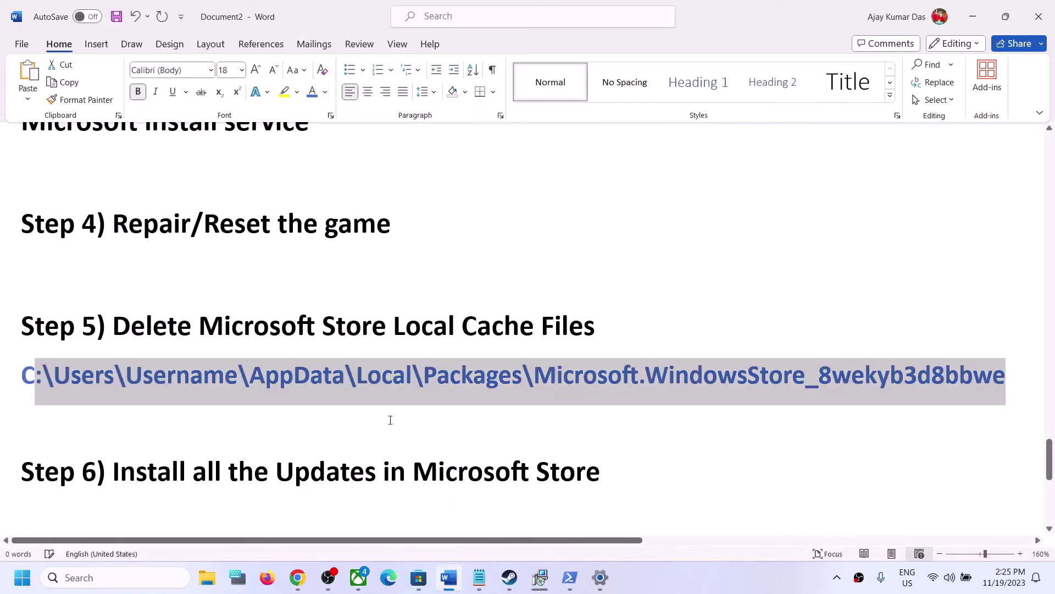
pyautogui.click(449, 577)
pyautogui.scroll(-1, 288, 407)
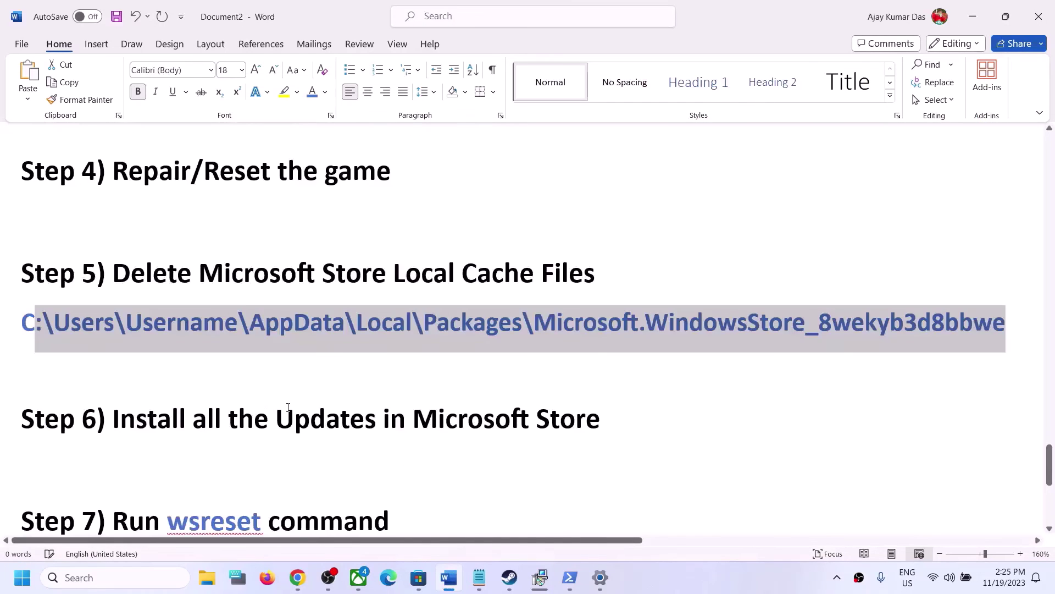
pyautogui.moveTo(129, 419); pyautogui.dragTo(704, 417)
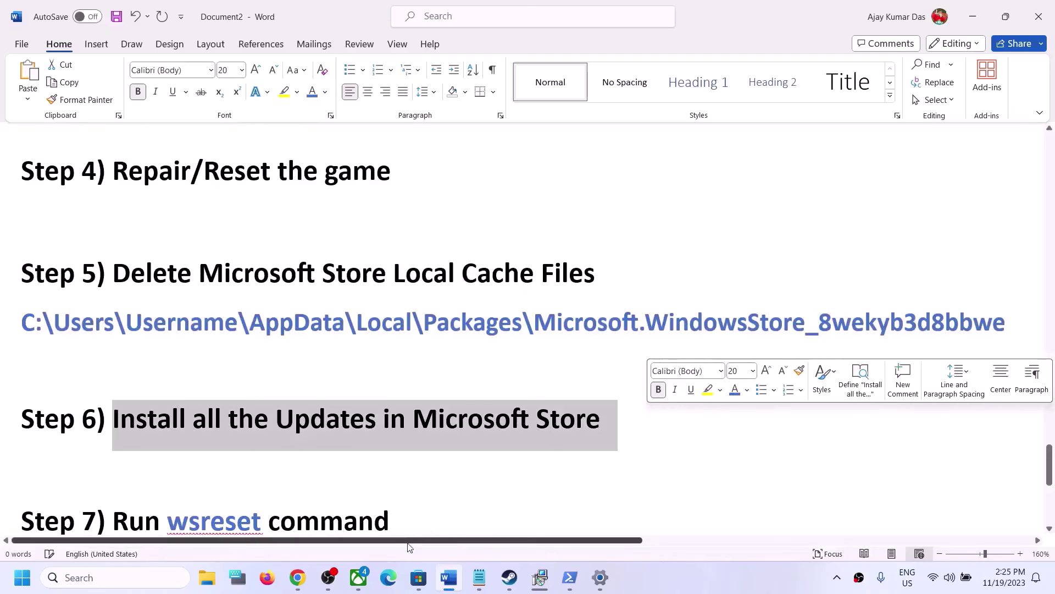
# Switch to Microsoft Store, resume the paused Xbox update in the library, and minimize the window.
pyautogui.click(428, 581)
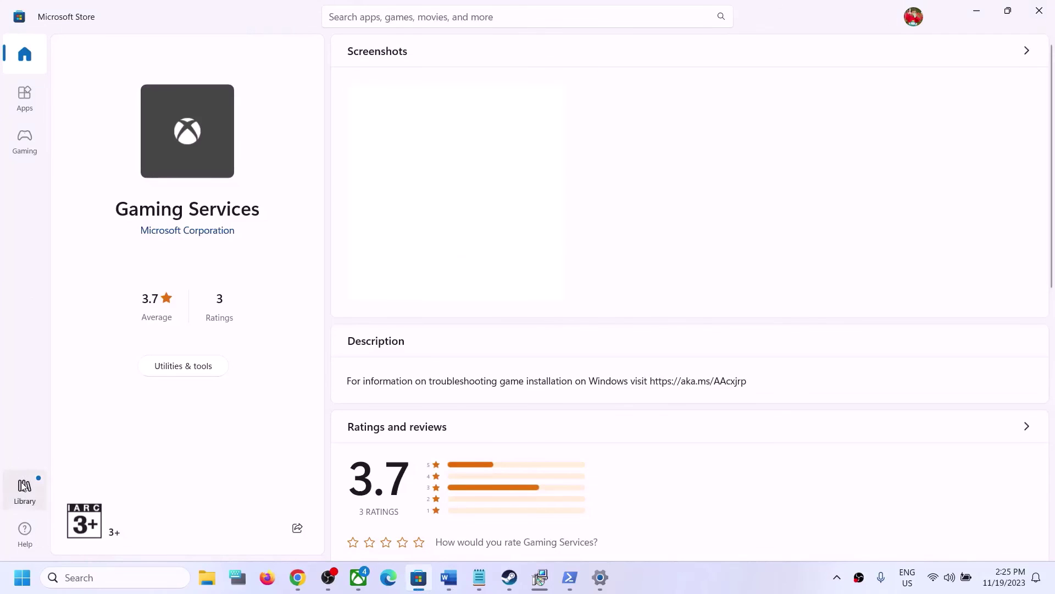
pyautogui.click(25, 500)
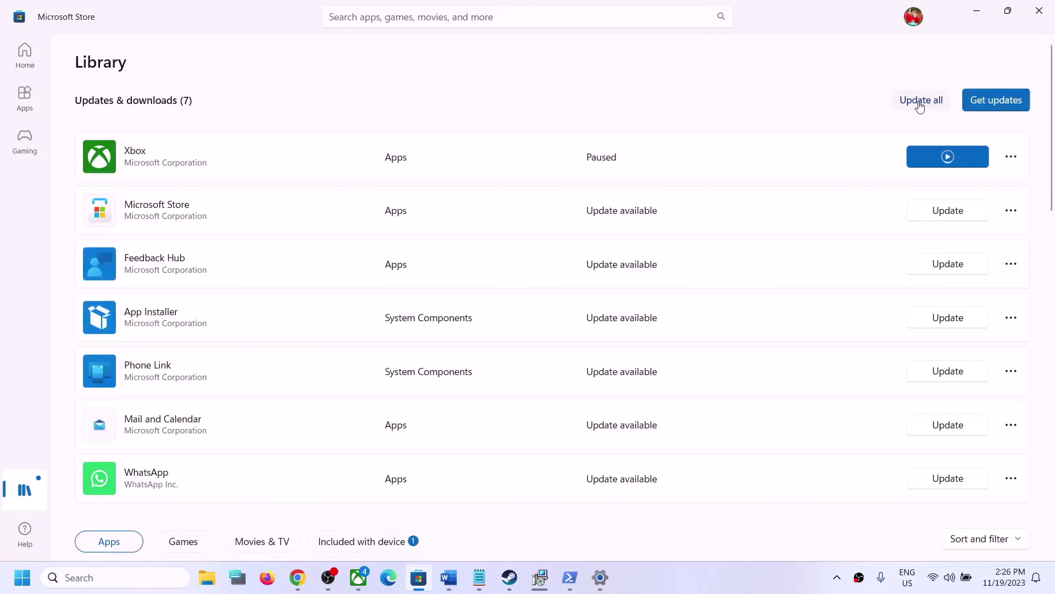
pyautogui.click(948, 158)
pyautogui.click(980, 7)
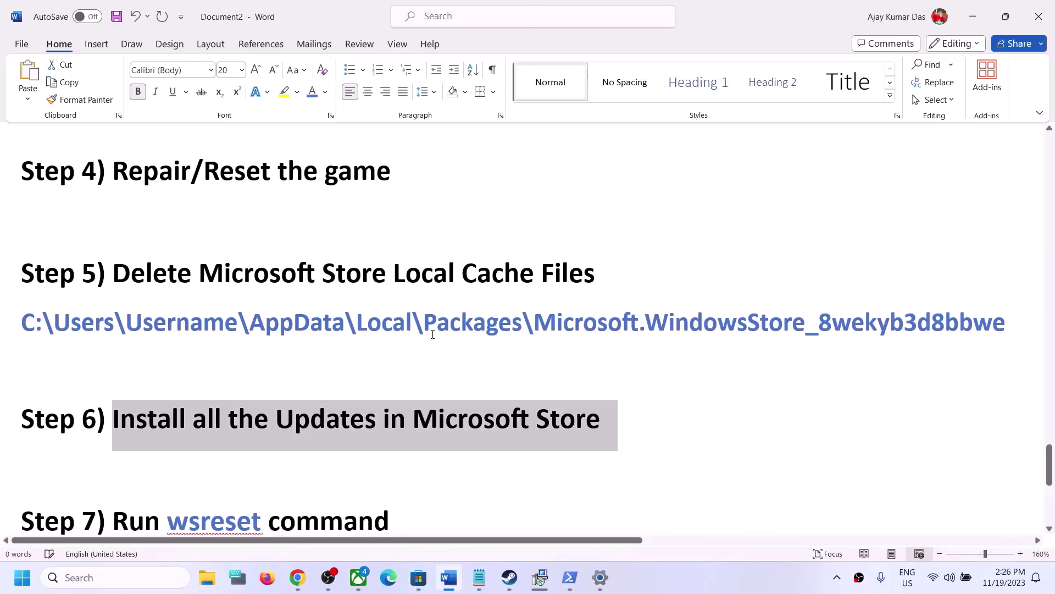
# Copy the wsreset command from Step 7 of the document and run it through Windows search.
pyautogui.scroll(-2, 247, 478)
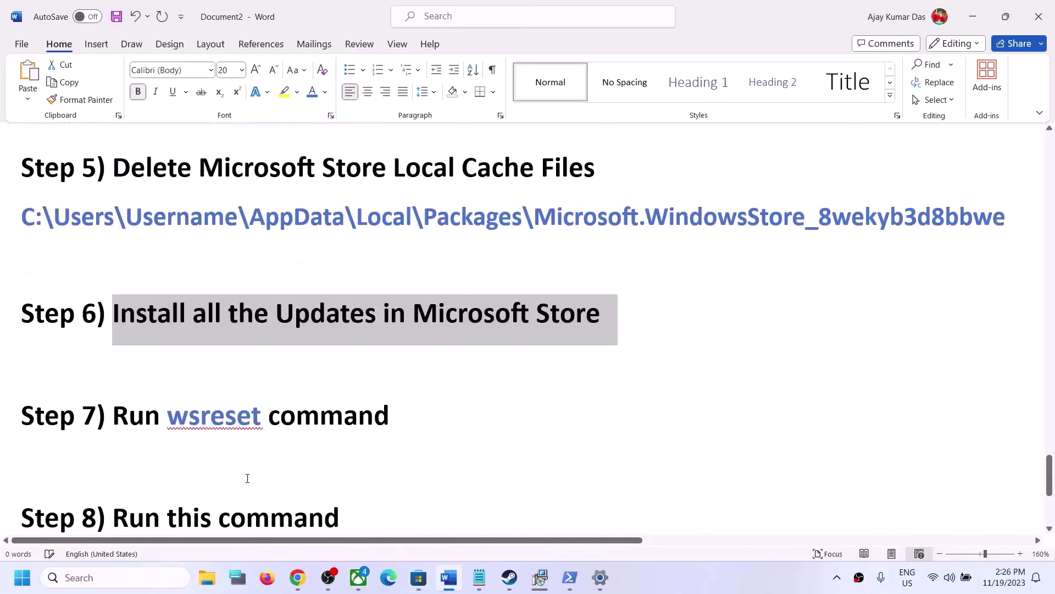
pyautogui.doubleClick(219, 419)
pyautogui.hotkey('ctrl', 'c')
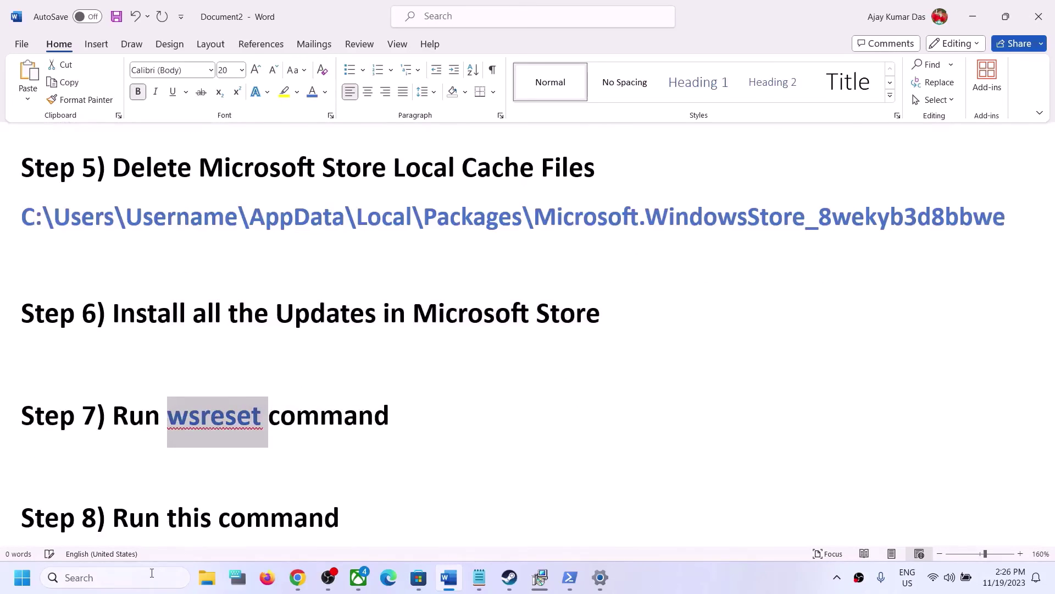
pyautogui.click(146, 577)
pyautogui.hotkey('ctrl', 'v')
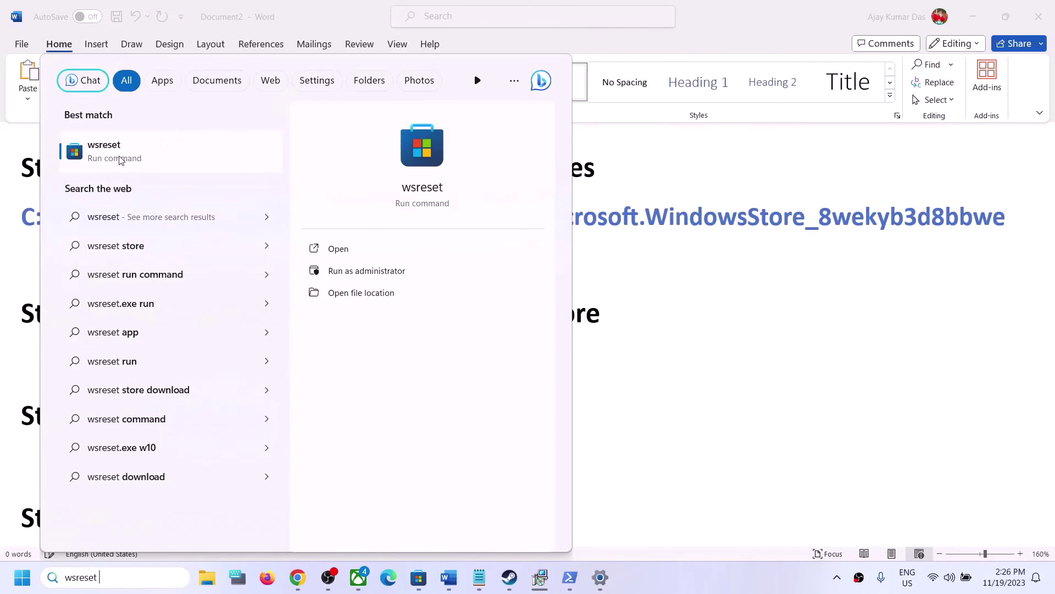
pyautogui.click(130, 153)
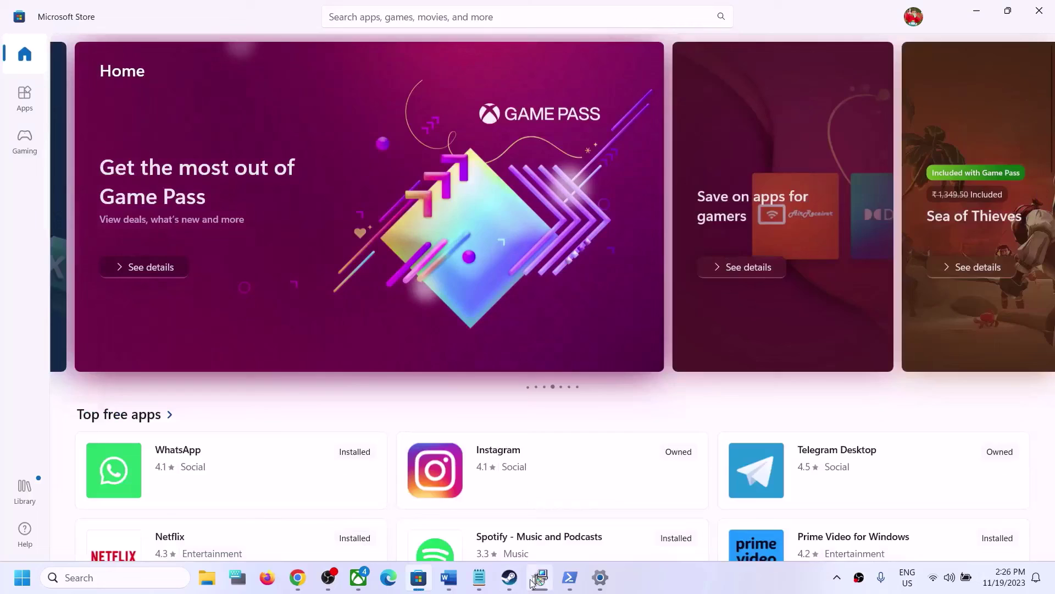
# Return to the Word document and copy the full Get-AppxPackage command under Step 8.
pyautogui.click(449, 577)
pyautogui.scroll(-4, 281, 386)
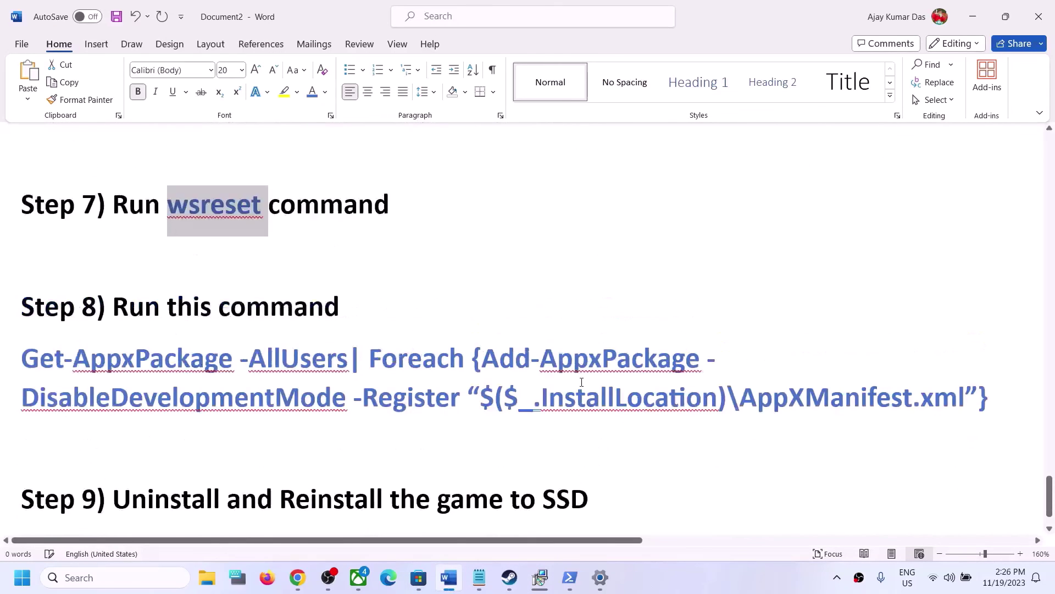
pyautogui.scroll(1, 944, 442)
pyautogui.moveTo(1006, 456); pyautogui.dragTo(22, 411)
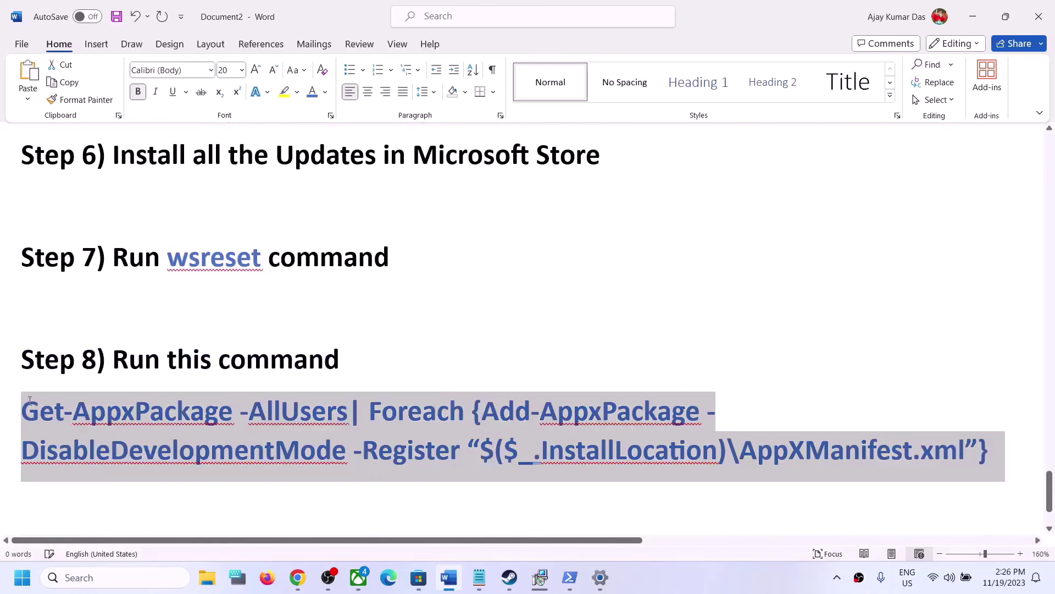
pyautogui.rightClick(60, 431)
pyautogui.click(94, 203)
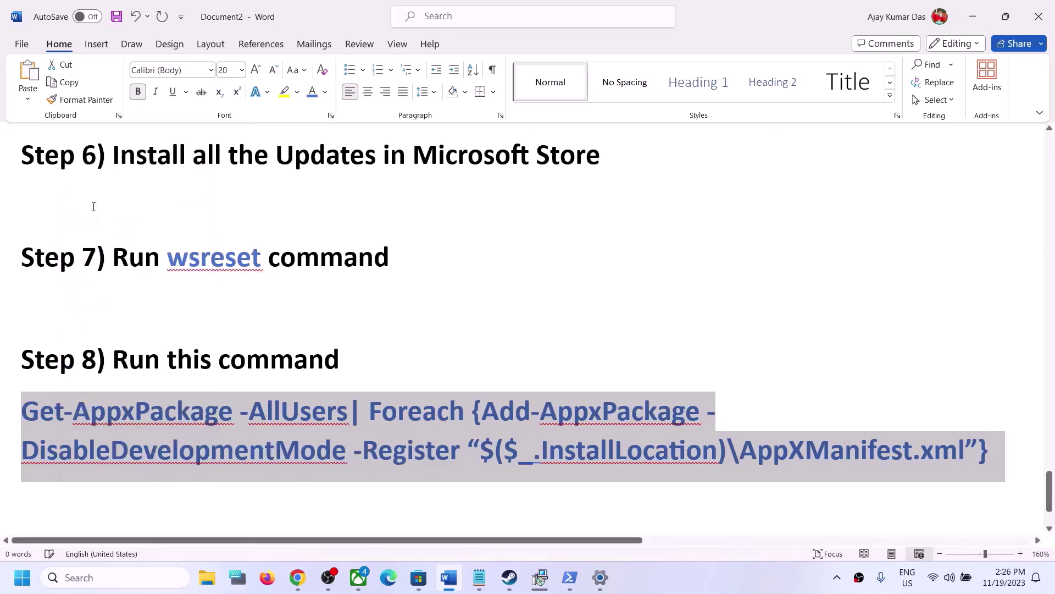
# Open Windows PowerShell as administrator and run the copied Get-AppxPackage command to re-register the apps for all users.
pyautogui.click(115, 585)
pyautogui.write('powershell')
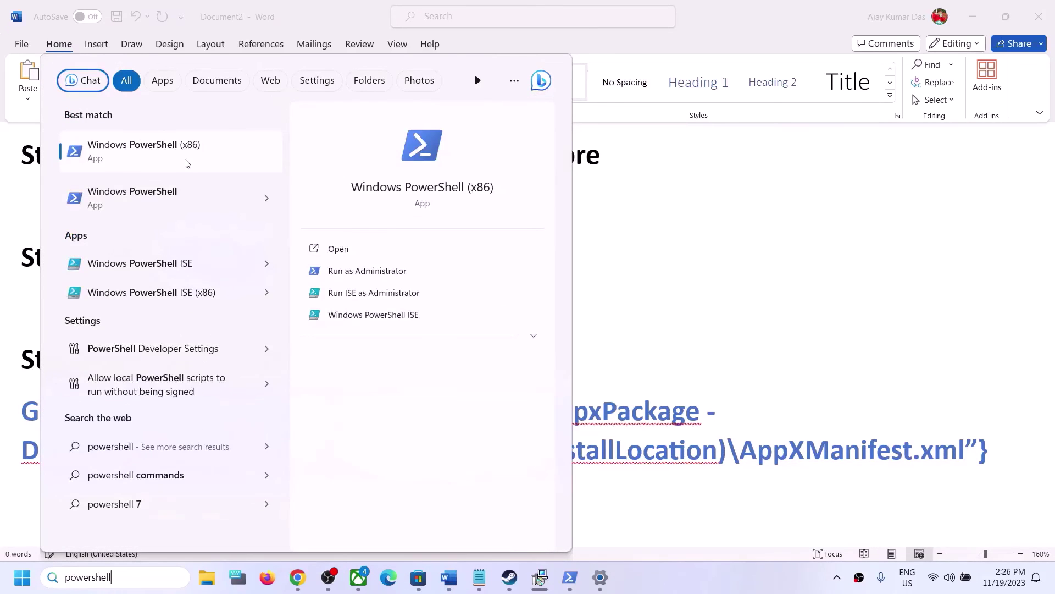
pyautogui.rightClick(169, 199)
pyautogui.click(257, 222)
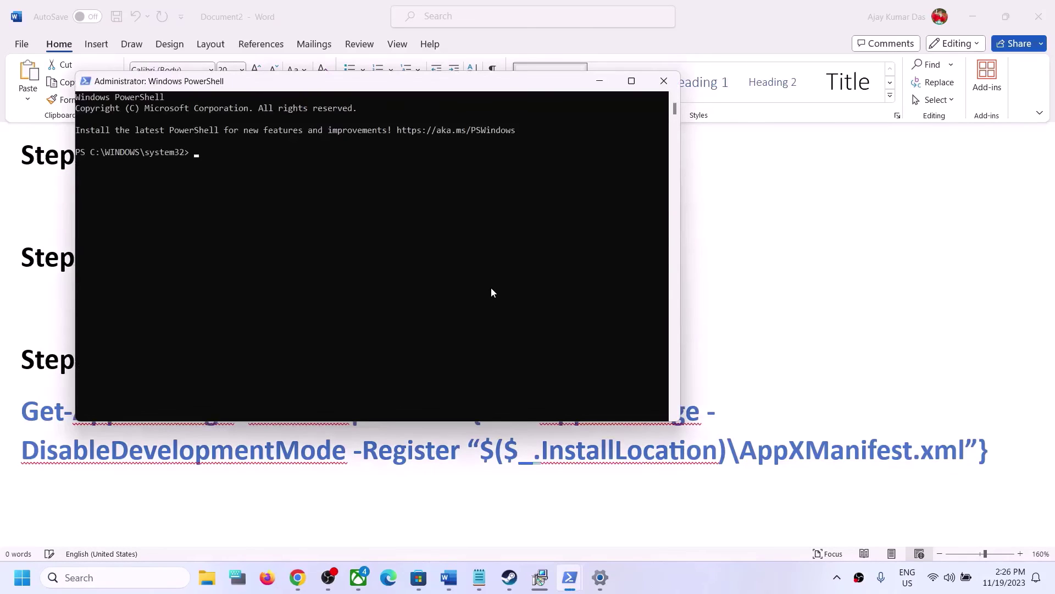
pyautogui.hotkey('ctrl', 'v')
pyautogui.press('Return')
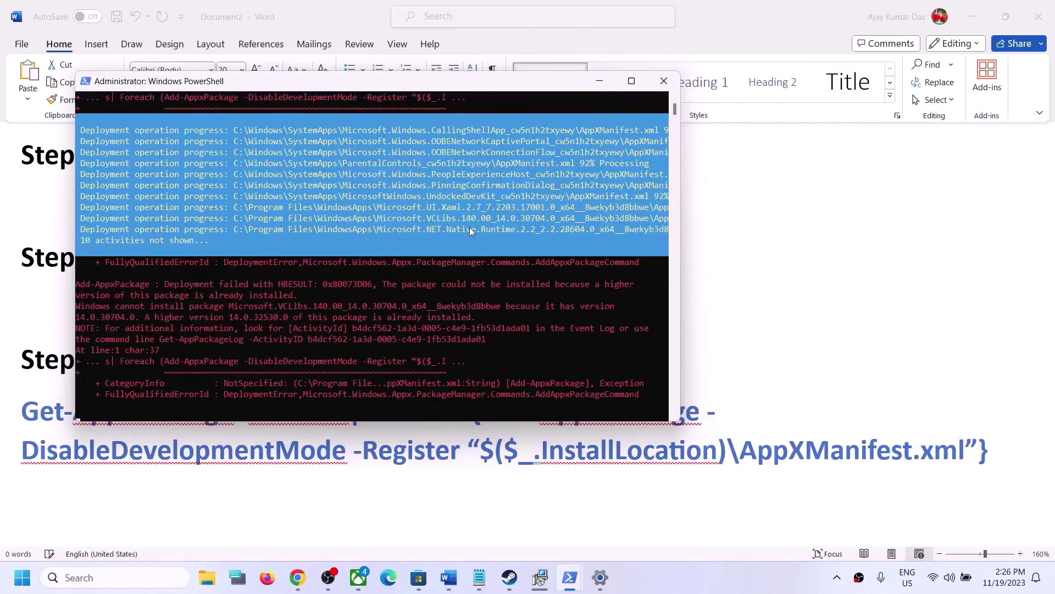
# Return to the Word document and highlight the Step 9 text on uninstalling and reinstalling the game to SSD.
pyautogui.click(794, 284)
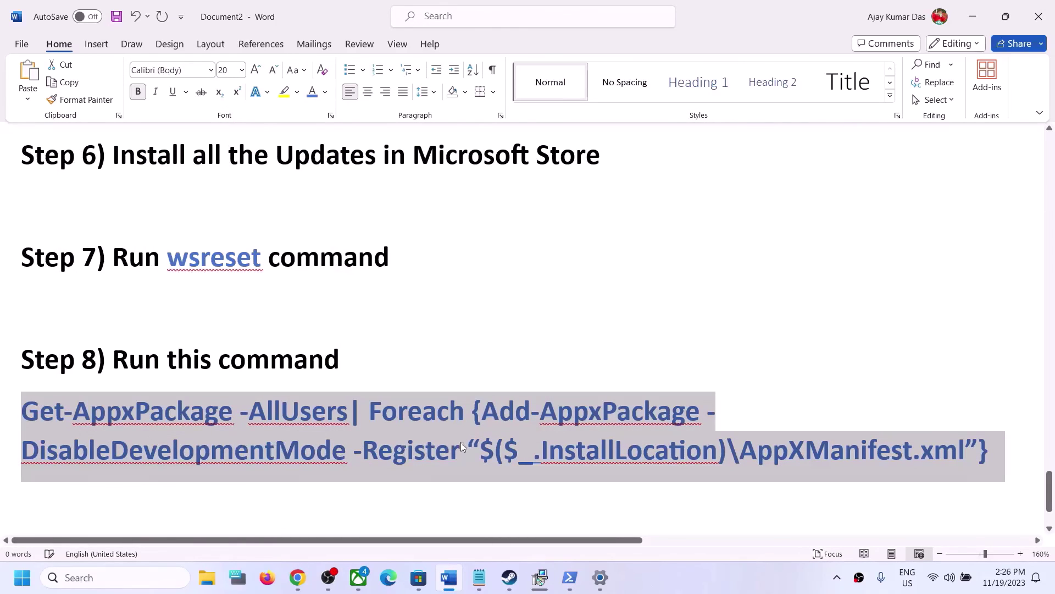
pyautogui.scroll(-2, 305, 407)
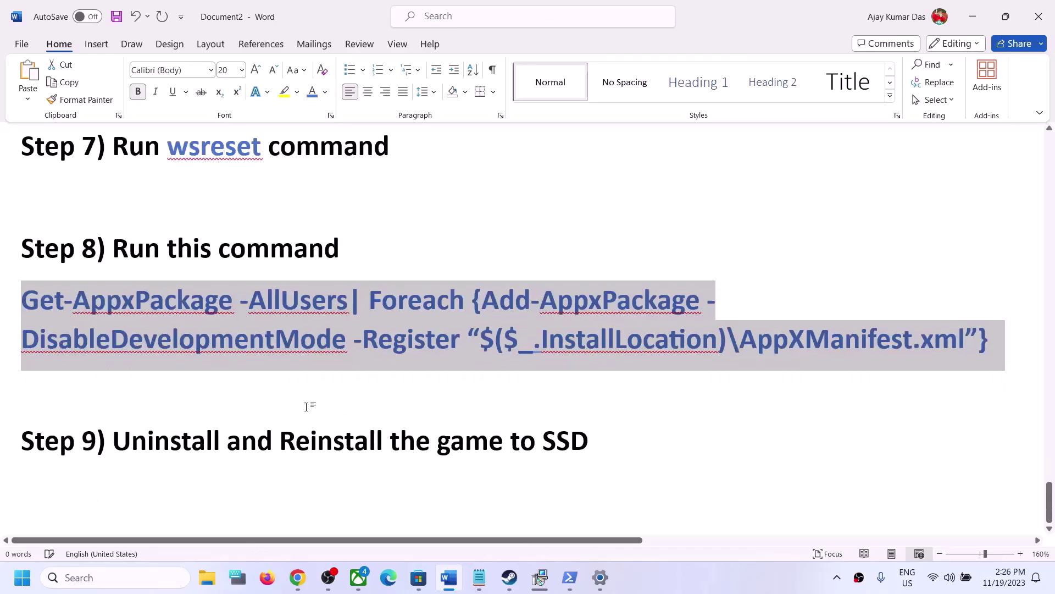
pyautogui.moveTo(119, 432); pyautogui.dragTo(709, 434)
pyautogui.click(709, 437)
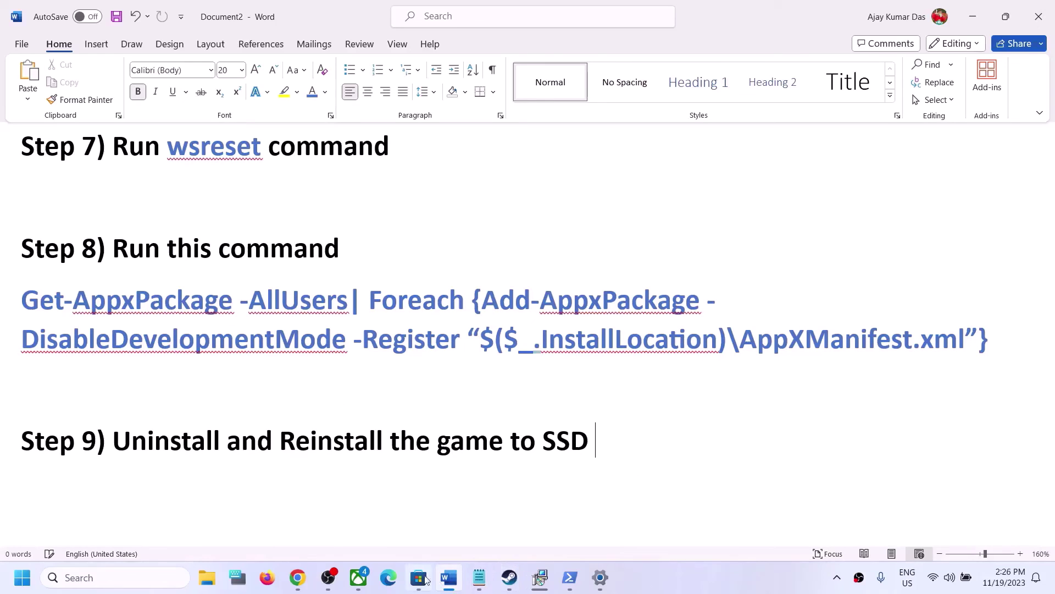
# Switch to the Xbox app, view Coral Island's extra options including uninstalling the game, and close them without choosing any.
pyautogui.click(358, 577)
pyautogui.click(551, 312)
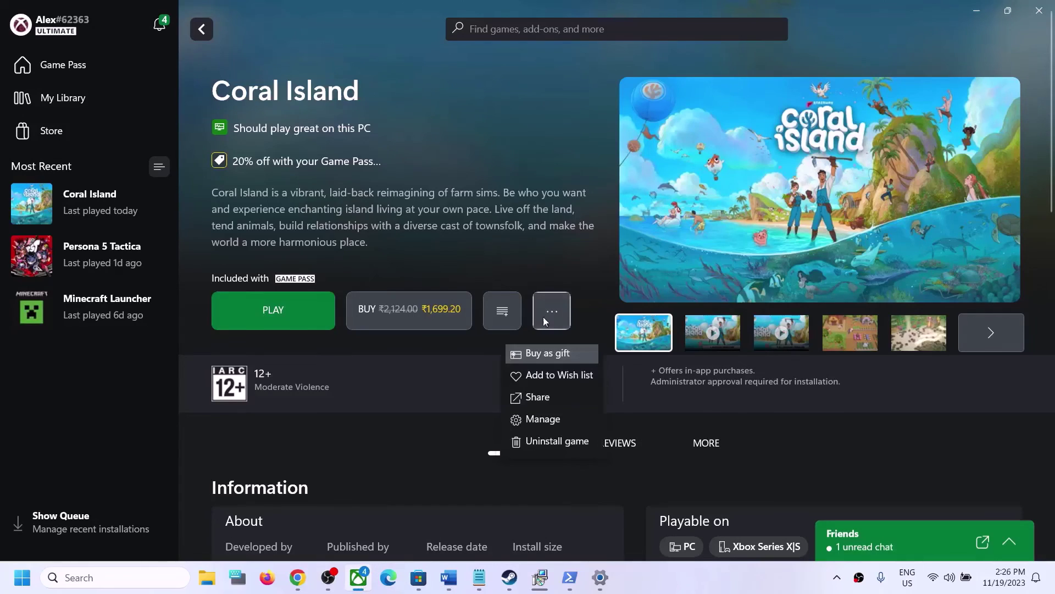
pyautogui.click(542, 127)
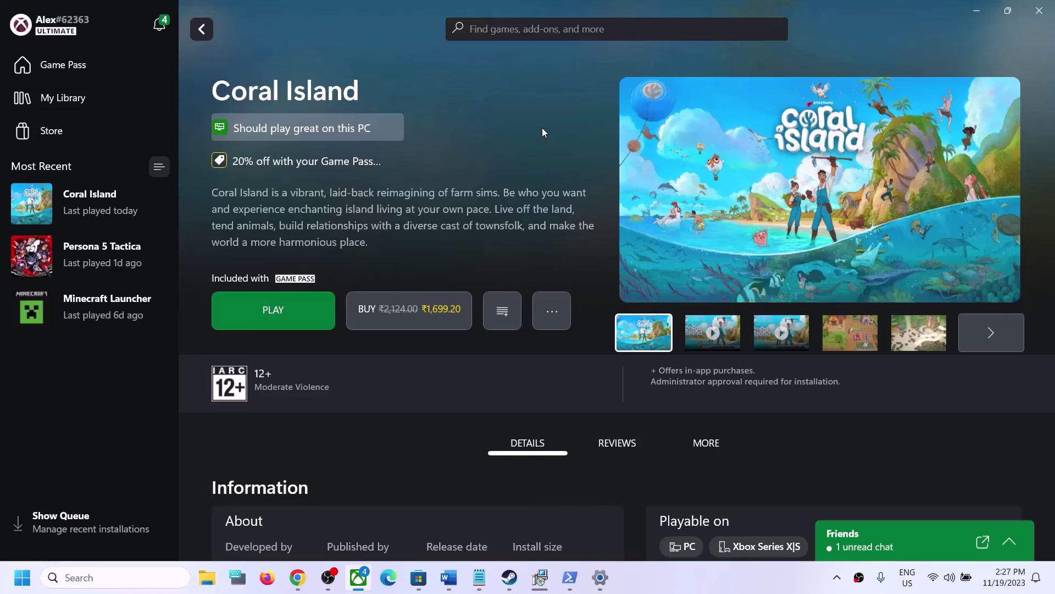
pyautogui.click(711, 584)
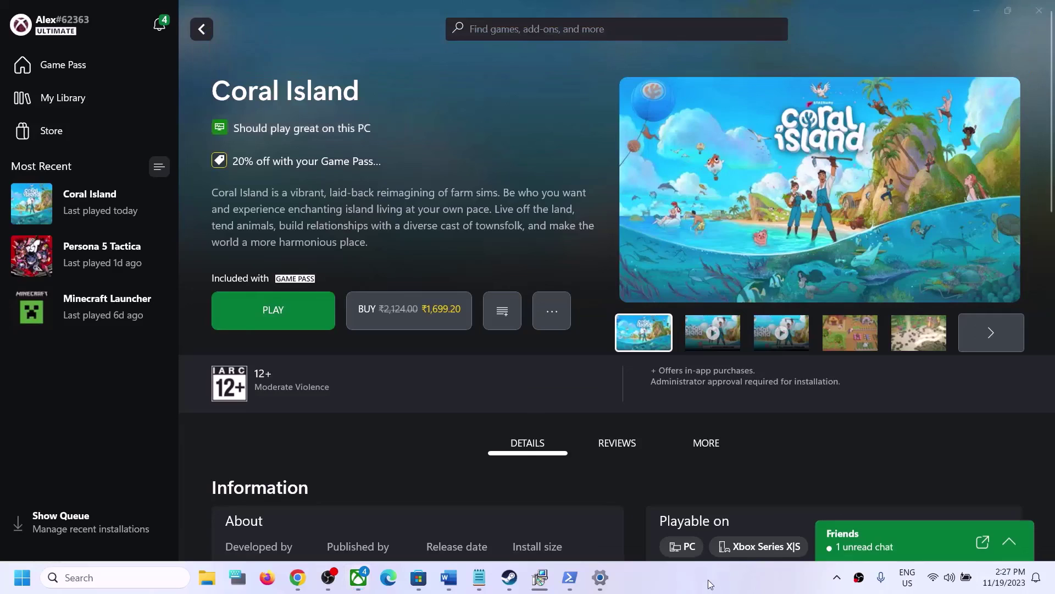